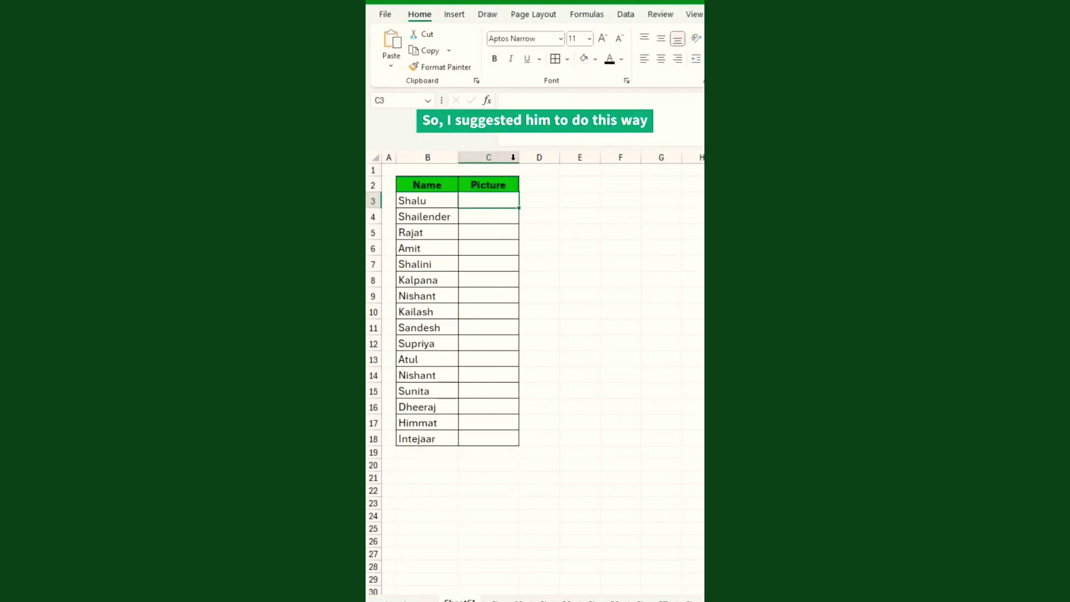
With C3 selected, choose Insert > Pictures > Place in Cell > This Device.
left_click(580, 250)
left_click(489, 202)
left_click(454, 19)
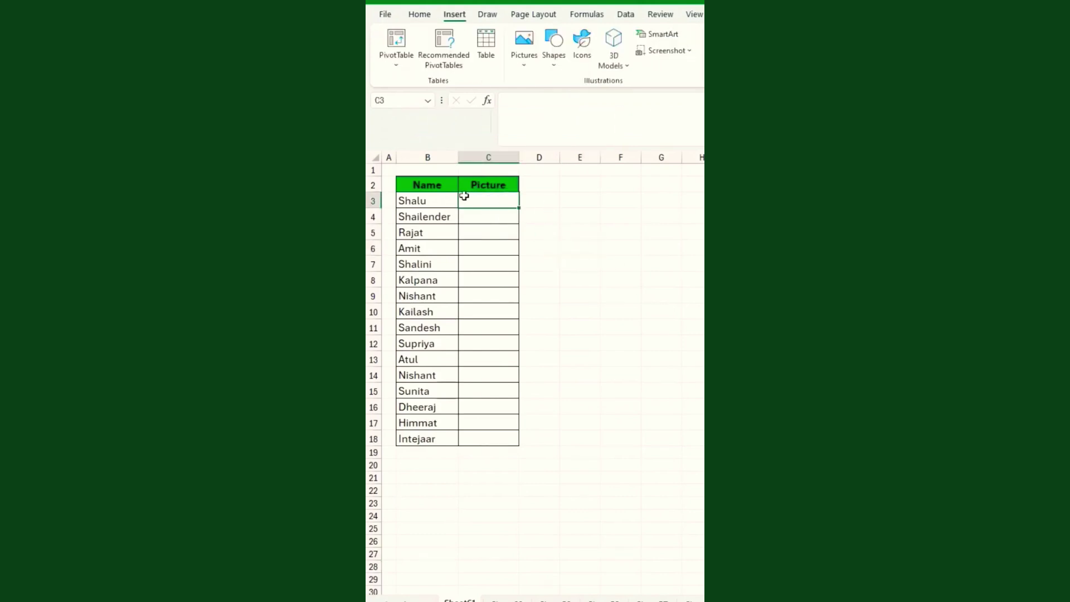
left_click(524, 42)
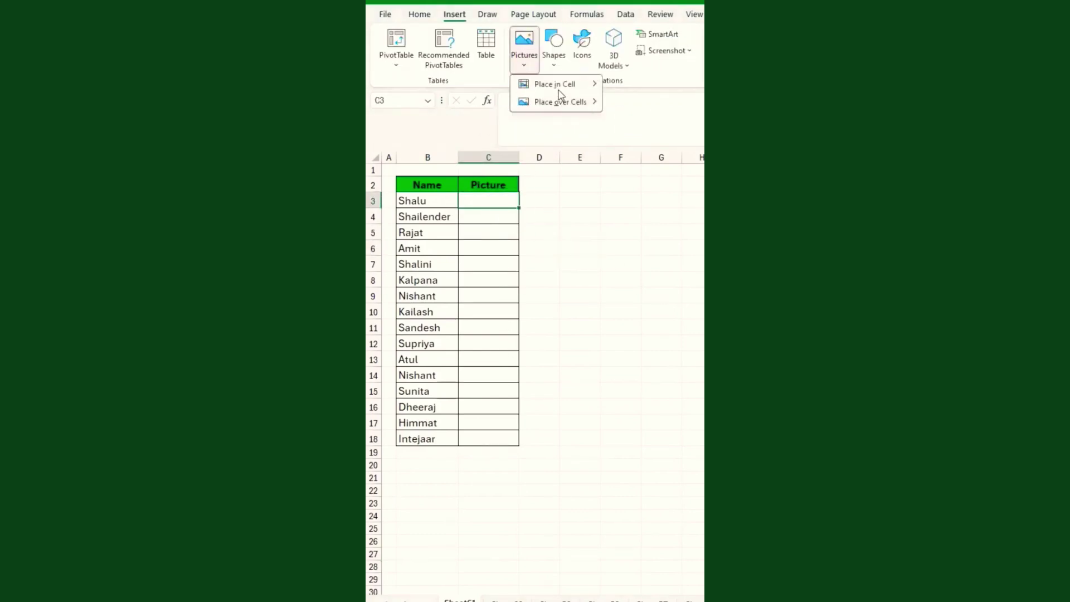
mouse_move(552, 91)
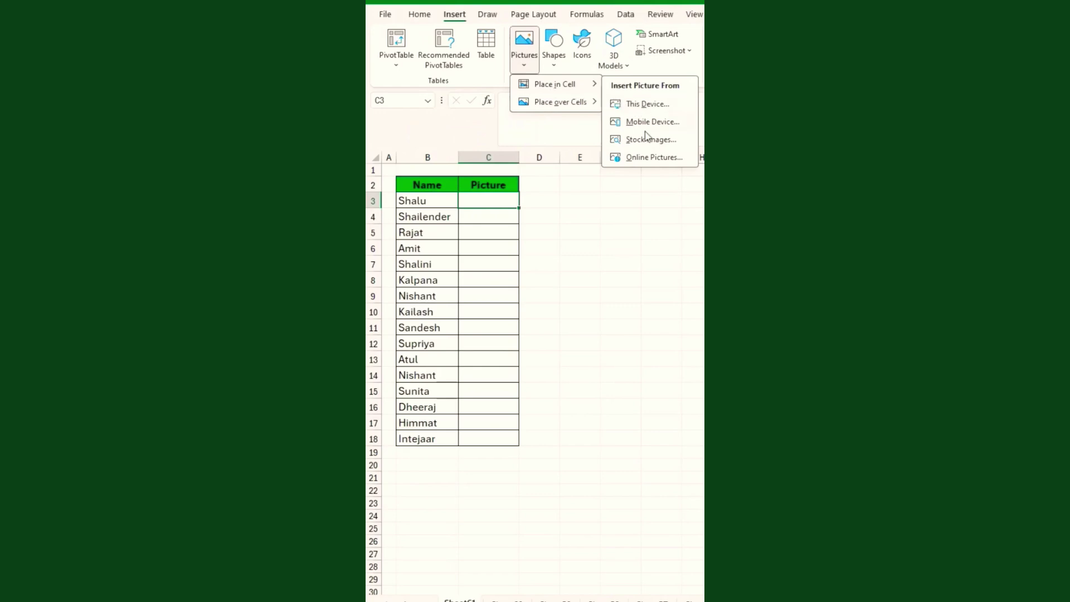
left_click(643, 105)
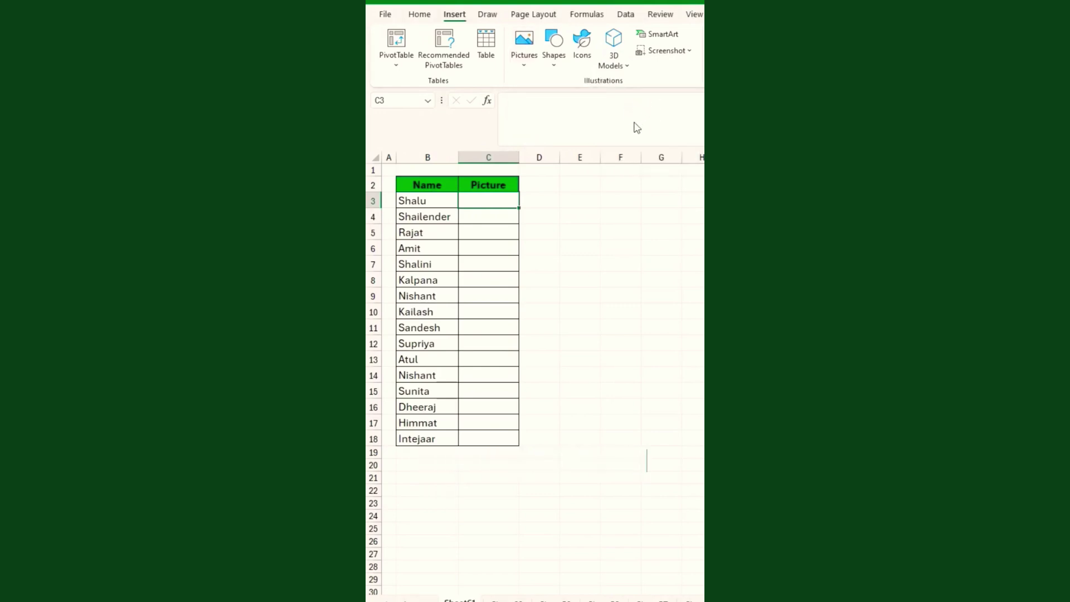
Insert the profile photo into C3, then make row 3 taller and column C wider.
left_click(512, 92)
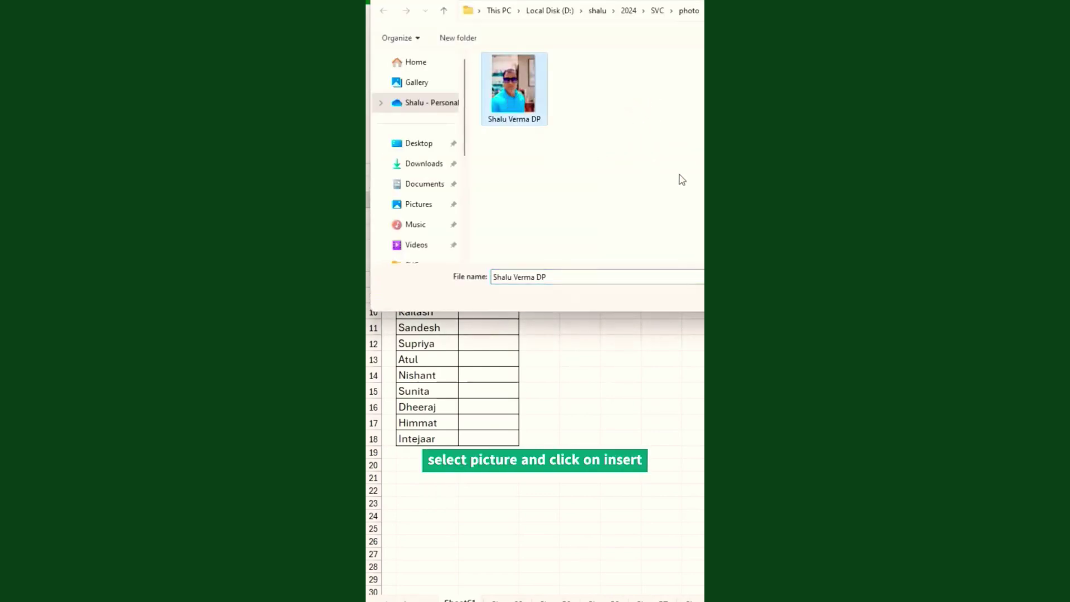
key("Return")
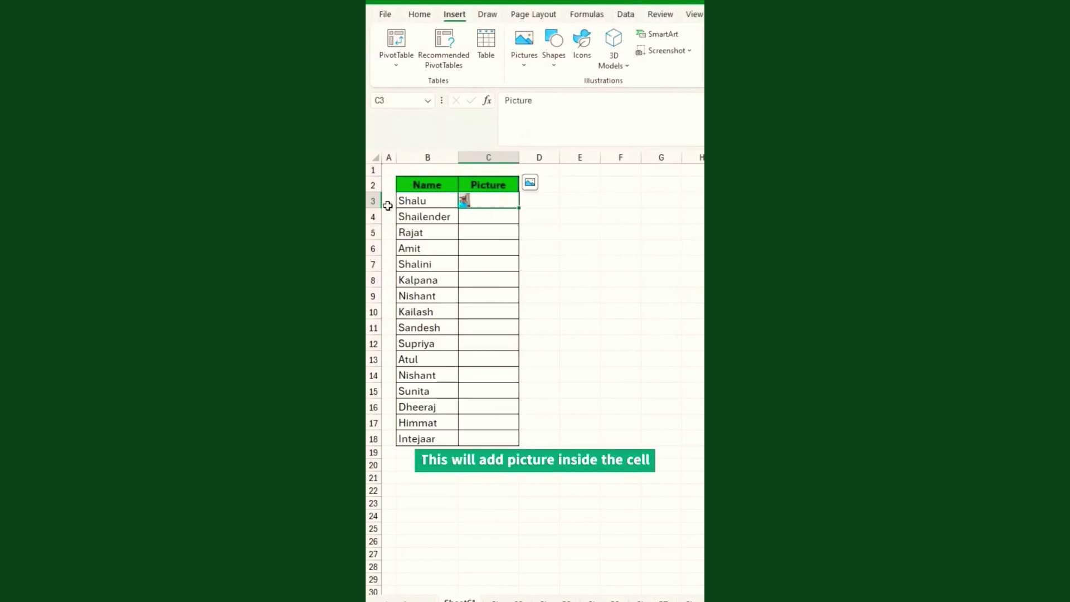
left_click_drag(379, 208, 379, 346)
left_click_drag(519, 158, 582, 172)
left_click_drag(374, 346, 374, 257)
left_click(490, 327)
left_click(493, 346)
left_click(488, 377)
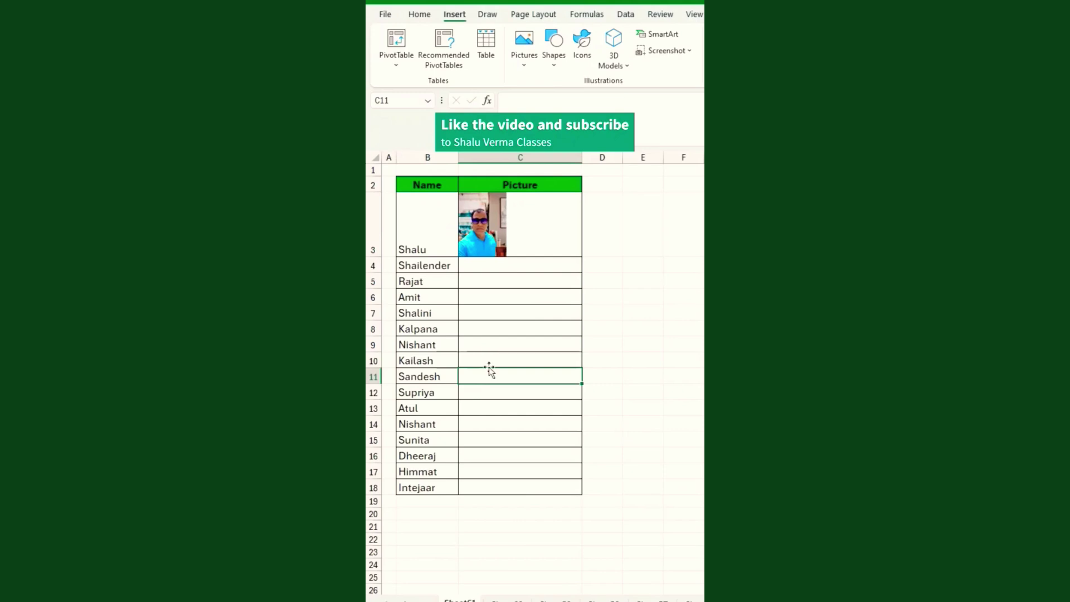
left_click(491, 405)
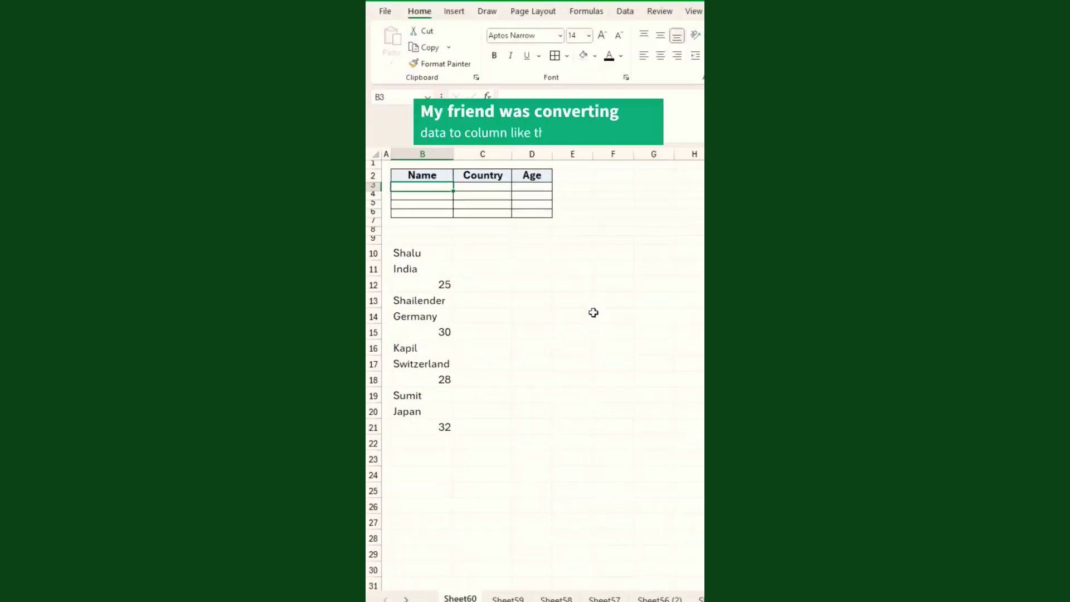
Copy the name from B10 to B3 and the country from B11 to C3, one at a time.
left_click(406, 252)
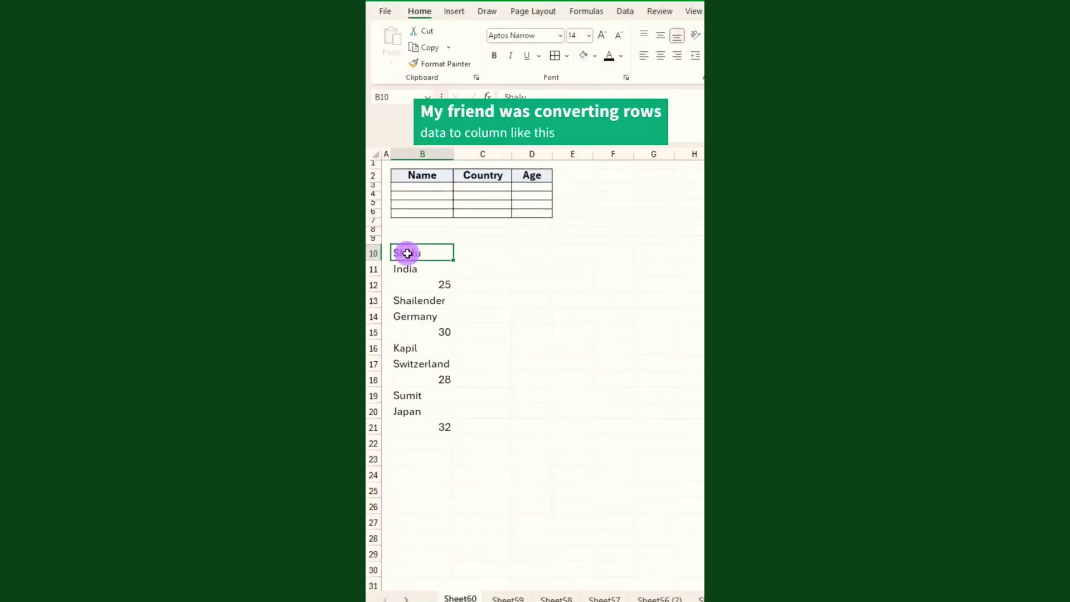
key("ctrl+c")
left_click(422, 187)
key("ctrl+v")
left_click(413, 268)
key("ctrl+c")
left_click(483, 186)
key("ctrl+v")
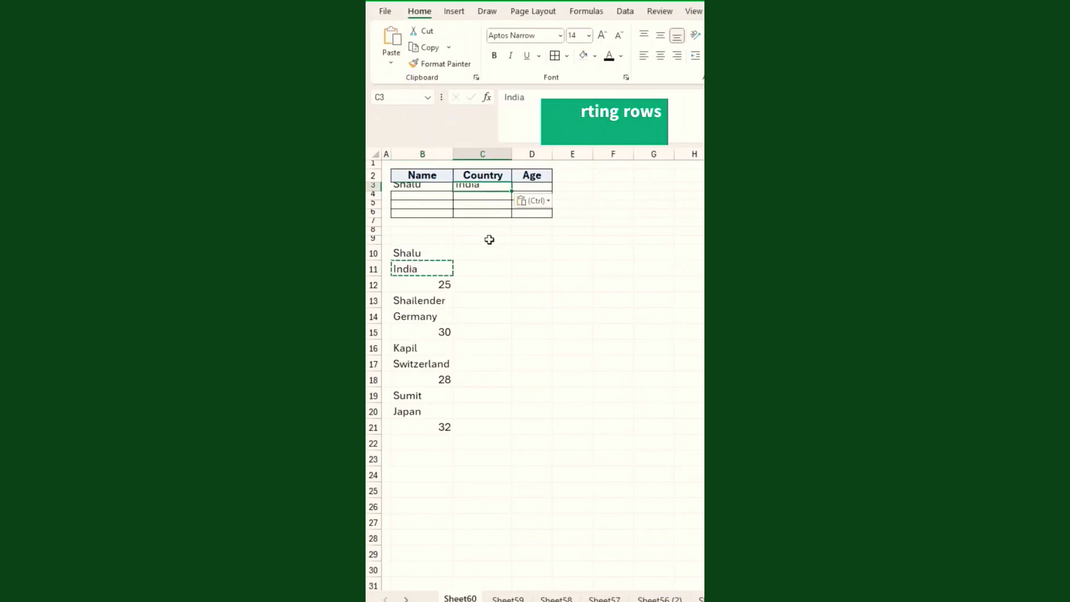
left_click(431, 284)
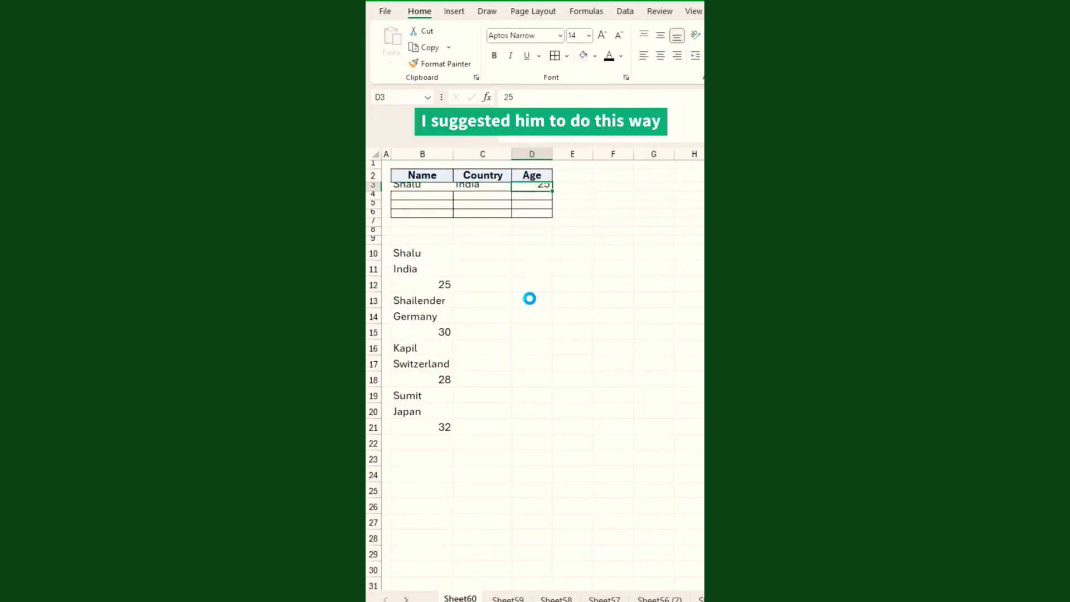
Undo the single pastes and copy the block B10:B12 for pasting at B3.
key("ctrl+z")
key("ctrl+z")
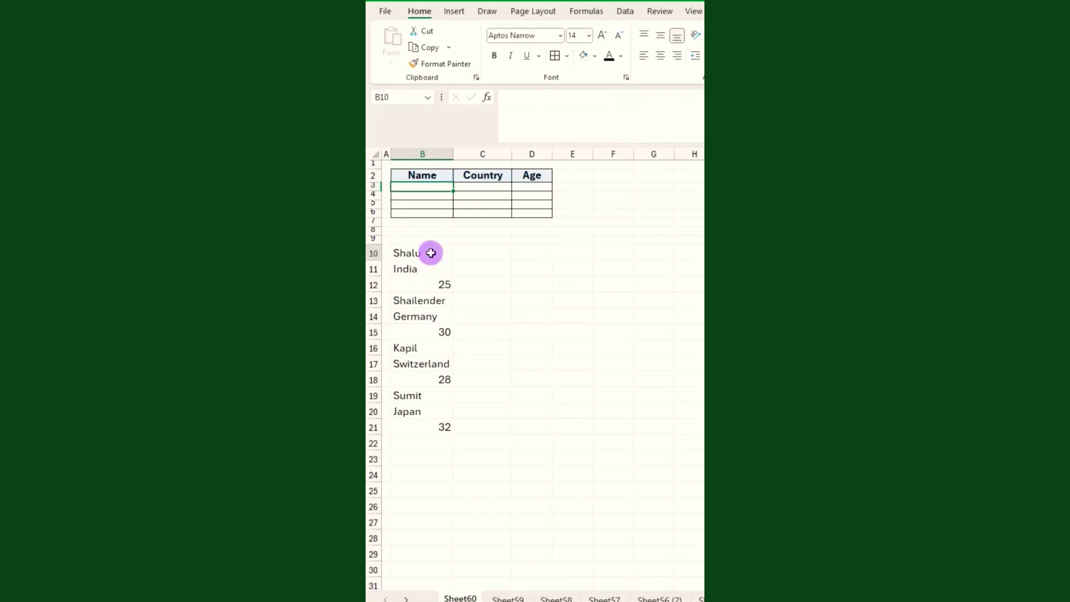
left_click_drag(431, 254, 433, 284)
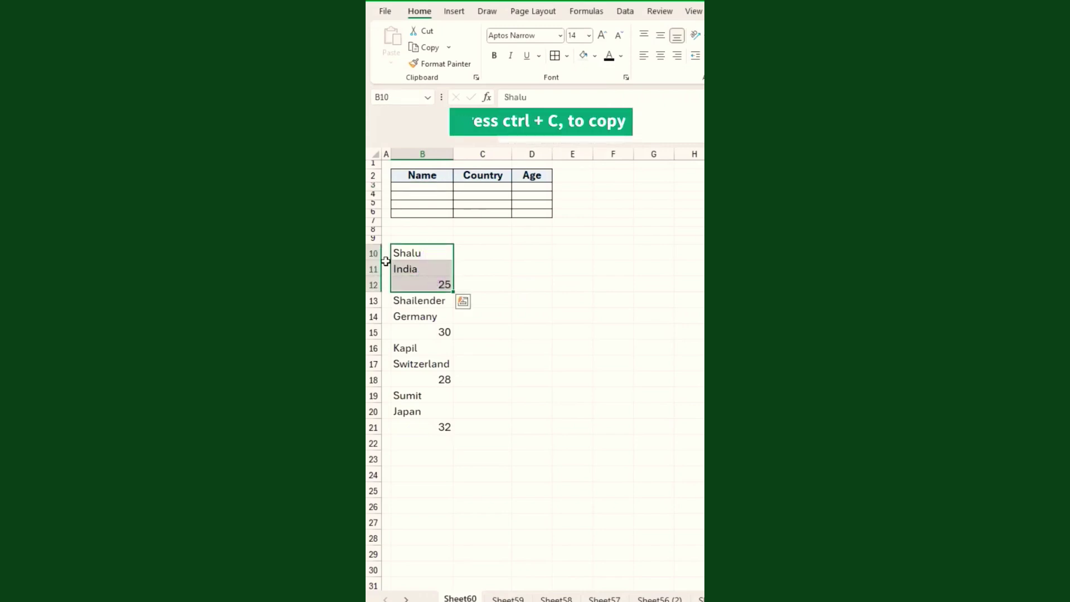
key("ctrl+c")
left_click(417, 186)
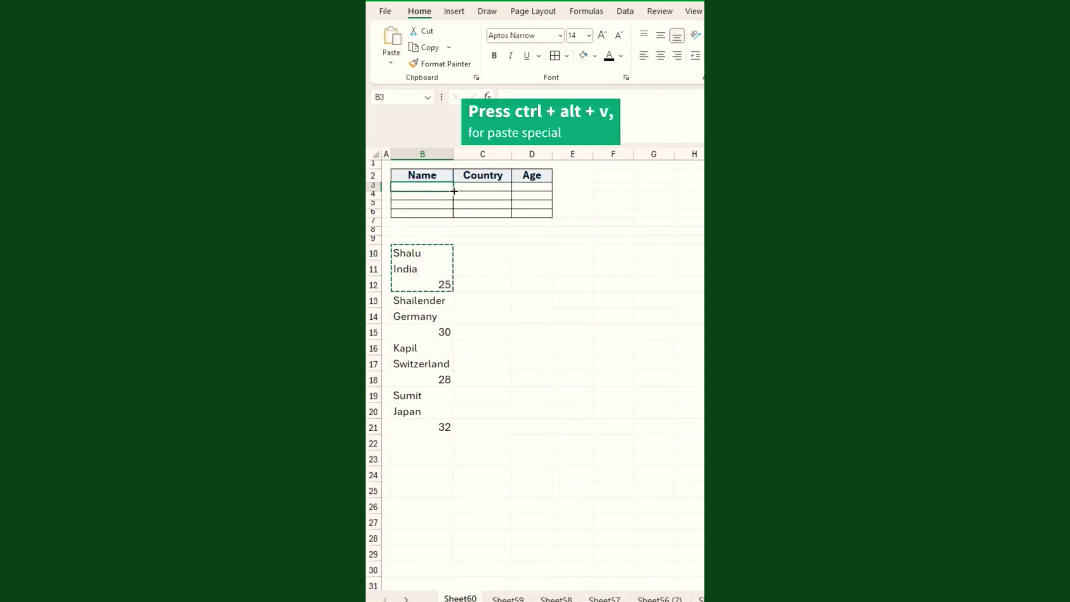
Paste Special the first record into row 3 with Transpose turned on.
key("ctrl+alt+v")
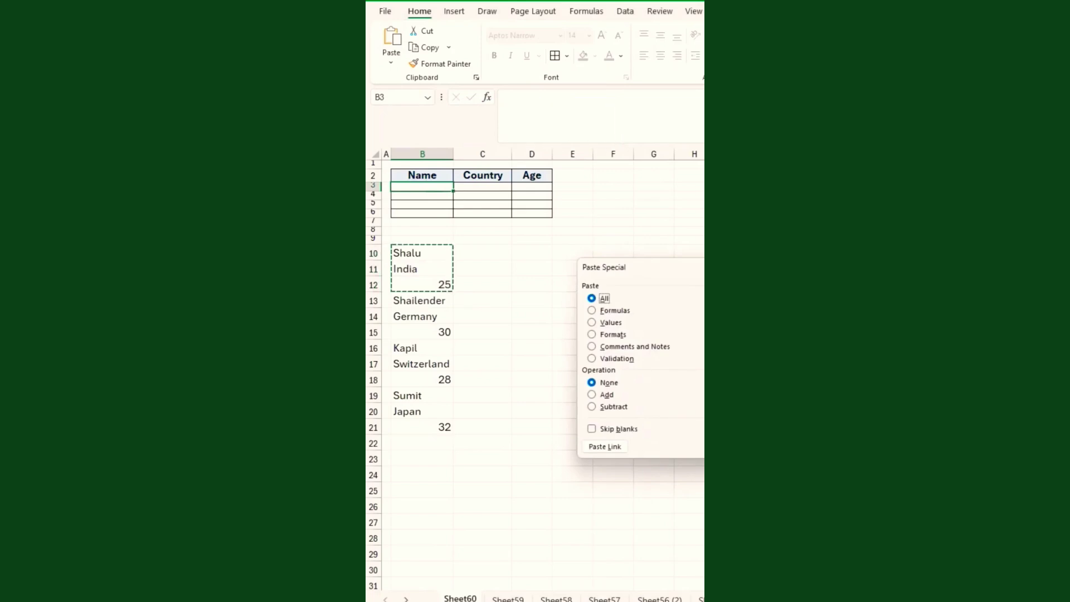
left_click_drag(731, 265, 536, 315)
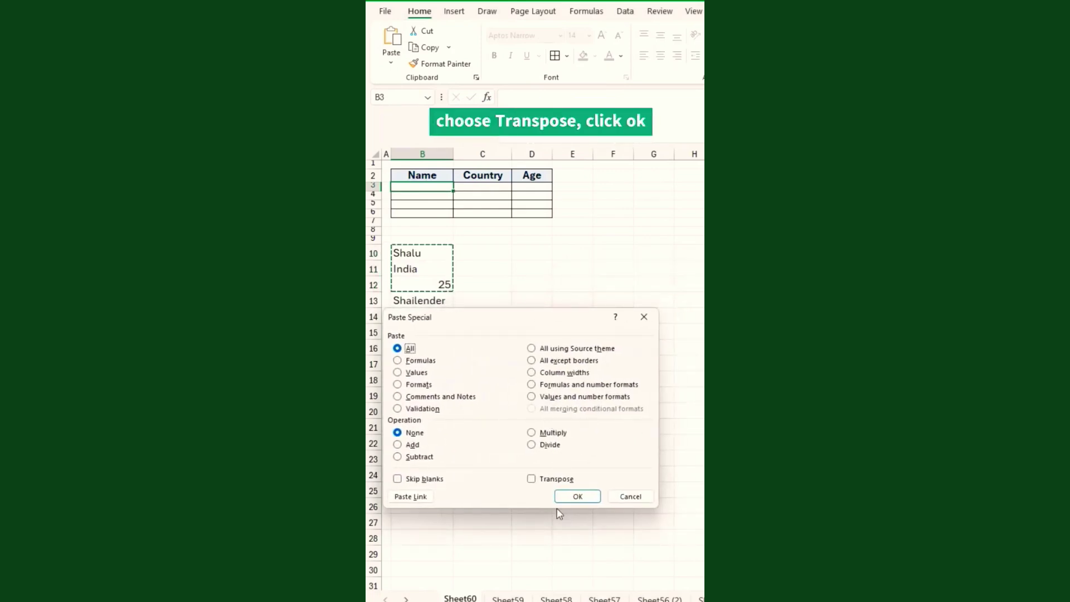
left_click(533, 481)
left_click(576, 497)
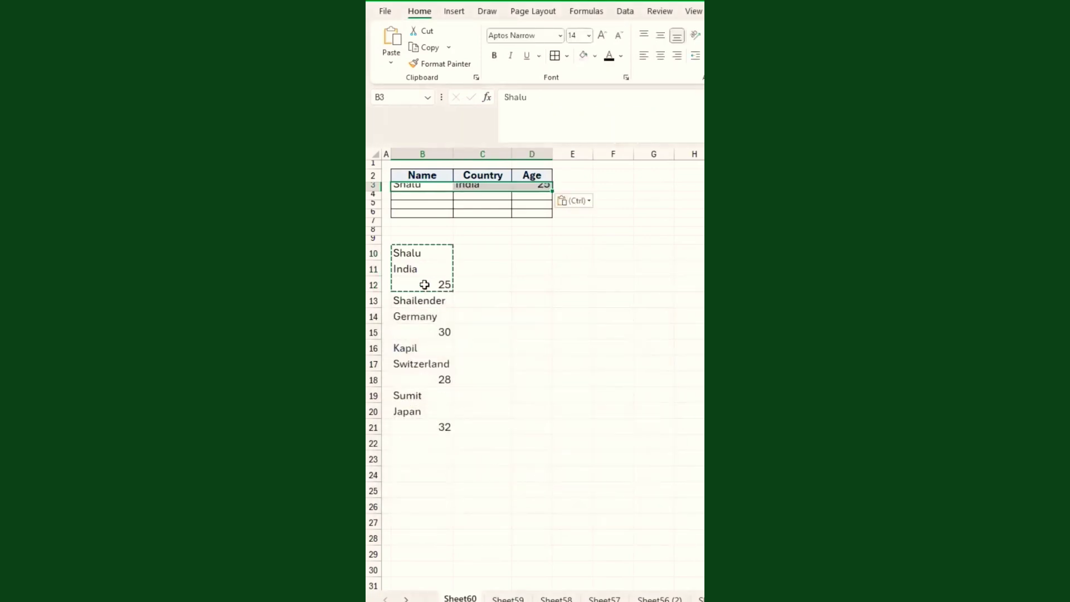
Transpose-paste the second record B13:B15 into row 4 and autofit the squashed rows.
left_click_drag(425, 301, 425, 332)
key("ctrl+c")
left_click(425, 196)
key("ctrl+alt+v")
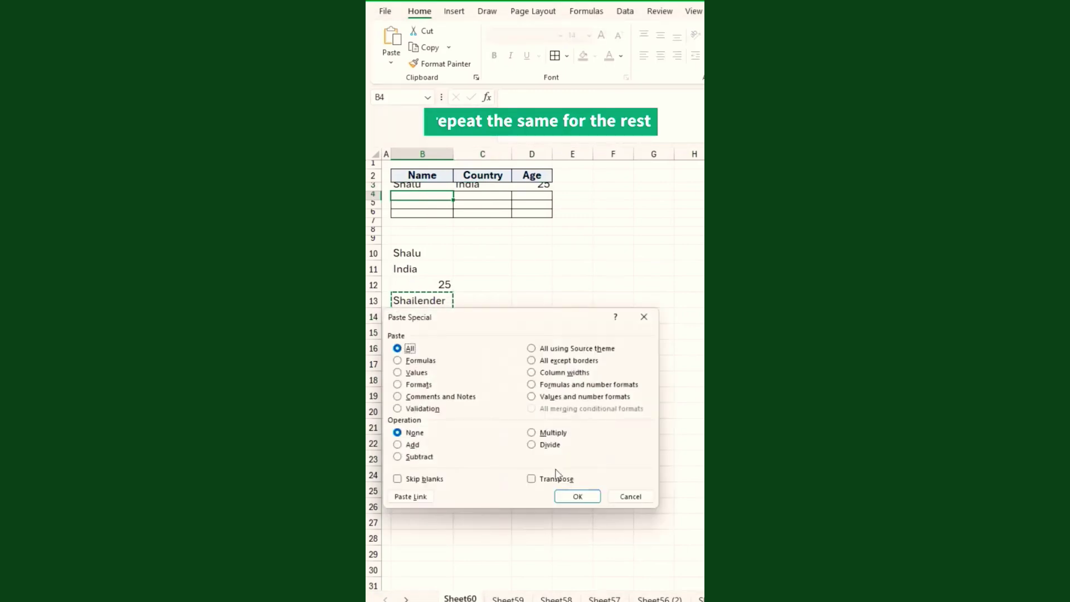
left_click(531, 479)
left_click(577, 497)
left_click(376, 155)
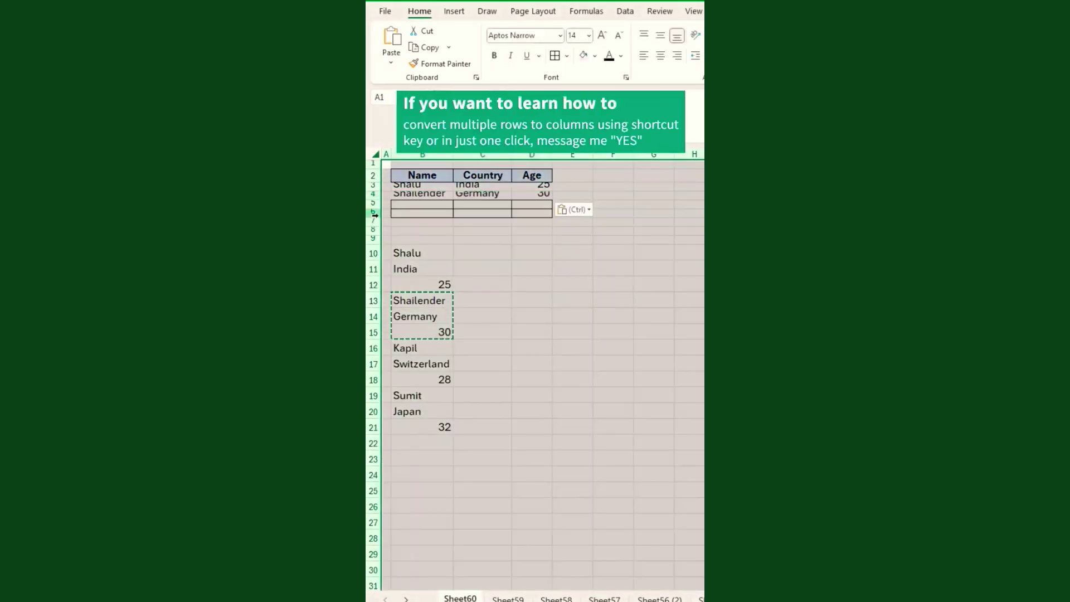
double_click(375, 217)
left_click(436, 235)
Transpose-paste the third record B16:B18 into row 5.
left_click_drag(424, 406, 430, 485)
key("ctrl+c")
left_click(418, 231)
key("ctrl+alt+v")
left_click(555, 479)
left_click(578, 496)
Transpose-paste the fourth record into row 6.
key("ctrl+c")
left_click(430, 248)
key("ctrl+alt+v")
left_click(557, 479)
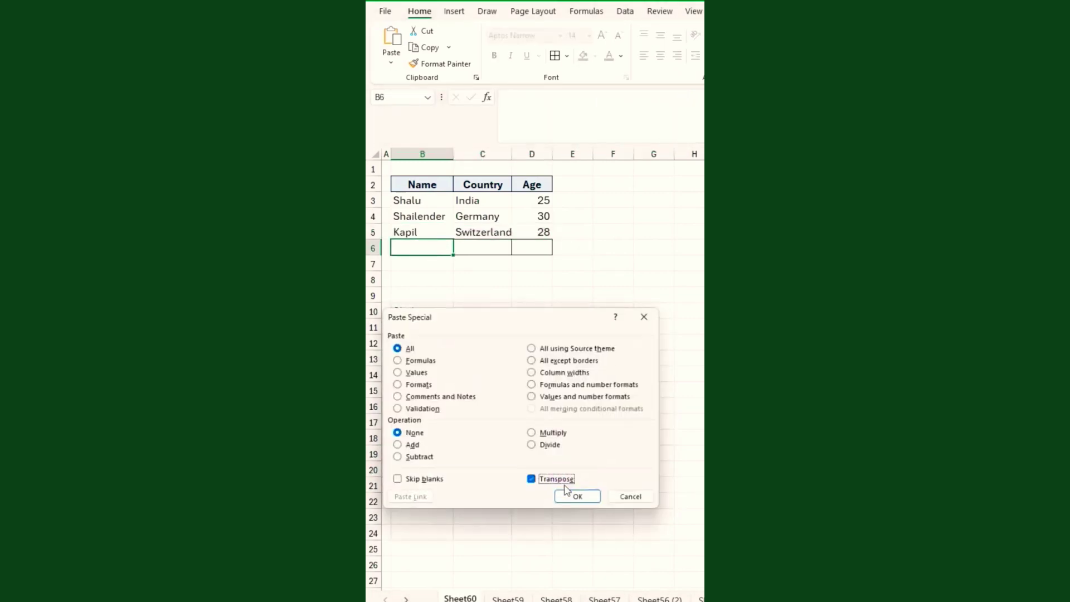
left_click(578, 496)
left_click(430, 266)
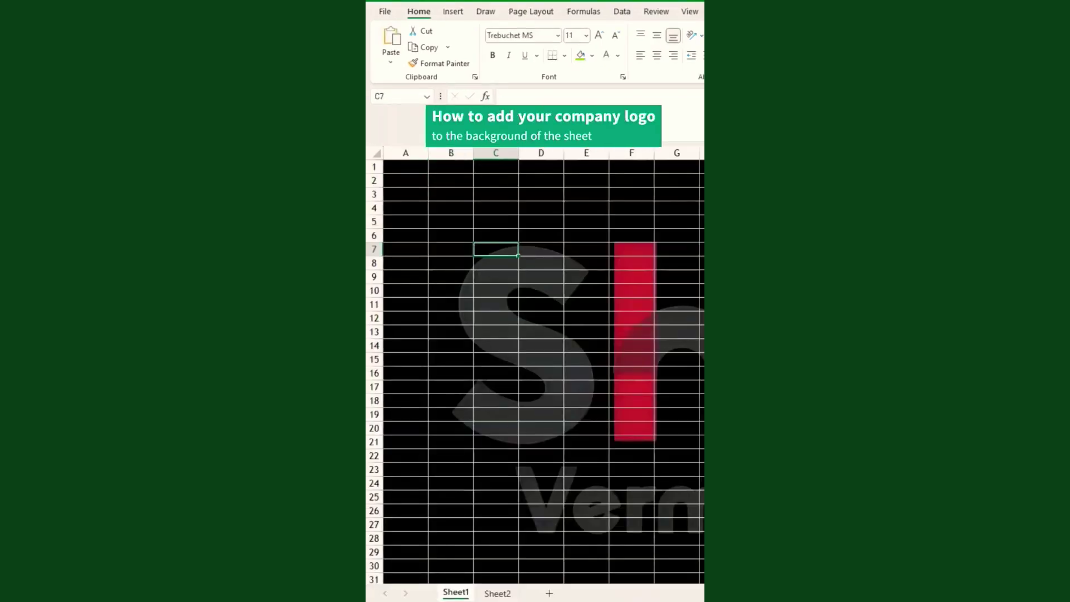
Enter a surname in cell B3.
left_click(461, 194)
type("Verma")
key("Return")
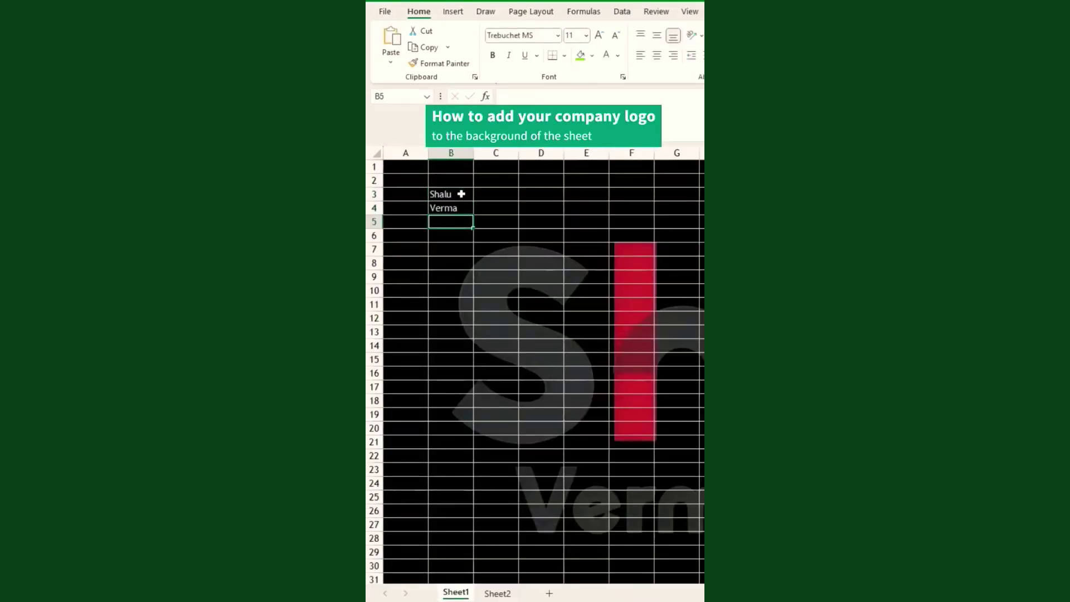
left_click(511, 301)
On Sheet2, use Page Layout > Background to apply the company logo image file.
left_click(497, 594)
left_click(441, 181)
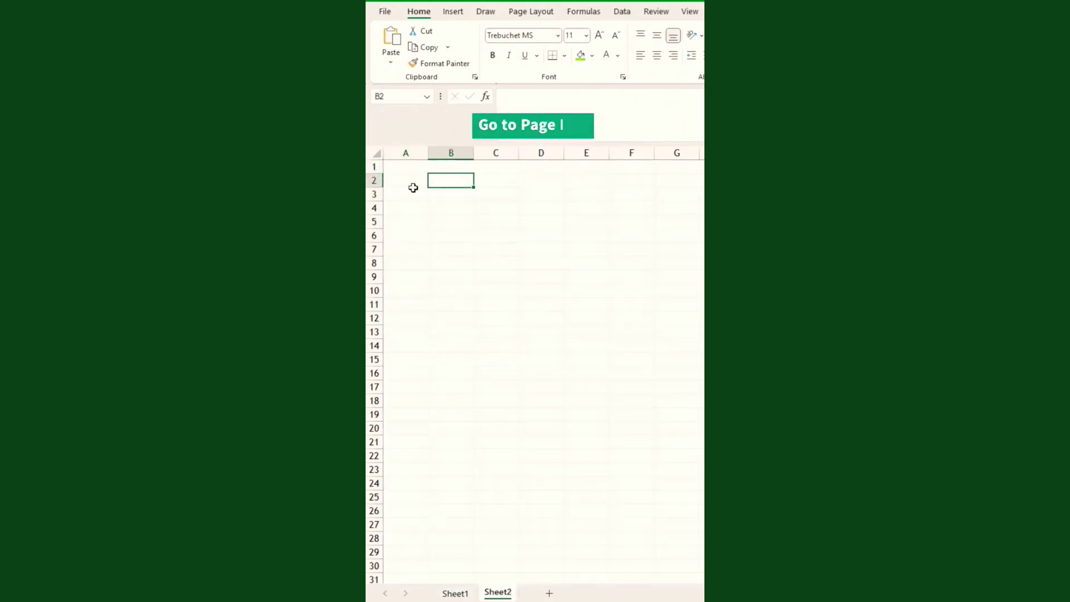
left_click(523, 13)
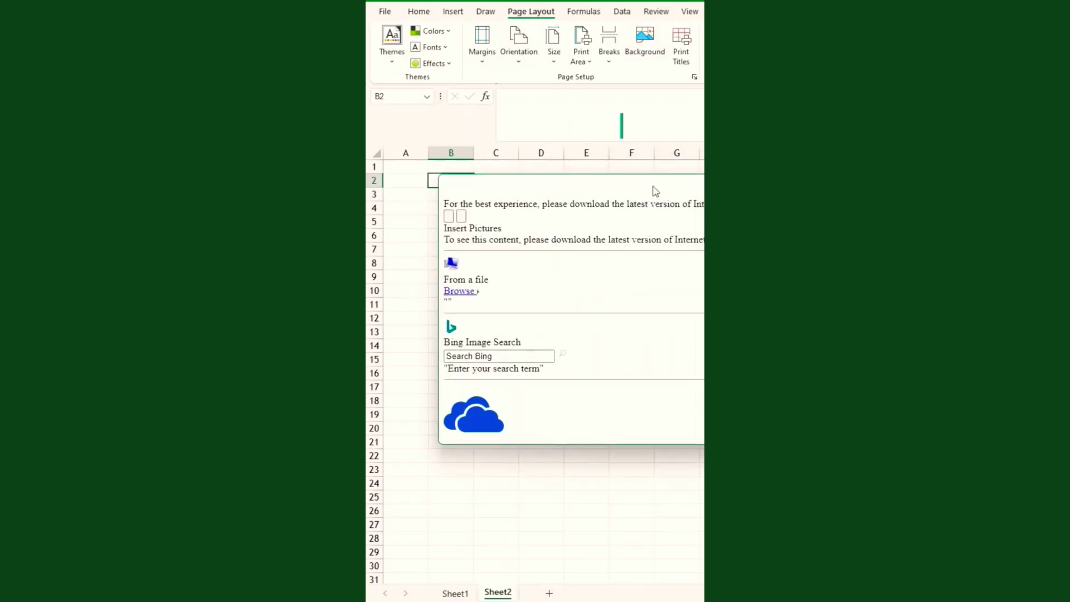
left_click_drag(655, 186, 591, 190)
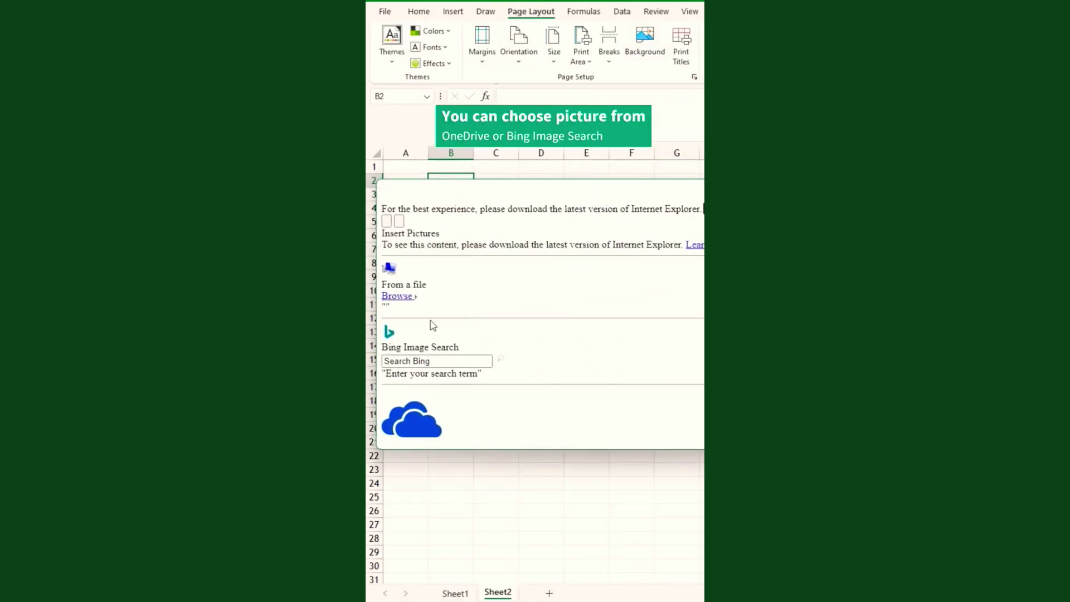
left_click(403, 299)
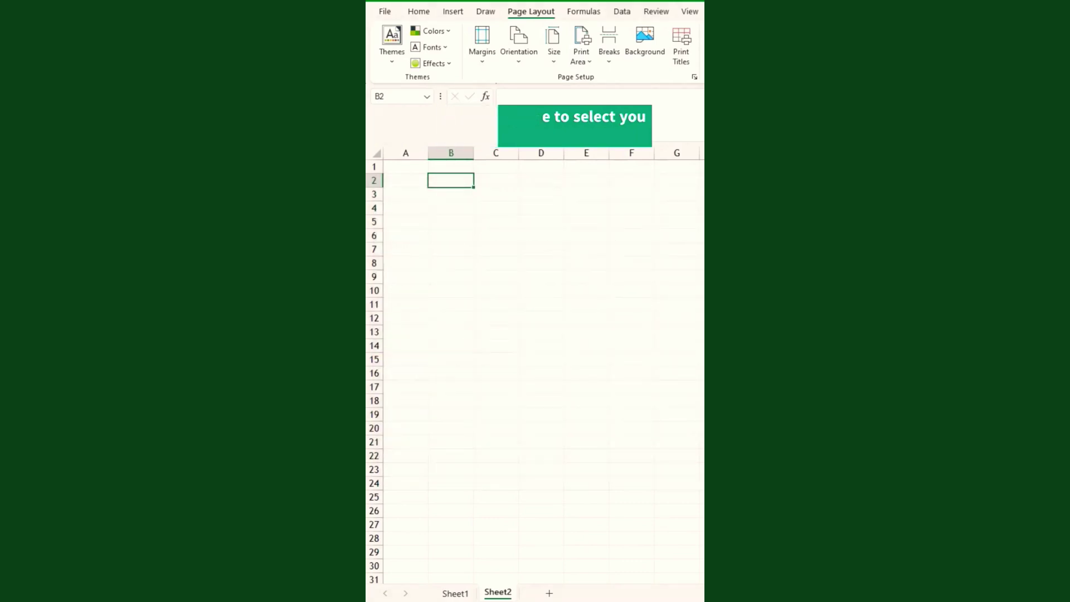
left_click(512, 98)
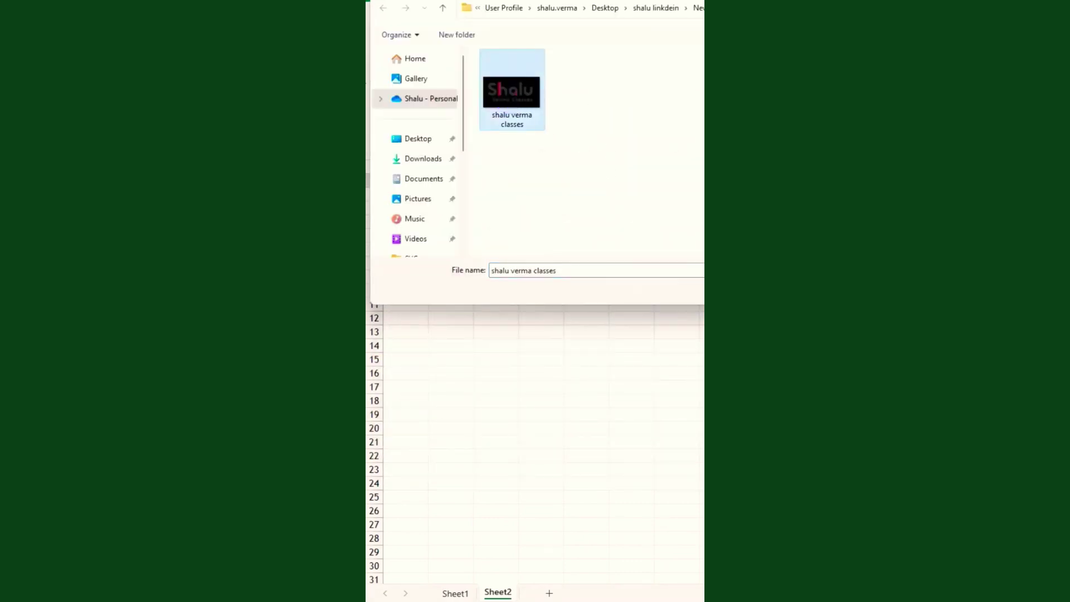
key("Return")
Enter a first name in cell B2 over the background image.
left_click(475, 254)
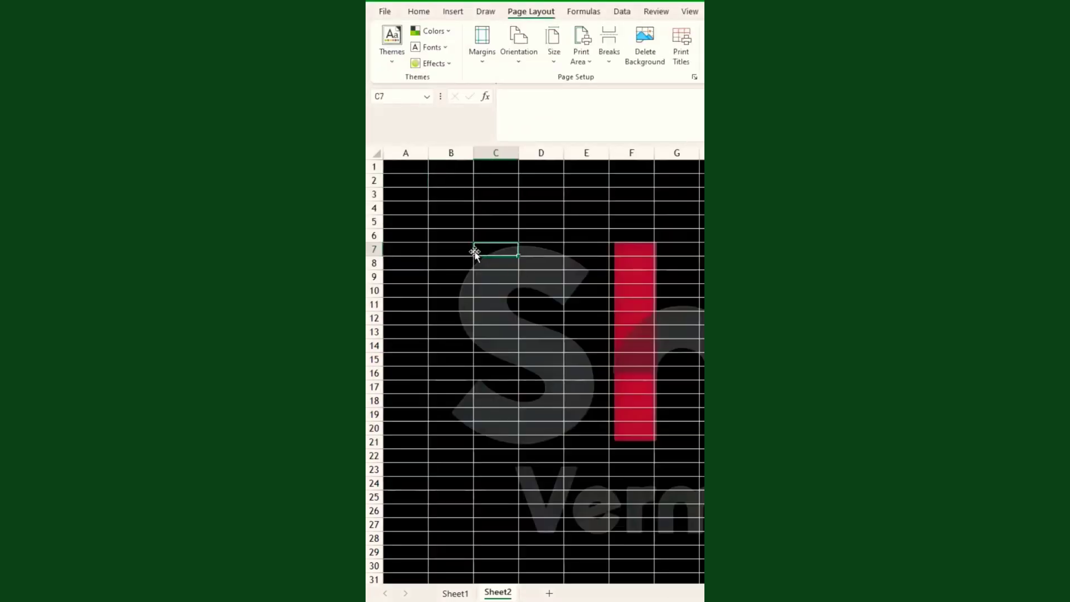
left_click(432, 180)
type("Data")
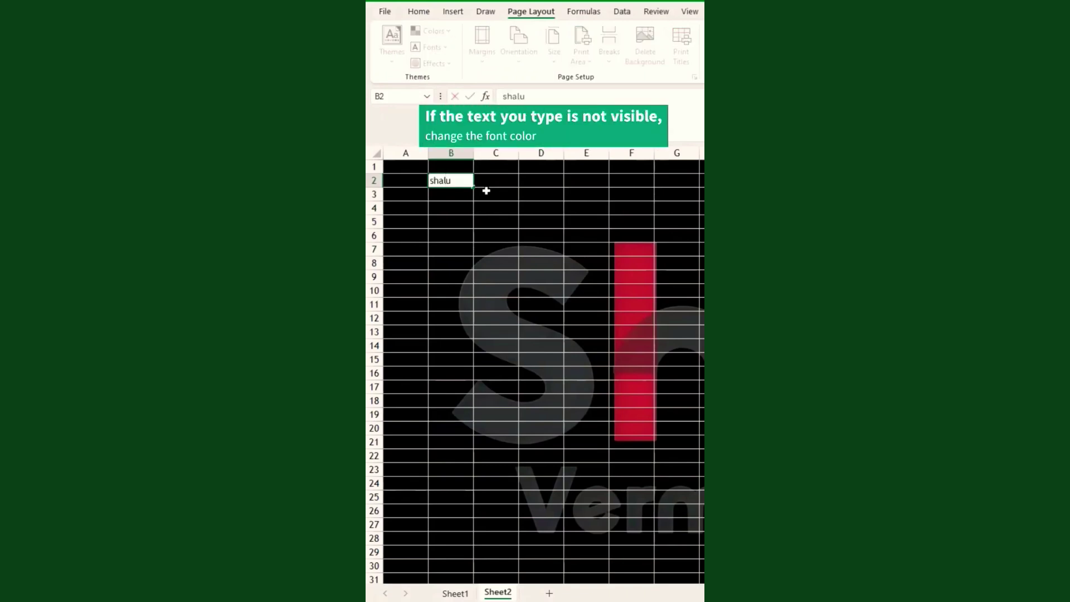
key("Return")
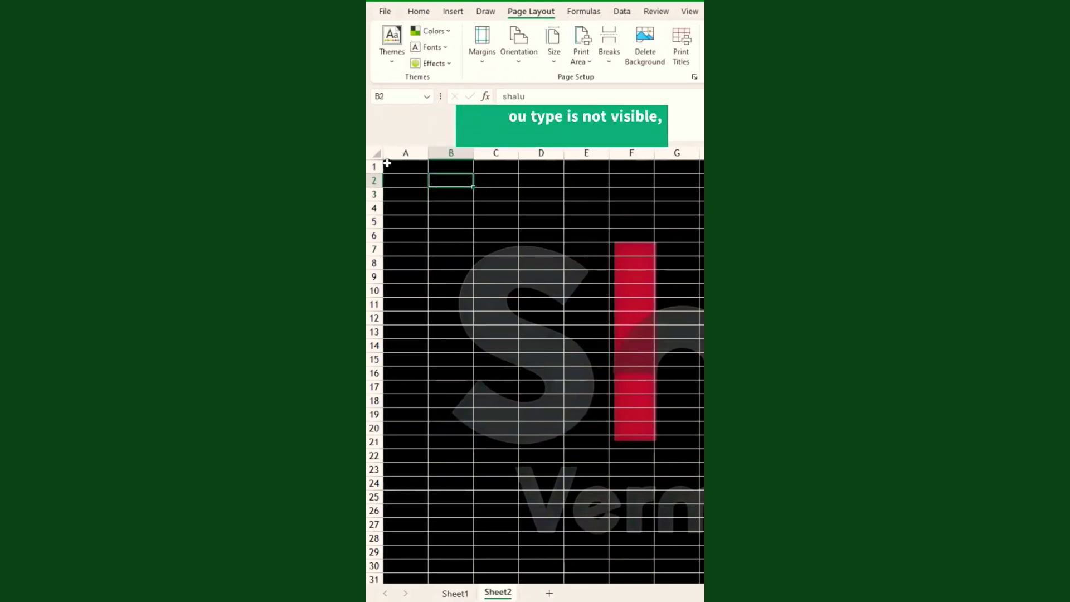
Set the font colour of the whole sheet to white.
left_click(378, 153)
left_click(419, 12)
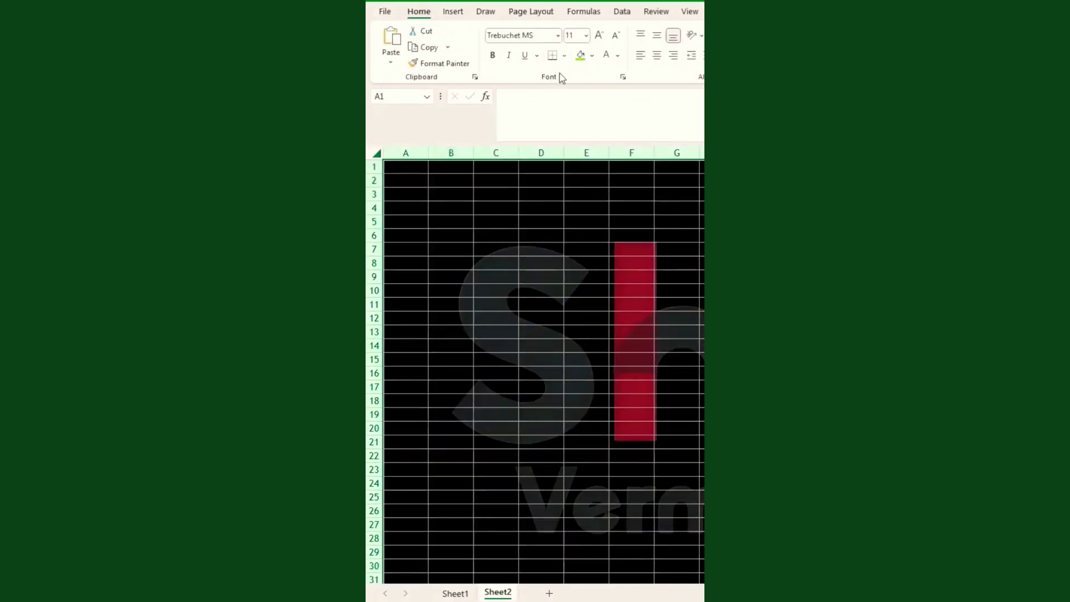
left_click(618, 55)
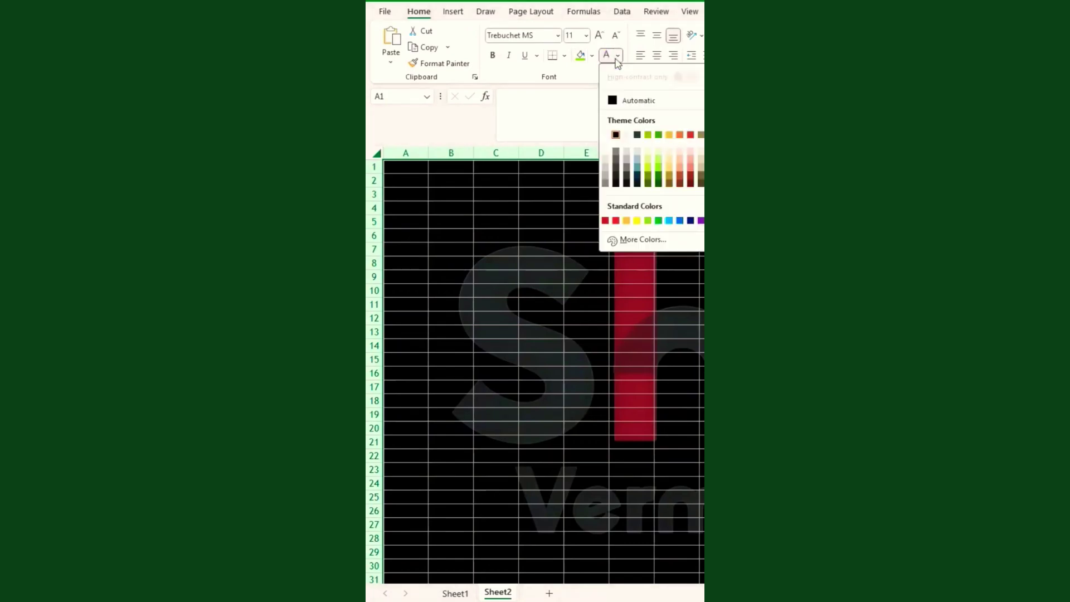
left_click(625, 132)
Enter a surname in cell B3.
left_click(452, 196)
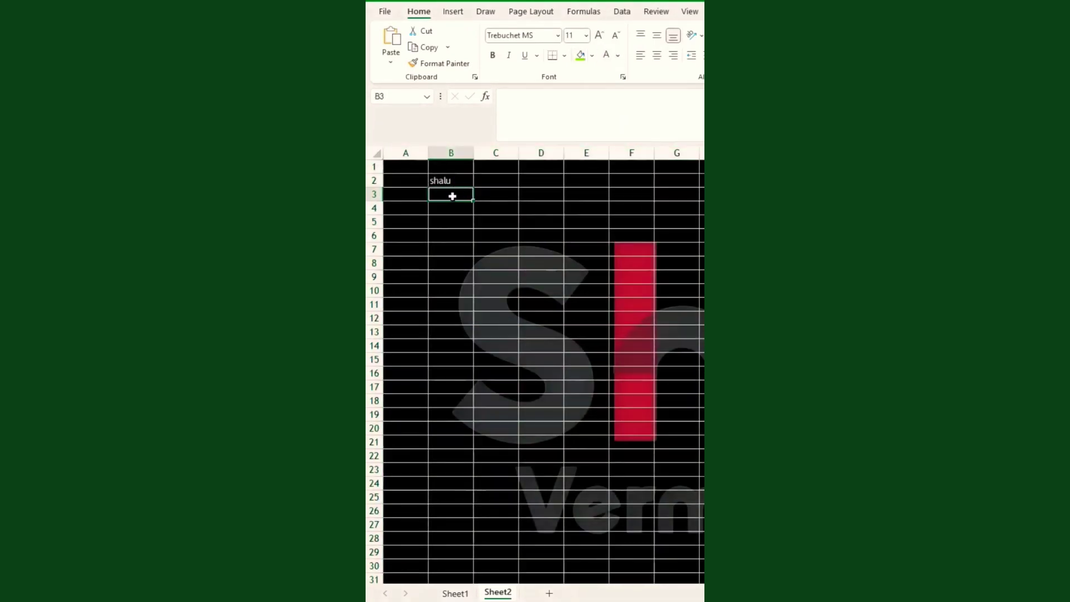
type("verma")
key("Return")
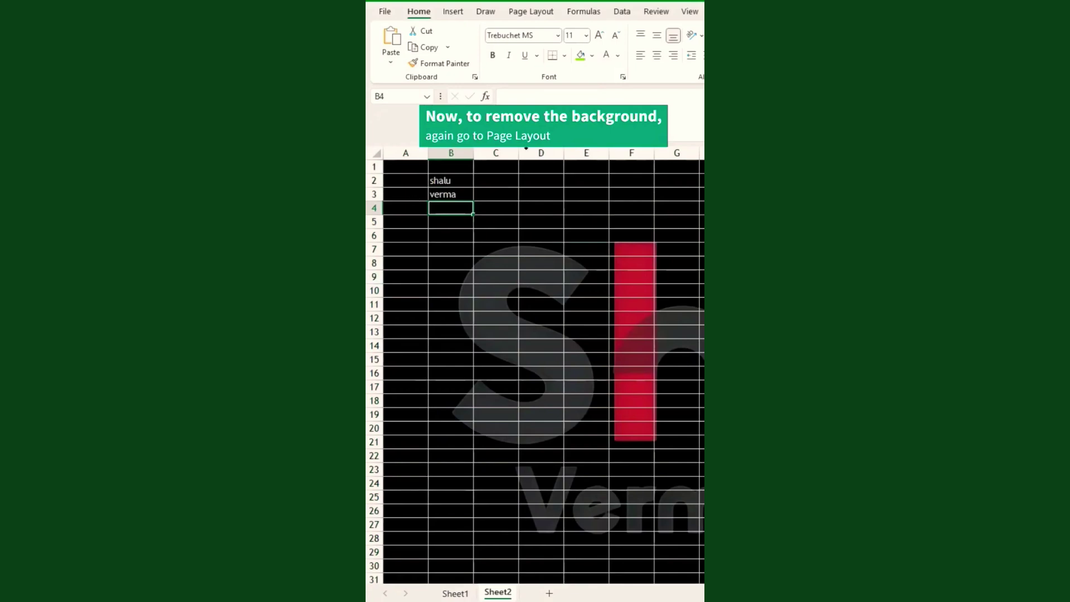
Delete the sheet background and set the whole sheet's font colour to black.
left_click(509, 11)
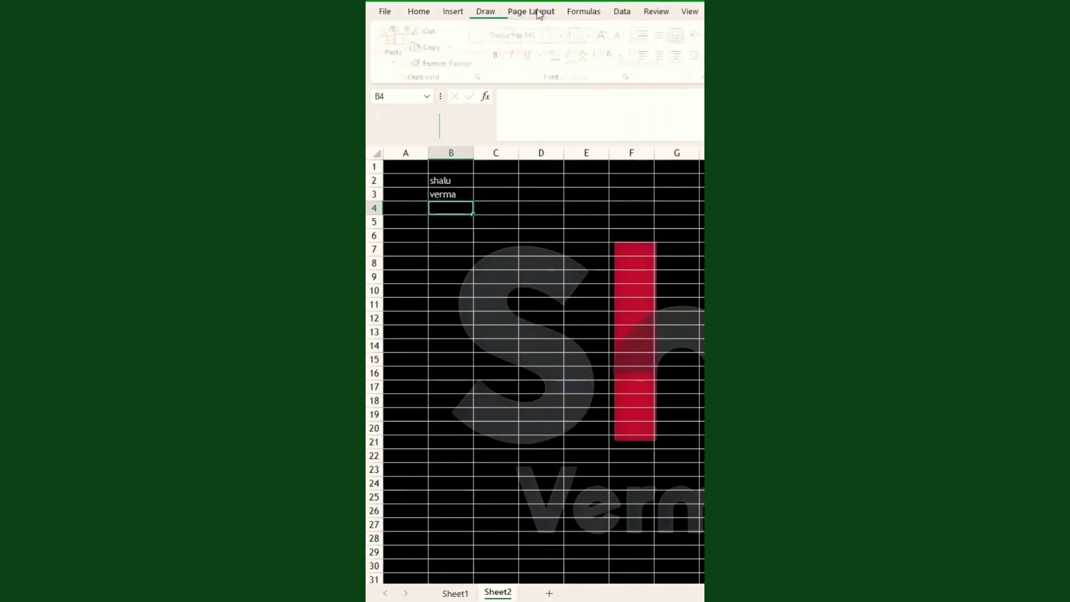
left_click(646, 56)
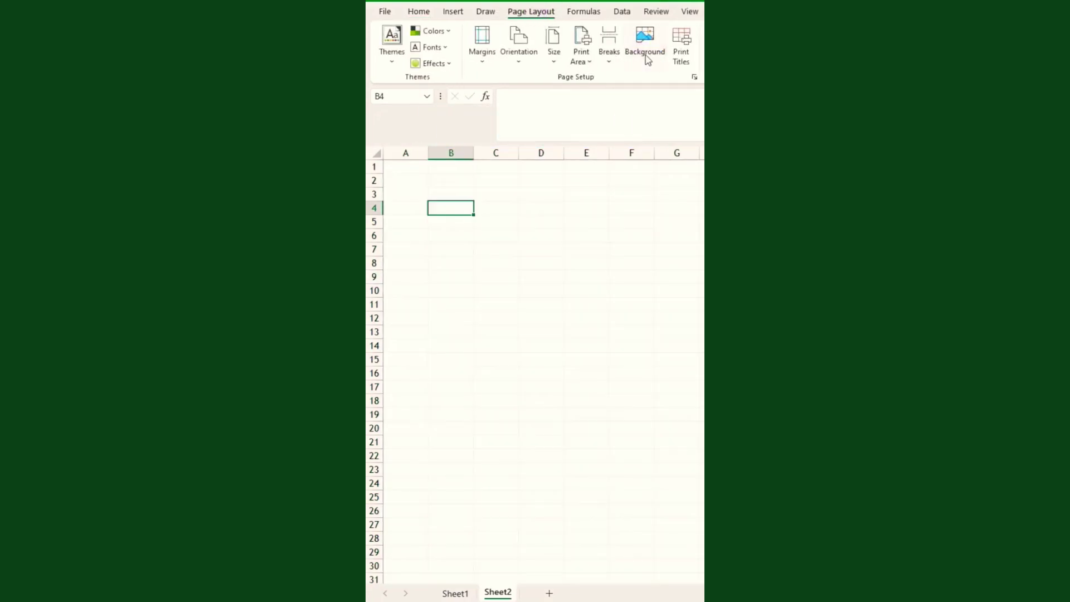
left_click(377, 153)
left_click(419, 11)
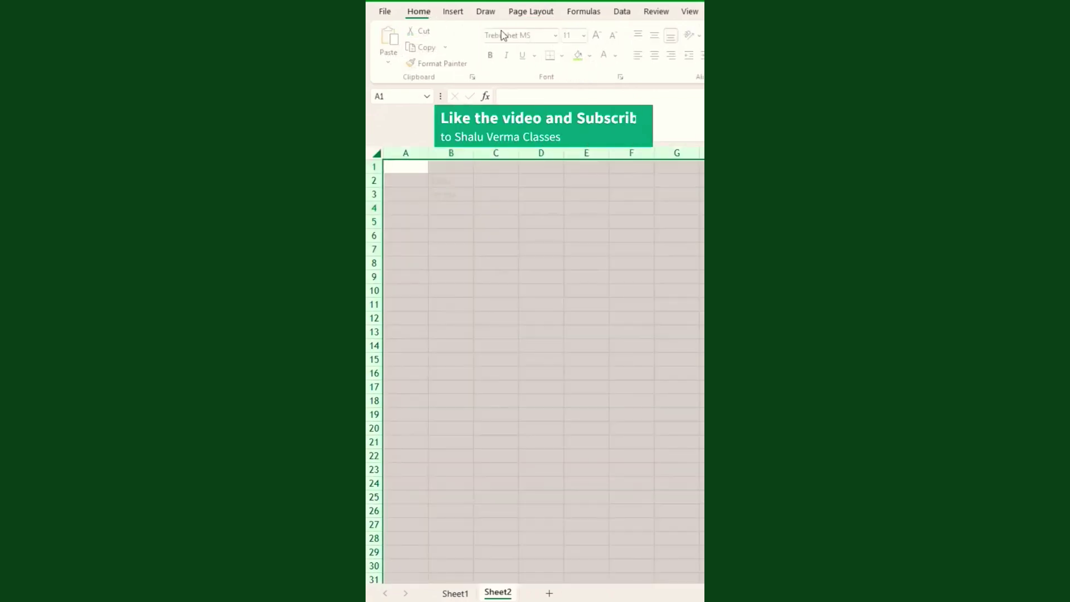
left_click(618, 59)
left_click(625, 99)
Check B2's text, then select the styled cell C3.
left_click(496, 236)
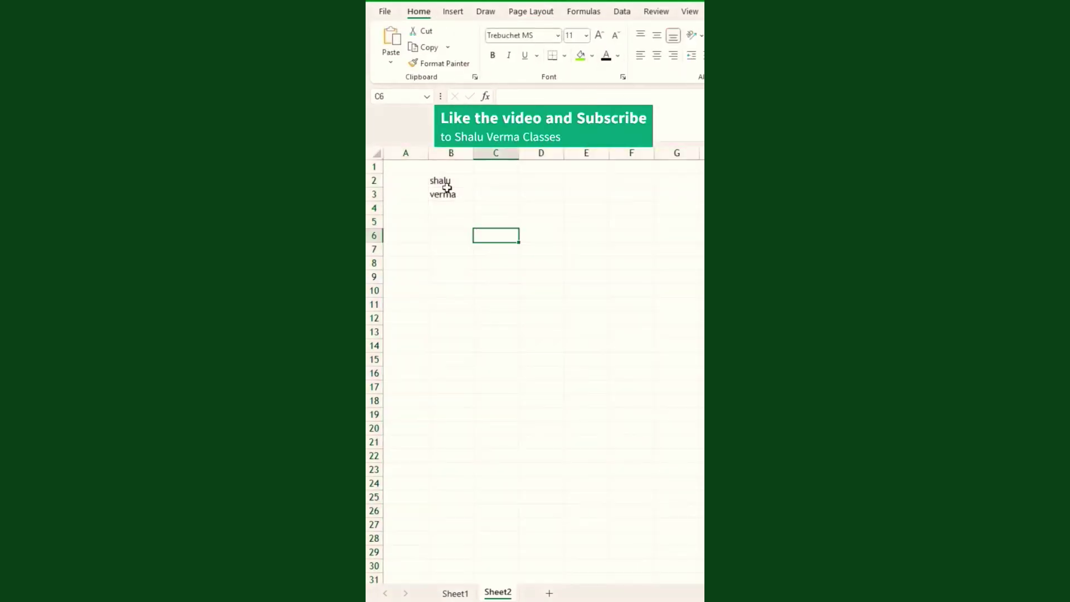
left_click(446, 183)
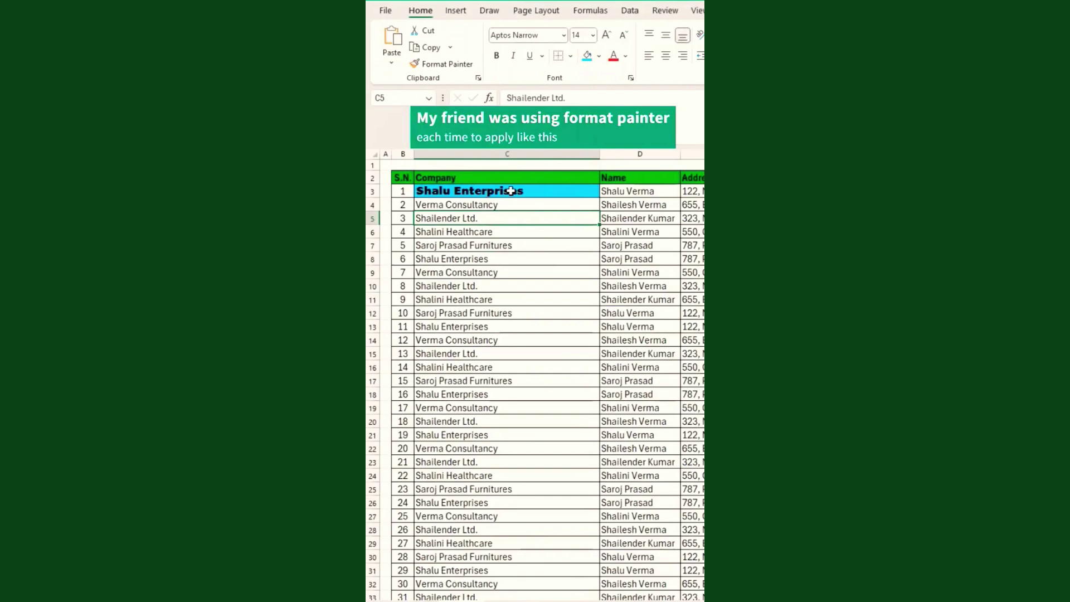
left_click(483, 191)
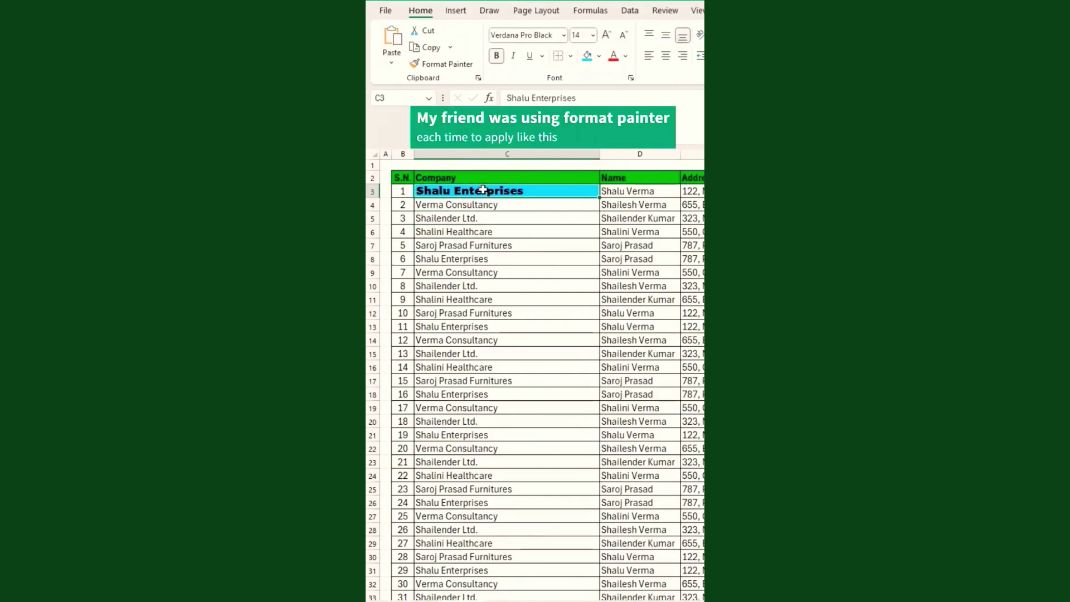
Apply C3's style to C7 and C10 with Format Painter, then undo it.
left_click(446, 64)
left_click(481, 245)
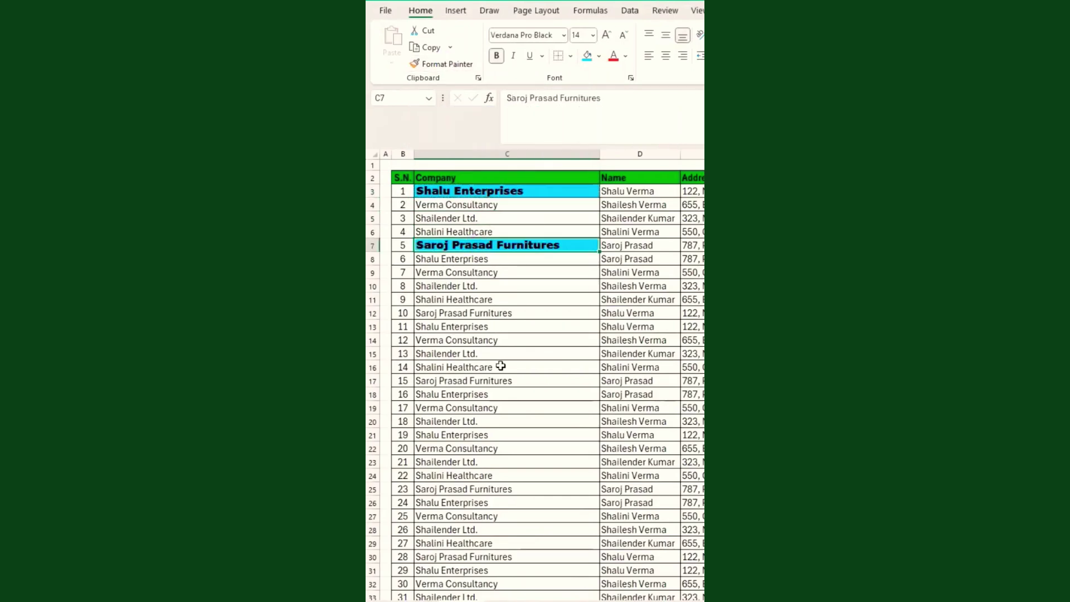
left_click(444, 64)
left_click(464, 286)
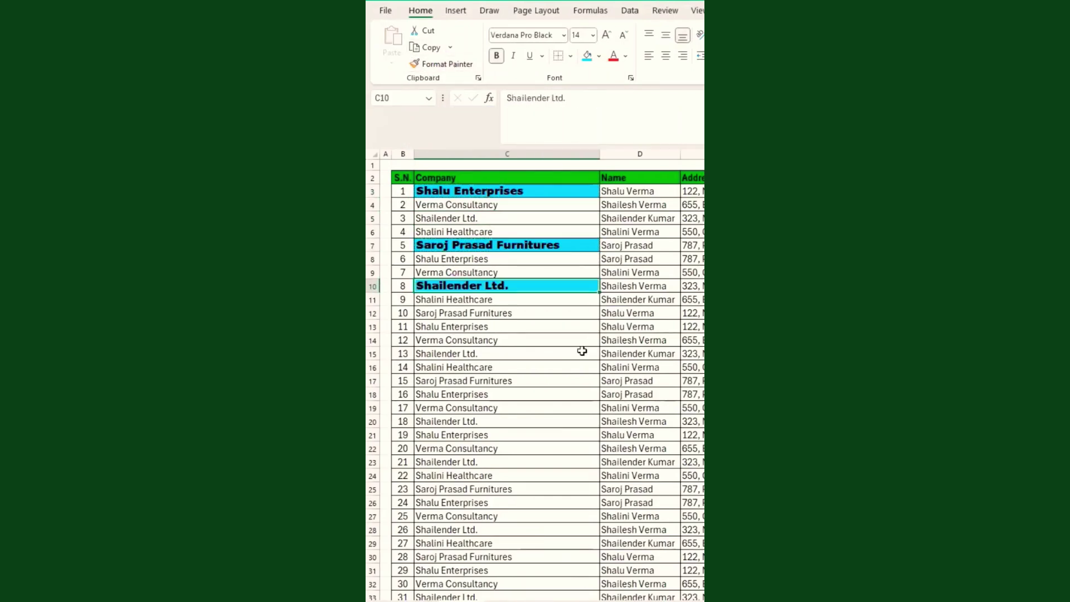
key("ctrl+z")
key("ctrl+z")
Use a locked Format Painter from C3 on C6, C11, D12, C16, D17, C22, D22, C25.
left_click(470, 192)
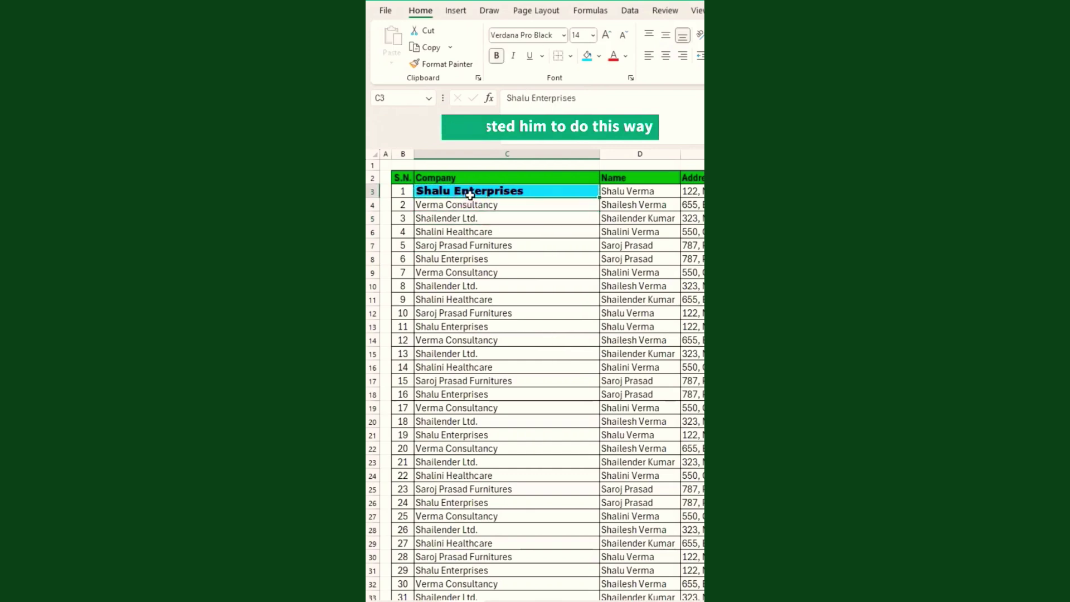
double_click(443, 64)
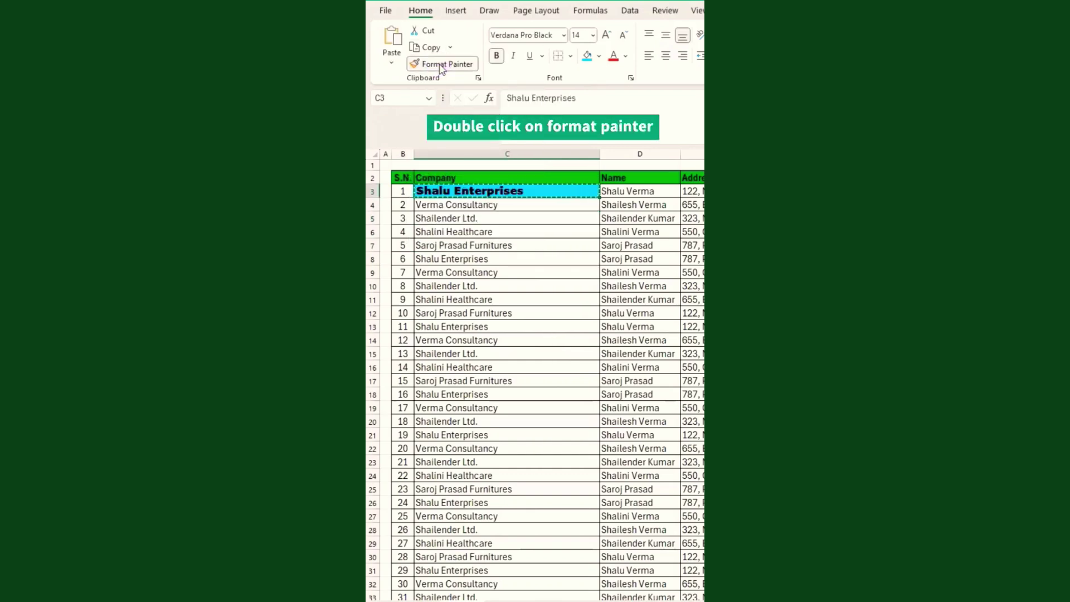
left_click(451, 232)
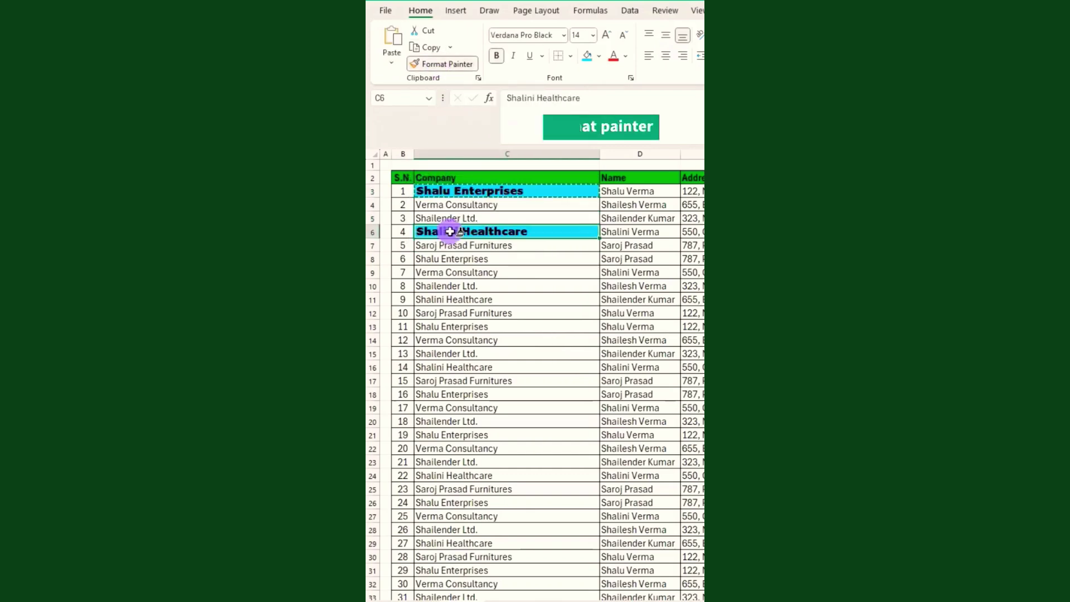
left_click(480, 301)
left_click(620, 314)
left_click(502, 367)
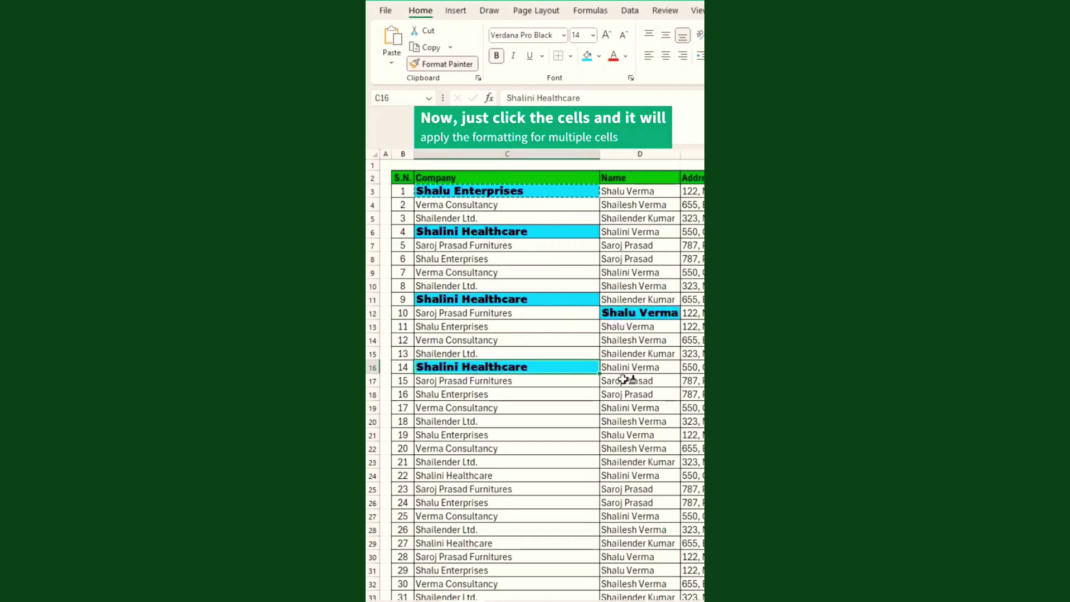
left_click(627, 380)
left_click(595, 448)
left_click(627, 446)
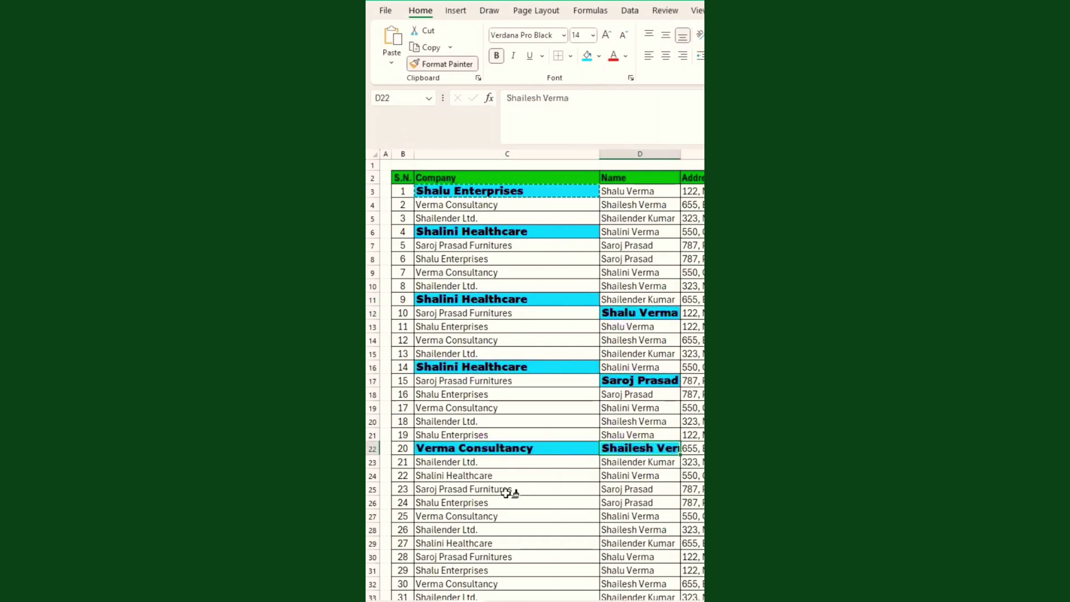
left_click(509, 488)
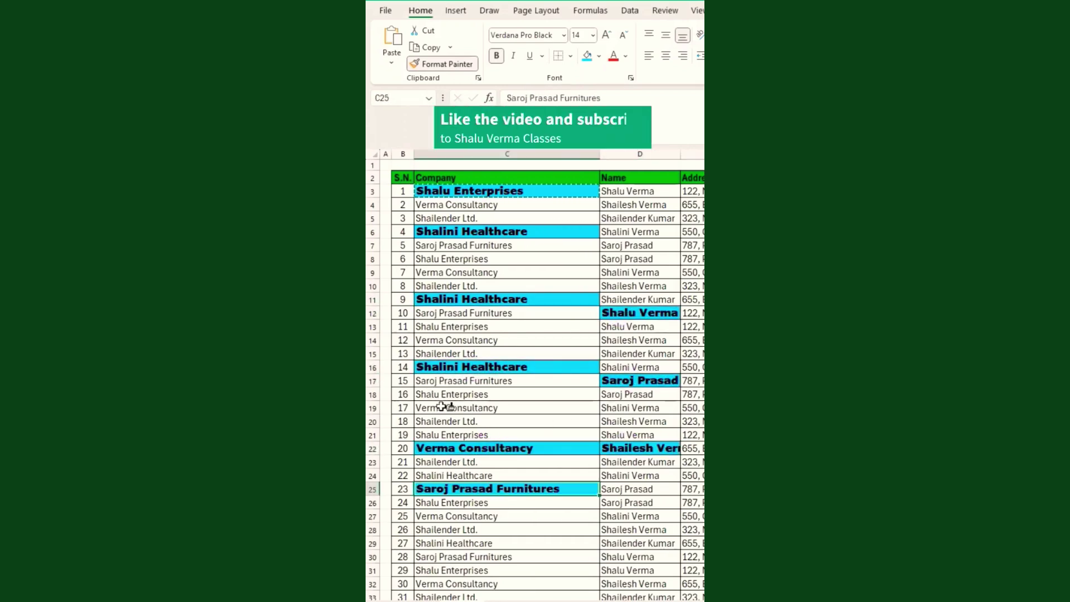
key("Escape")
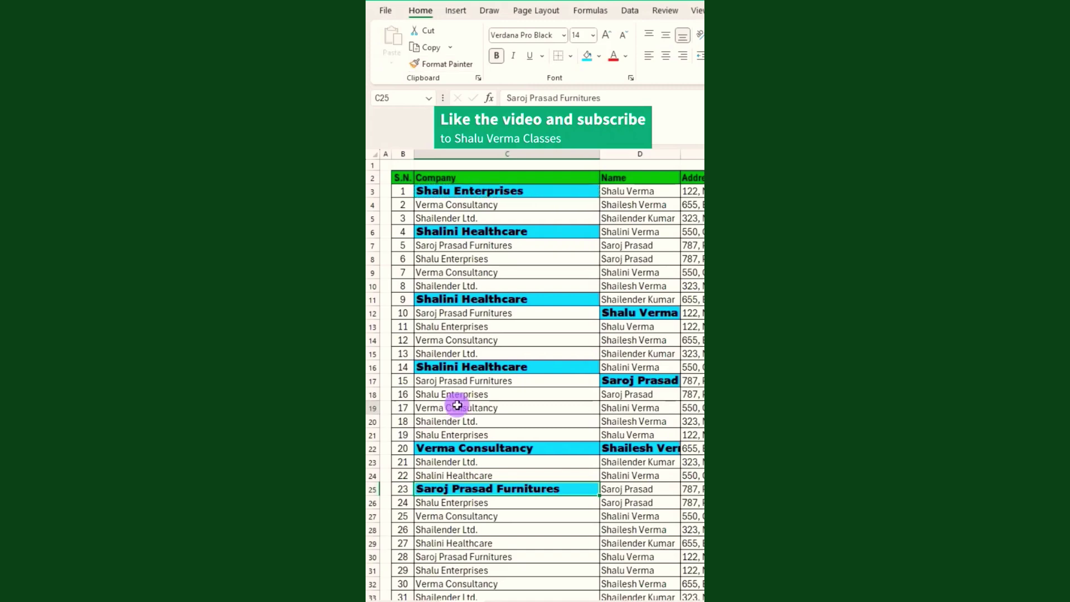
left_click(481, 409)
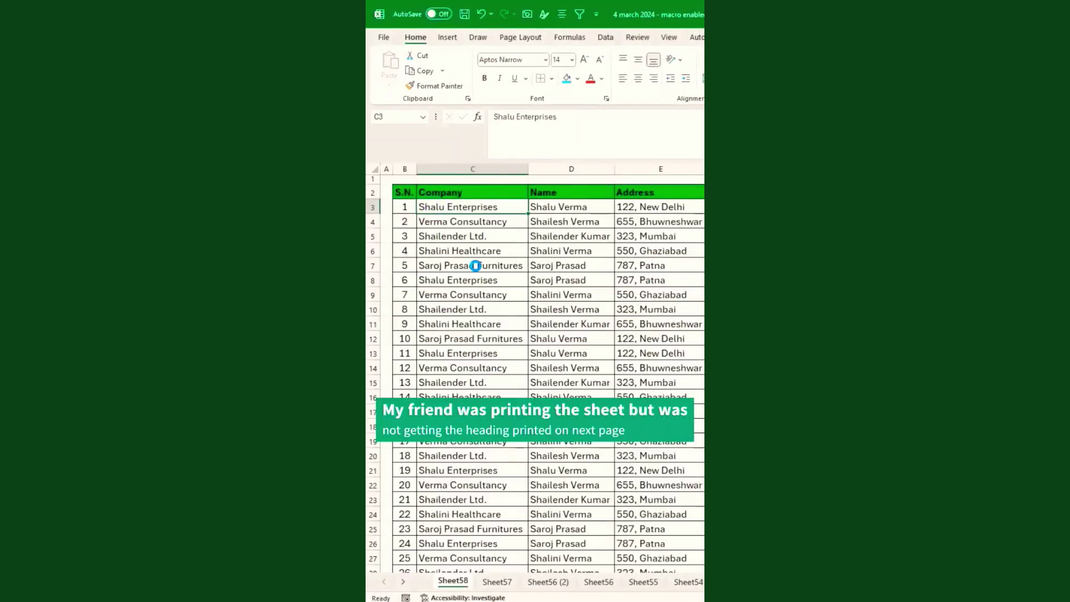
Scroll through the print preview of the table, then return to the sheet.
key("ctrl+p")
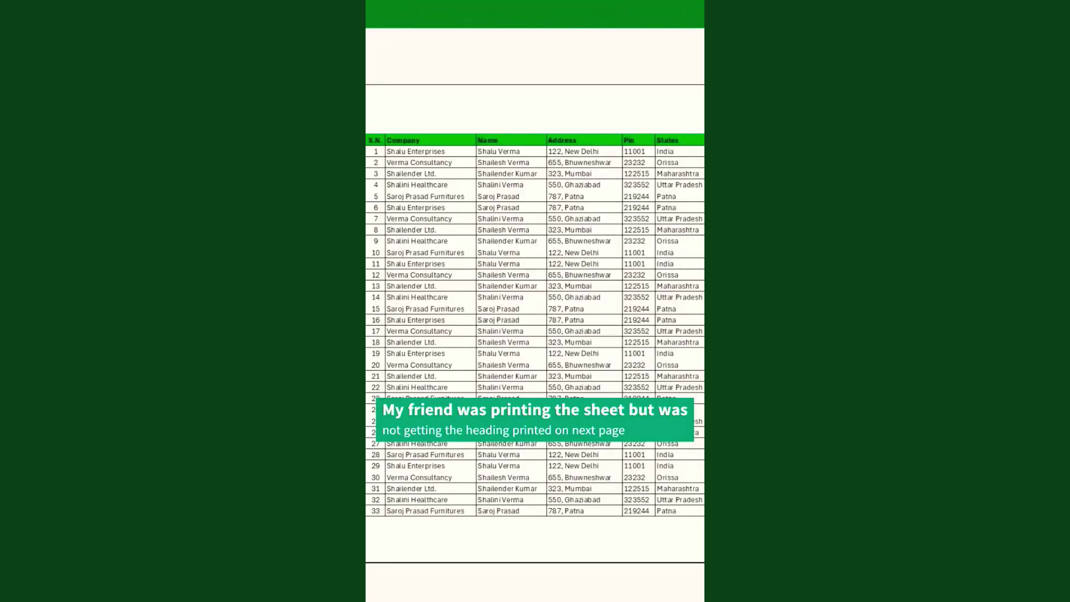
scroll(535, 325, "down", 1)
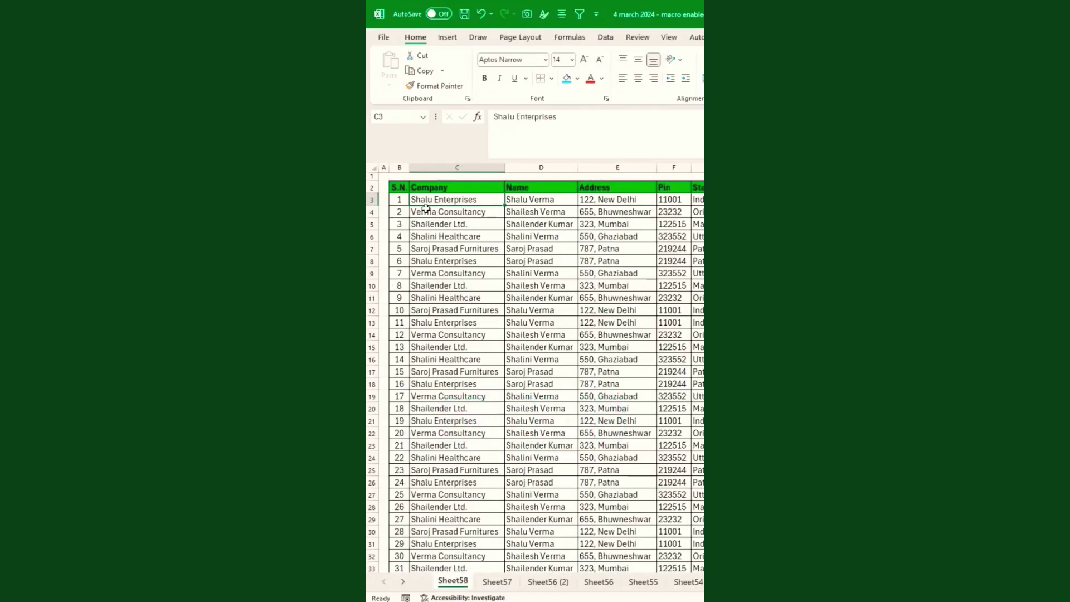
left_click(423, 209)
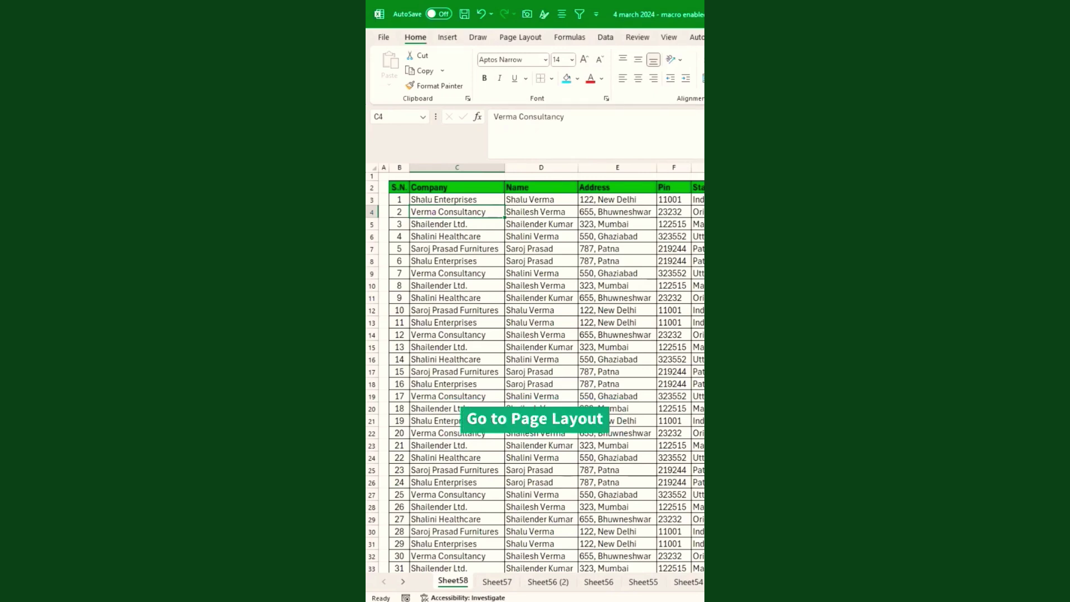
In Print Titles, set Rows to repeat at top to $2:$2.
left_click(527, 39)
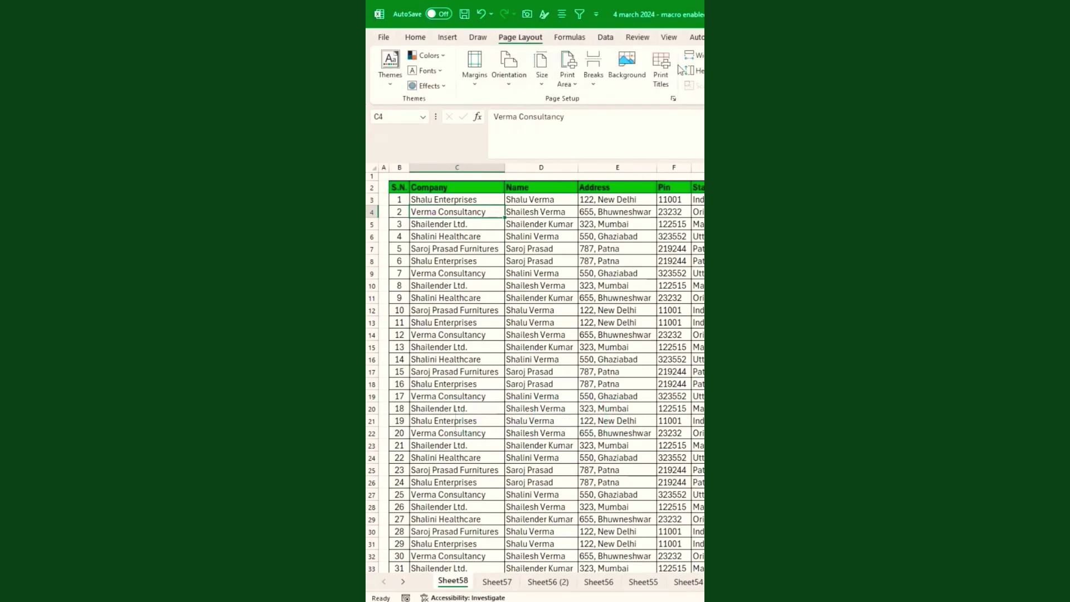
left_click(661, 68)
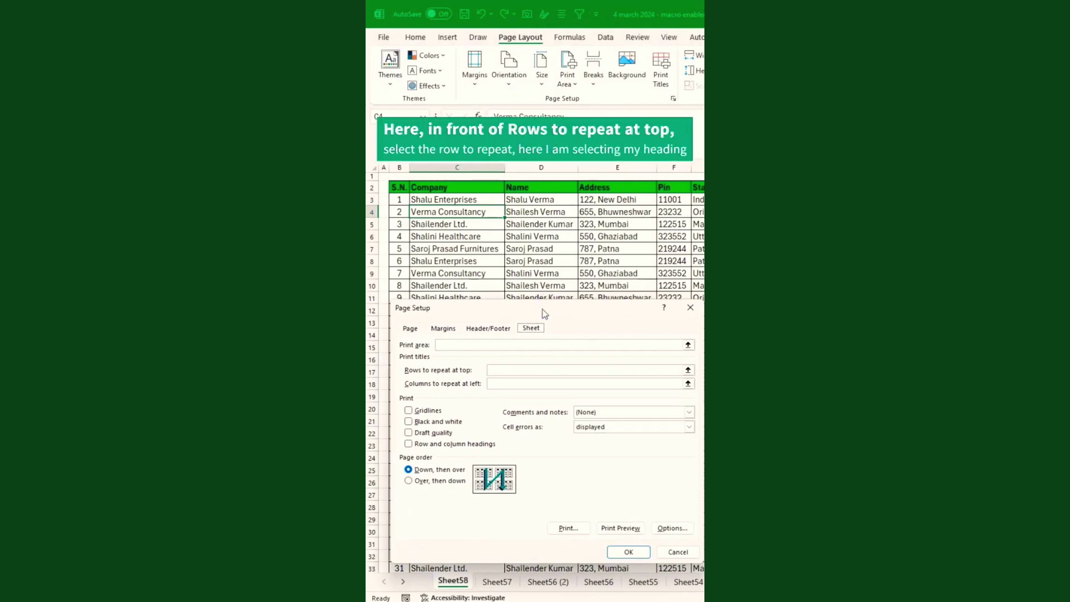
left_click(509, 370)
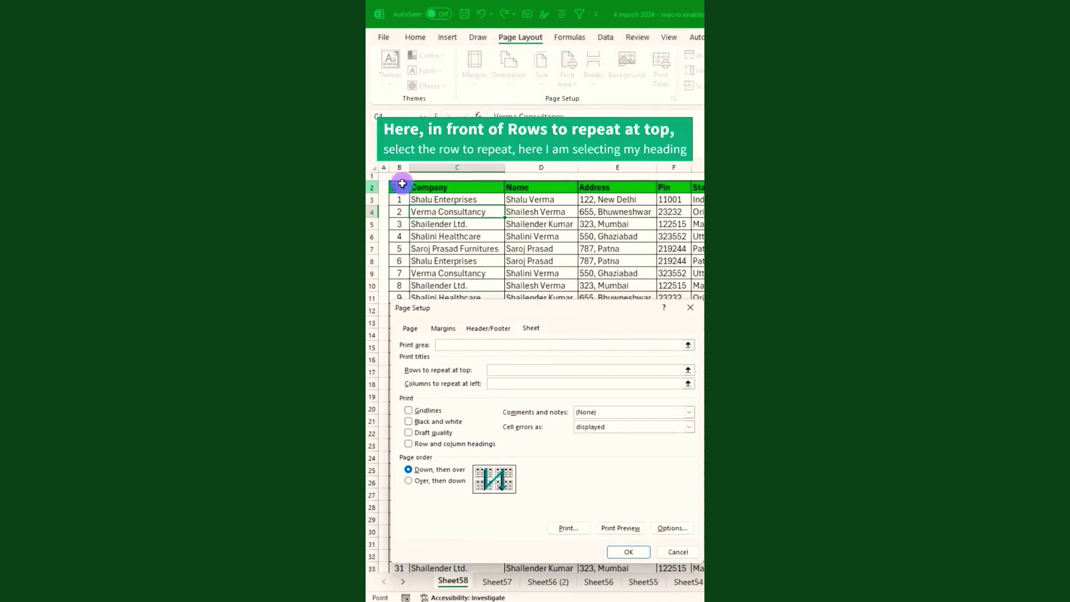
left_click(402, 184)
left_click(628, 552)
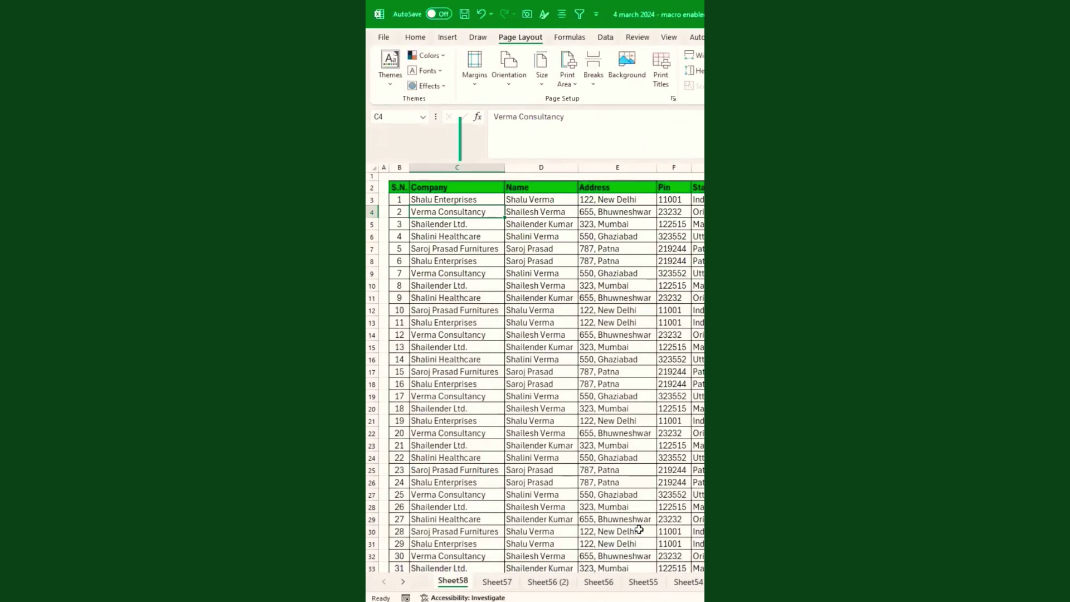
left_click(458, 200)
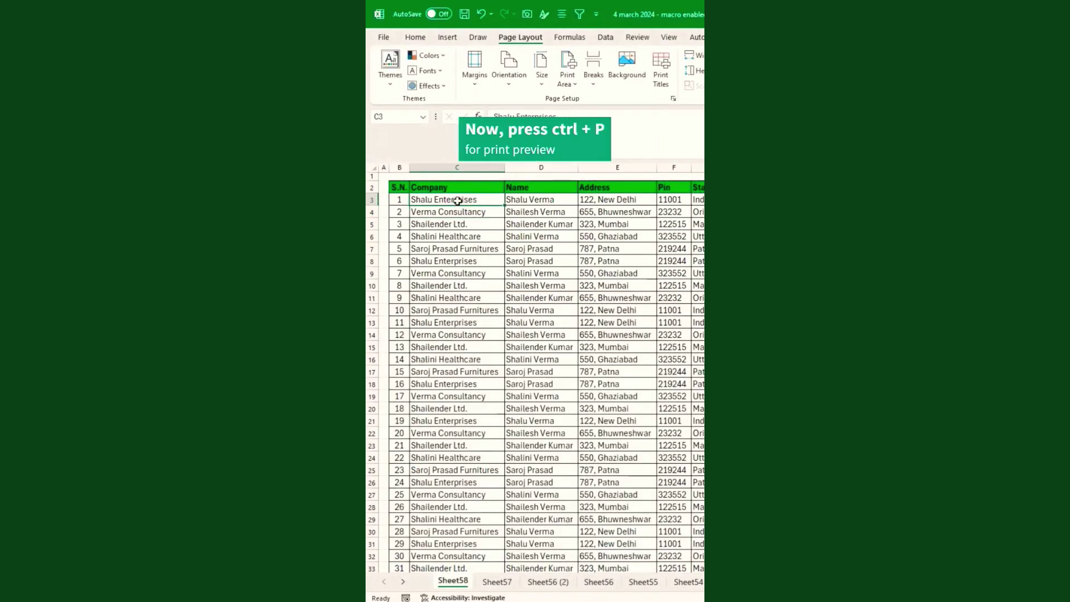
key("ctrl+p")
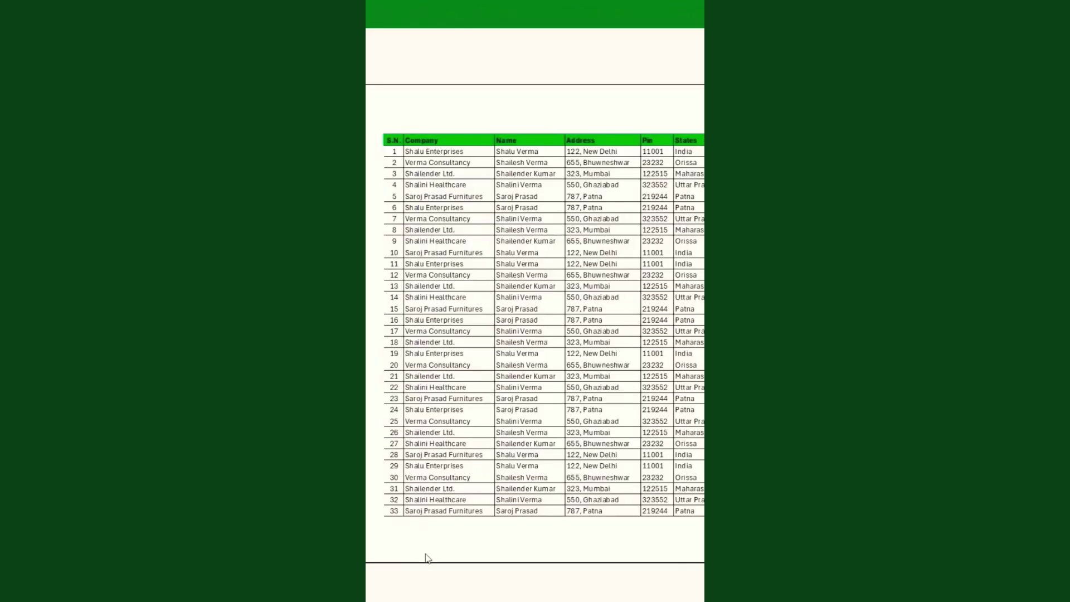
key("Page_Down")
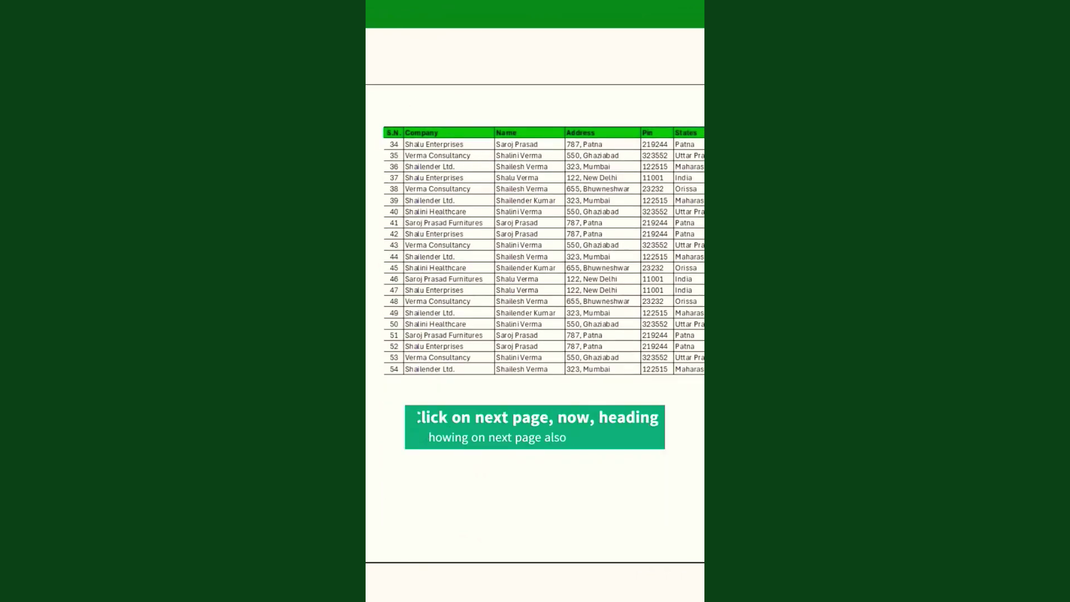
key("Page_Up")
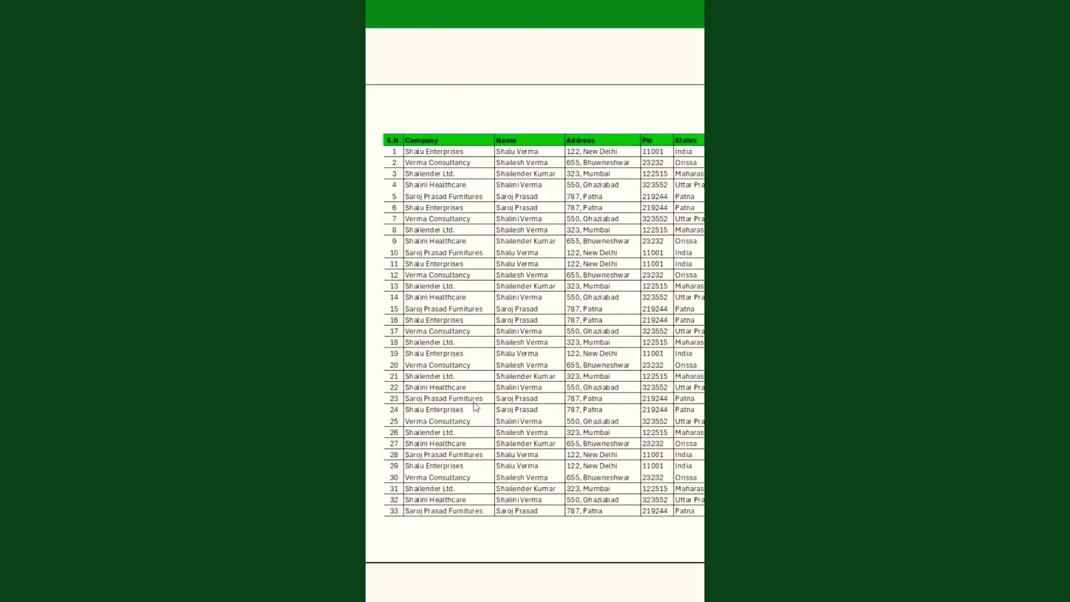
left_click(452, 276)
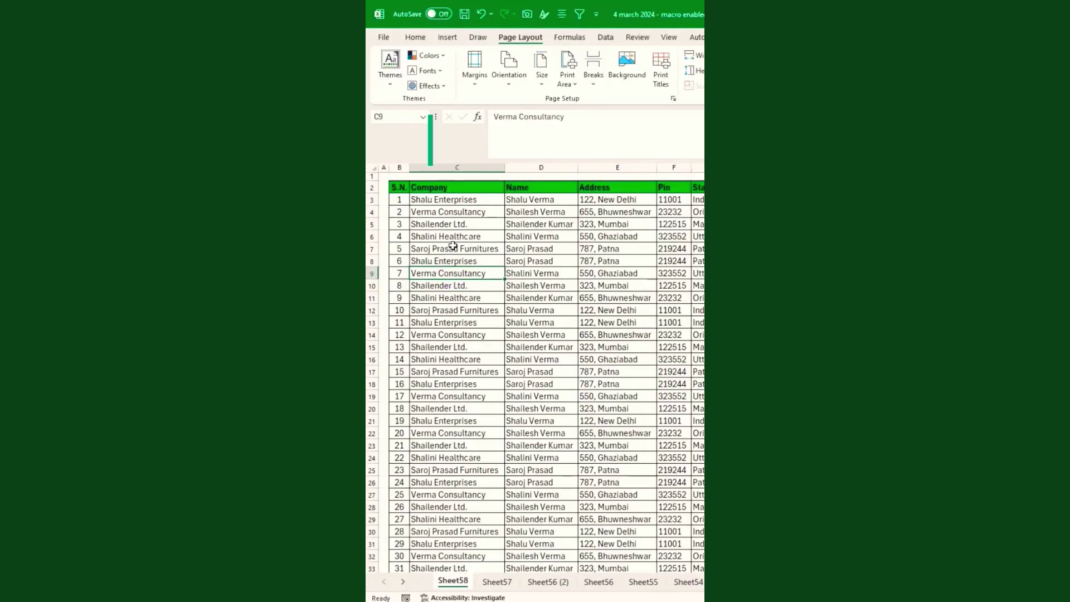
left_click_drag(452, 246, 454, 433)
left_click(458, 325)
left_click(489, 257)
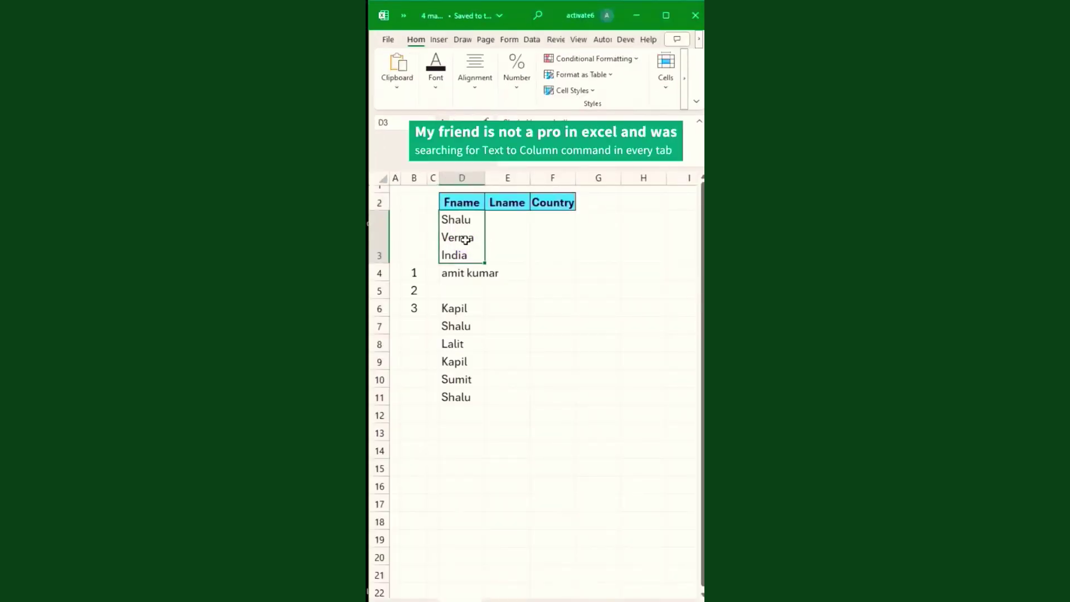
Look through the ribbon tabs for a text-splitting command.
left_click(438, 40)
left_click(463, 40)
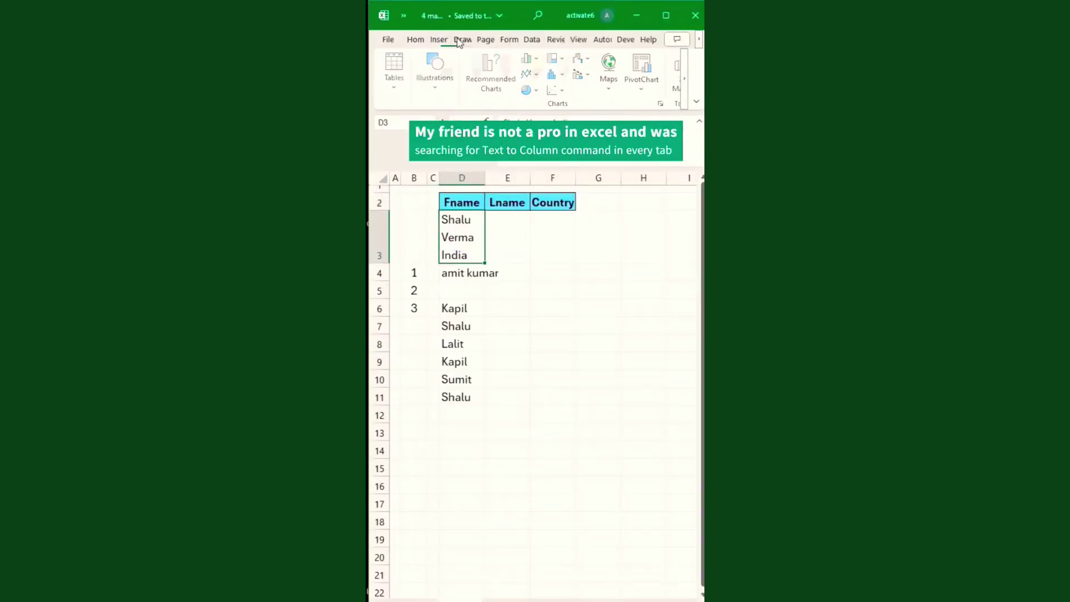
left_click(486, 40)
left_click(509, 40)
left_click(531, 40)
left_click(555, 40)
left_click(415, 40)
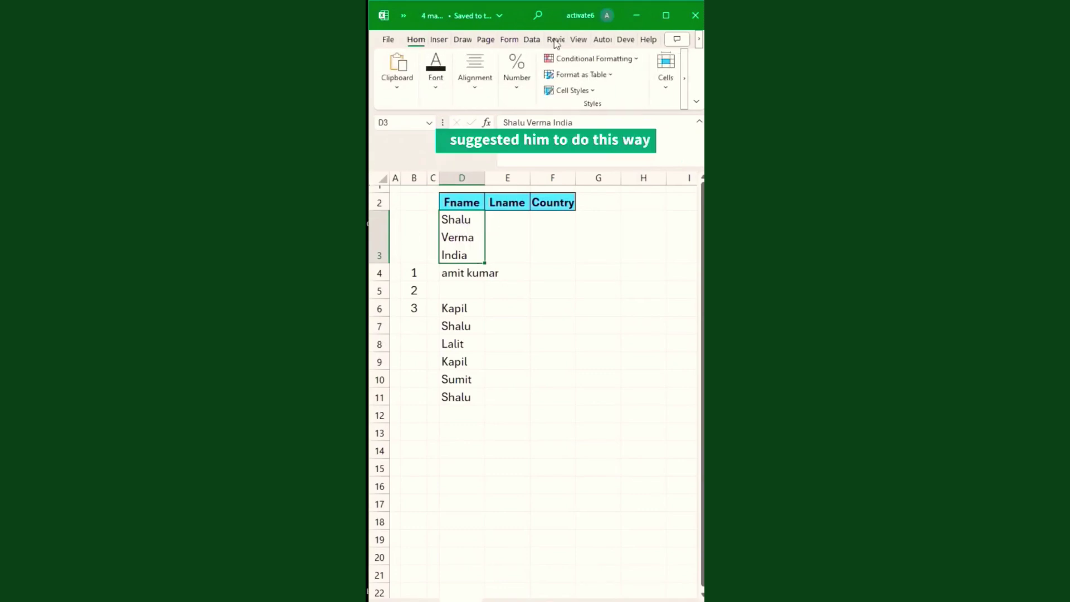
Run Text to Columns on D3 using Delimited with Space as the delimiter.
left_click(537, 15)
type("t")
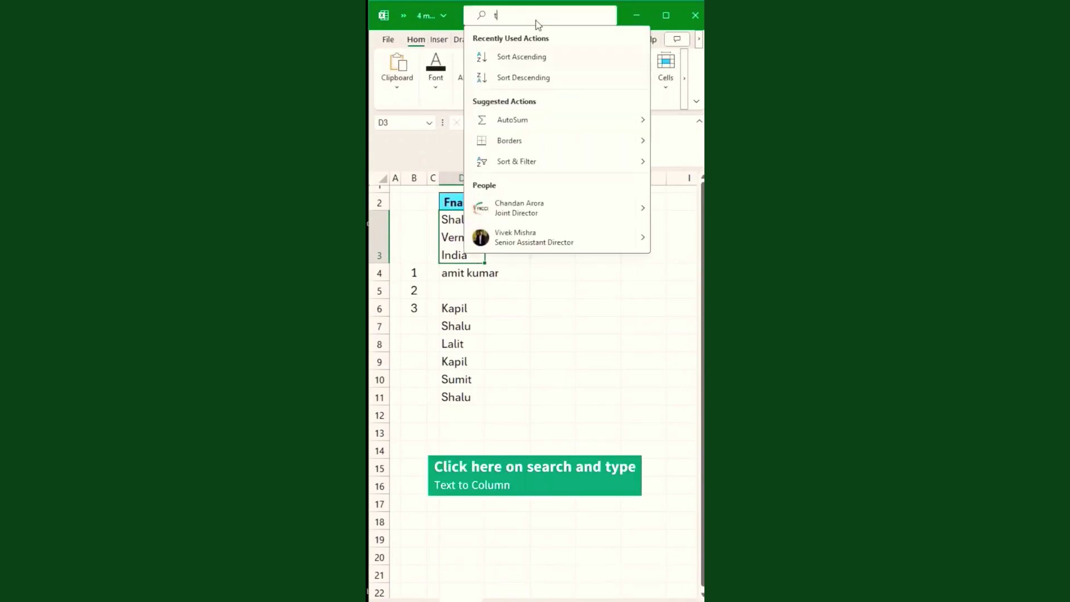
type("ext to co")
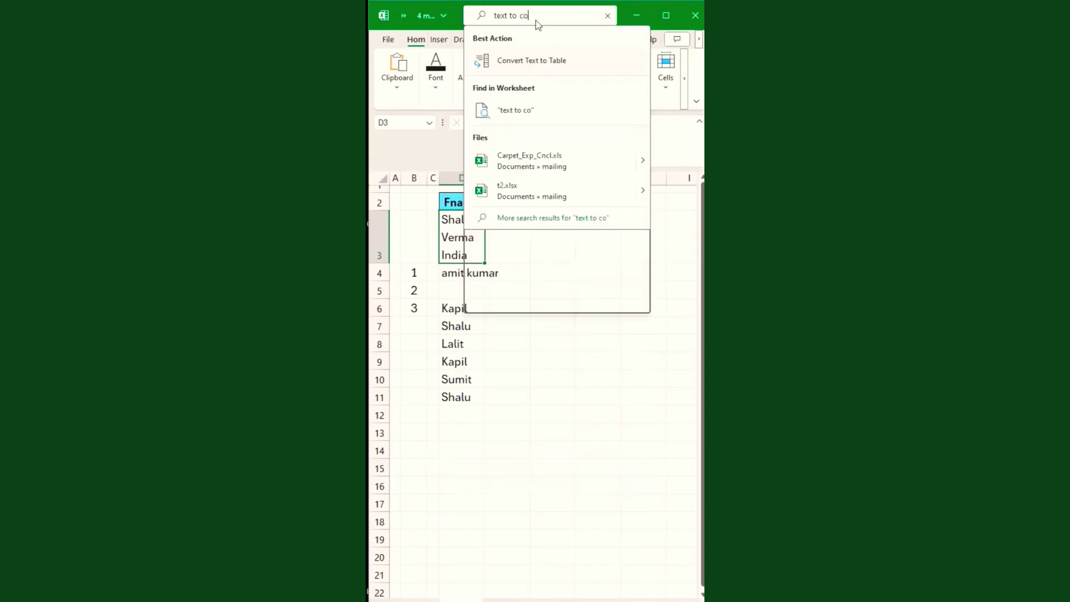
type("lumn")
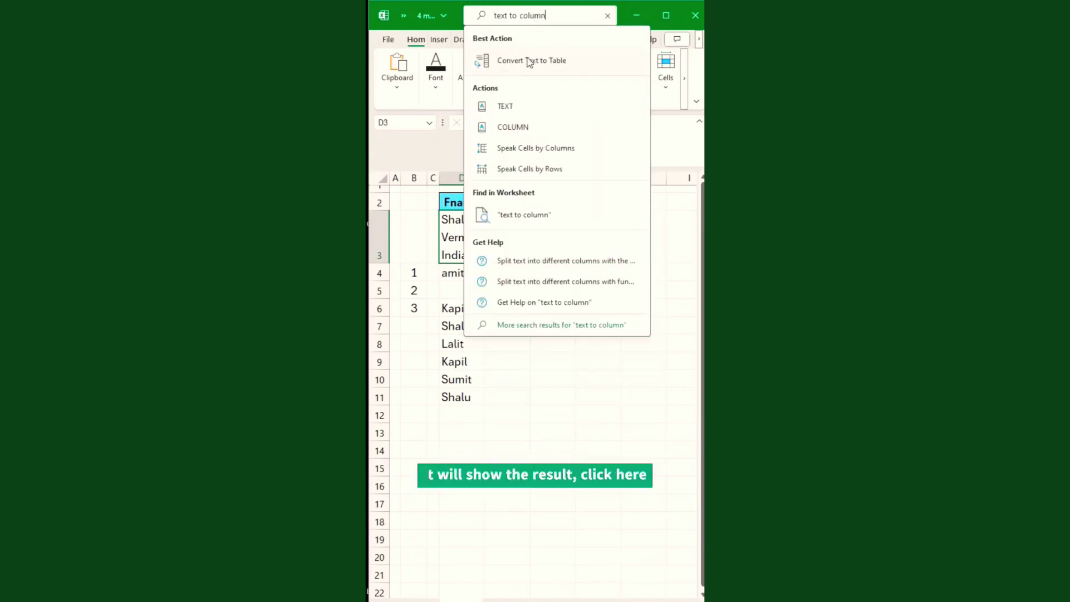
left_click(528, 61)
left_click(631, 518)
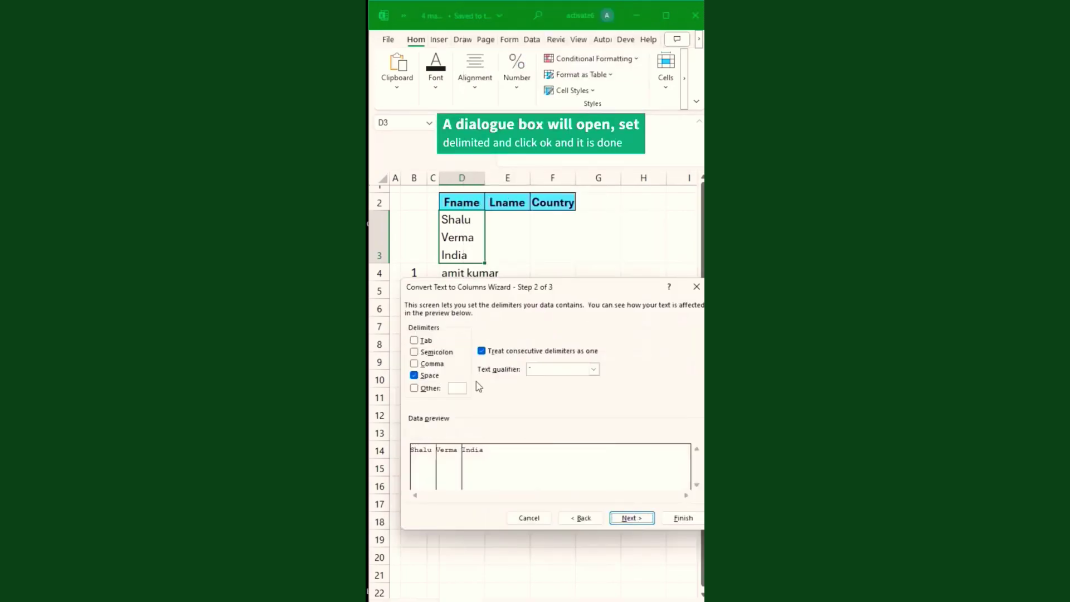
left_click(414, 375)
left_click(414, 375)
left_click(632, 518)
left_click(683, 518)
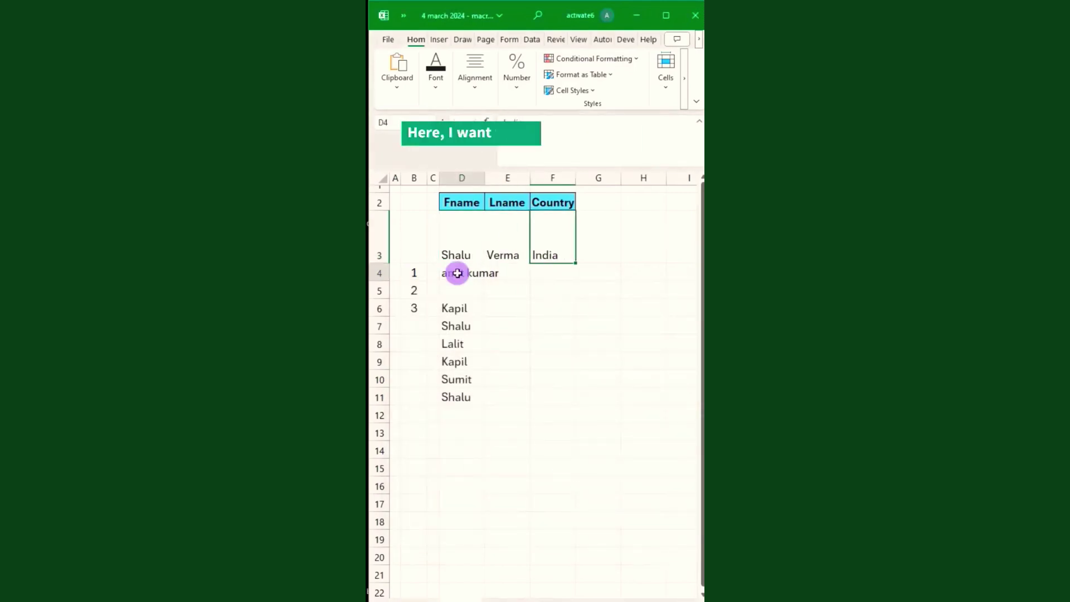
Fill B4:B11 as a step-1 series so the numbering runs 1 to 8.
left_click_drag(414, 272, 413, 400)
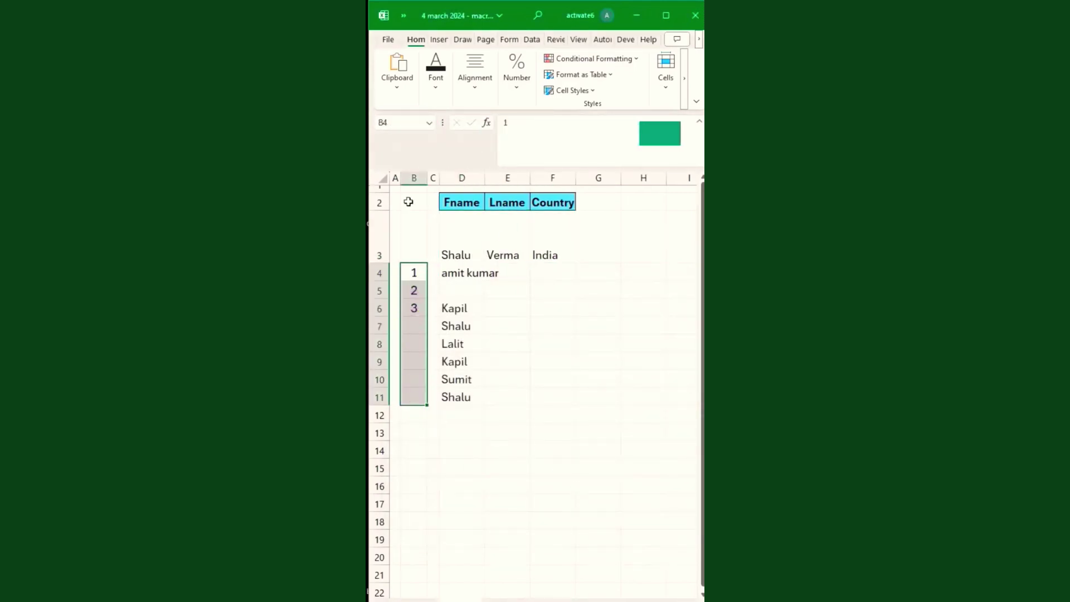
left_click(539, 17)
type("fill series")
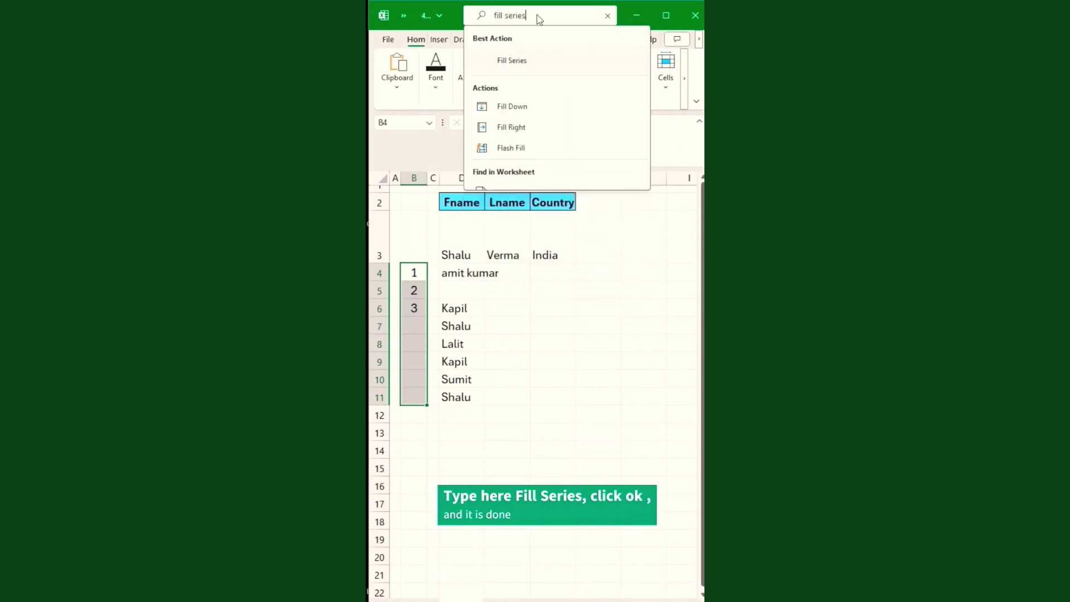
left_click(512, 59)
left_click_drag(552, 344, 569, 234)
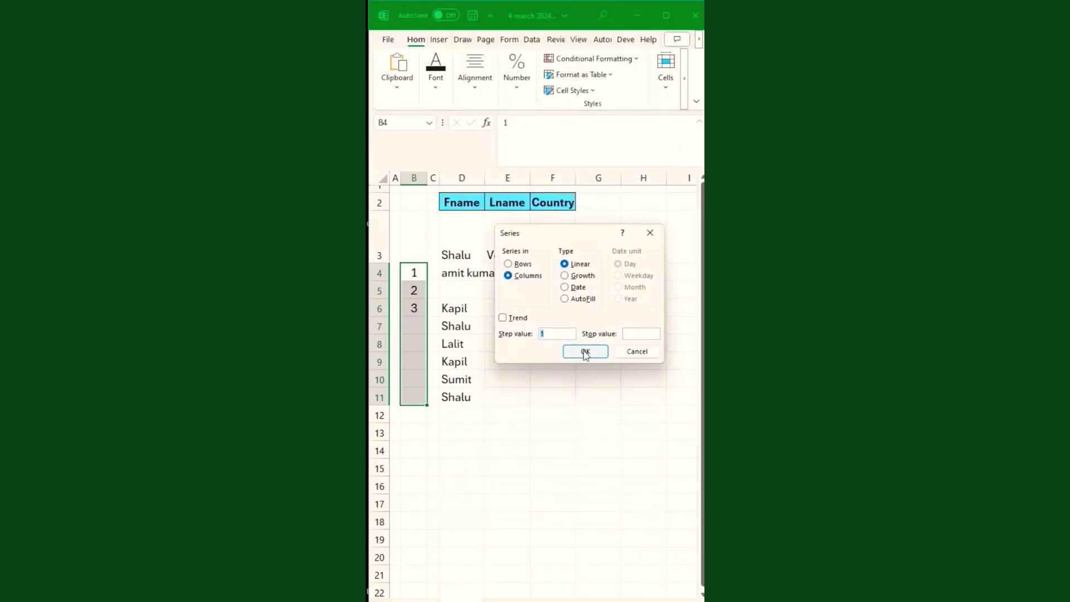
left_click(582, 353)
Total the numbering in B12 with AutoSum, giving 36.
left_click(410, 414)
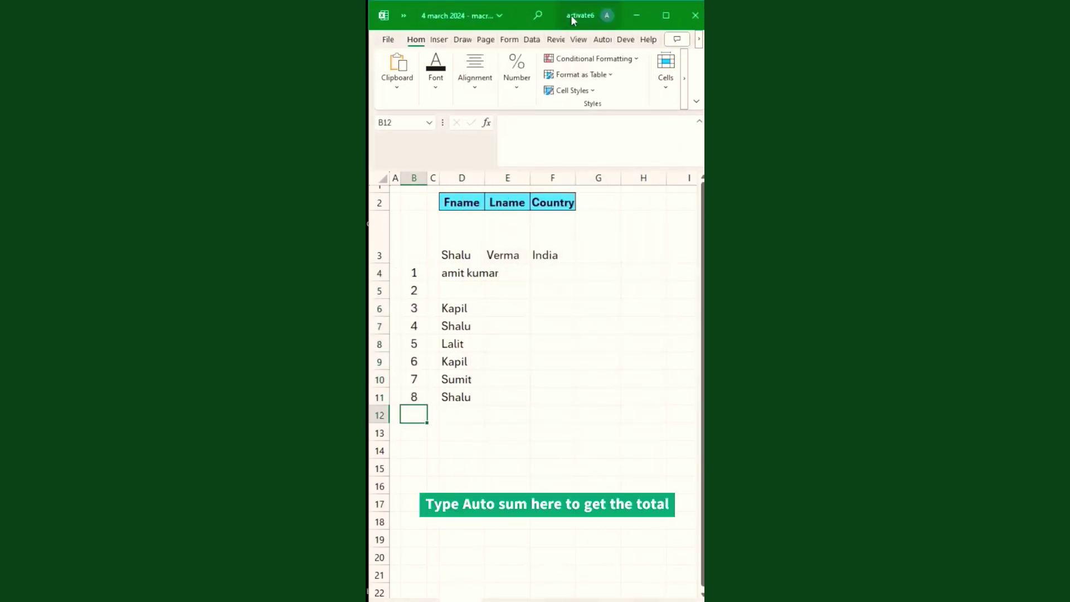
left_click(579, 15)
type("autosum")
left_click(569, 60)
key("Return")
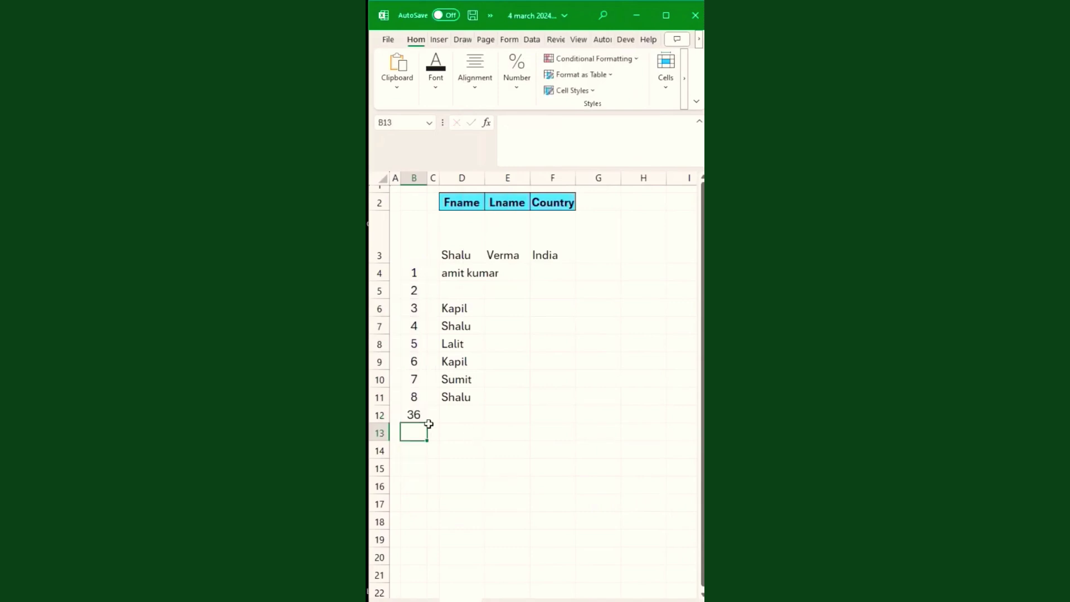
left_click(419, 416)
left_click_drag(453, 308, 466, 398)
Sort the names in D6:D11 A to Z, then Z to A.
left_click(579, 15)
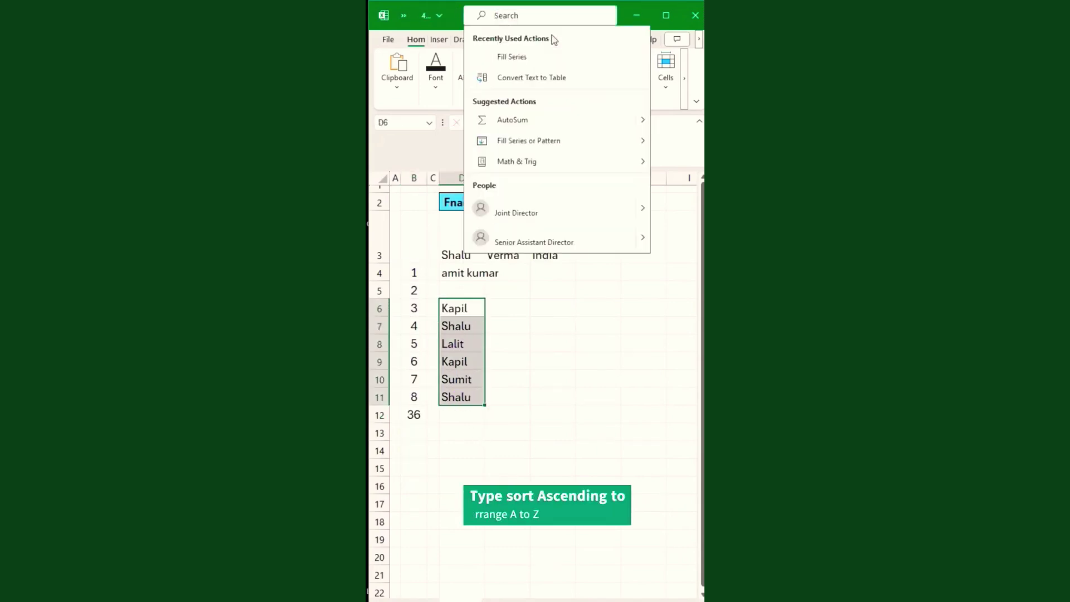
type("sort ascend")
left_click(548, 59)
left_click(603, 16)
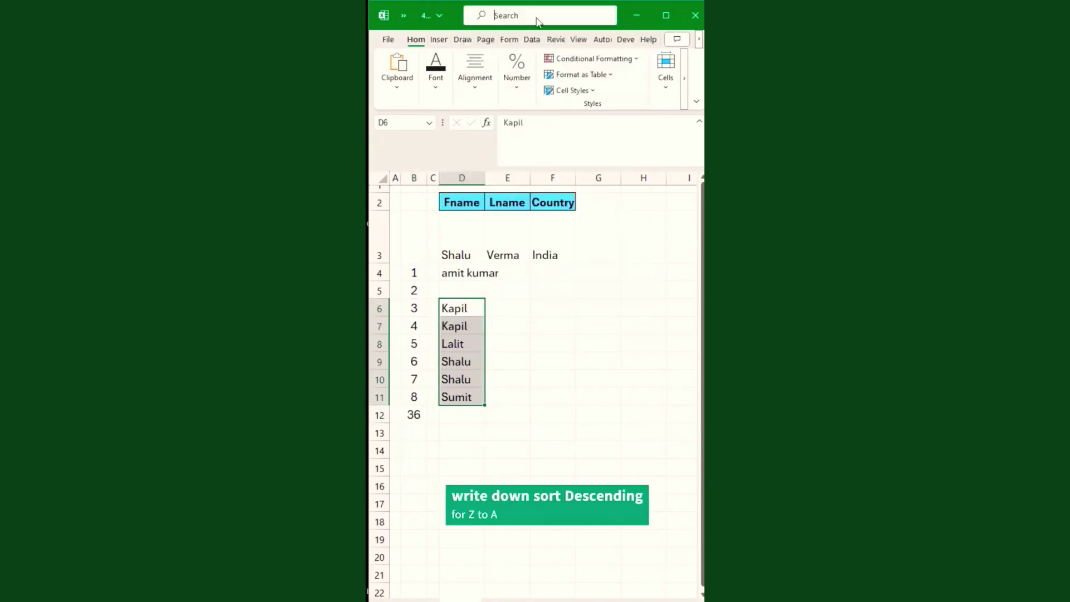
type("sort descendin")
left_click(526, 61)
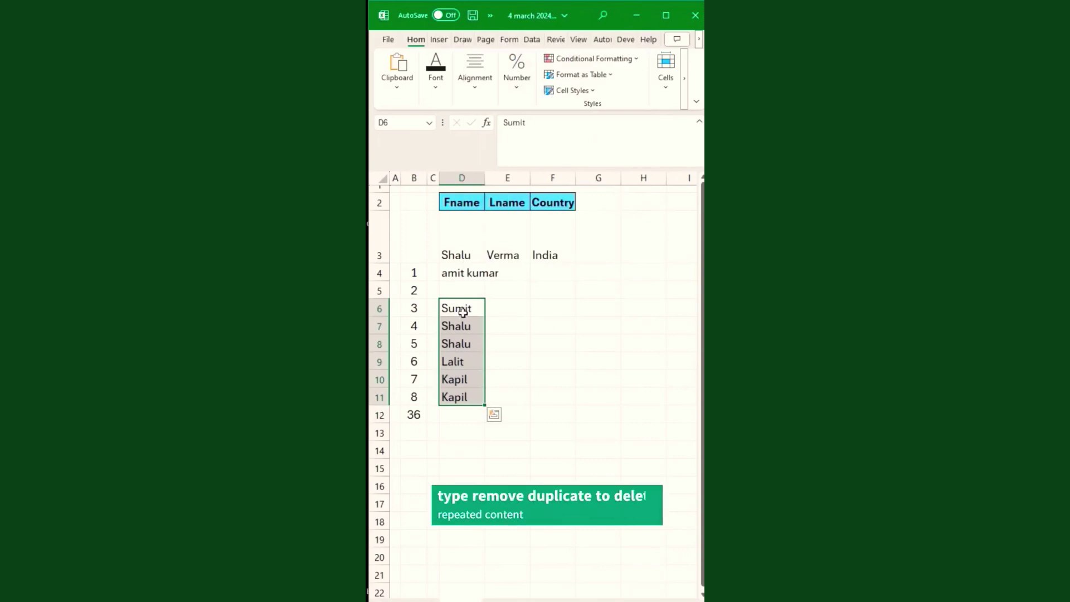
Remove duplicate names from D6:D11, leaving Sumit, Shalu, Lalit and Kapil in D6:D9.
left_click_drag(461, 308, 463, 391)
left_click(602, 16)
type("remove duplicate")
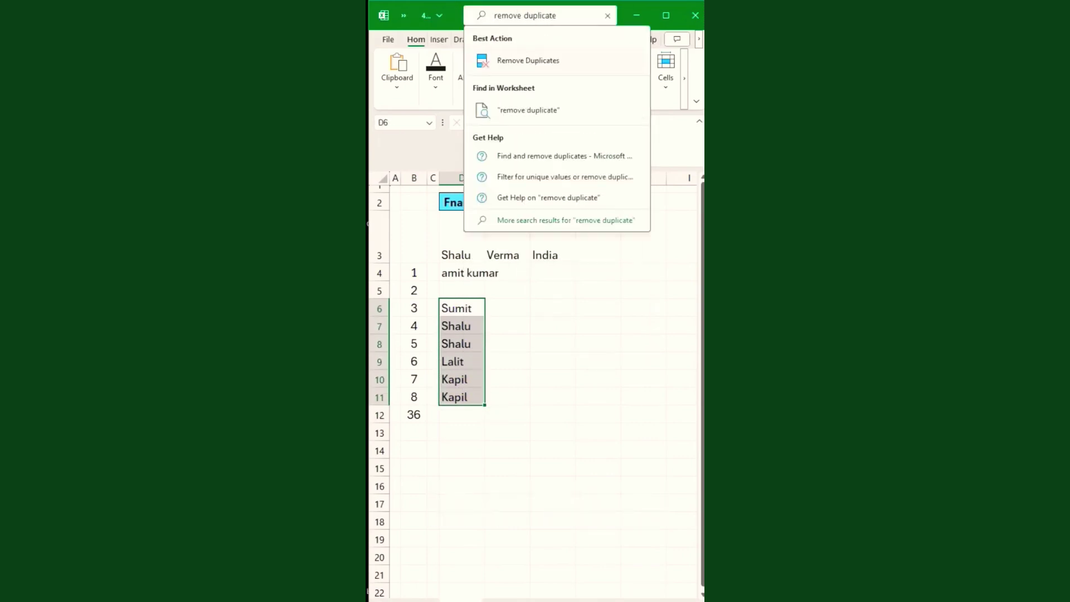
left_click(564, 58)
left_click_drag(618, 225, 567, 381)
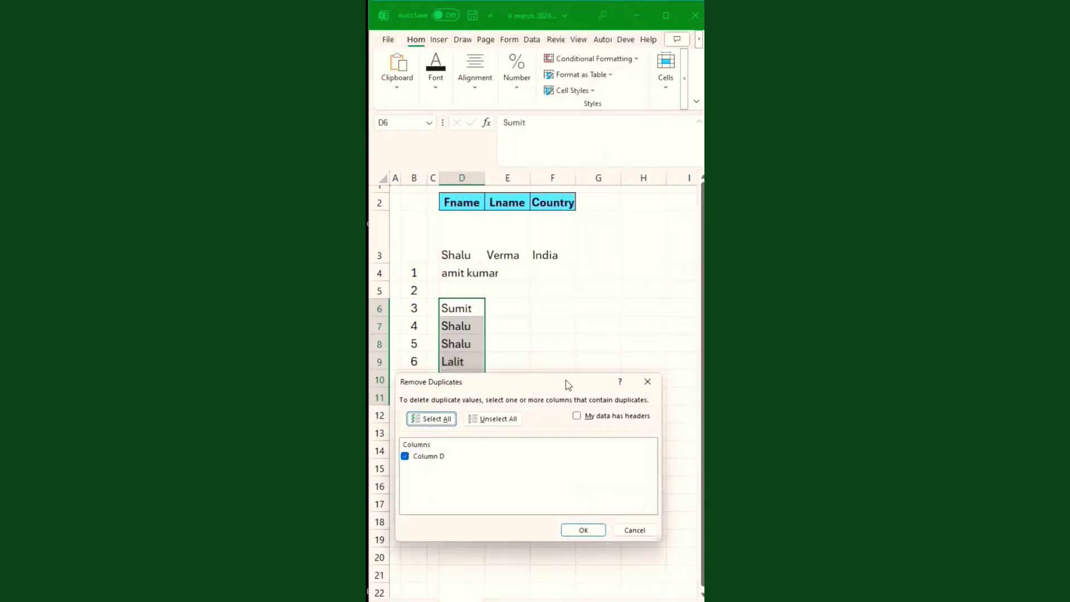
left_click(583, 529)
left_click(576, 446)
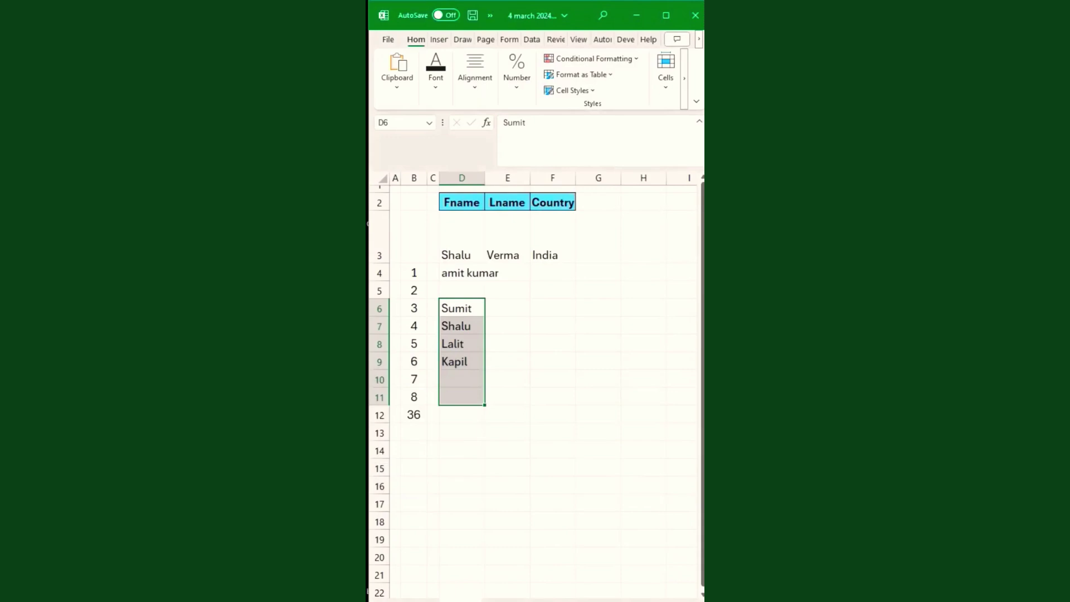
left_click(470, 310)
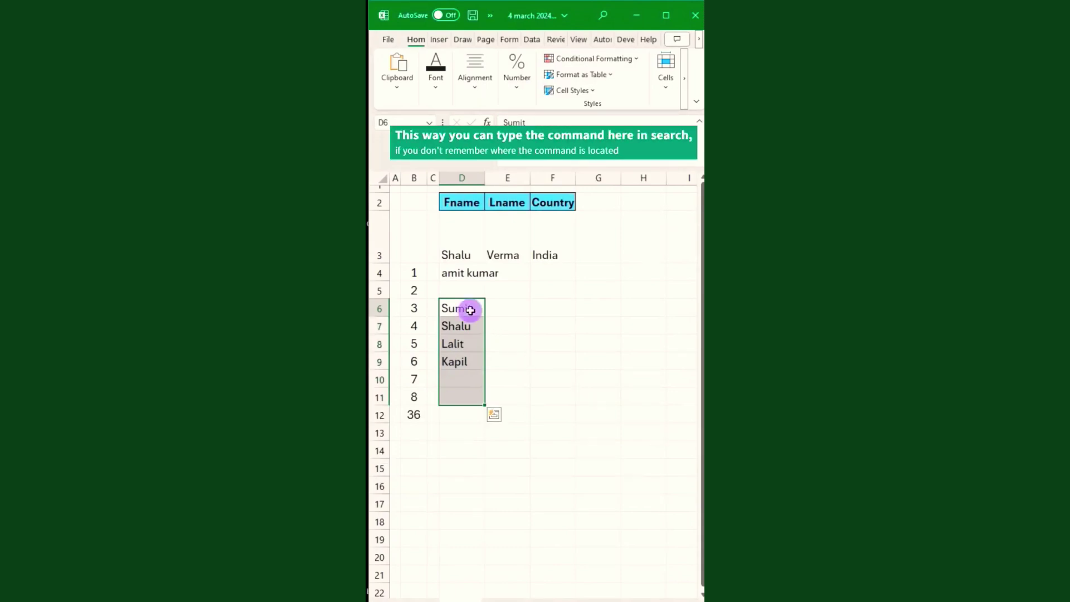
left_click(468, 362)
left_click(462, 382)
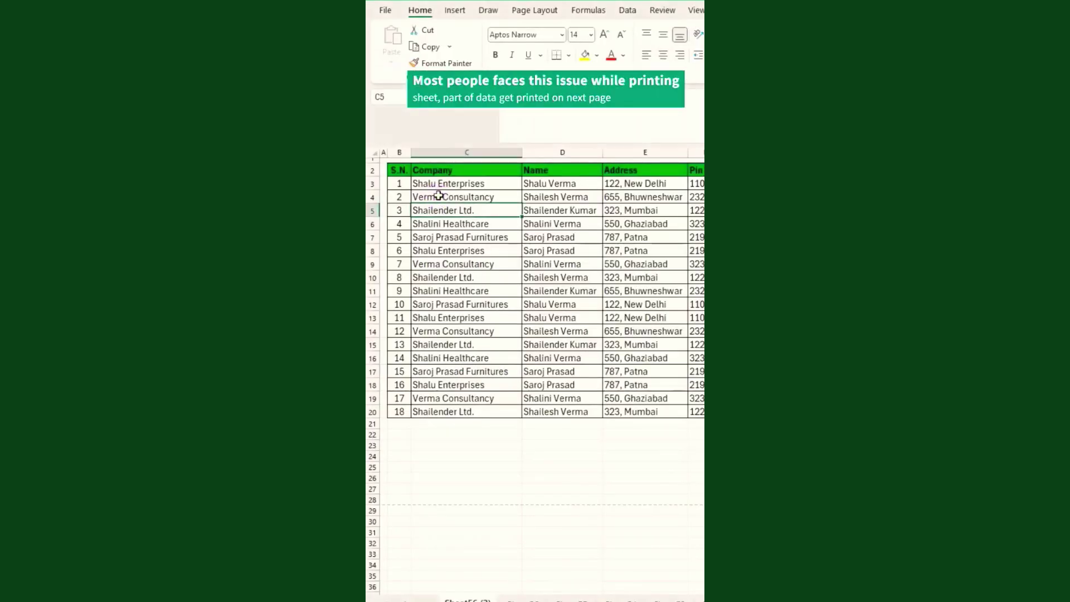
Preview how the company table prints.
left_click(439, 195)
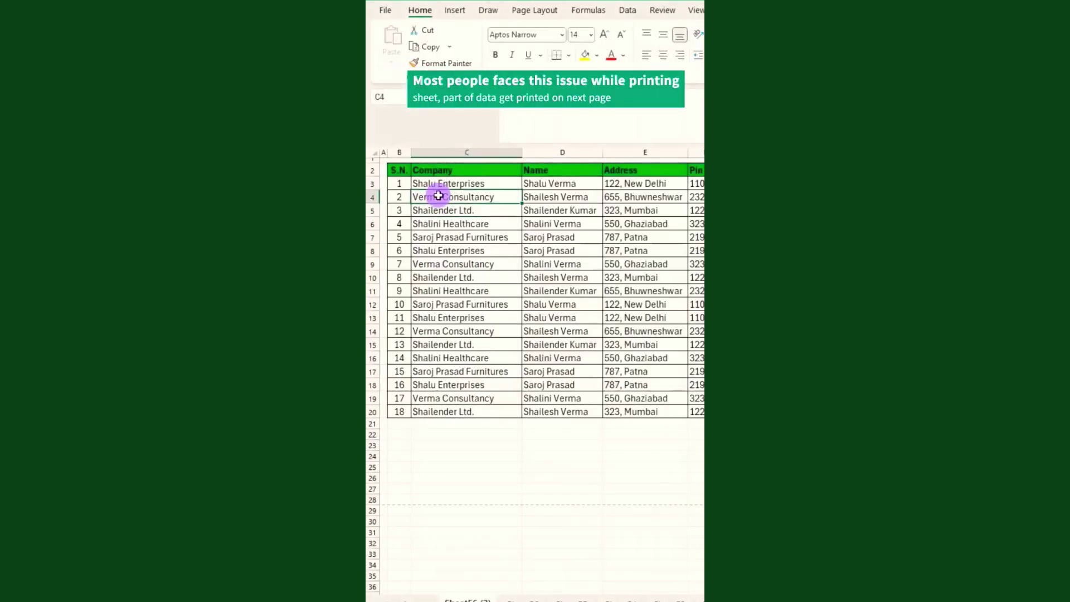
key("ctrl+p")
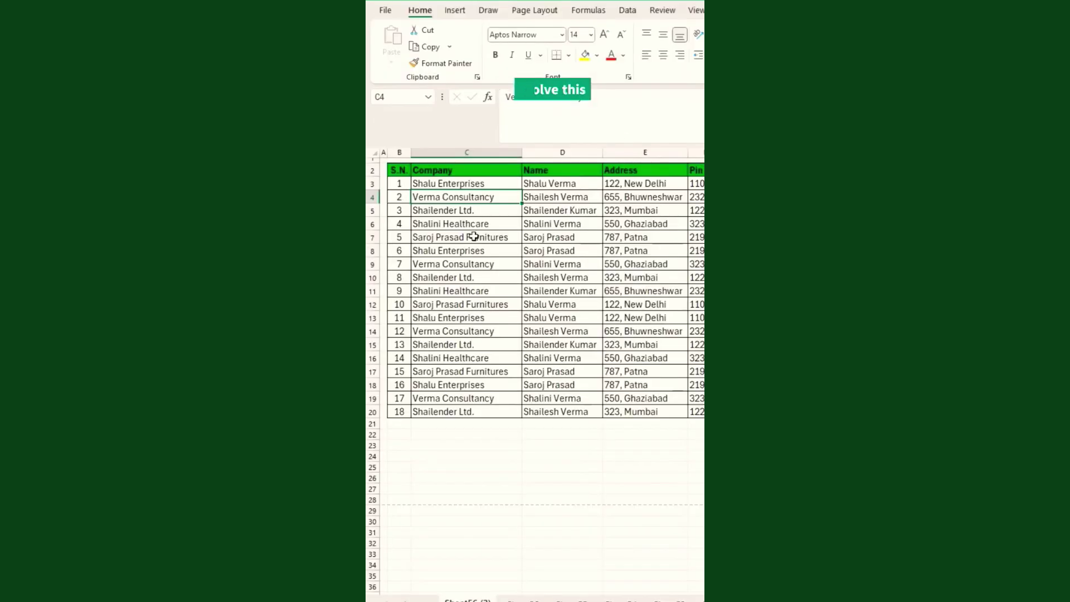
left_click(473, 237)
Scale the table width to fit 1 page, confirm in preview, then copy the 2024 table.
left_click(539, 10)
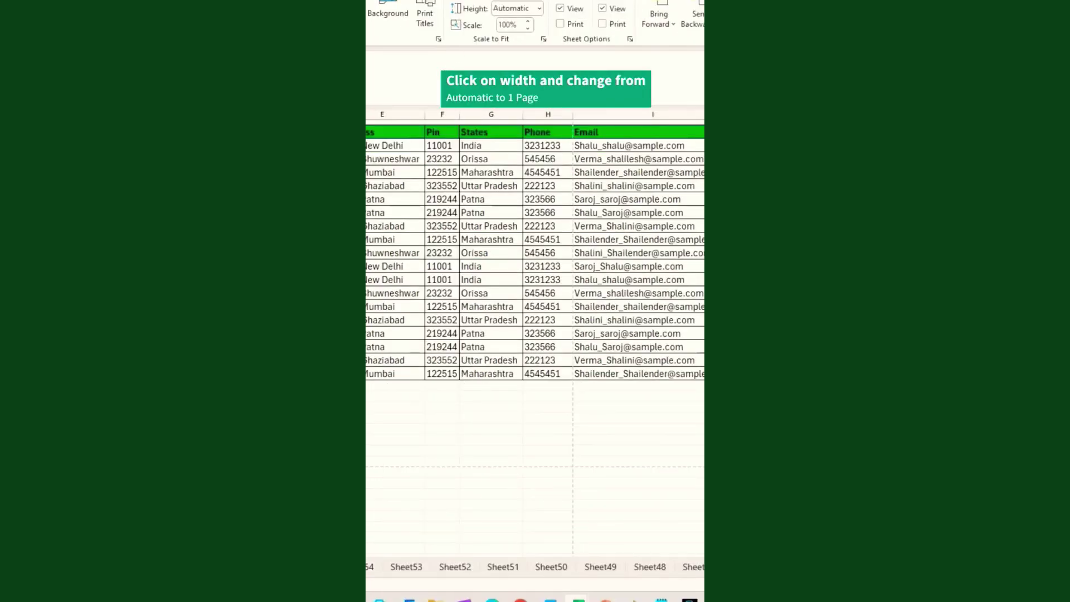
left_click(538, 2)
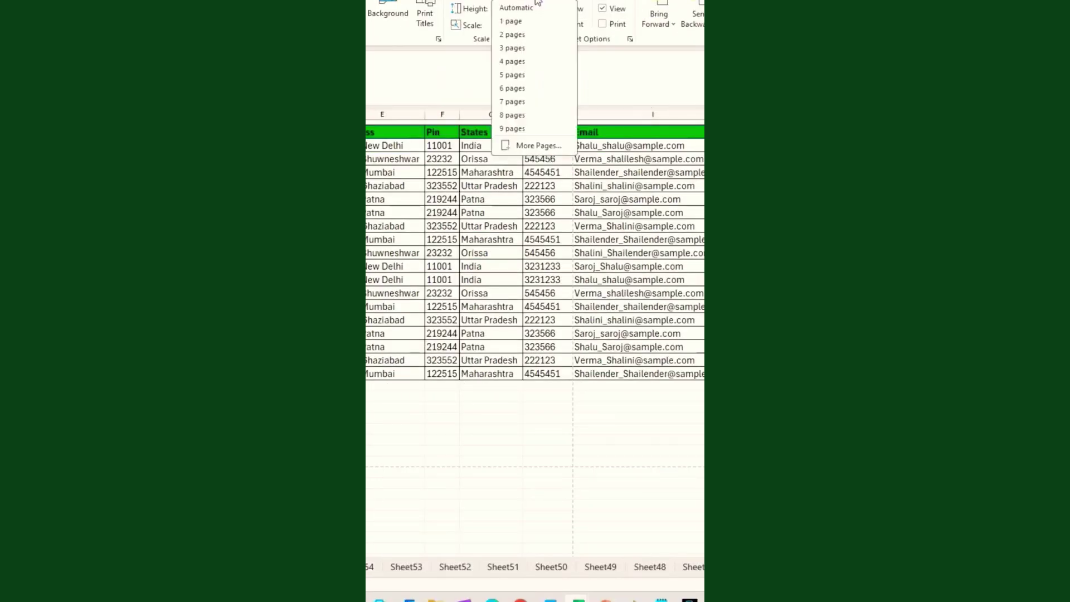
left_click(503, 24)
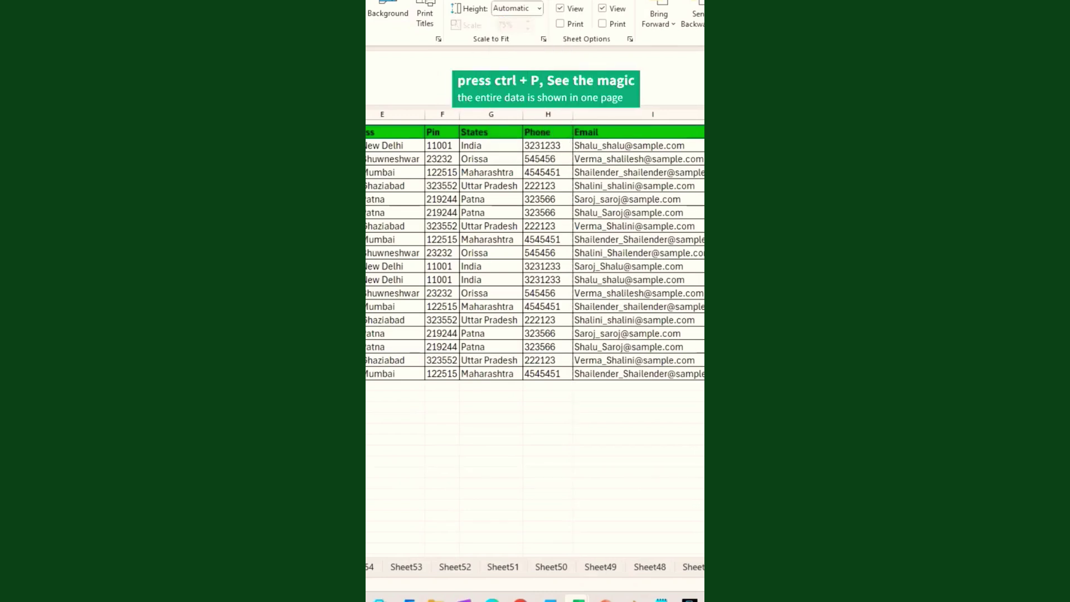
key("ctrl+p")
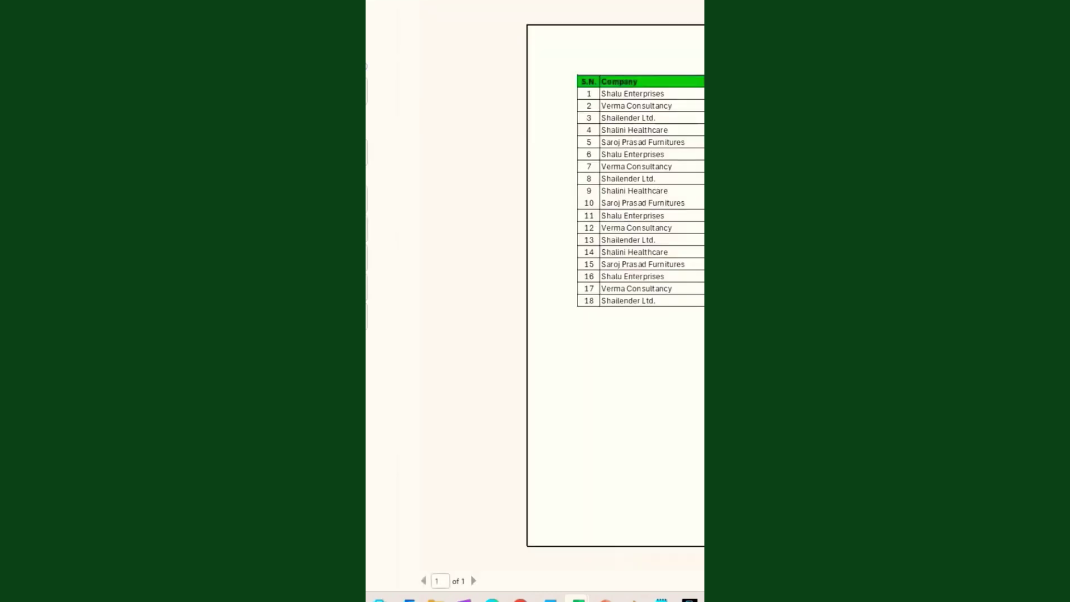
left_click(476, 578)
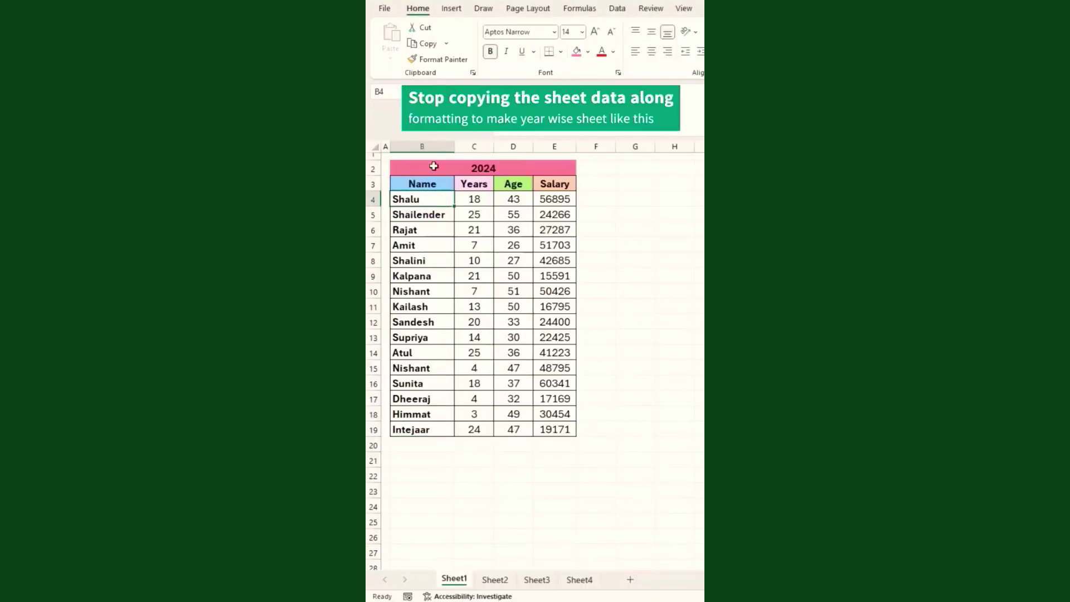
left_click_drag(432, 165, 533, 422)
key("ctrl+c")
Paste the copied 2024 table into B2 of Sheet2.
left_click(496, 580)
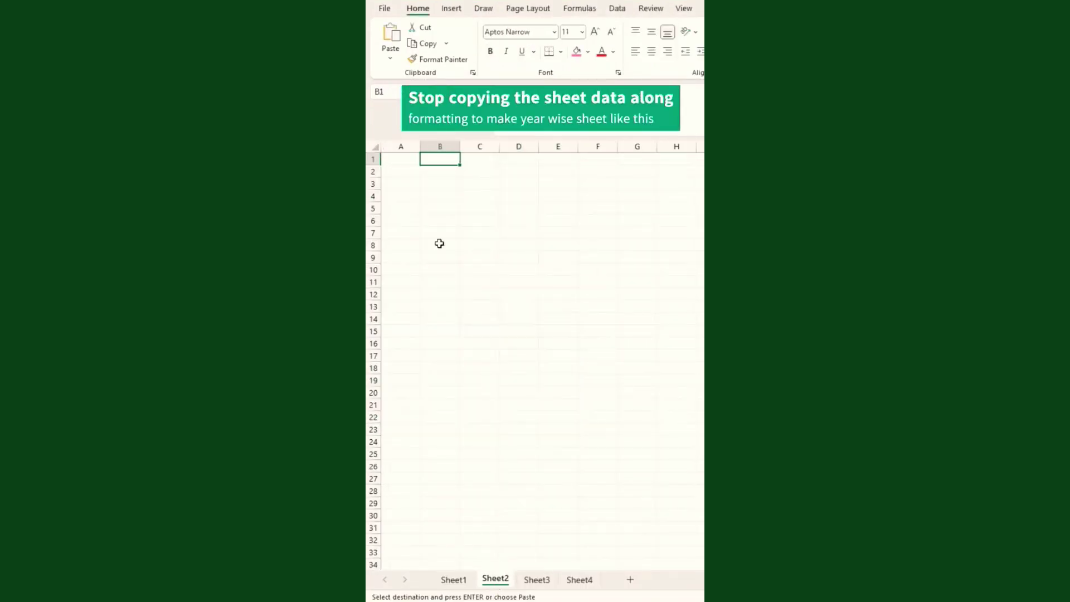
left_click(432, 174)
key("ctrl+v")
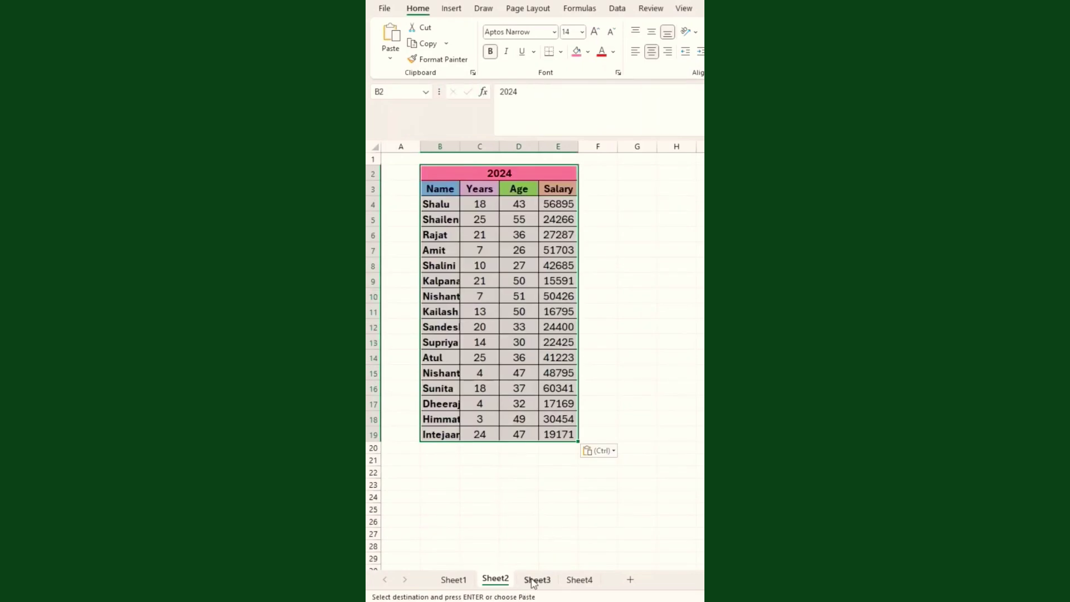
left_click(531, 580)
left_click(442, 170)
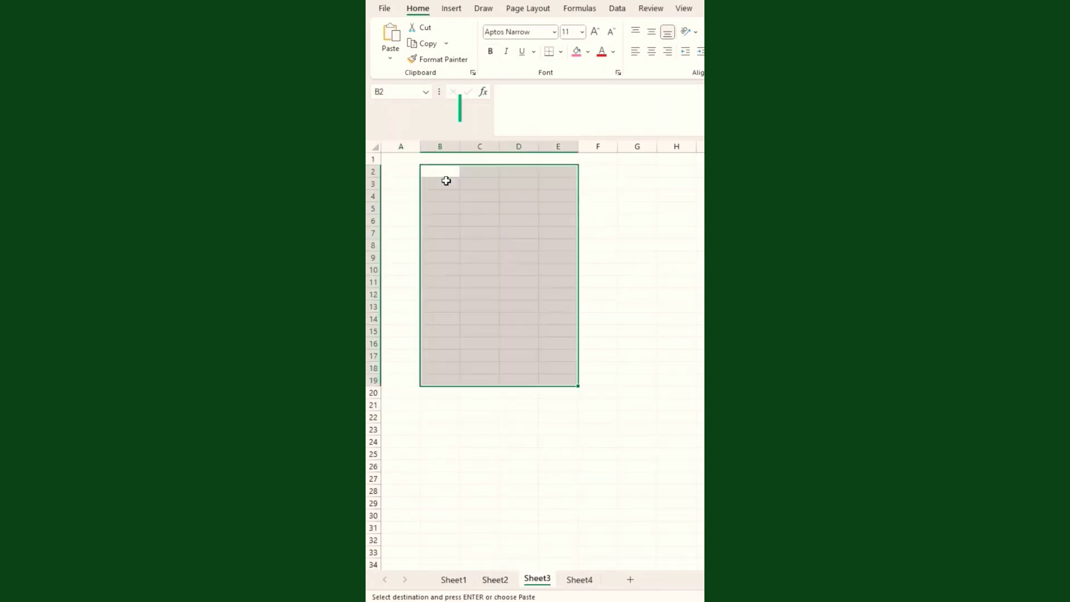
left_click(491, 575)
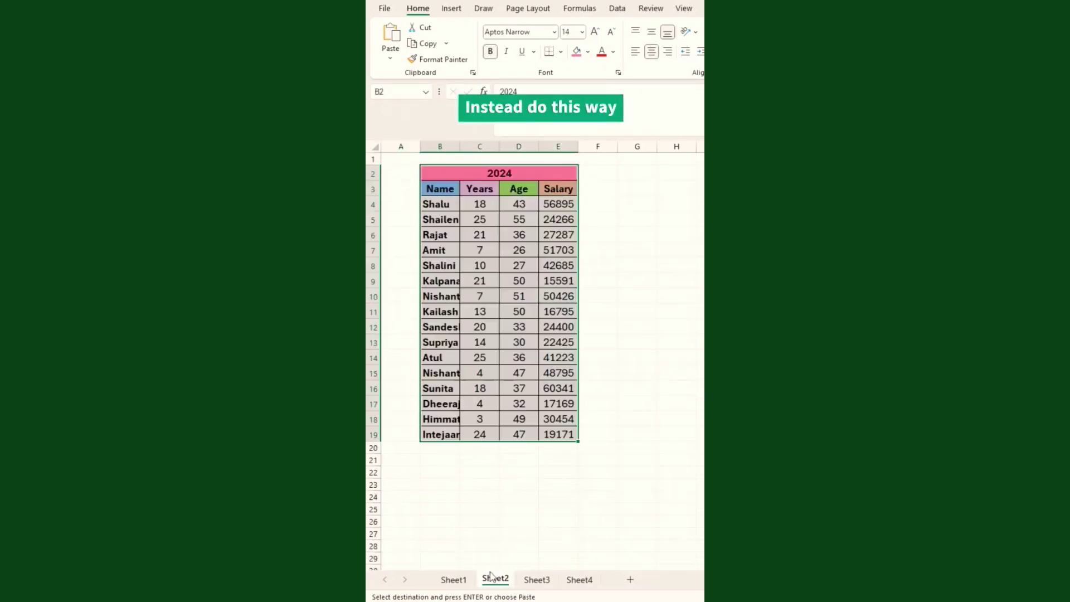
On Sheet1, select the 2024 table, group Sheet3, and choose Fill > Across Worksheets.
left_click(453, 579)
key("Escape")
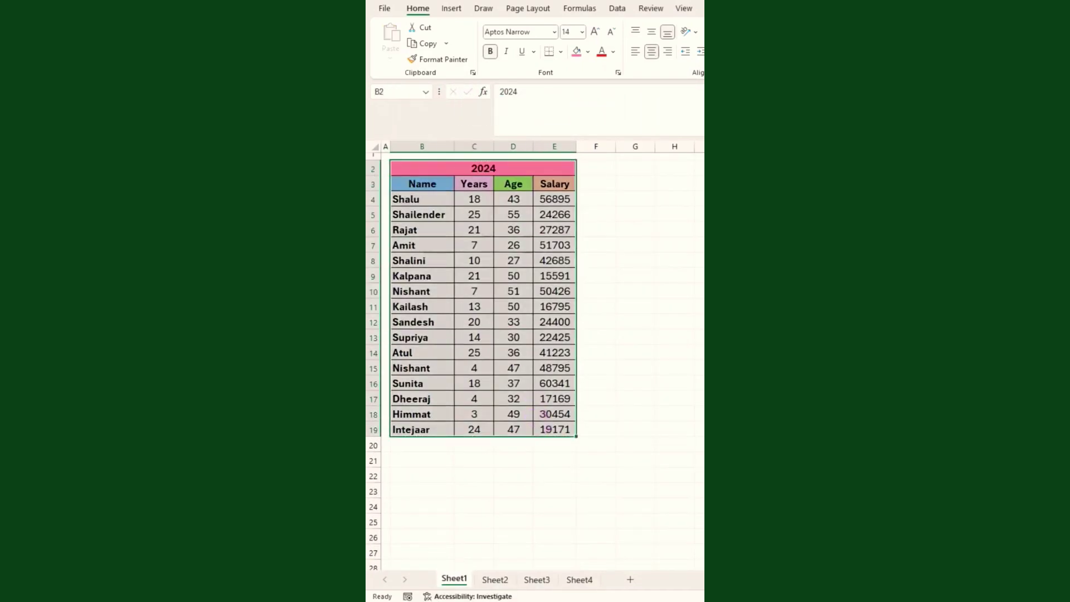
left_click_drag(442, 167, 538, 428)
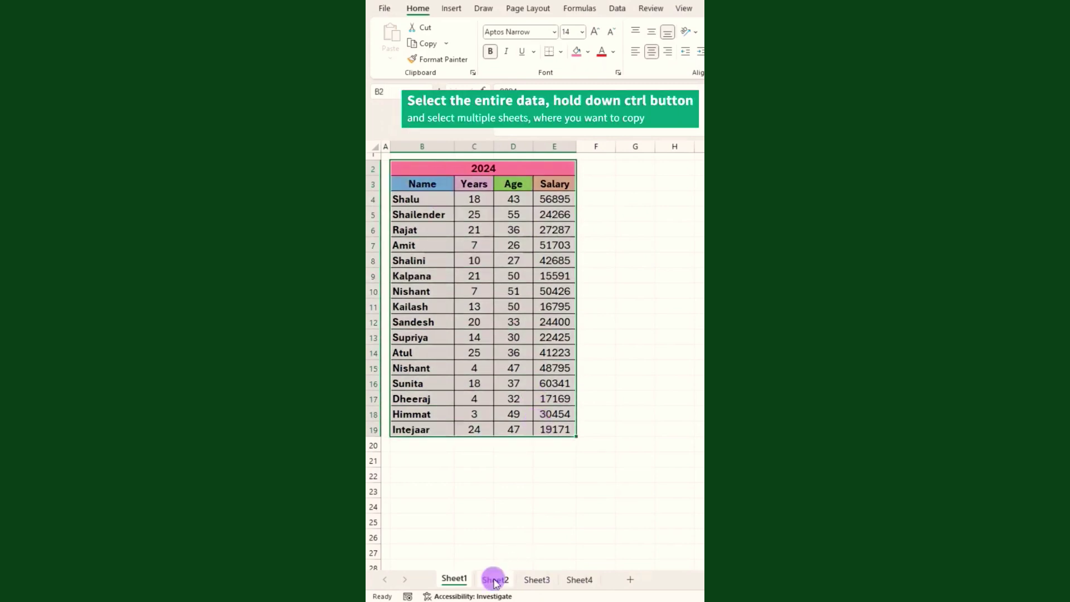
left_click(537, 581, "ctrl")
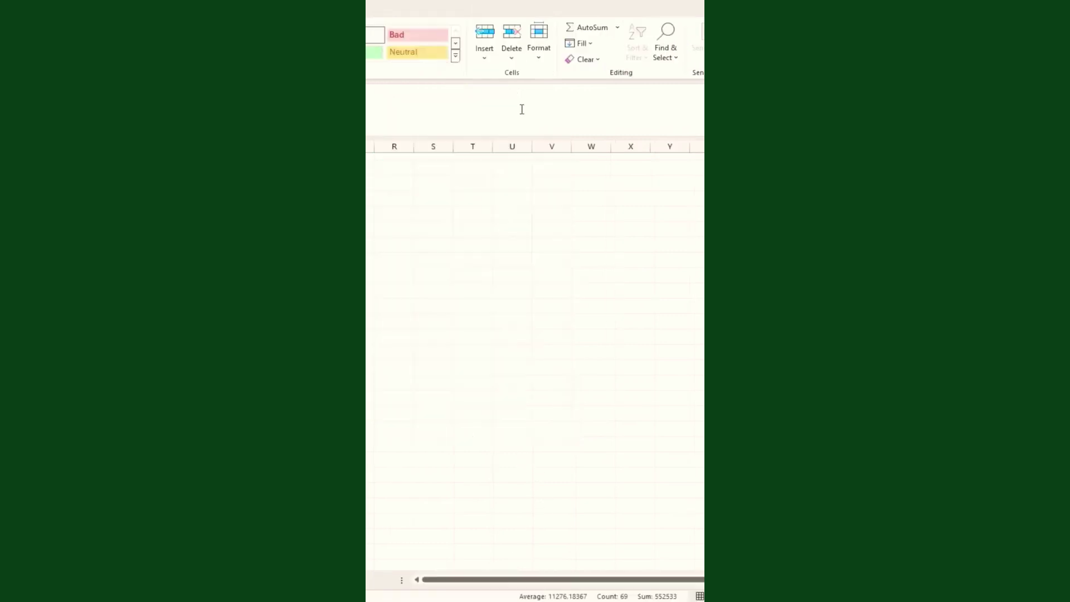
left_click(590, 45)
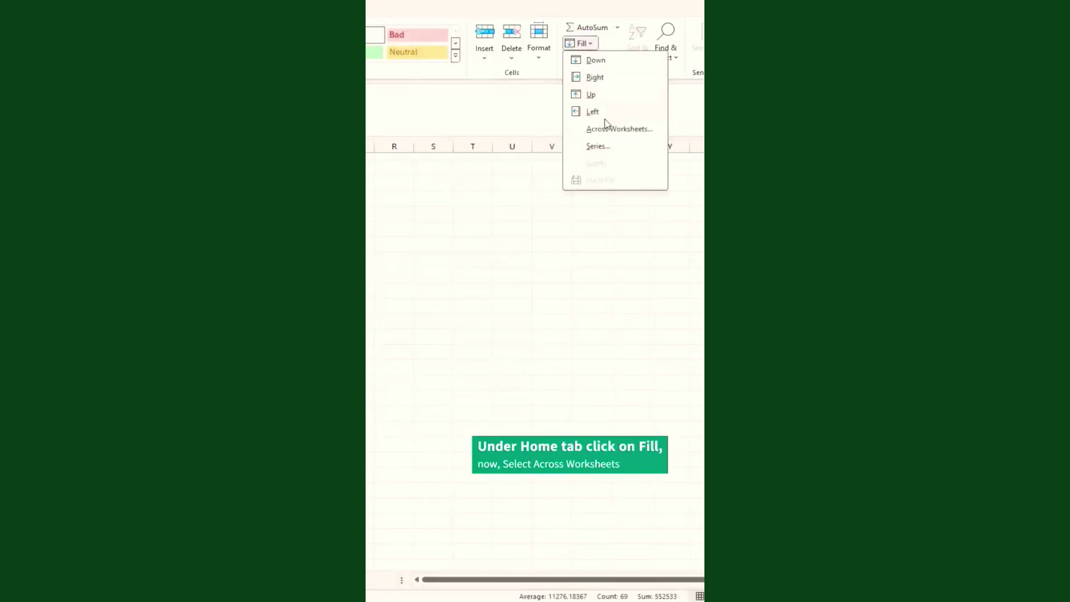
left_click(623, 128)
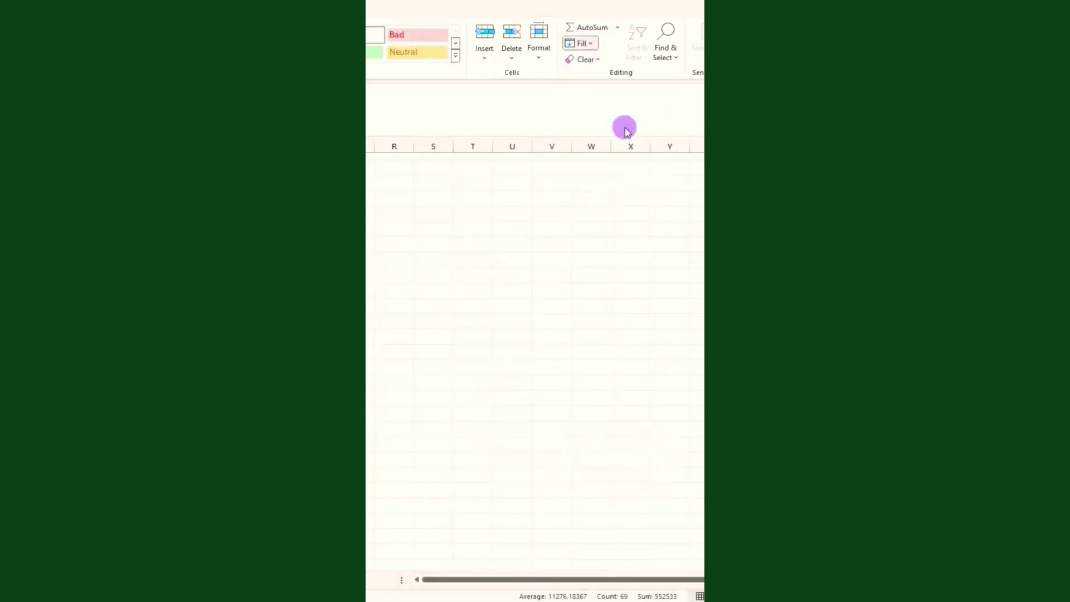
left_click_drag(460, 430, 475, 249)
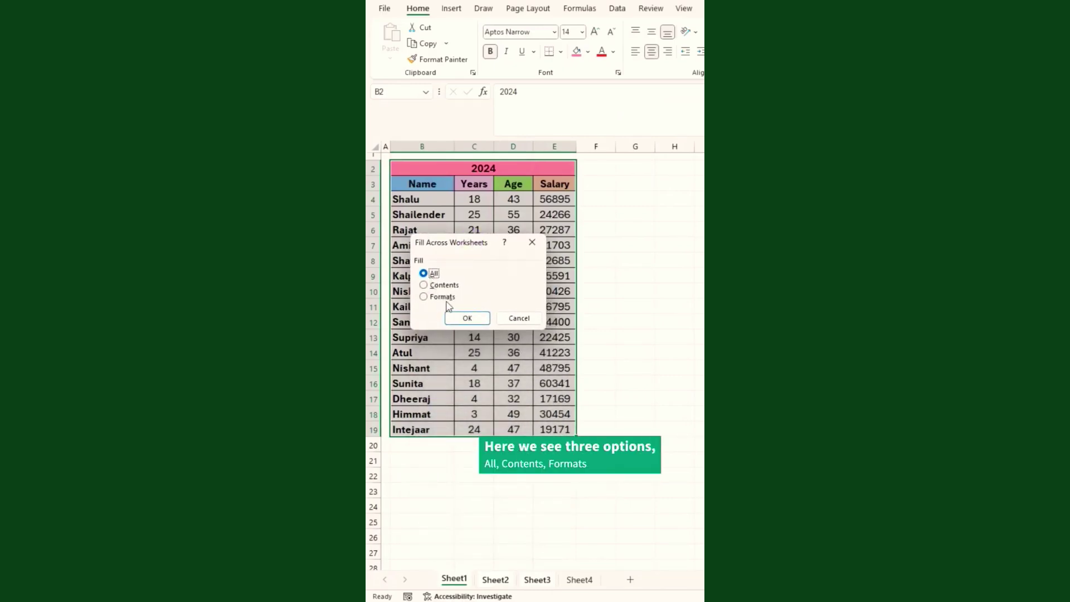
Fill the table across worksheets with Contents only and view Sheet2 and Sheet3.
left_click(456, 286)
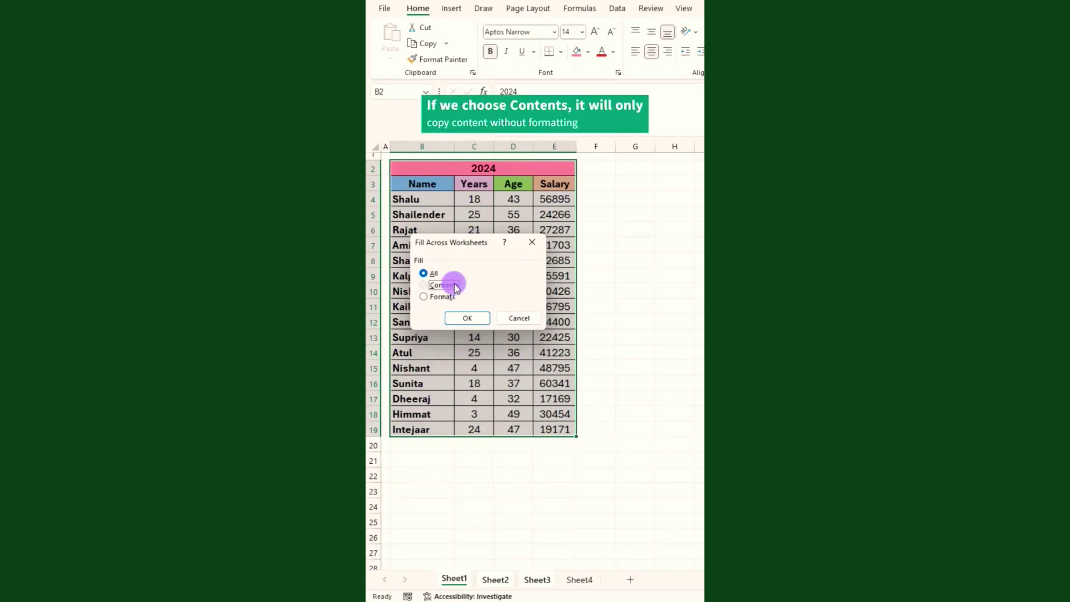
left_click(468, 318)
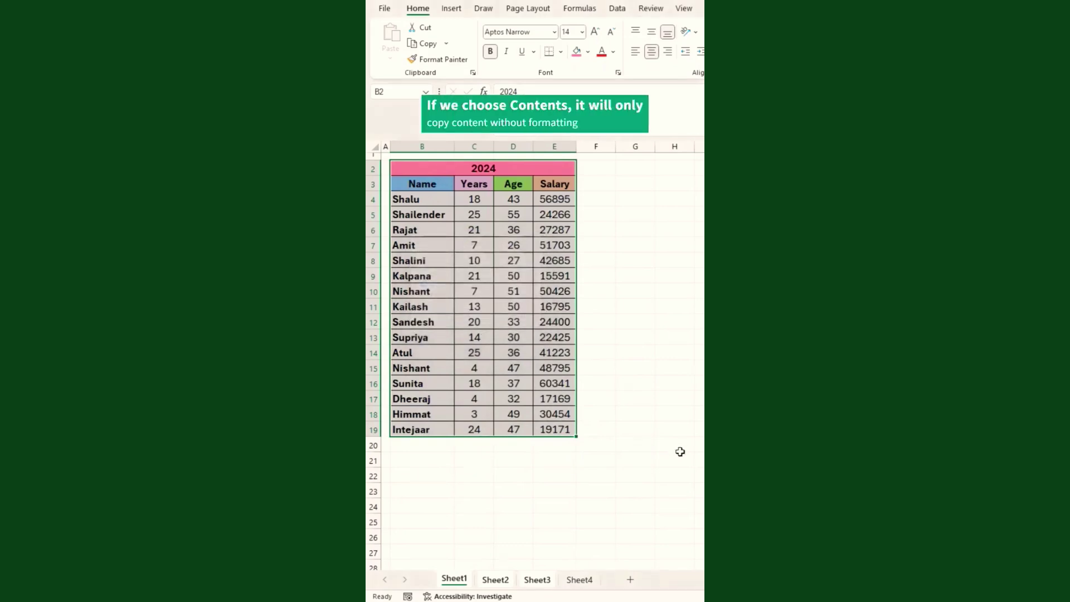
left_click(498, 580)
left_click(531, 580)
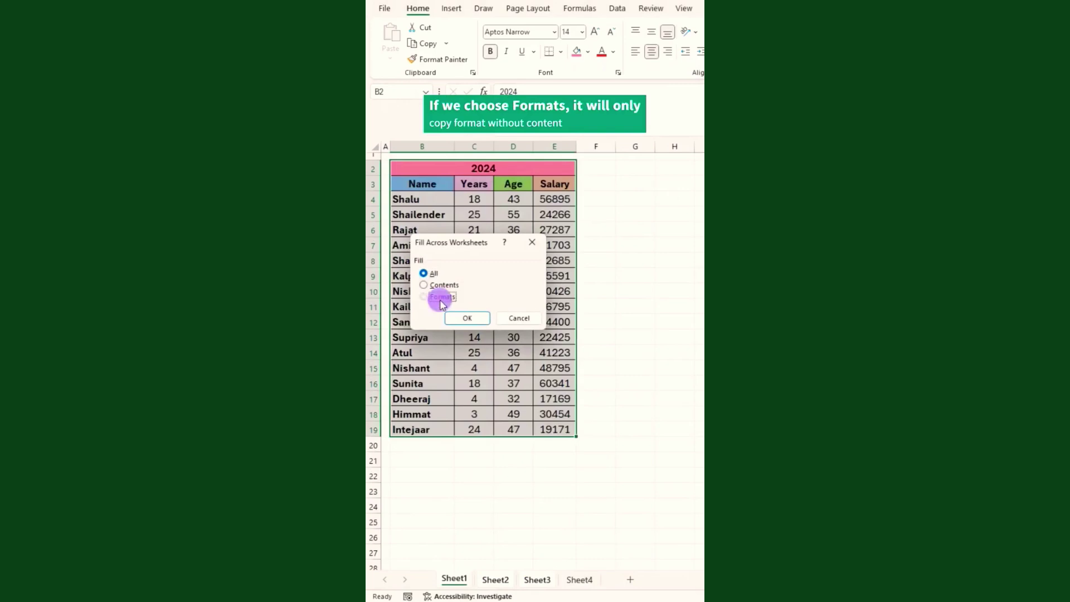
Fill across worksheets with Formats only and view the result on Sheet2.
left_click(441, 299)
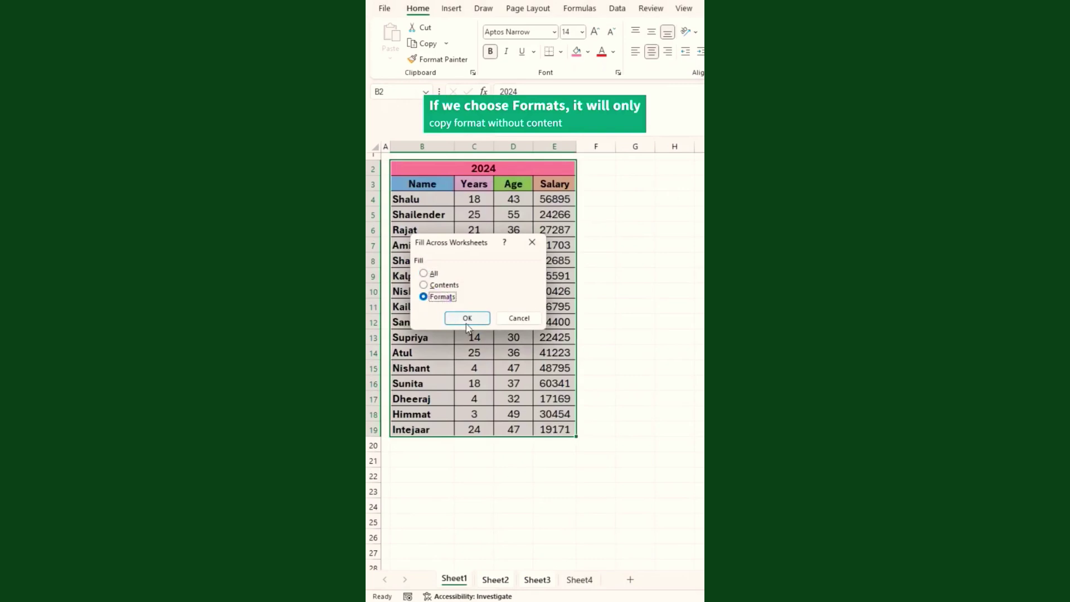
left_click(467, 318)
left_click(502, 580)
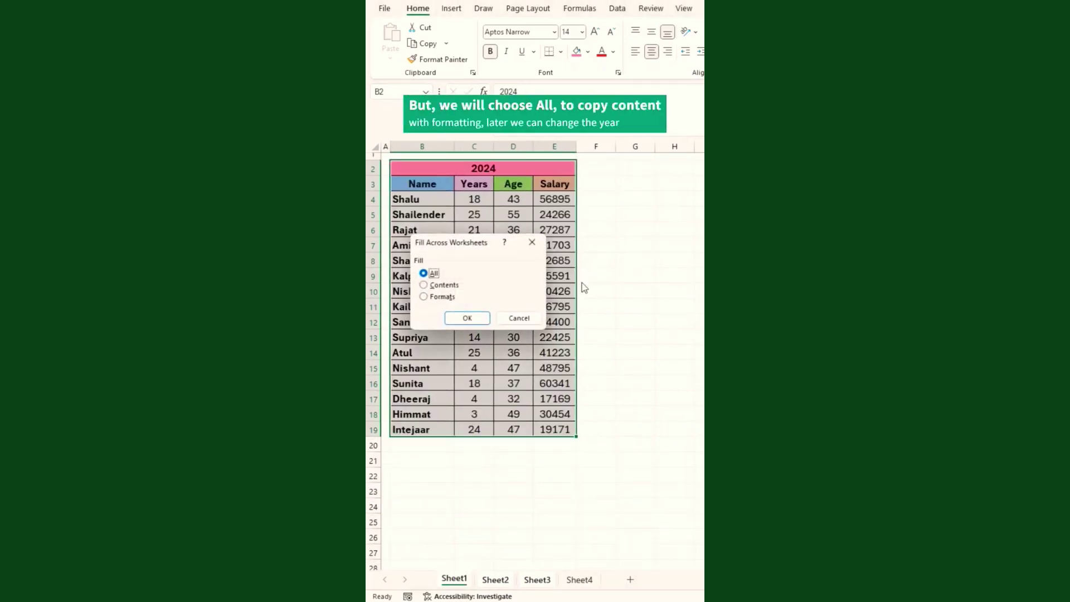
Fill across worksheets with All, check the formatted copies on Sheet2 and Sheet3, and return to Sheet1.
left_click_drag(478, 236, 458, 365)
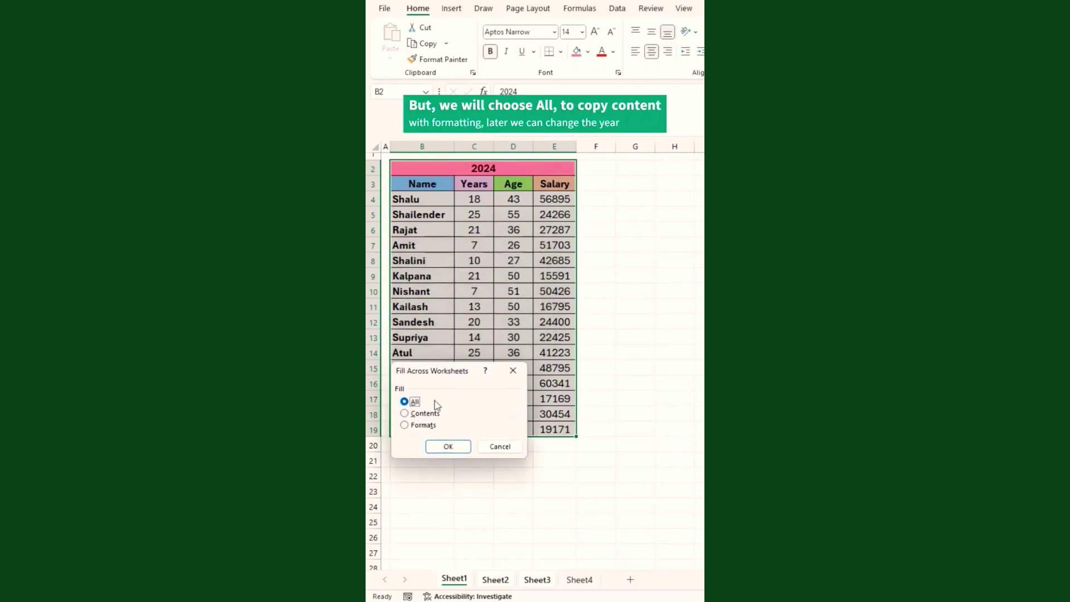
left_click(446, 446)
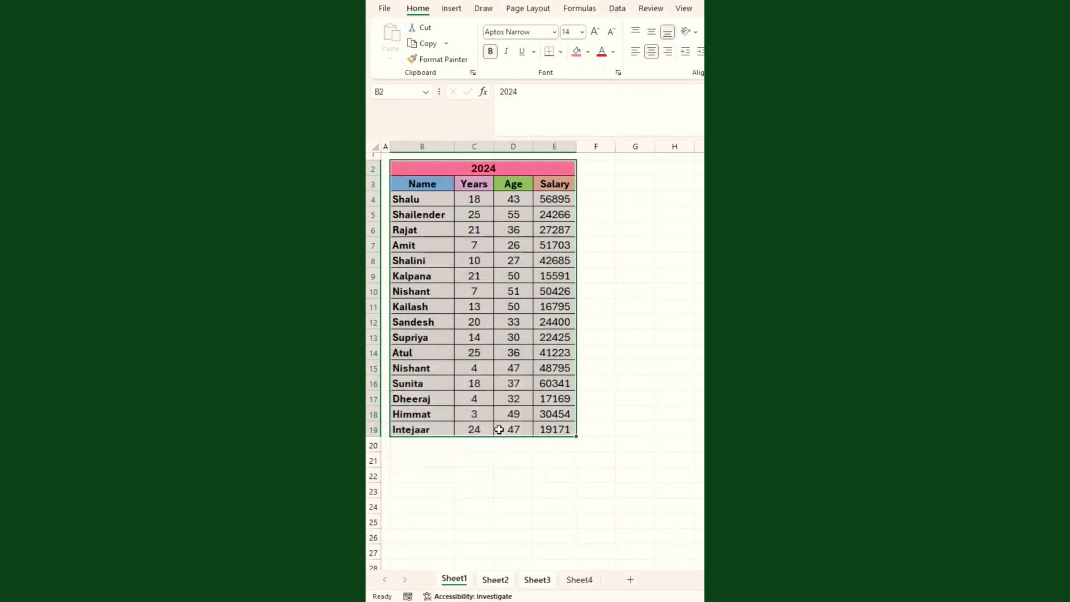
left_click(489, 576)
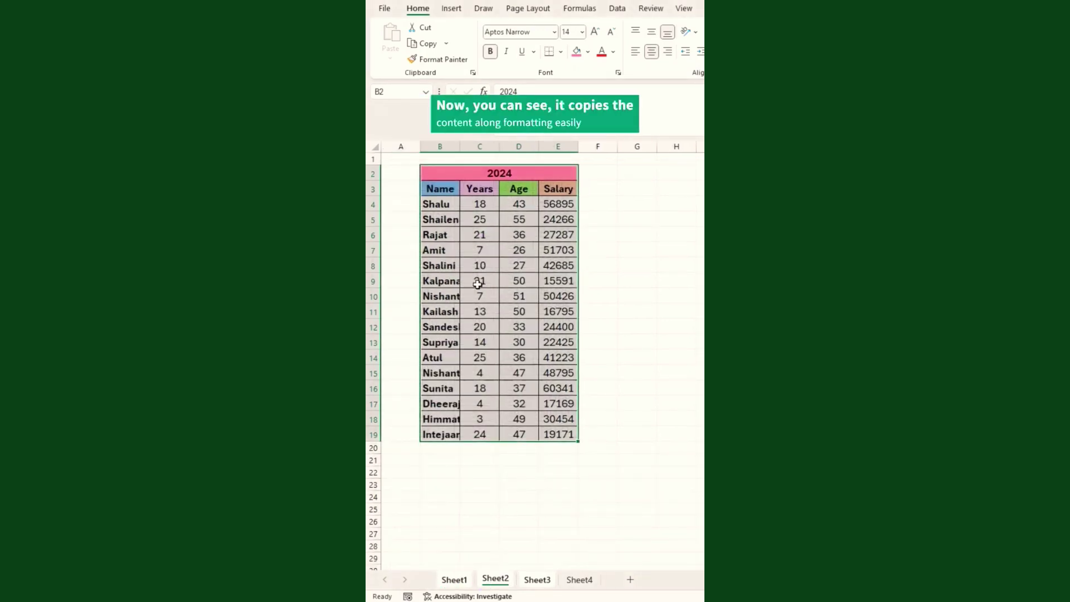
left_click(536, 584)
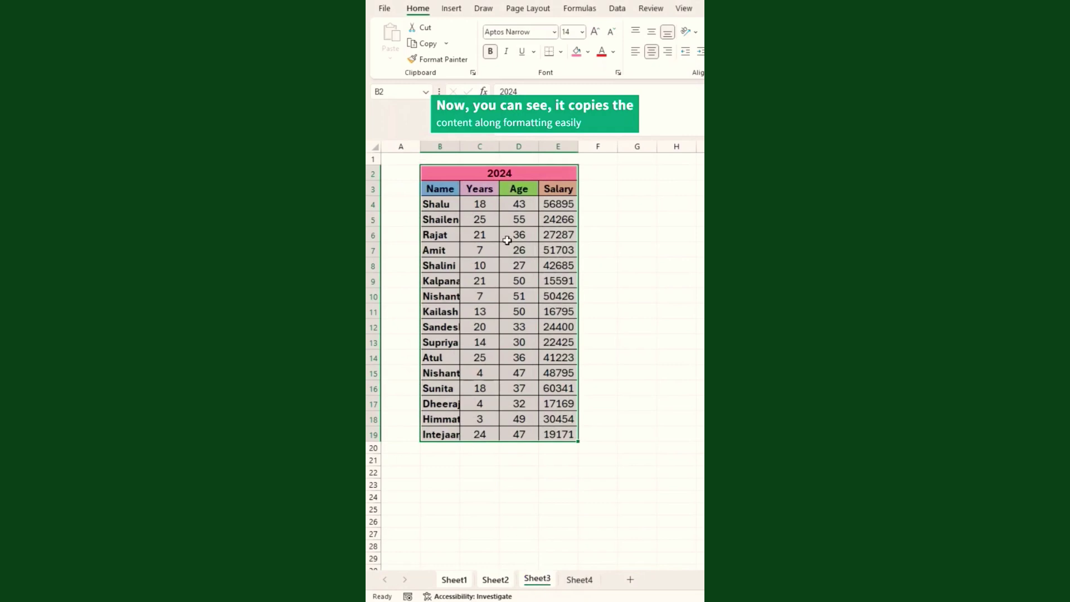
left_click(456, 575)
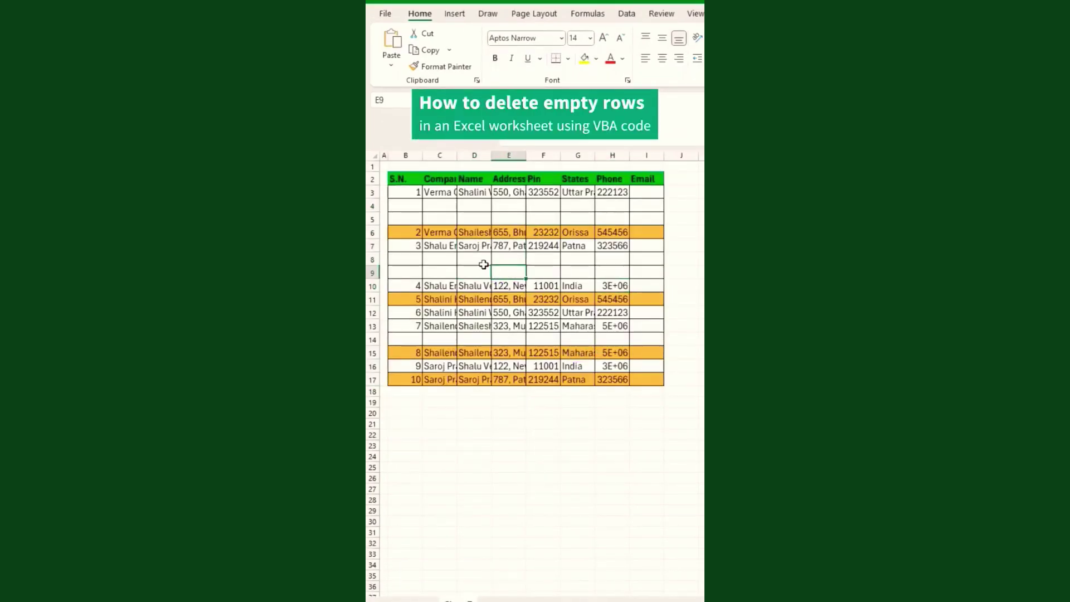
From Developer > Visual Basic, insert a new Module4 under the Modules folder.
left_click(433, 217)
left_click(480, 273)
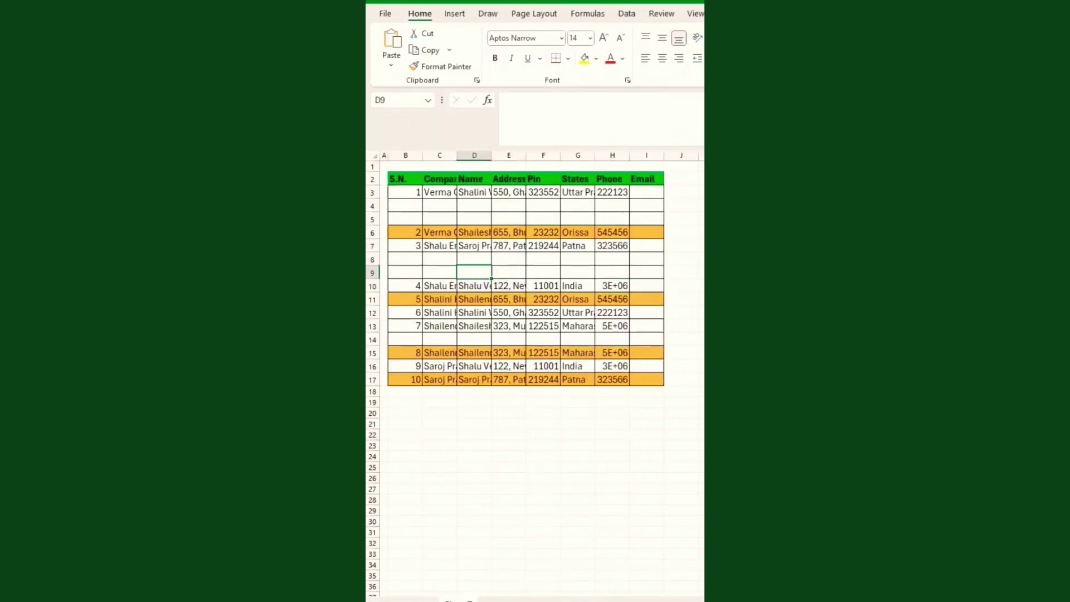
left_click(775, 14)
left_click(388, 47)
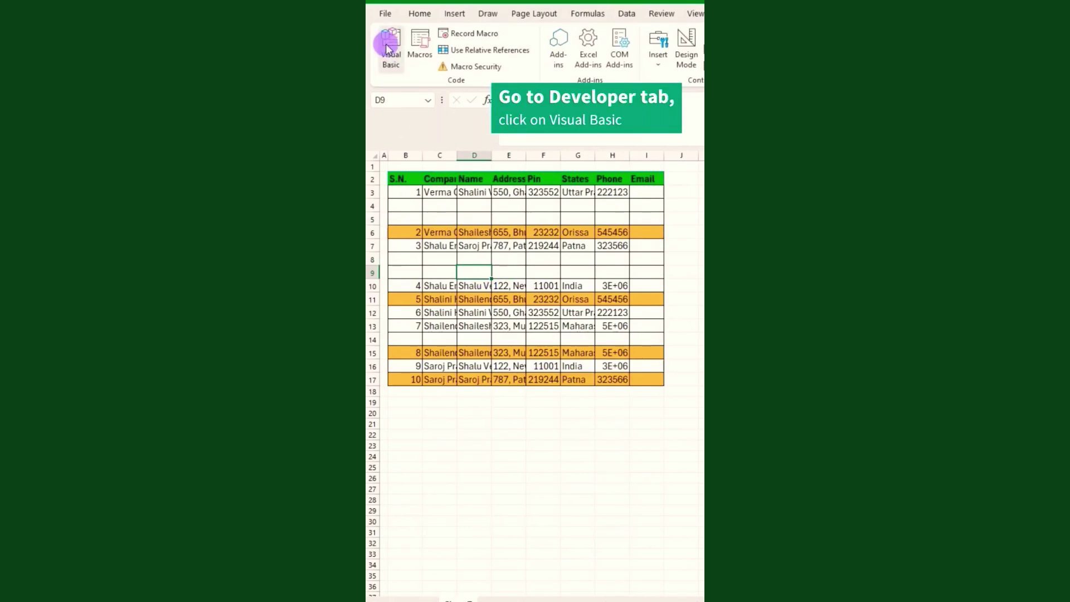
right_click(429, 442)
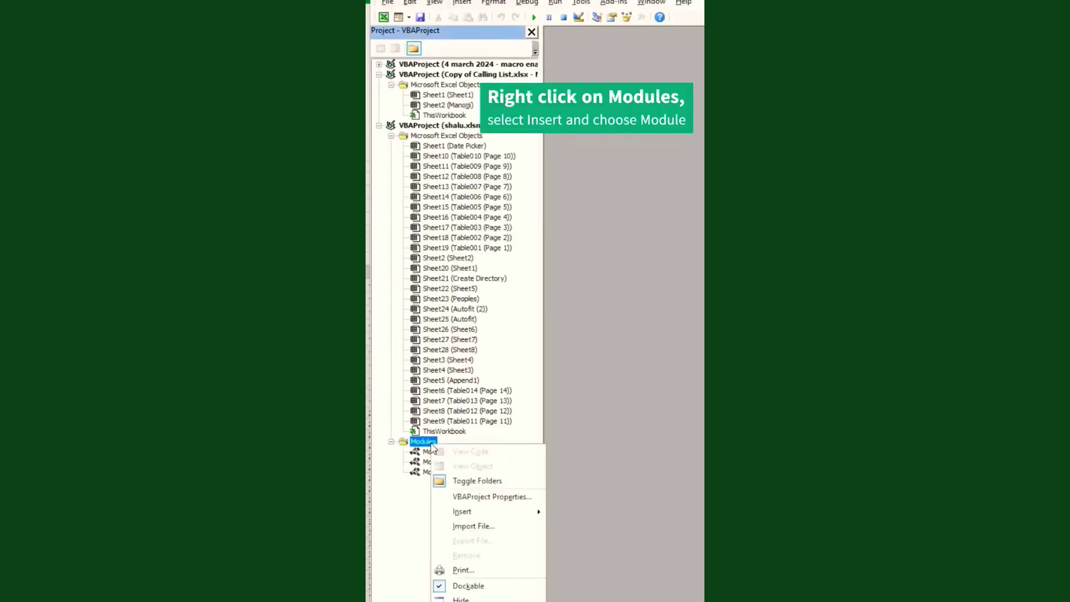
left_click(493, 515)
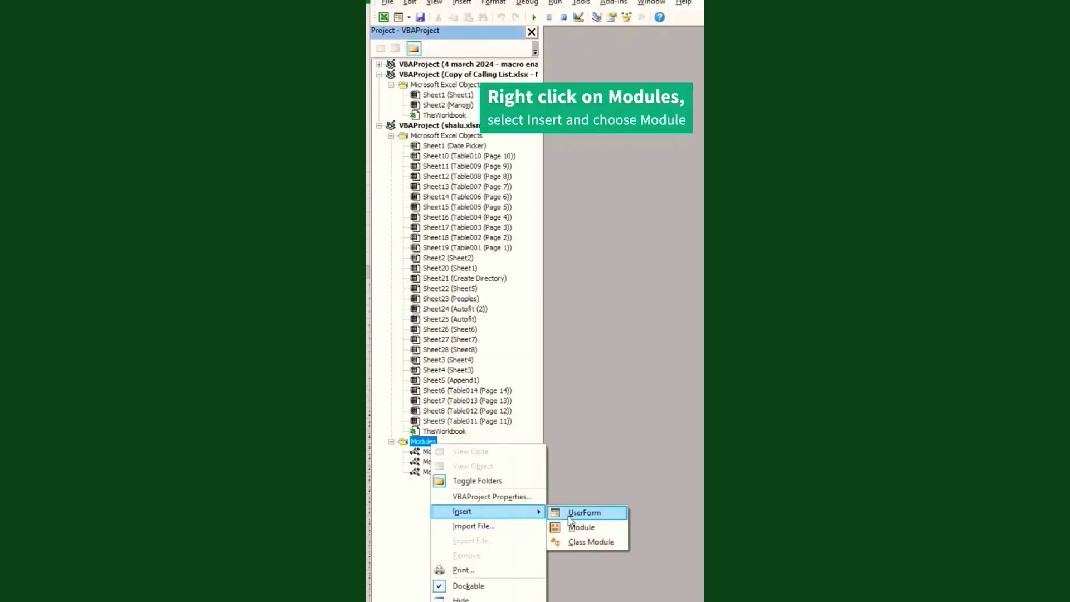
left_click(582, 528)
Write Sub DeleteShaluEmptyRows with ShaluRangeCount, ActiveCell.Offset(0, 0).Select and For i = 1 To ShaluRange.
type("Sub DeleteShalu")
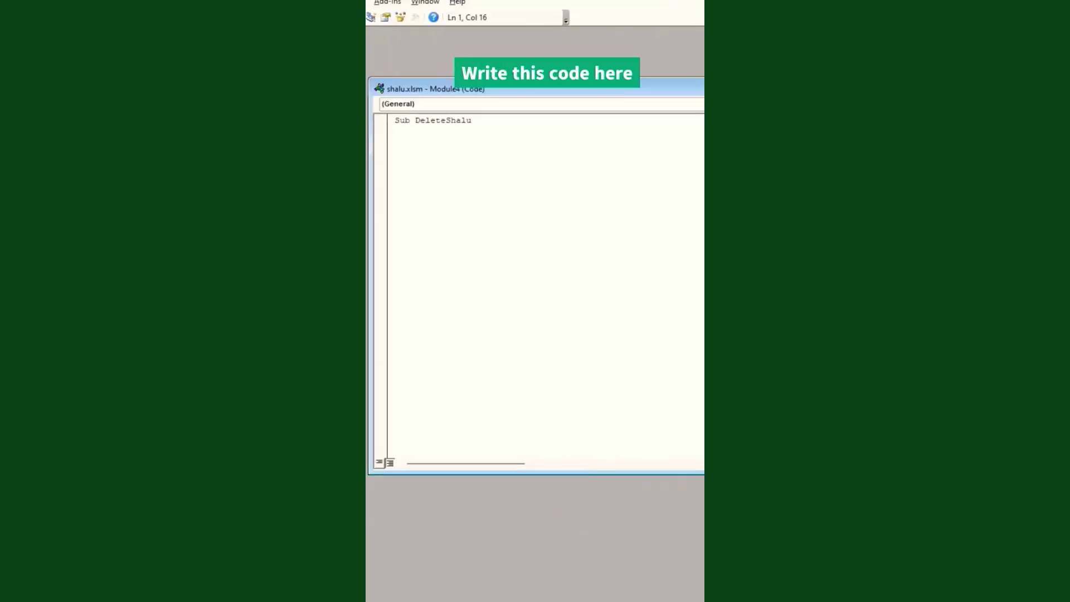
type("EmptyRows")
key("Return")
key("Tab")
type("ShaluRange")
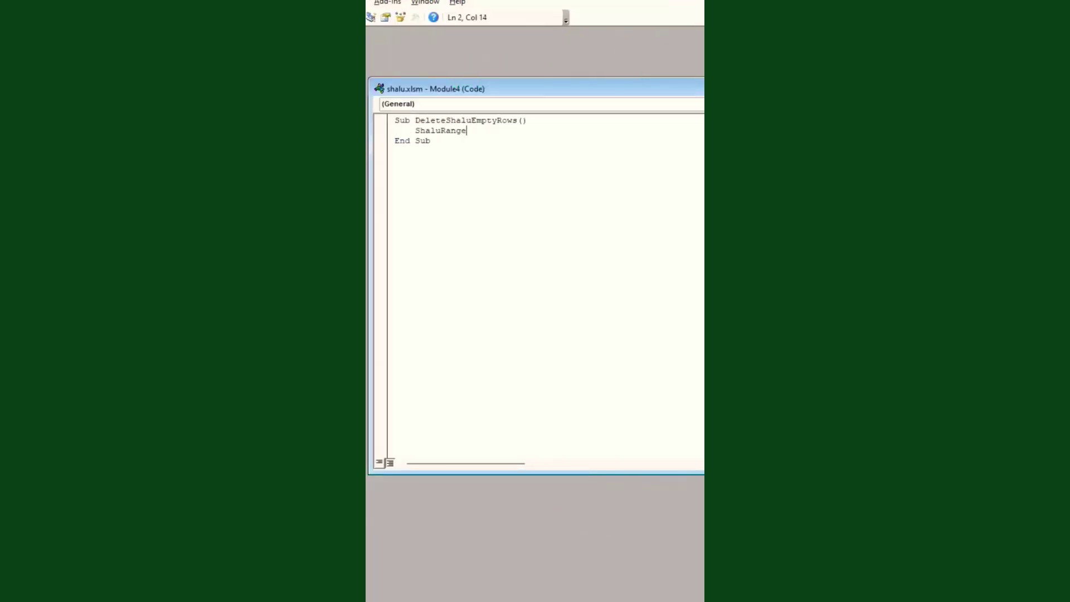
type("Count")
key("Return")
type("Act")
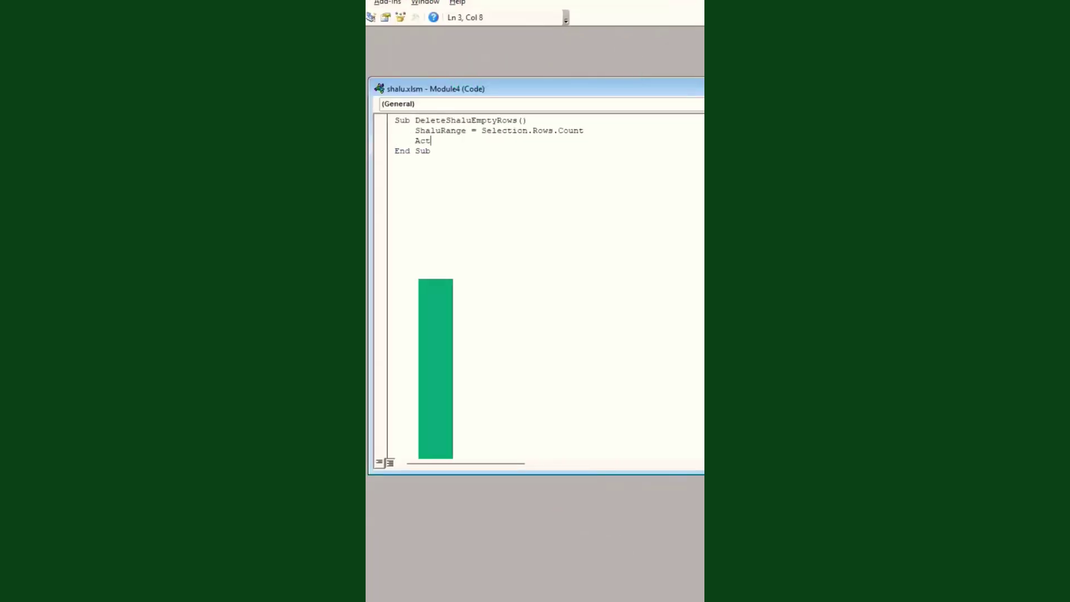
type("iveCell.Offset(0, 0).Select")
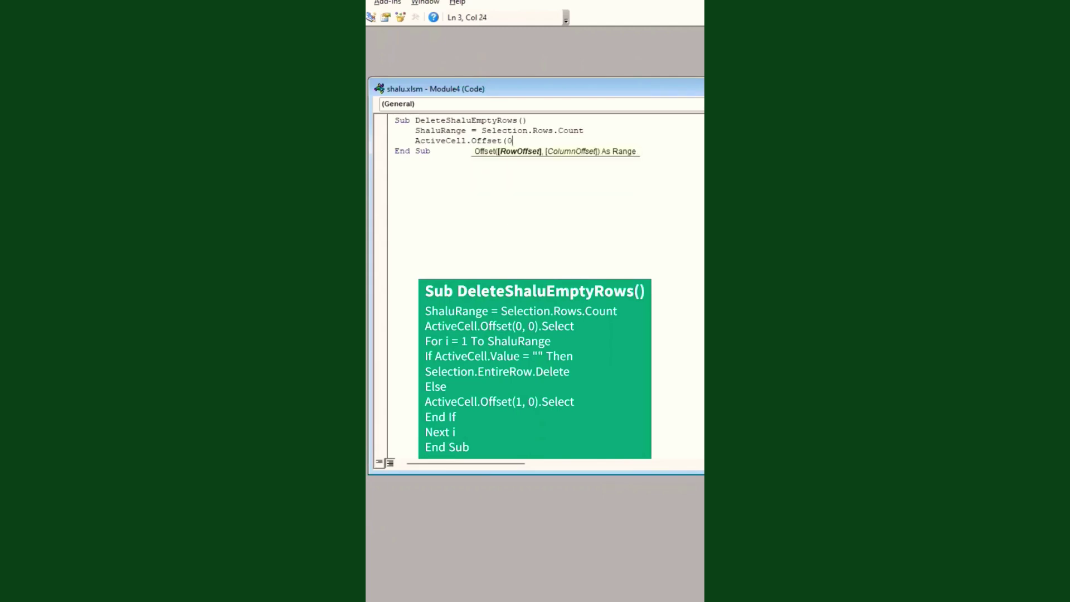
key("Return")
type("For i = ")
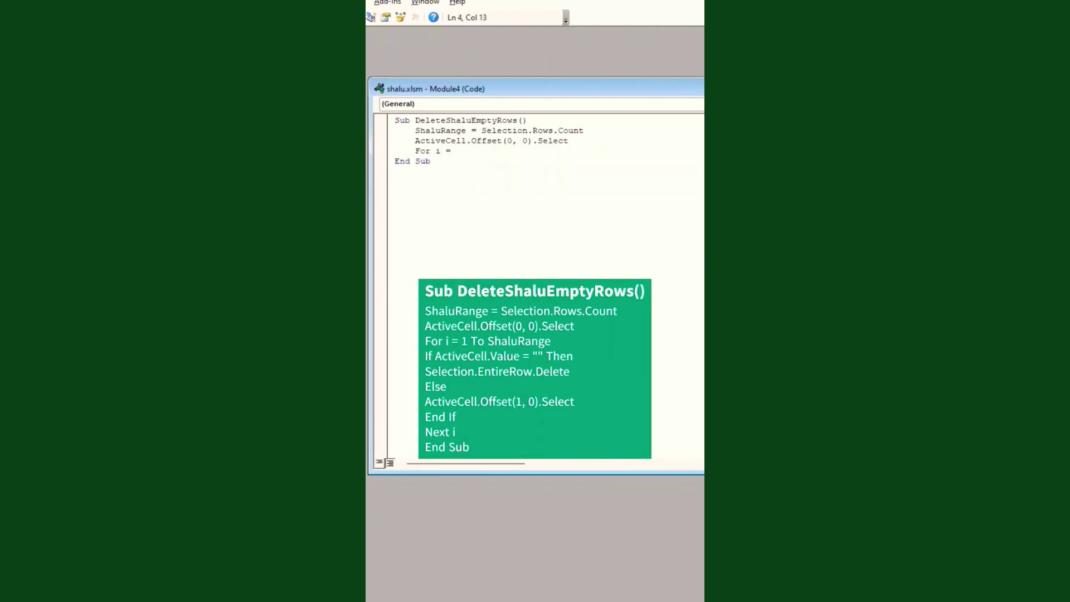
type("1 To ShaluRange")
key("Return")
key("Return")
key("Up")
Add the If ActiveCell.Value = "" Then delete / Else ActiveCell.Offset(1,0).Select / End If block.
type("If ActiveCe")
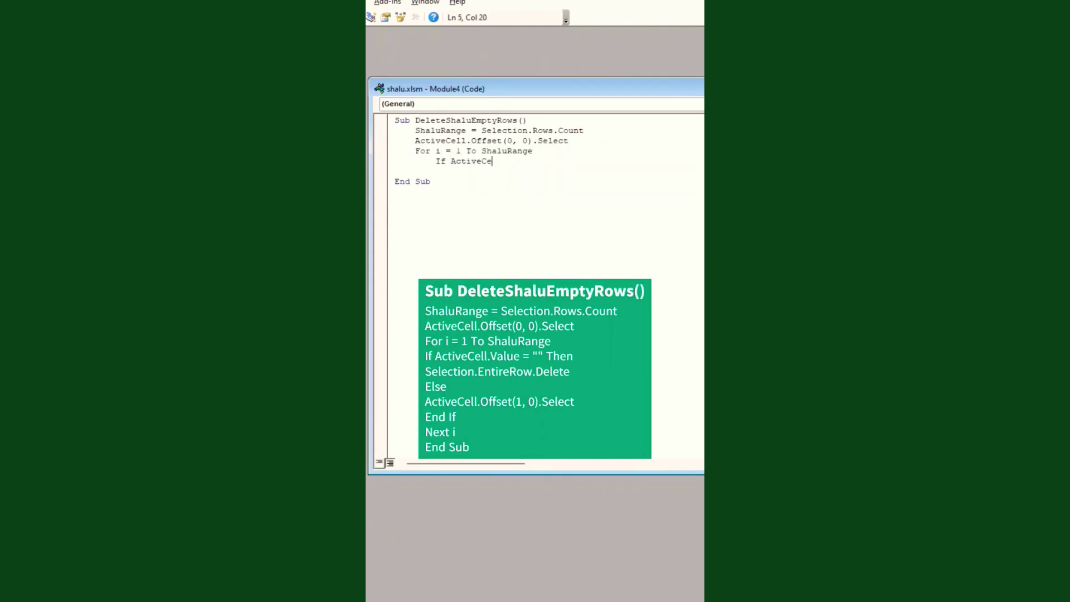
type("ll.Value = \"\" Then")
key("Return")
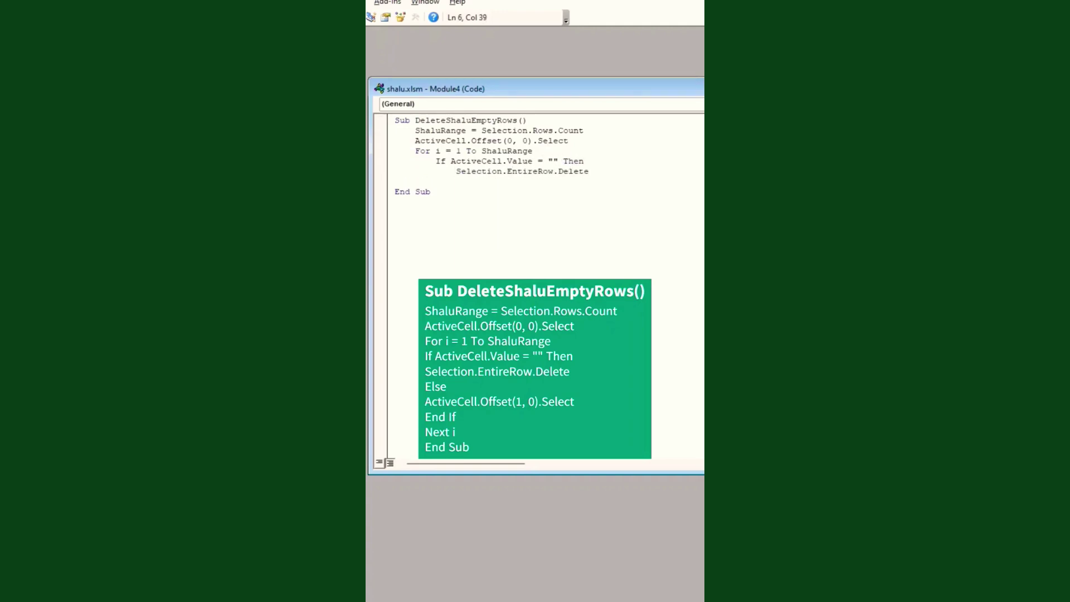
key("Return")
key("BackSpace")
type("Else")
key("Return")
type("ActiveC")
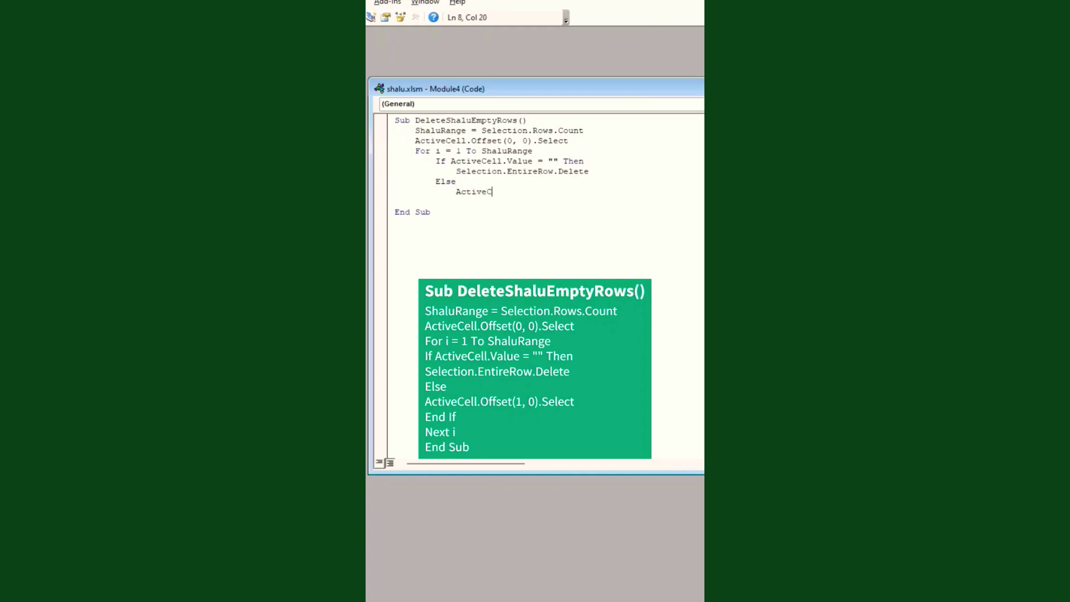
type("ell.Offset(1,0).Select")
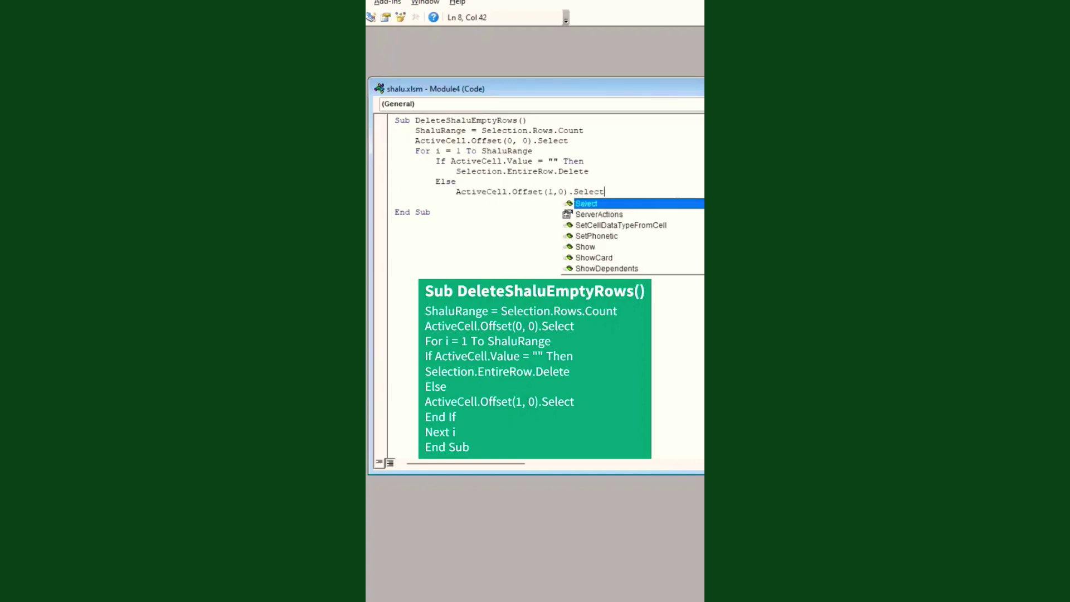
key("Return")
key("BackSpace")
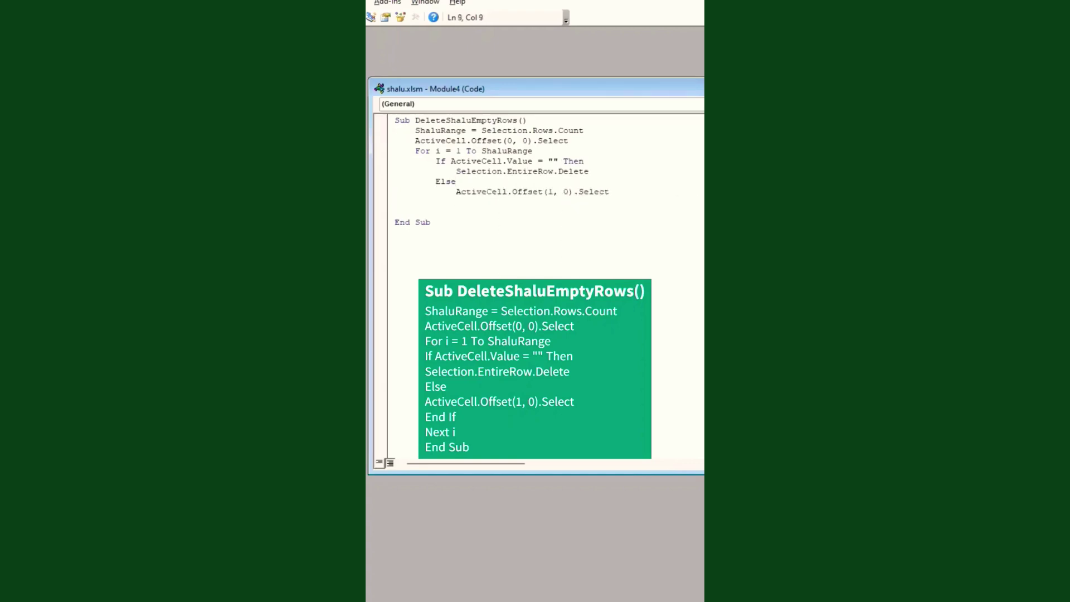
type("End if")
key("Return")
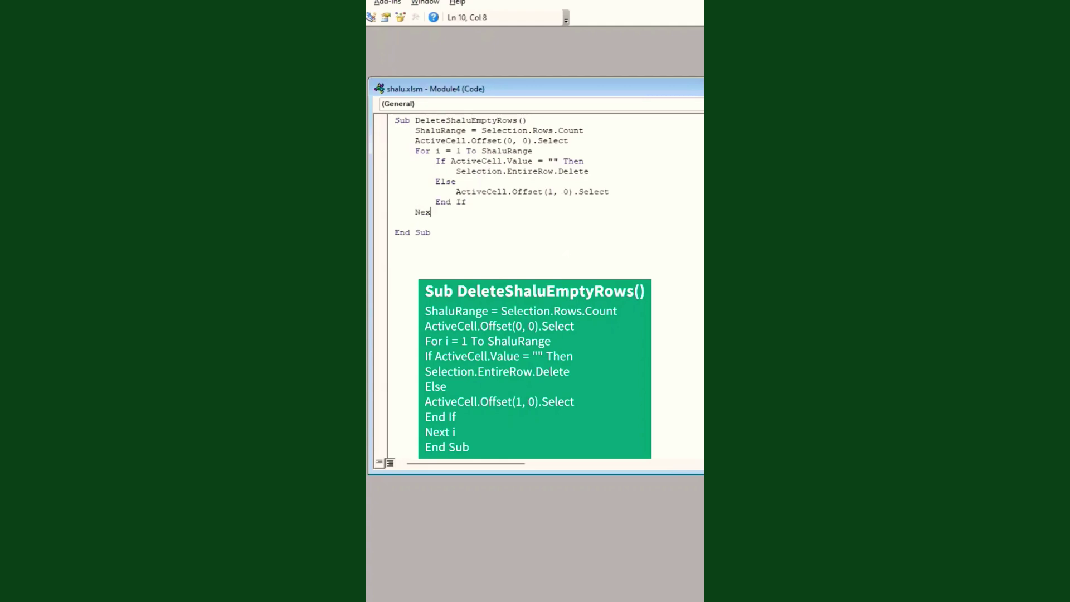
key("Return")
key("Delete")
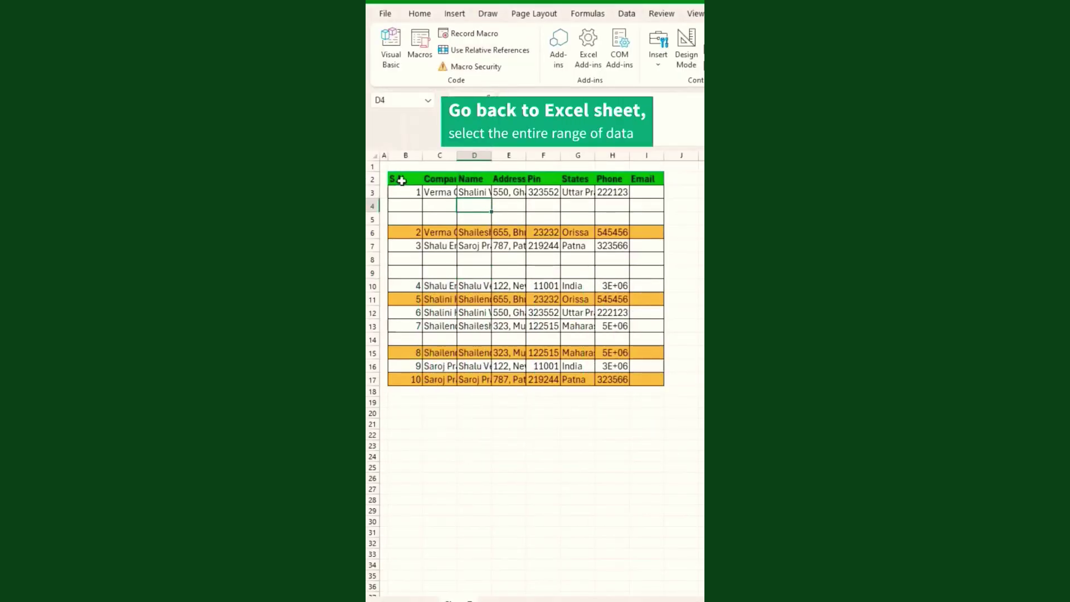
Select the company table and run DeleteShaluEmptyRows from the Macros list.
left_click_drag(399, 178, 653, 384)
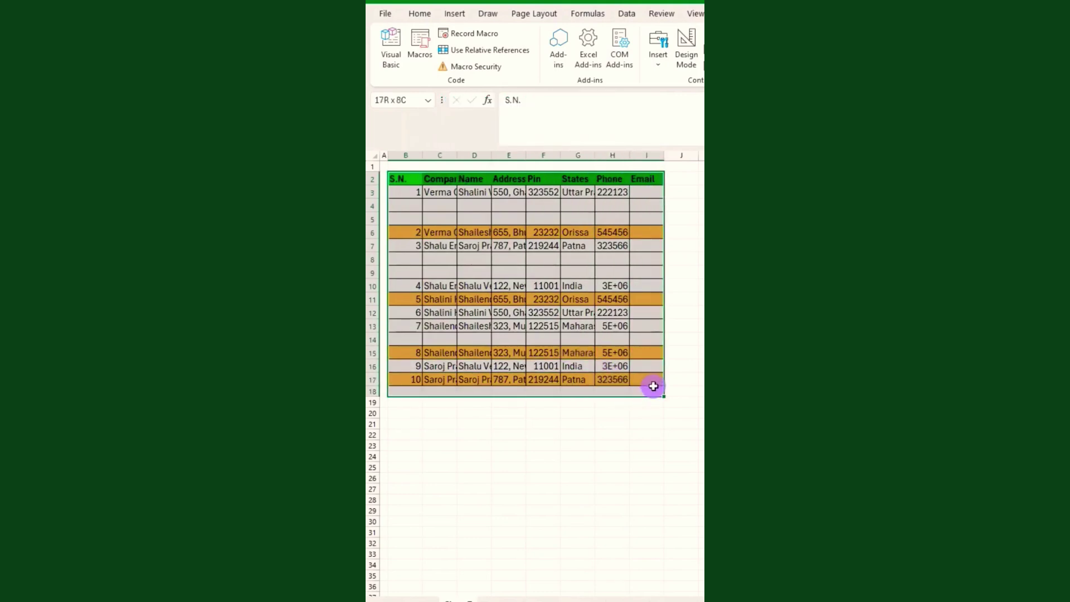
left_click(422, 47)
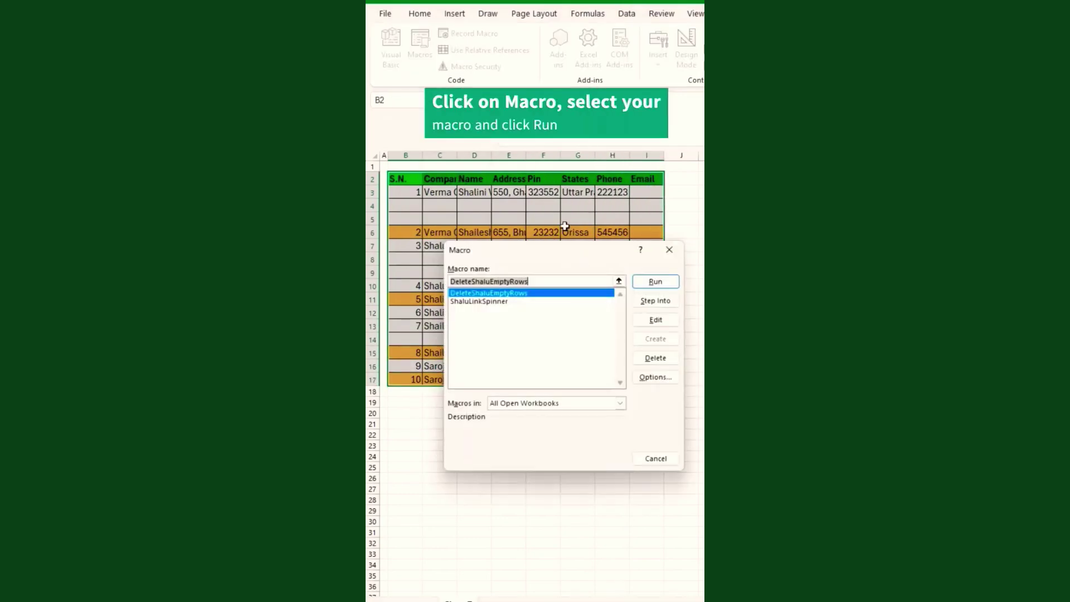
left_click(656, 282)
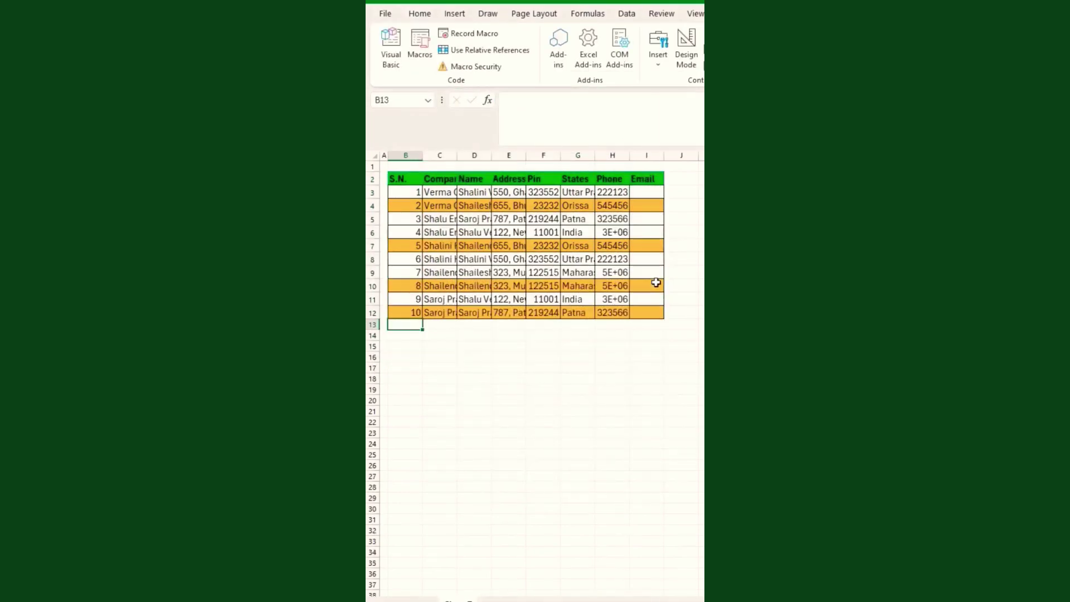
left_click(510, 272)
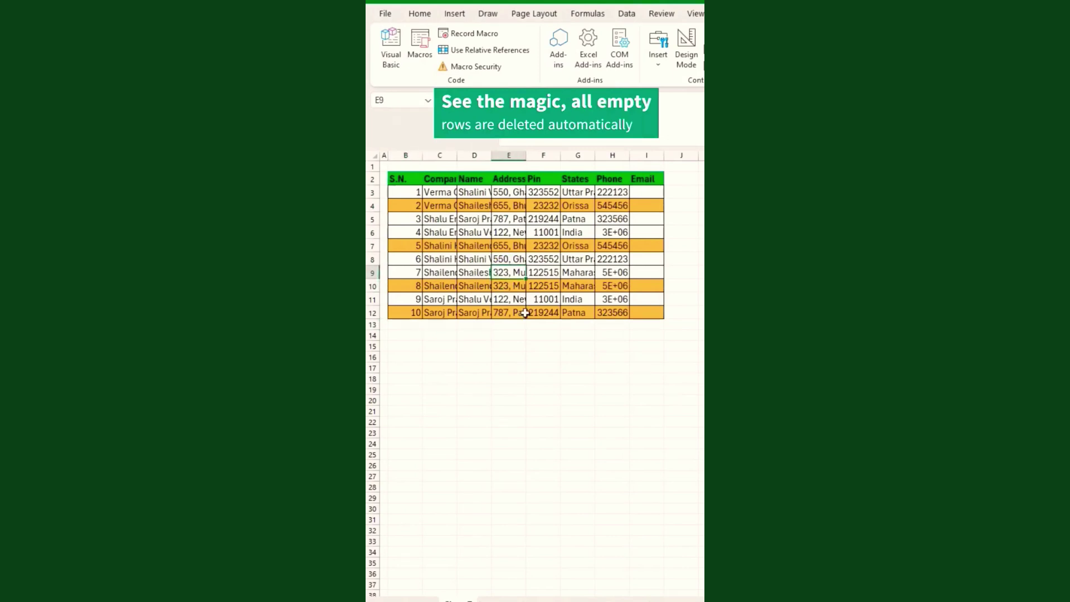
left_click(447, 334)
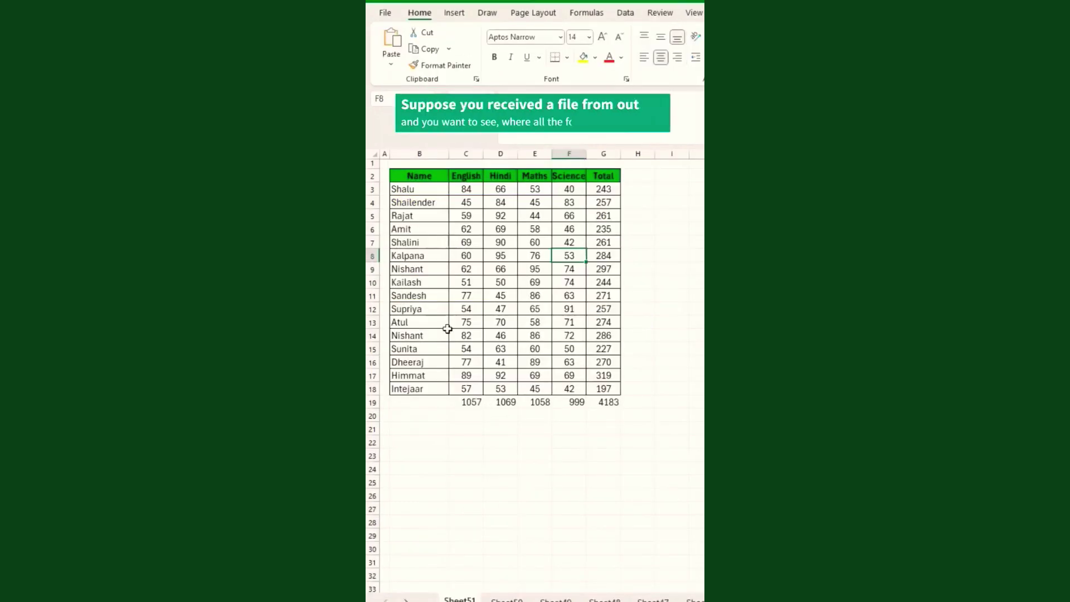
Toggle Ctrl+` to show the marks table's SUM formulas, then switch back to values.
left_click_drag(421, 216, 547, 351)
left_click(567, 237)
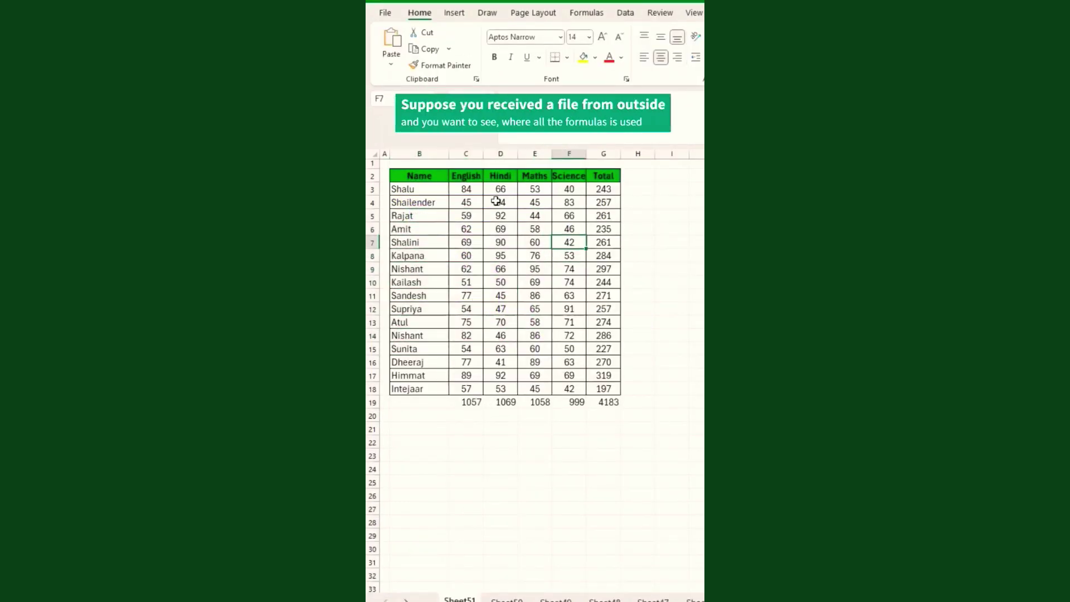
left_click(421, 416)
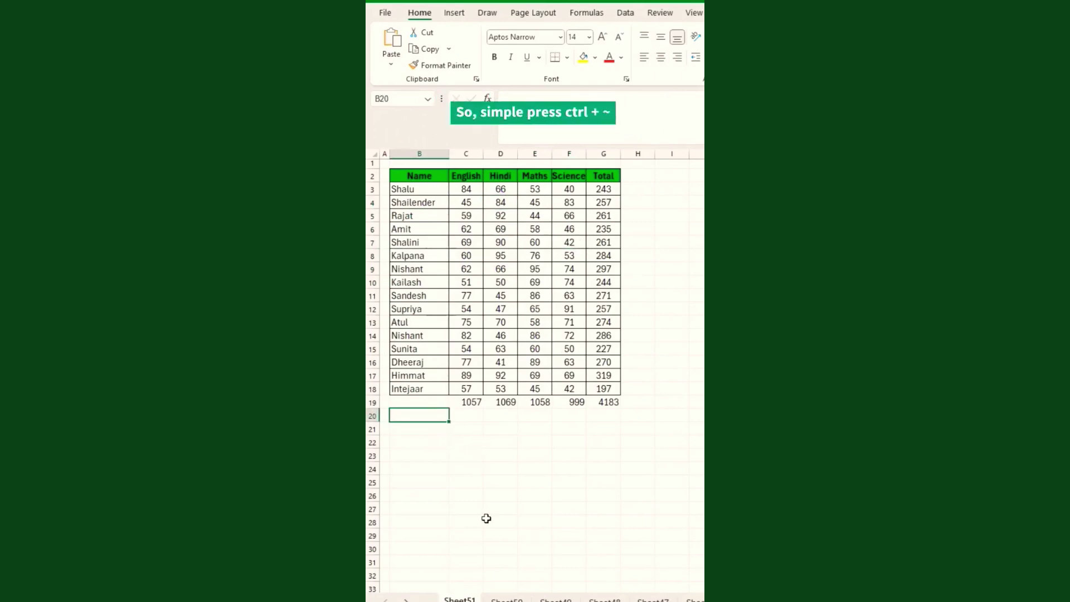
key("ctrl+grave")
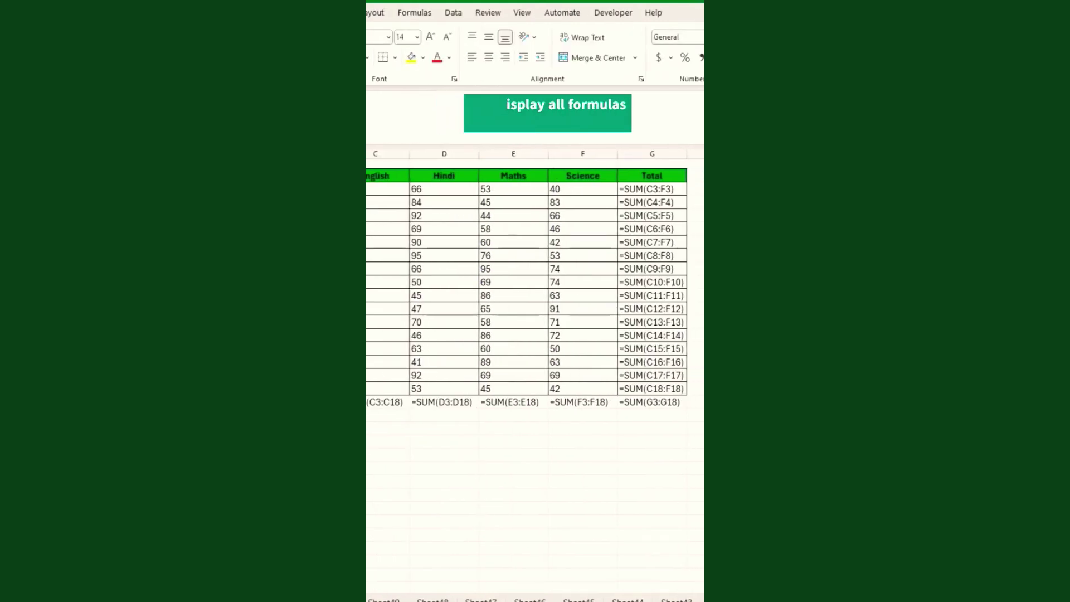
left_click_drag(342, 154, 360, 174)
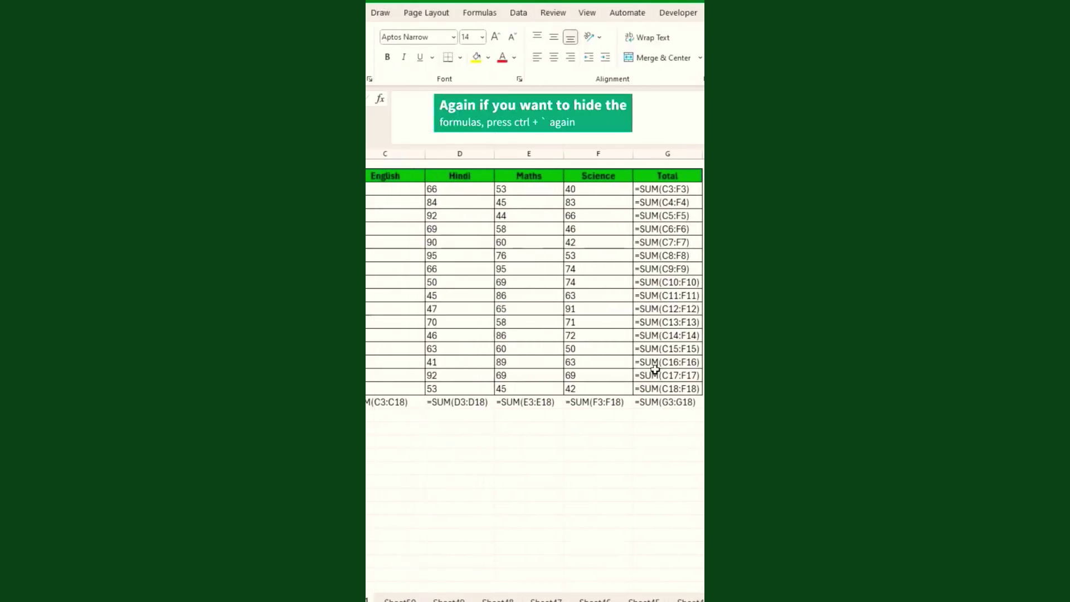
key("ctrl+grave")
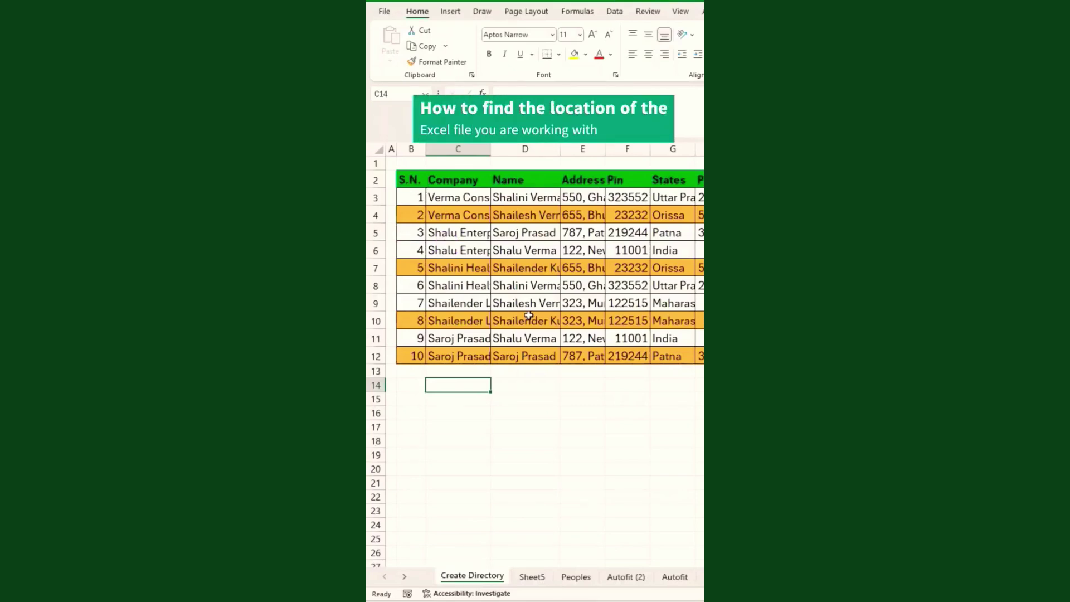
Enter =CELL("filename") in B14 to show the workbook path and sheet name.
left_click(422, 371)
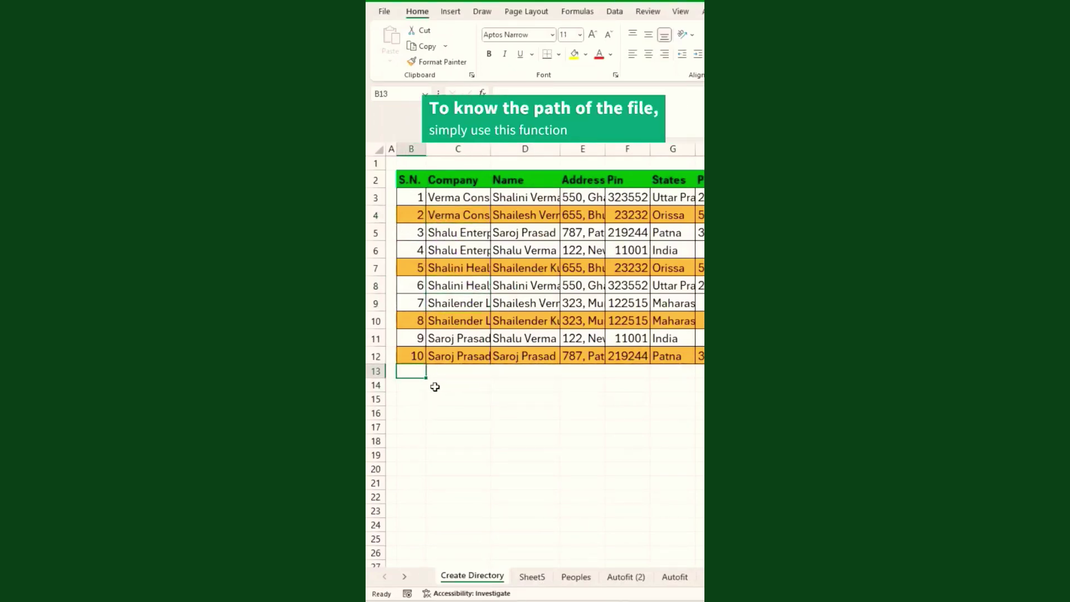
left_click(430, 386)
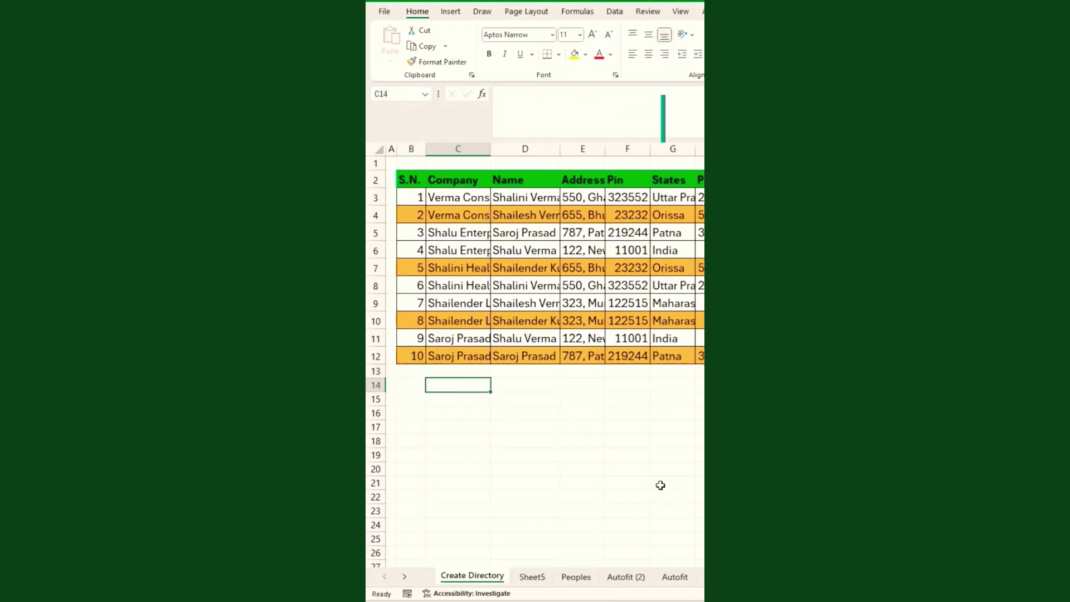
key("Left")
type("=CELL(")
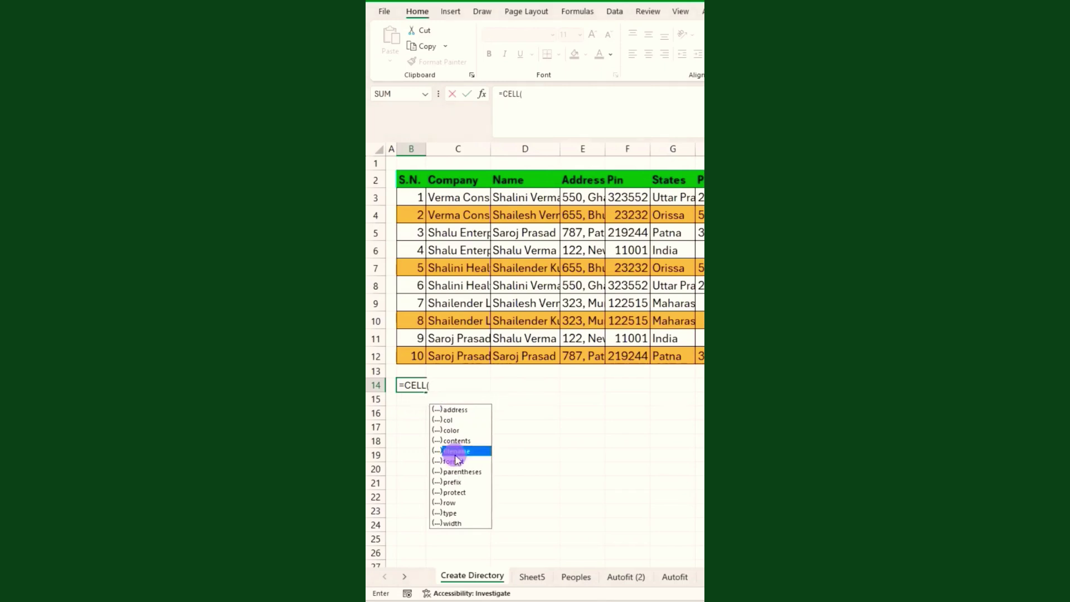
double_click(456, 451)
type(")")
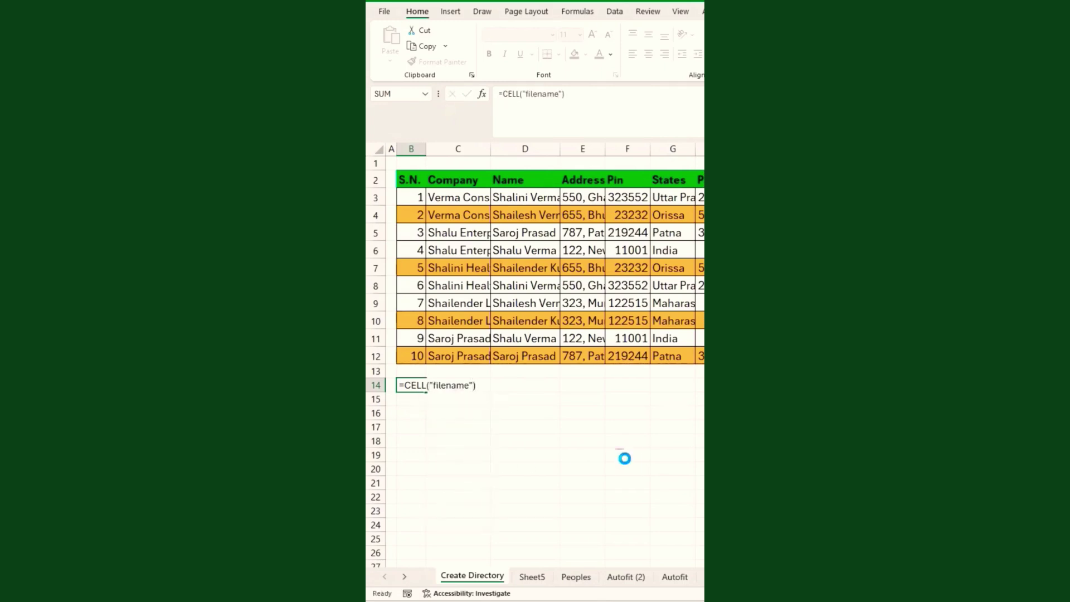
key("Return")
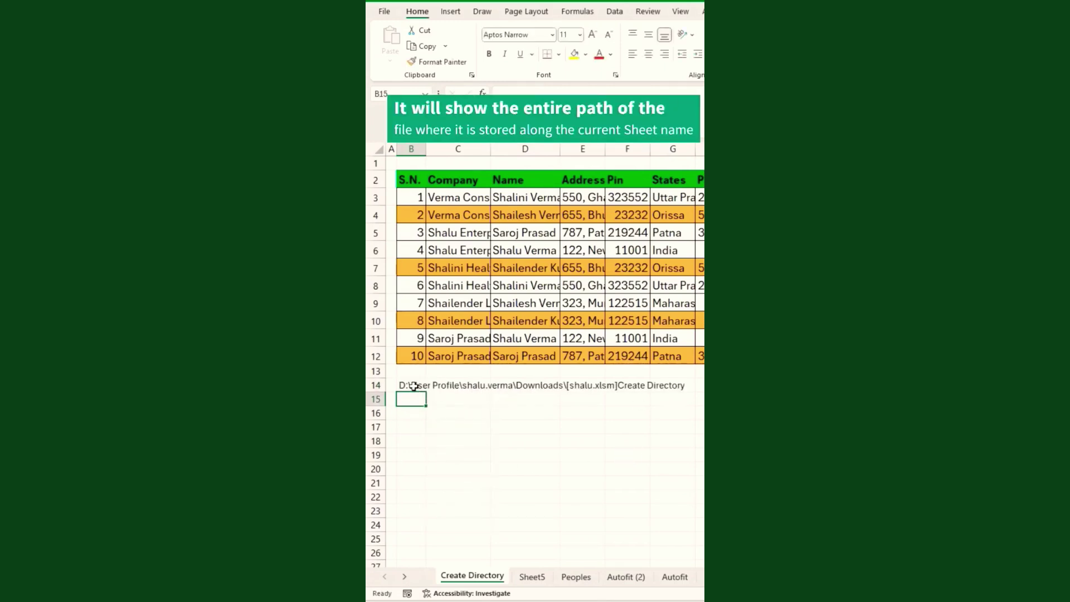
left_click(413, 386)
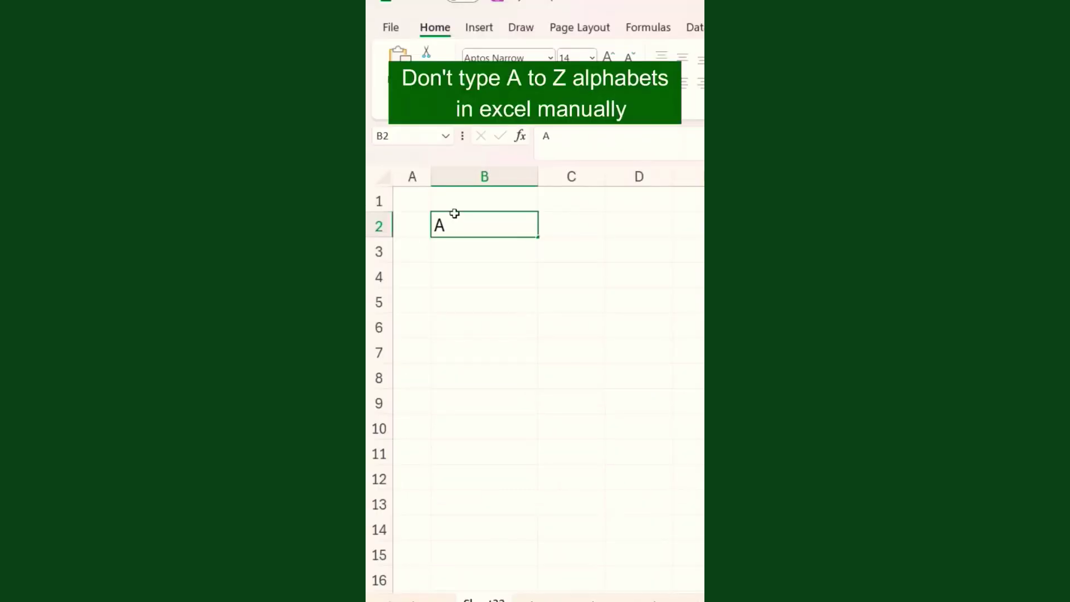
Type letters A to D by hand down column B, then undo them.
key("Return")
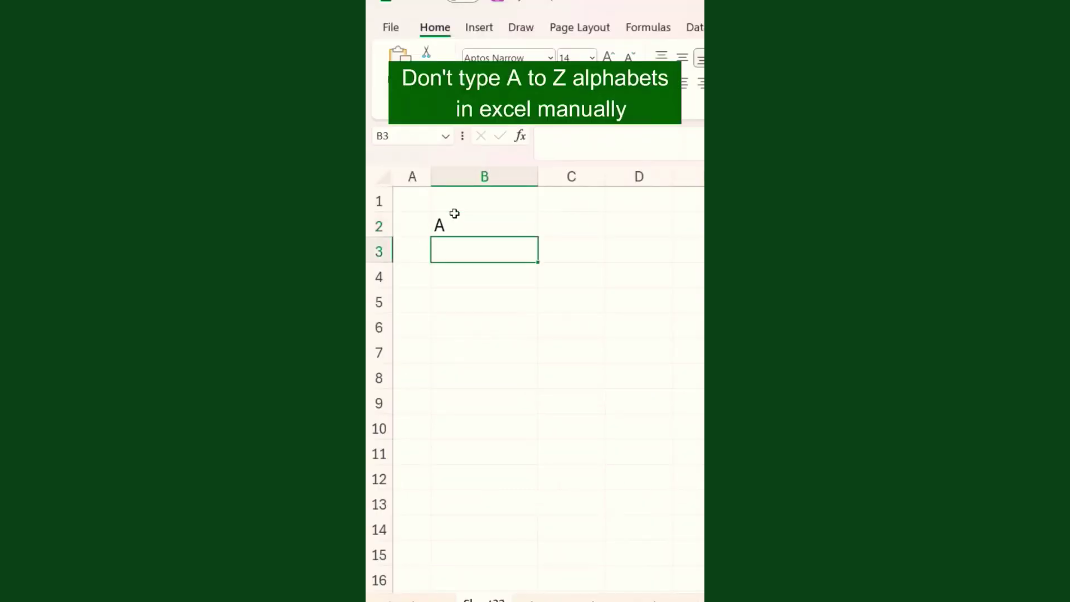
type("B")
key("Return")
type("C")
key("Return")
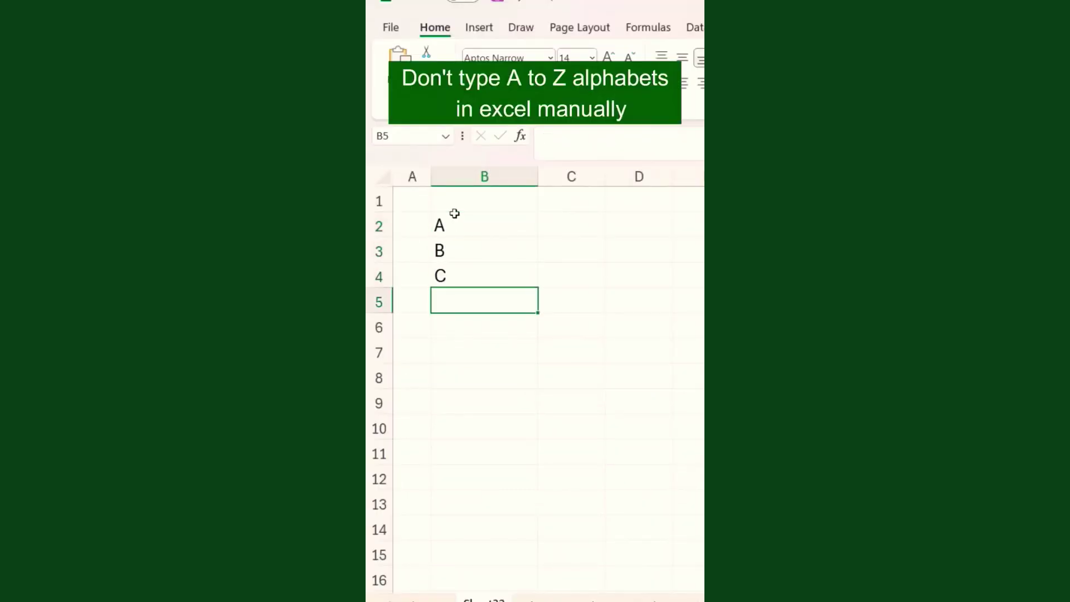
type("D")
key("Return")
key("ctrl+z")
key("ctrl+z")
key("ctrl+z")
key("ctrl+z")
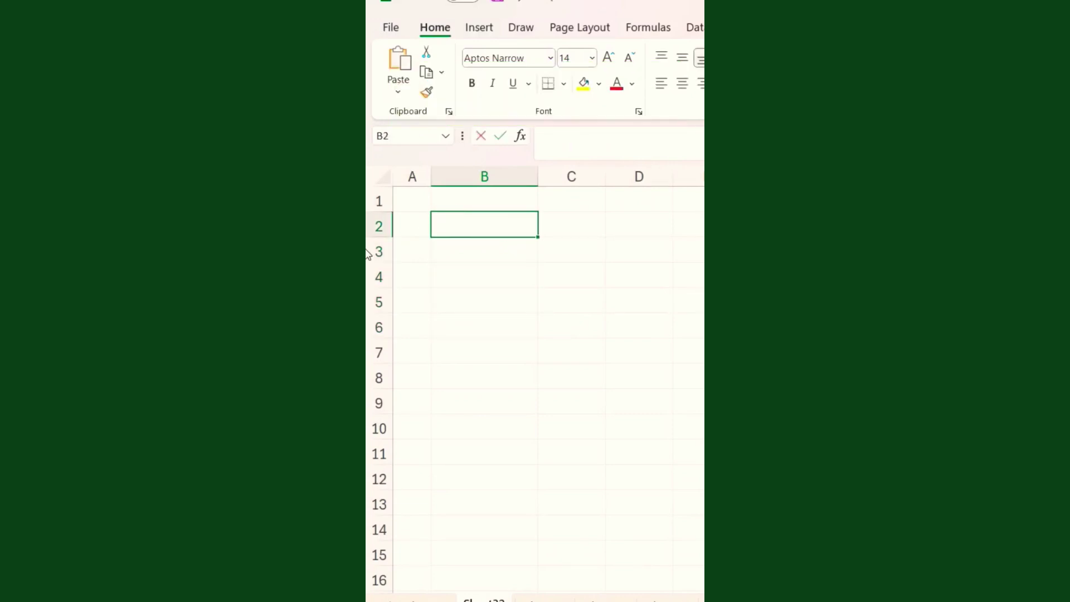
Enter =CHAR(ROW(A65)) in B2 and fill it down to B15 to produce letters A–N.
type("=char(row")
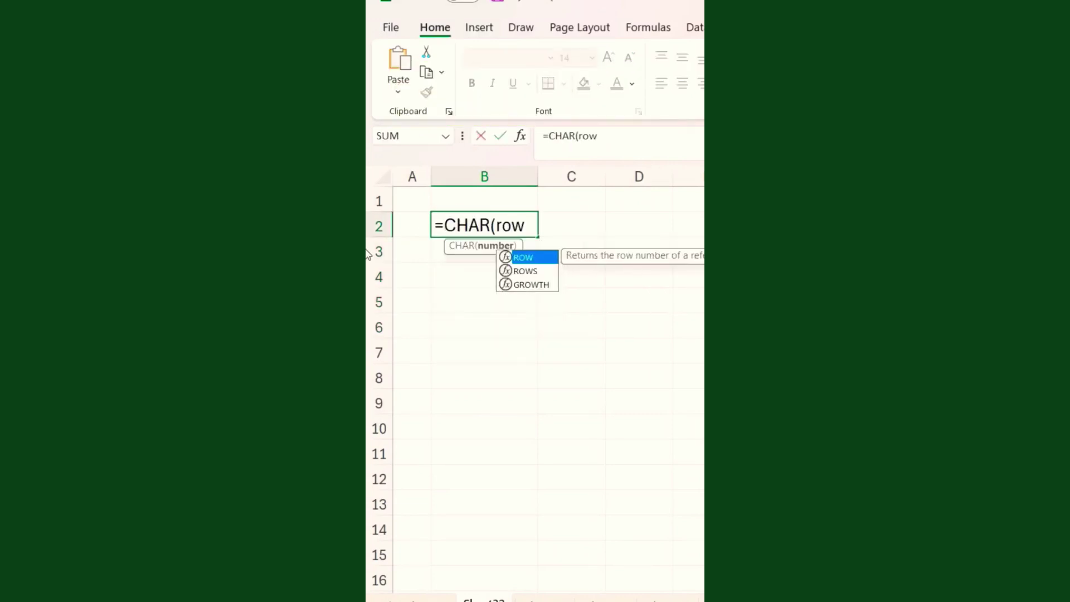
key("Tab")
type("A65))")
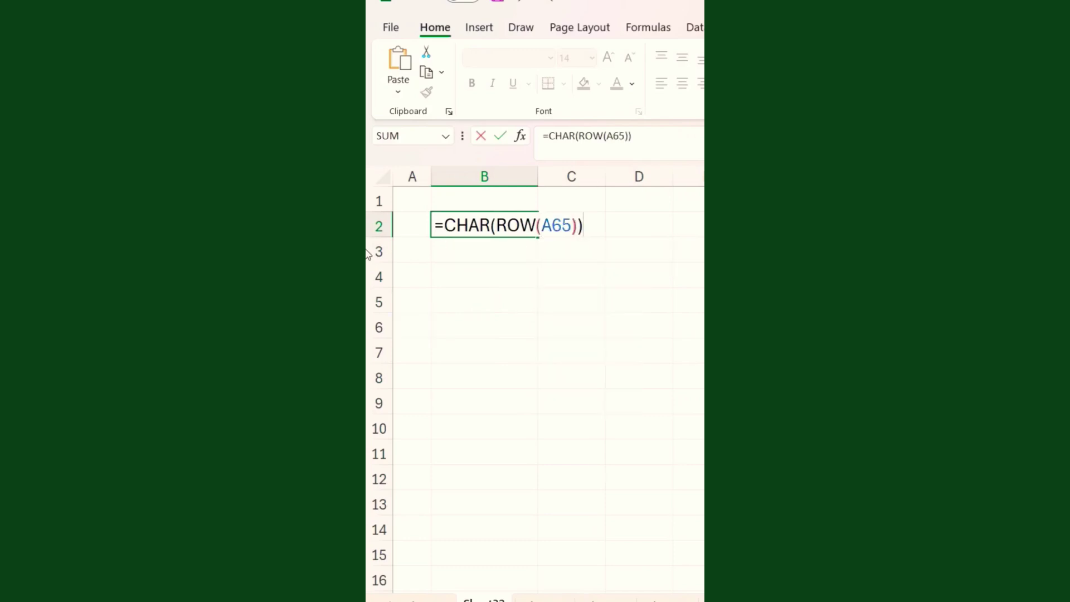
key("ctrl+Return")
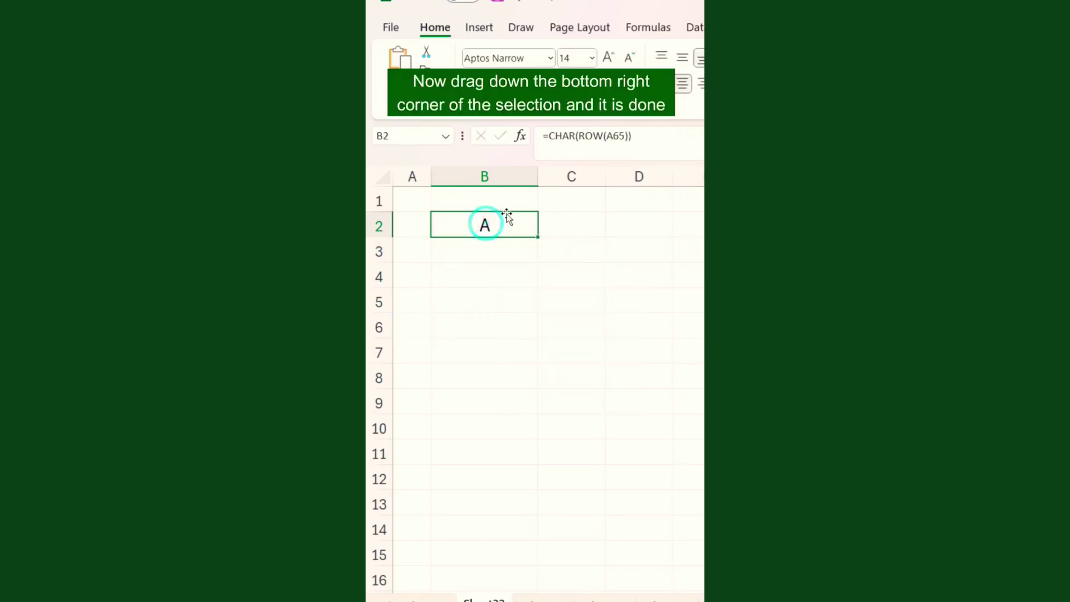
left_click_drag(537, 240, 528, 561)
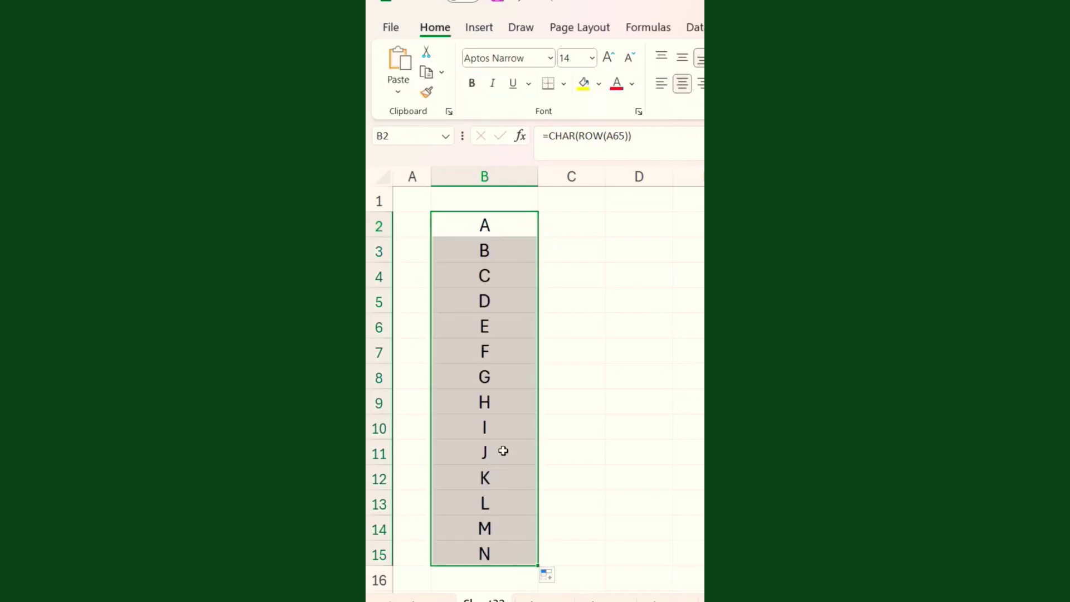
left_click(502, 268)
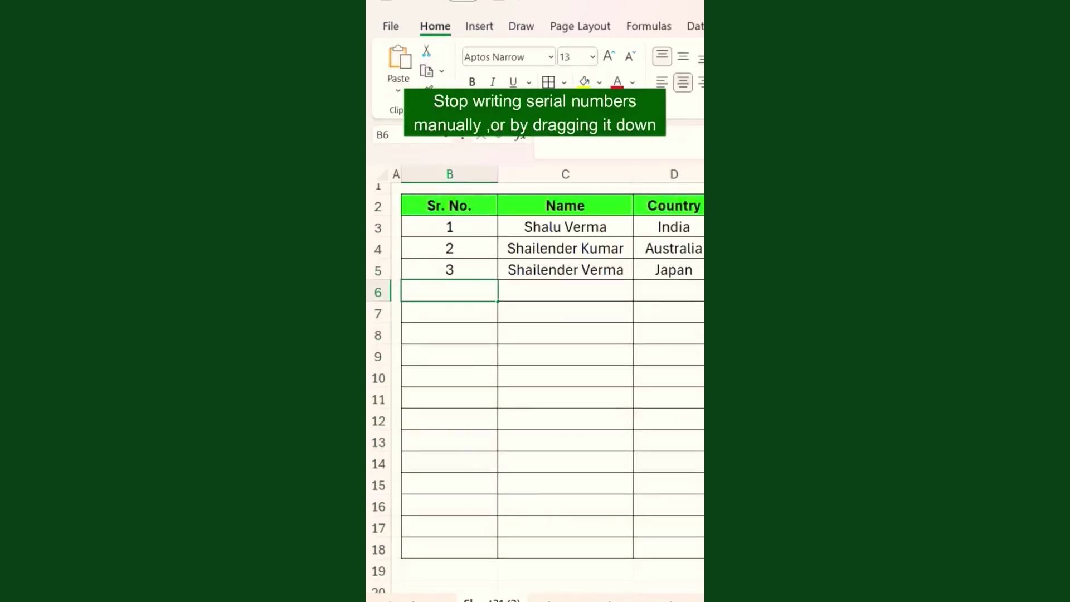
Add a fourth record: serial 4, name Kapil, country Germany.
type("4")
key("Tab")
type("KApil")
key("Tab")
type("German")
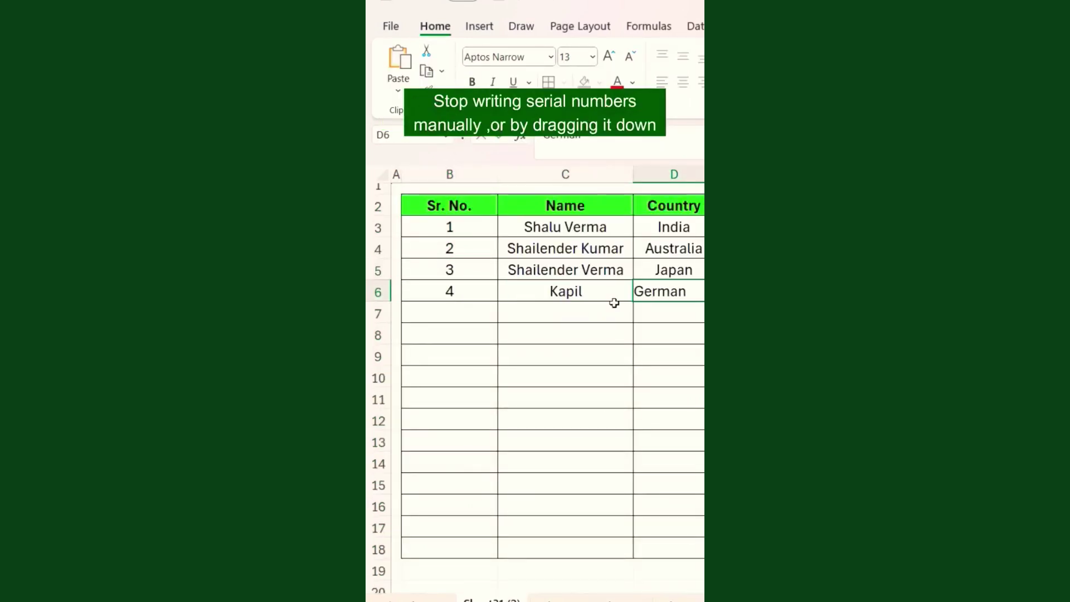
type("y")
key("Return")
Try extending the typed serial numbers, then undo and clear B3:B18.
type("5")
key("Tab")
key("ctrl+z")
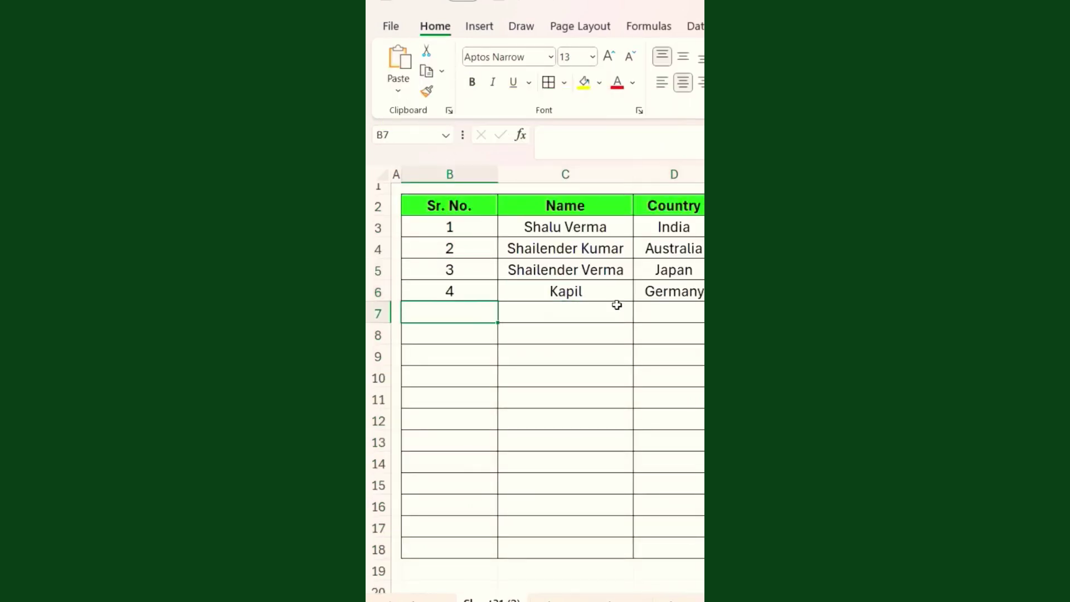
left_click(450, 291)
left_click_drag(450, 227, 498, 515)
left_click(513, 384)
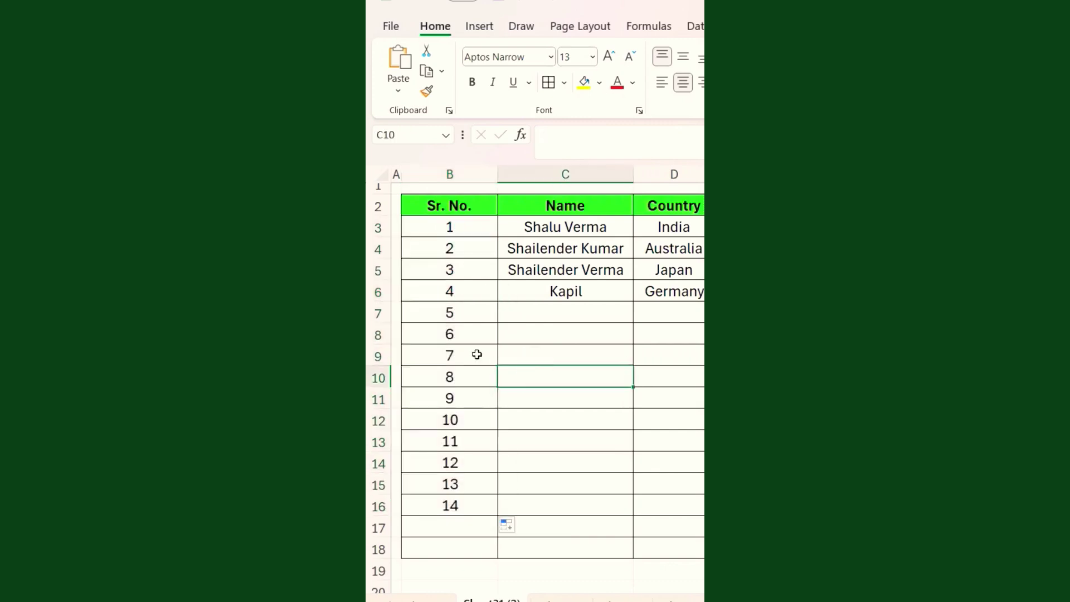
key("ctrl+z")
left_click(454, 228)
left_click_drag(453, 229, 461, 549)
key("Delete")
Enter =IF(C3="","",ROW(1:1)) in B3 and copy it down to B18.
left_click(451, 227)
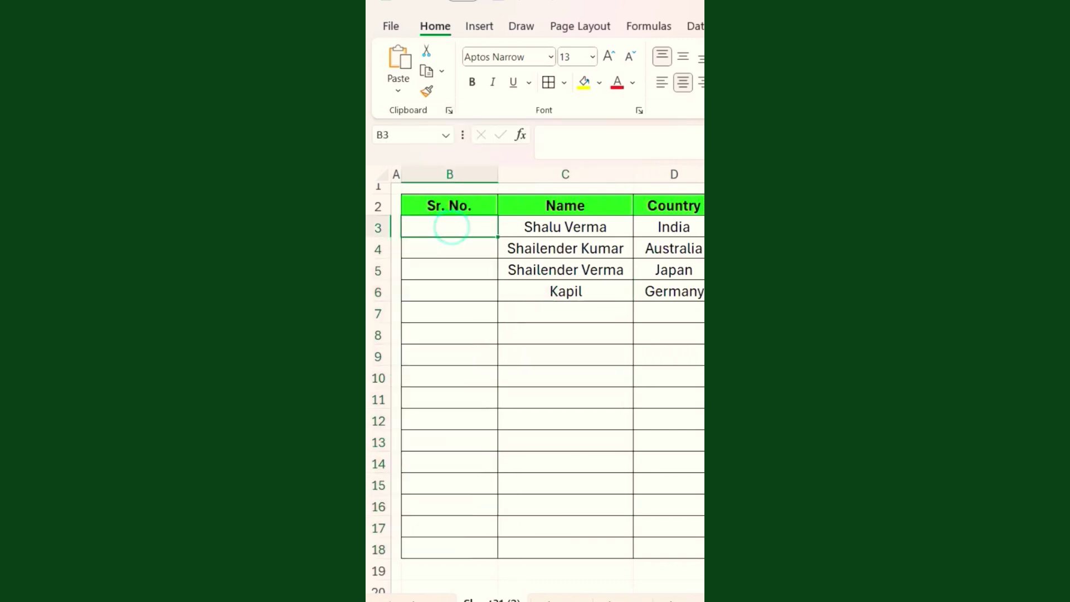
type("=IF(C3=\"\",")
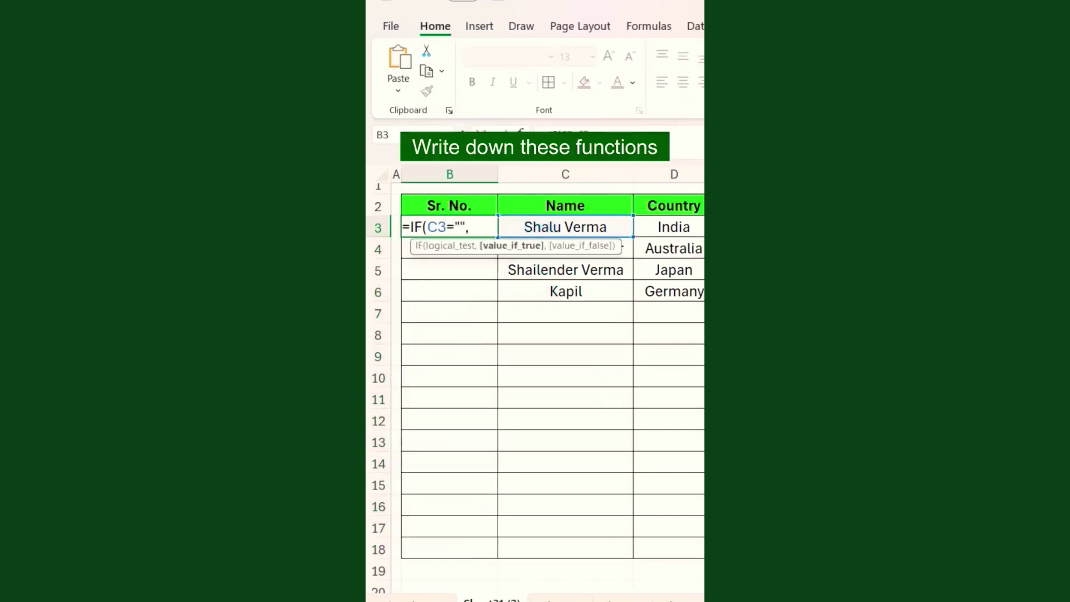
type("\"\",row")
key("Tab")
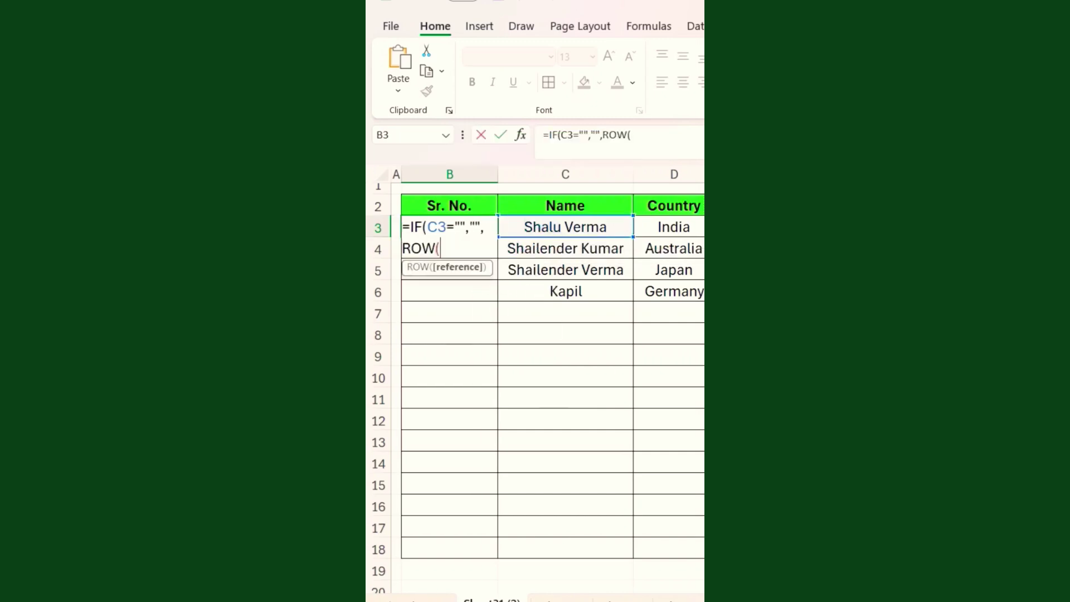
type("1:1))")
key("Return")
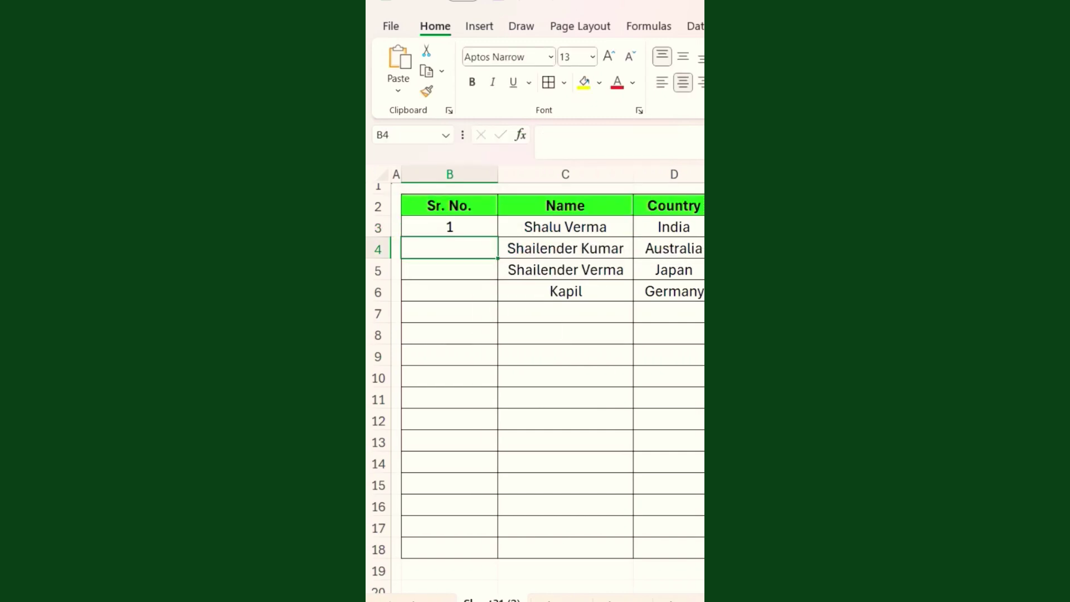
left_click(449, 231)
left_click_drag(496, 236, 498, 549)
Add entries Amit (US), Sumit (Japan) and Kanika so serials 5–7 appear.
left_click(581, 314)
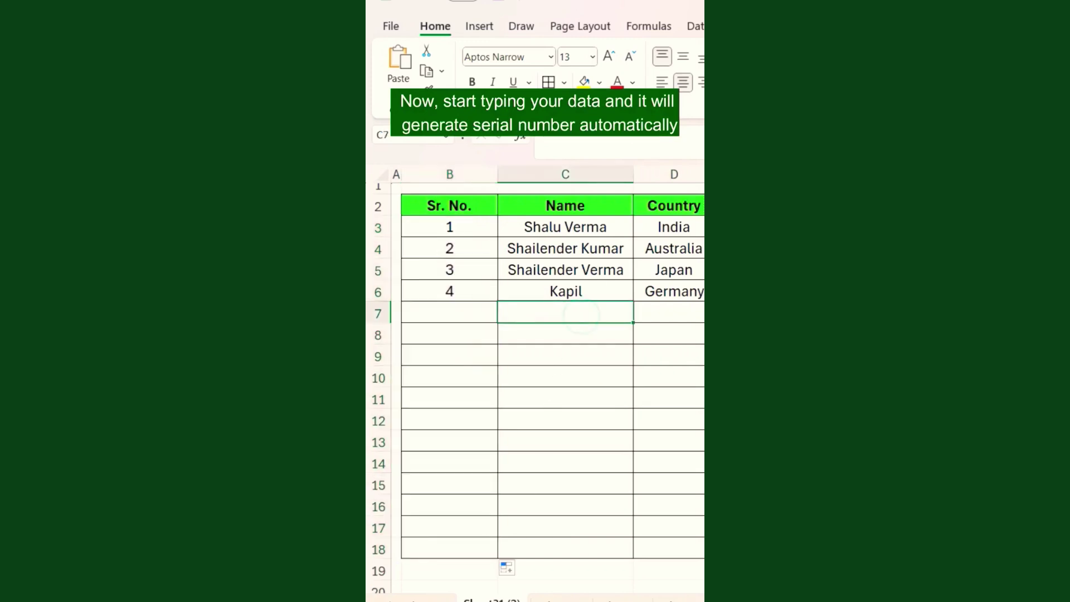
type("Amit")
key("Tab")
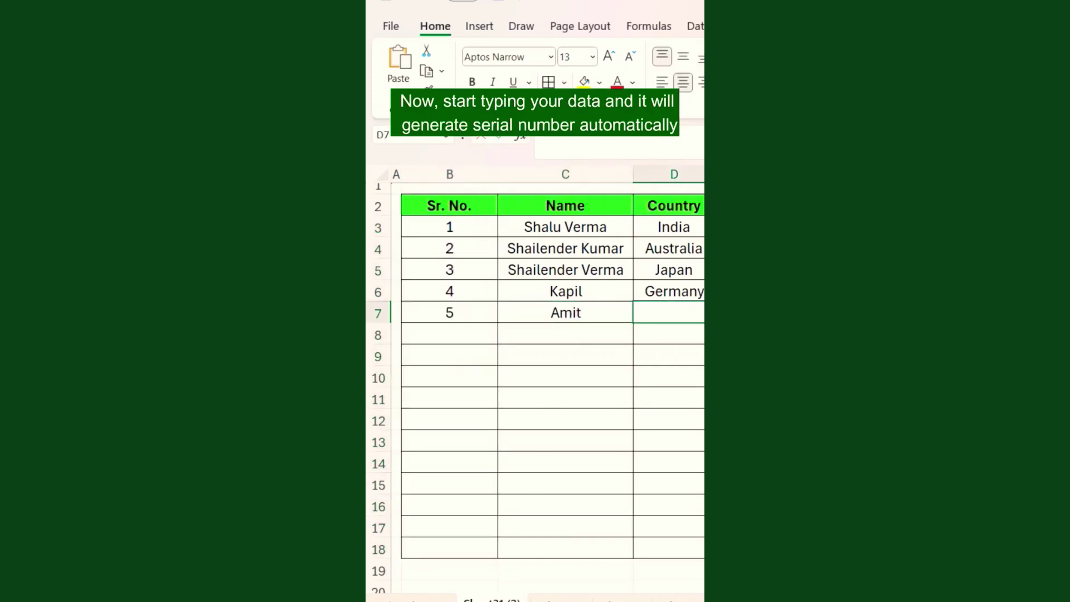
type("US")
key("Return")
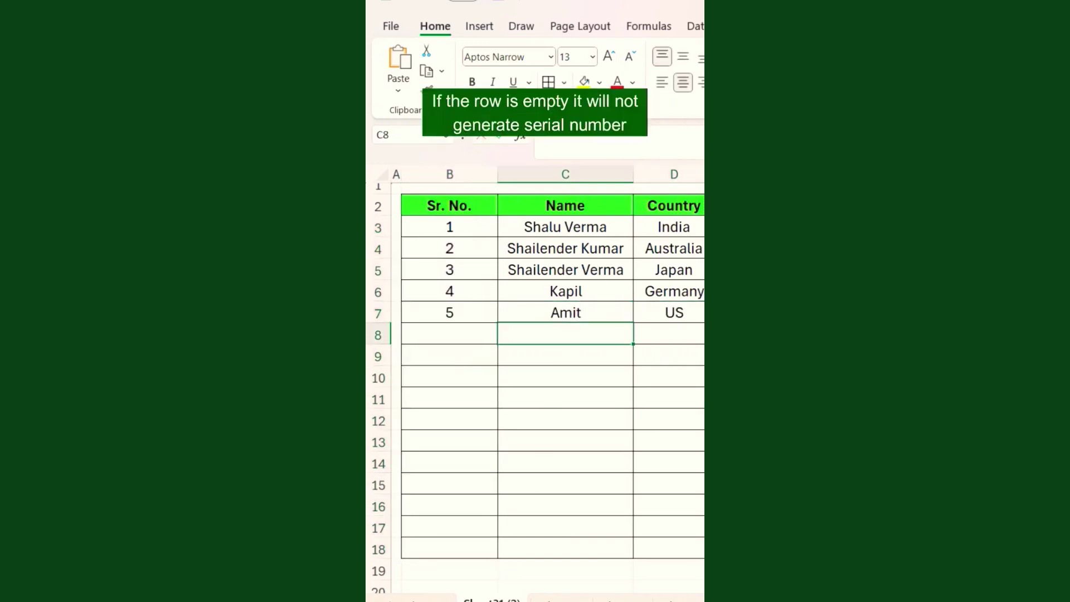
type("Sumit")
key("Tab")
type("Japan")
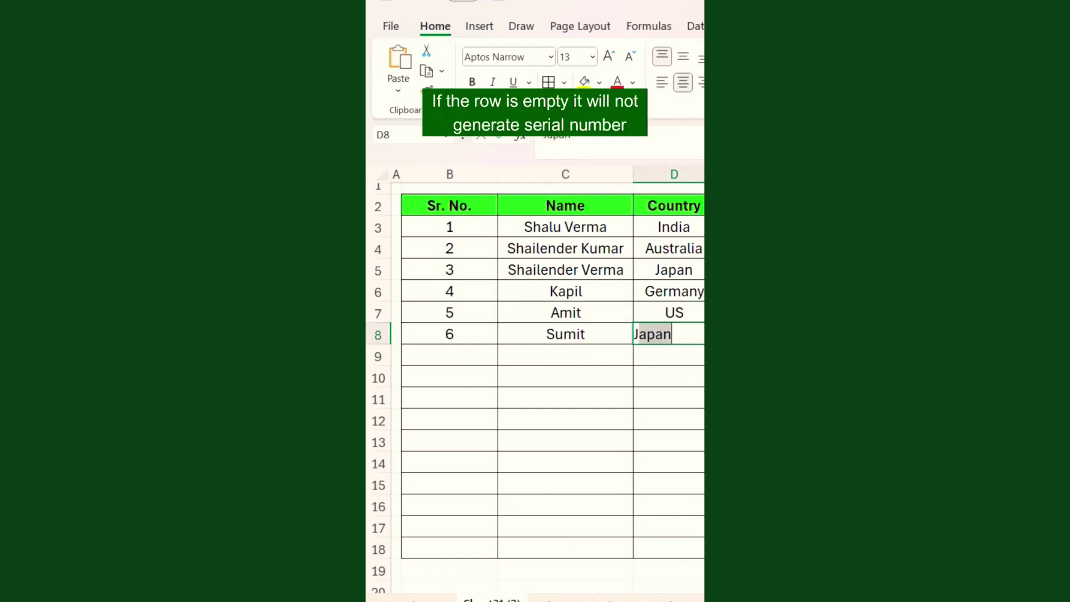
key("Return")
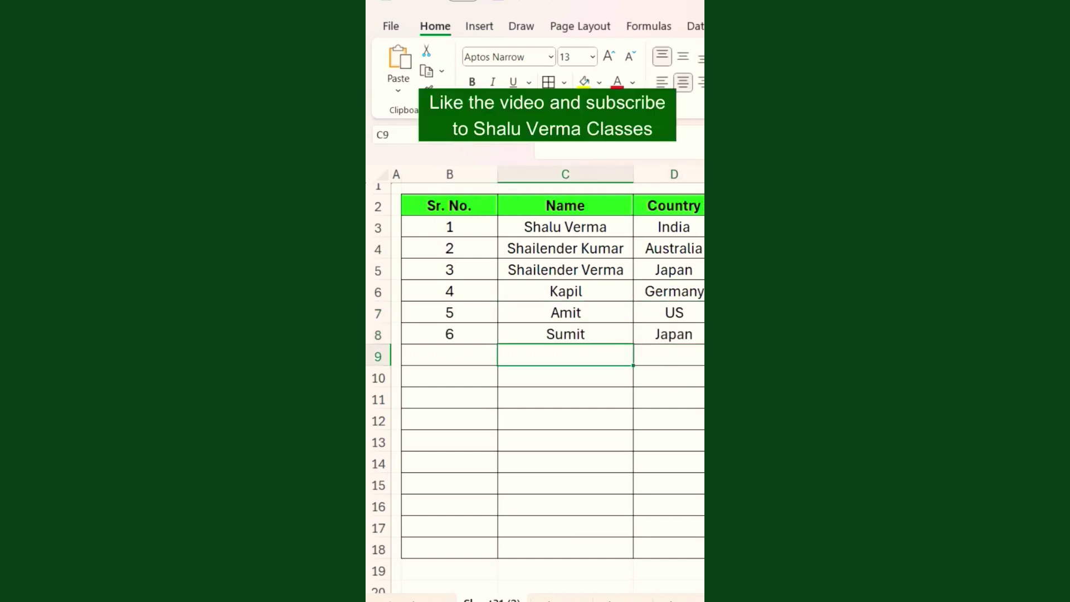
type("K")
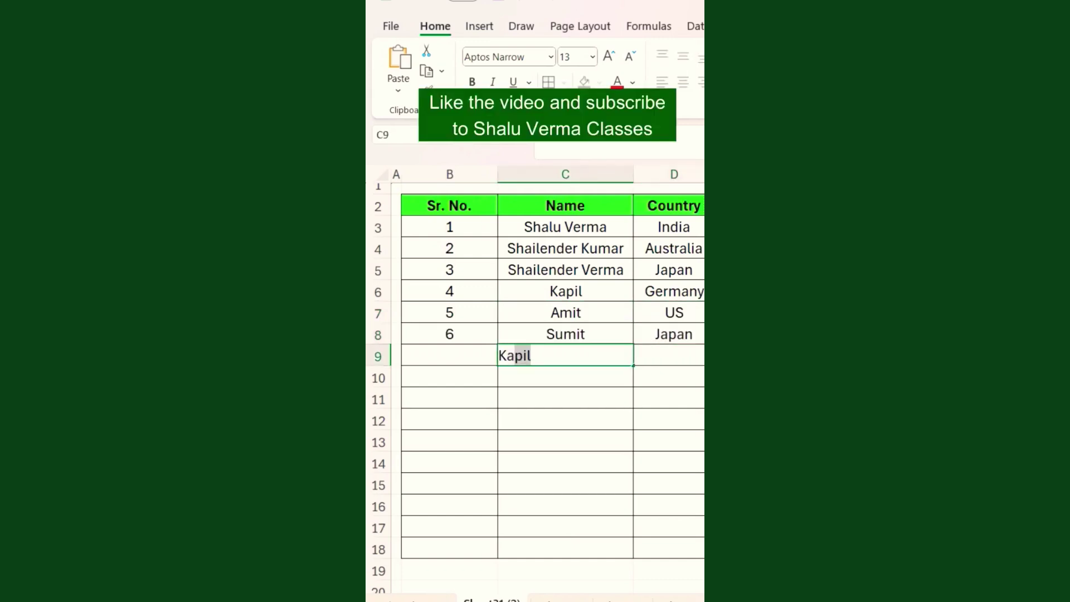
type("anika")
key("Return")
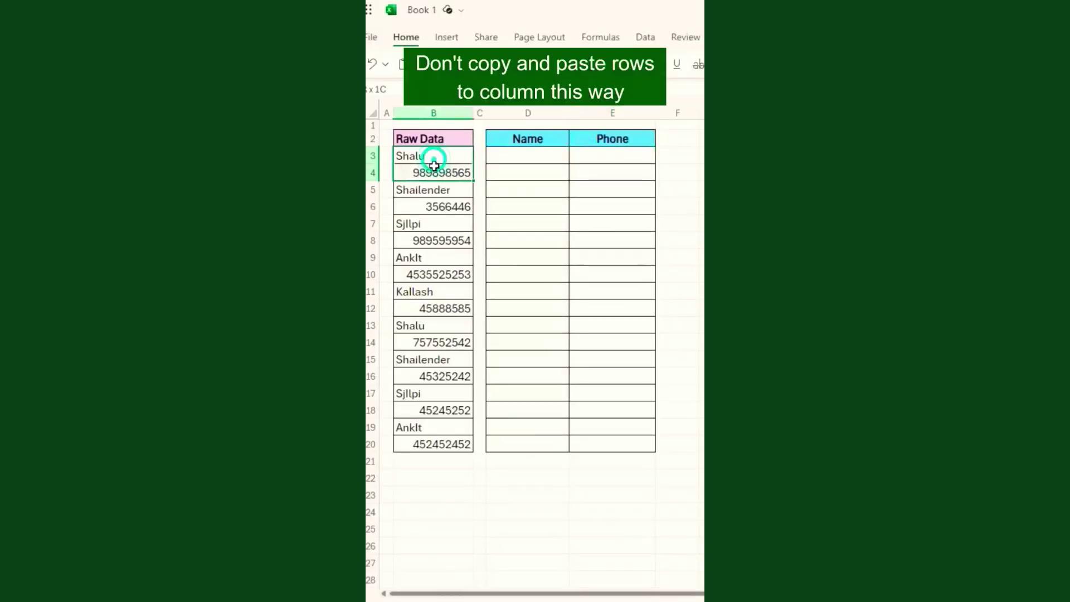
key("ctrl+c")
Manually copy the first name and phone number from Raw Data into D3 and E3.
left_click(516, 156)
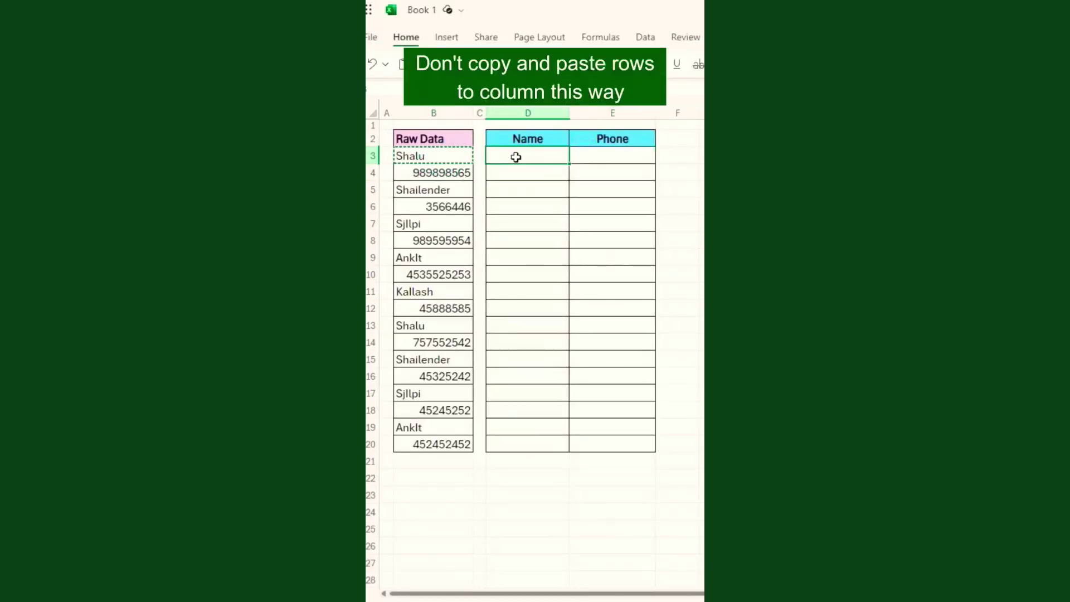
key("ctrl+v")
left_click(436, 173)
key("ctrl+c")
left_click(583, 162)
key("ctrl+v")
left_click(530, 174)
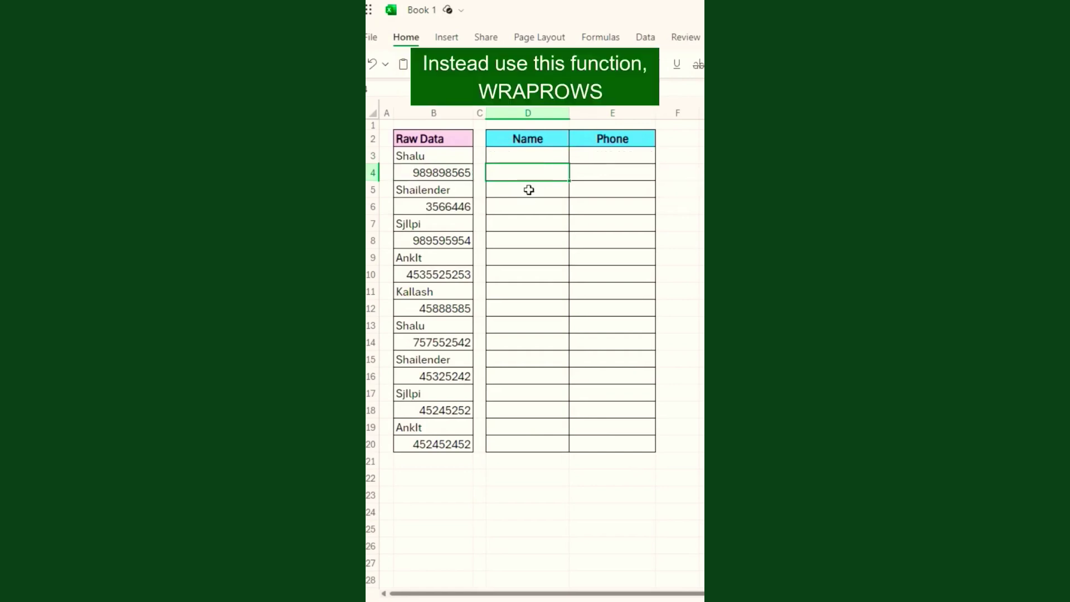
Enter =WRAPROWS(B3:B20,2) in D3 so names and phones spill through row 11.
key("Up")
type("=")
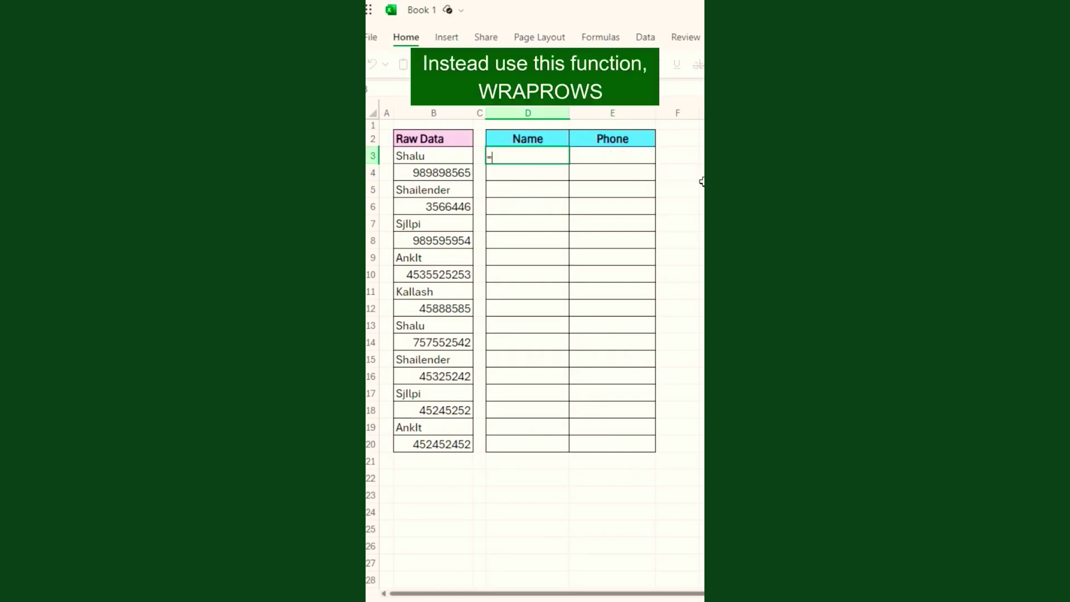
type("wrapr")
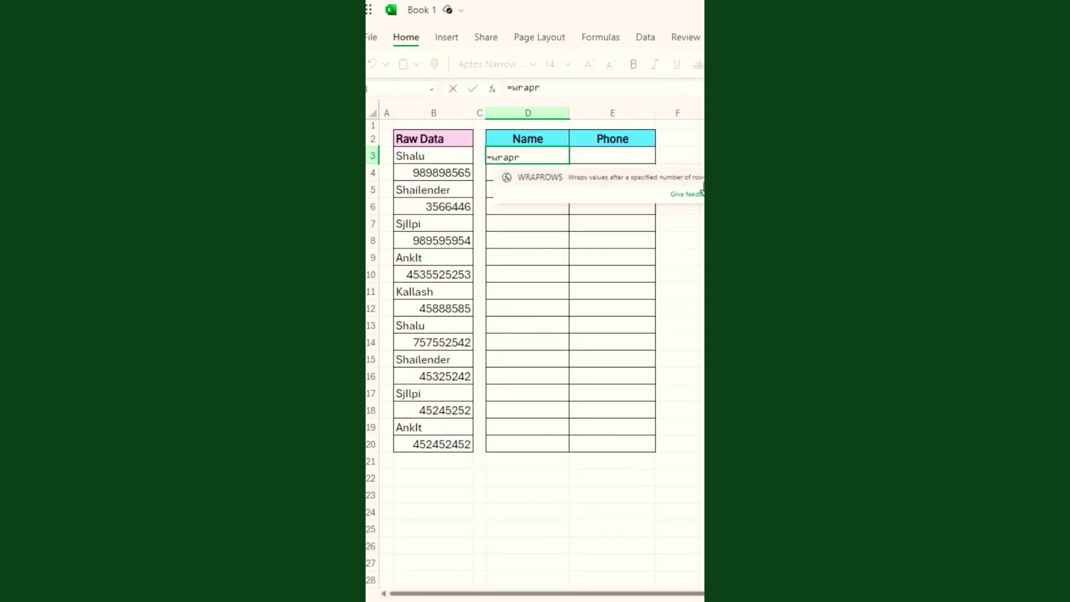
key("Tab")
left_click_drag(461, 158, 447, 436)
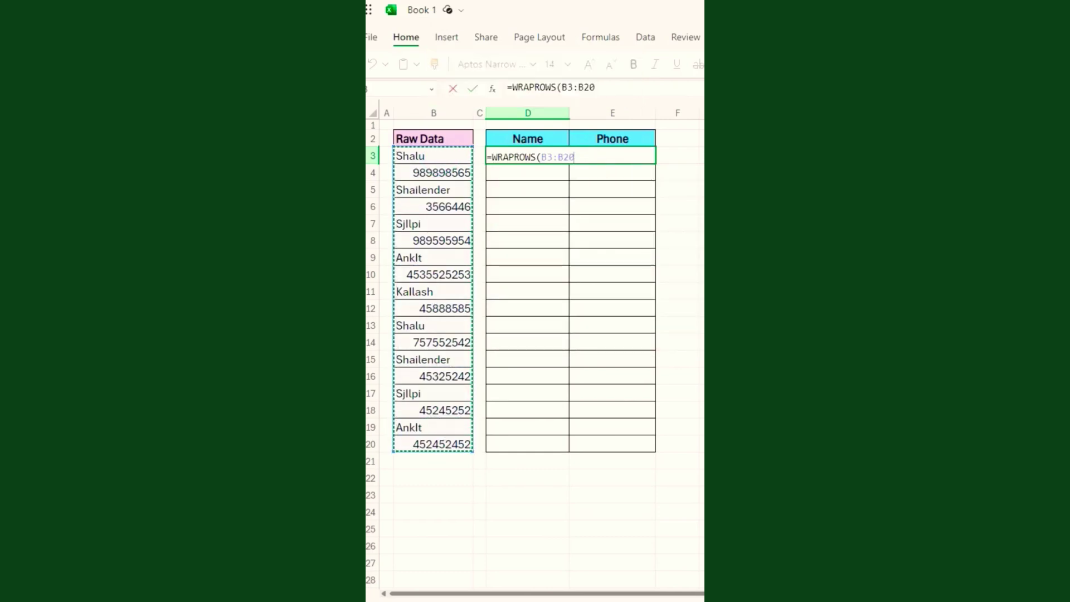
type(",2")
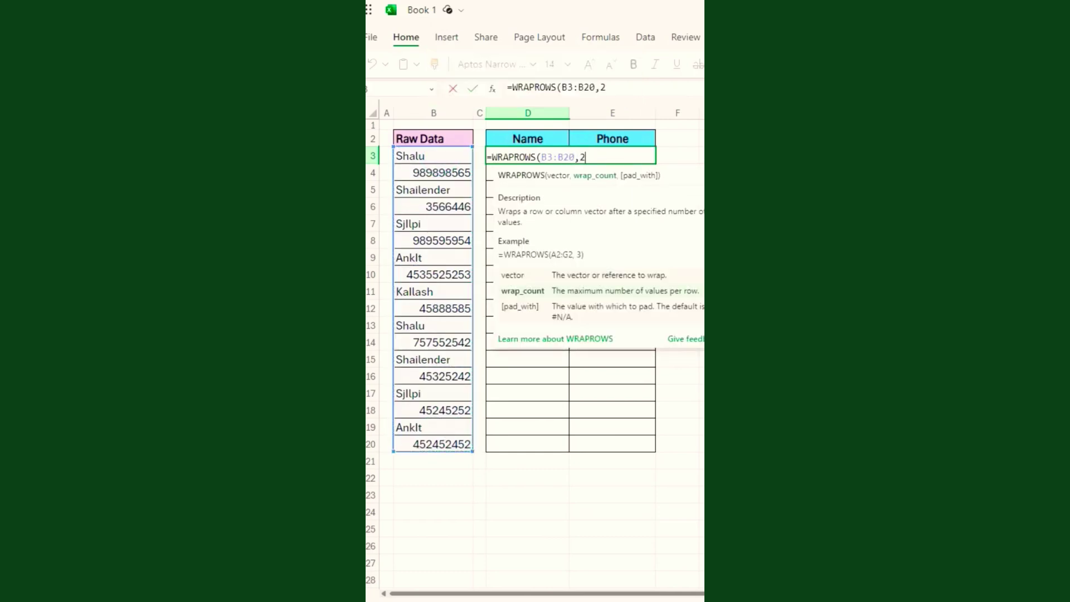
key("Return")
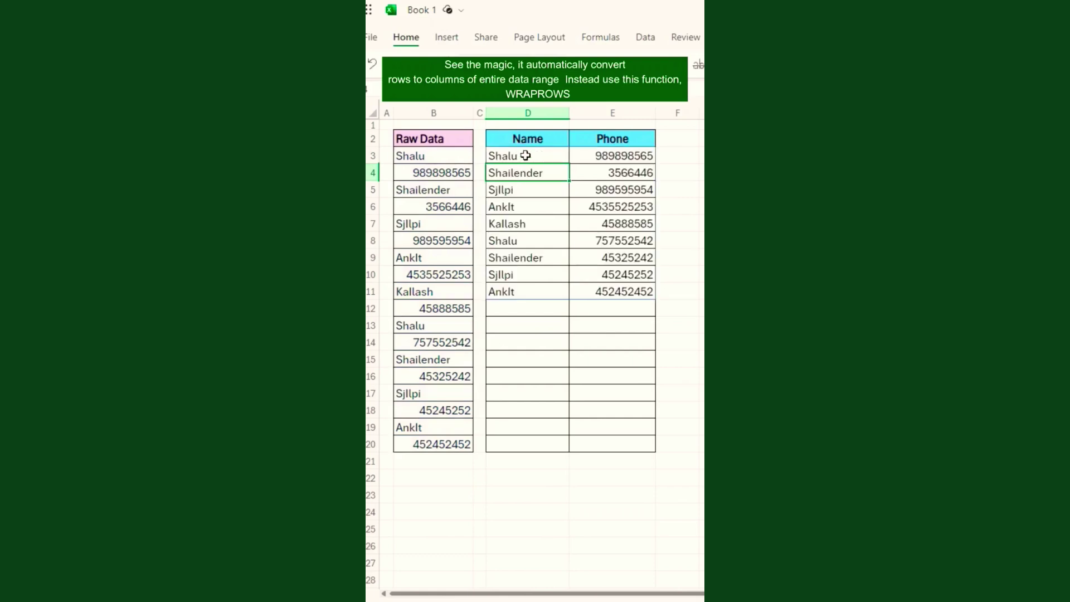
left_click(580, 235)
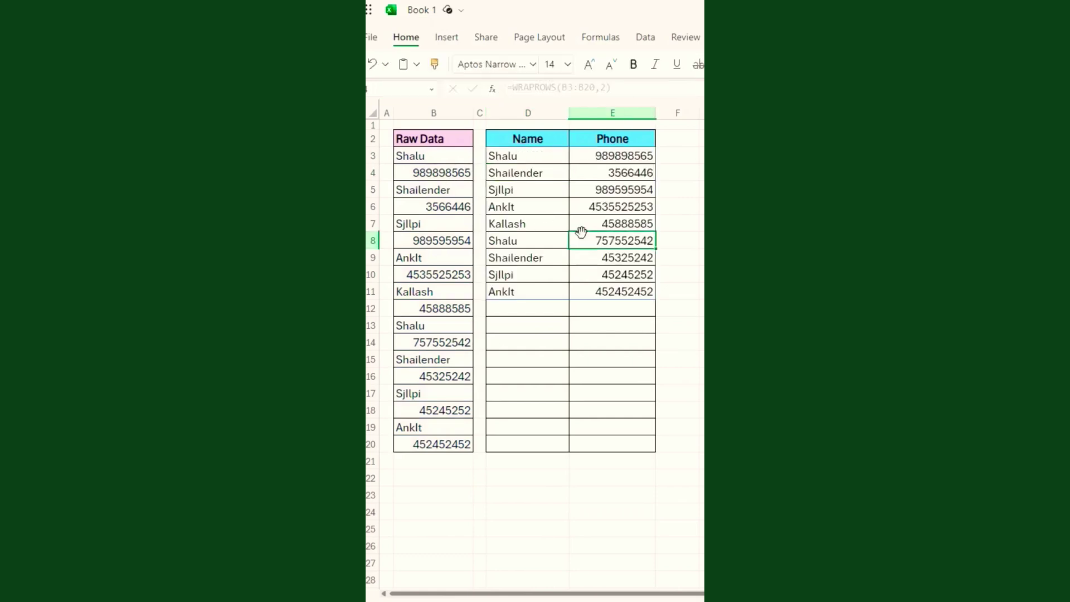
left_click(549, 289)
left_click(537, 324)
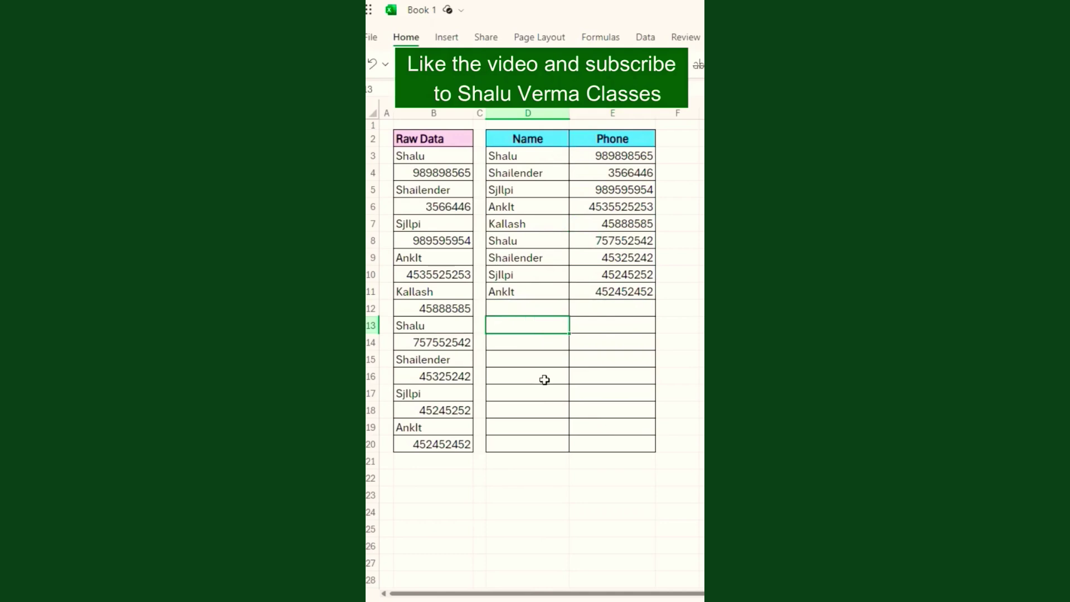
left_click(530, 345)
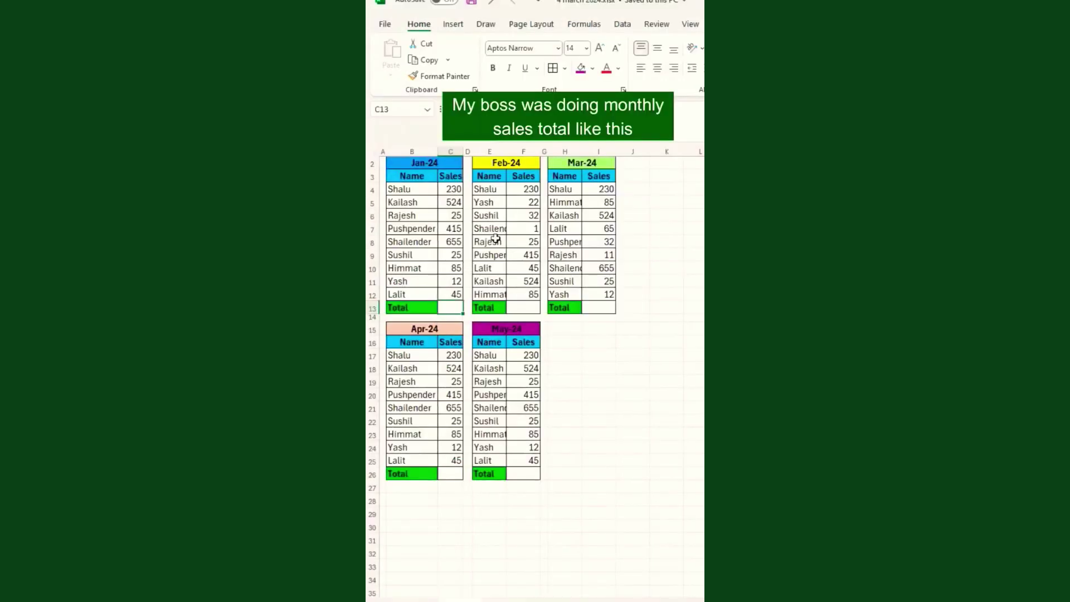
AutoSum the January and February totals one at a time, then undo them.
key("alt+equal")
key("Return")
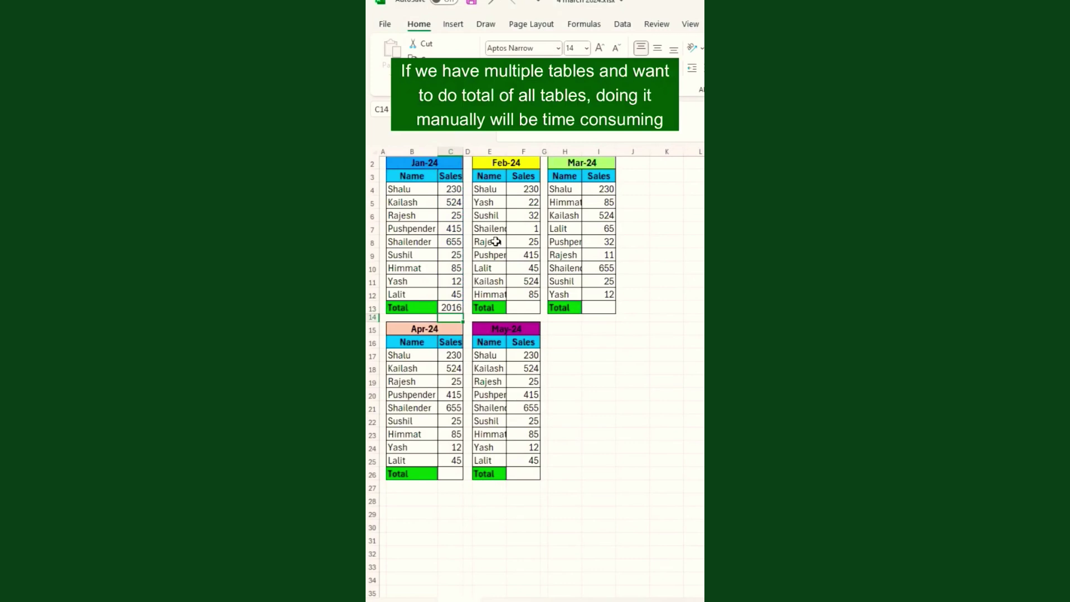
left_click(524, 309)
key("alt+equal")
key("Return")
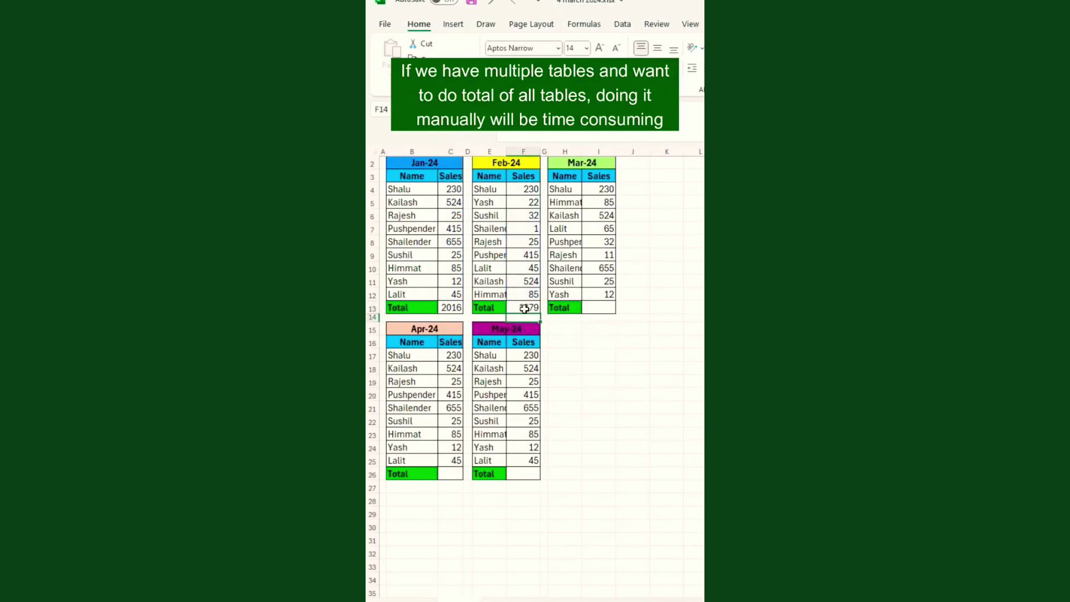
key("ctrl+z")
key("ctrl+z")
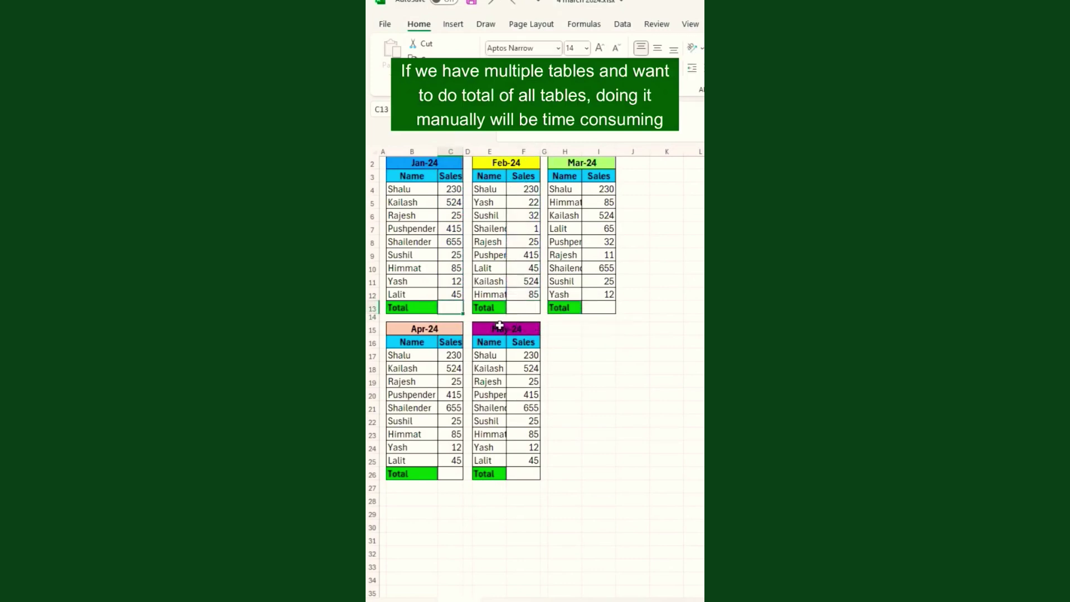
Select Total cells C13, F13, I13, C26 and F26 together and AutoSum them with Alt+=.
left_click(433, 260)
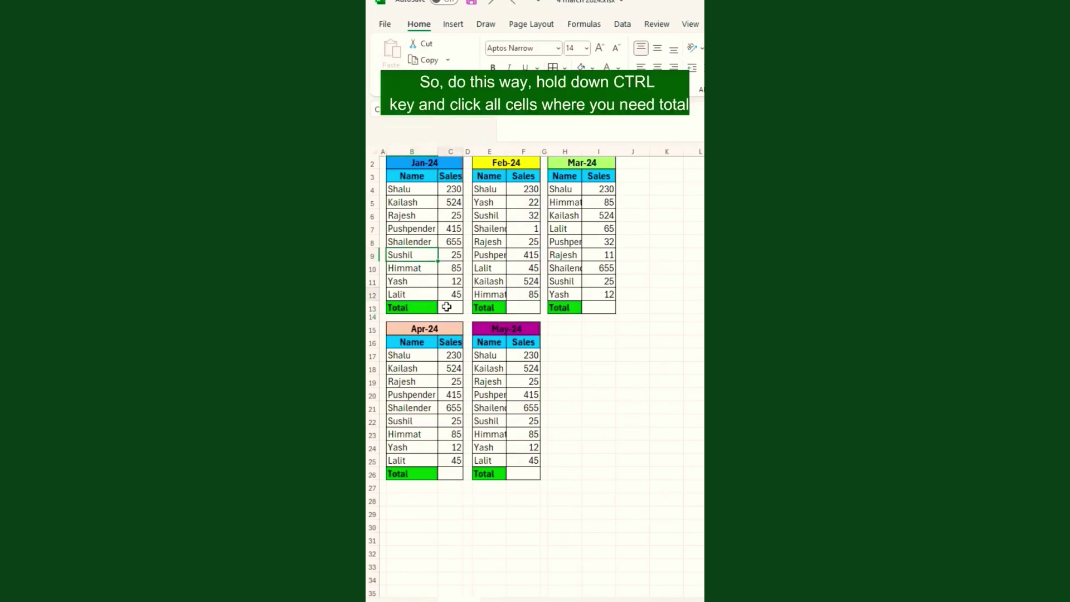
left_click(449, 299)
left_click(449, 310)
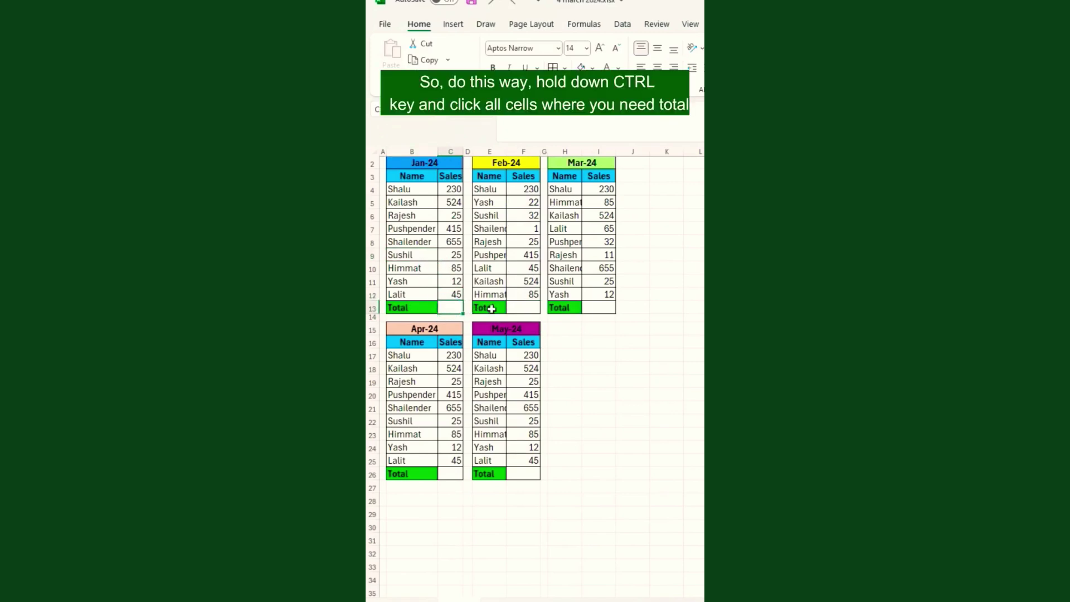
left_click(514, 309, "ctrl")
left_click(603, 307, "ctrl")
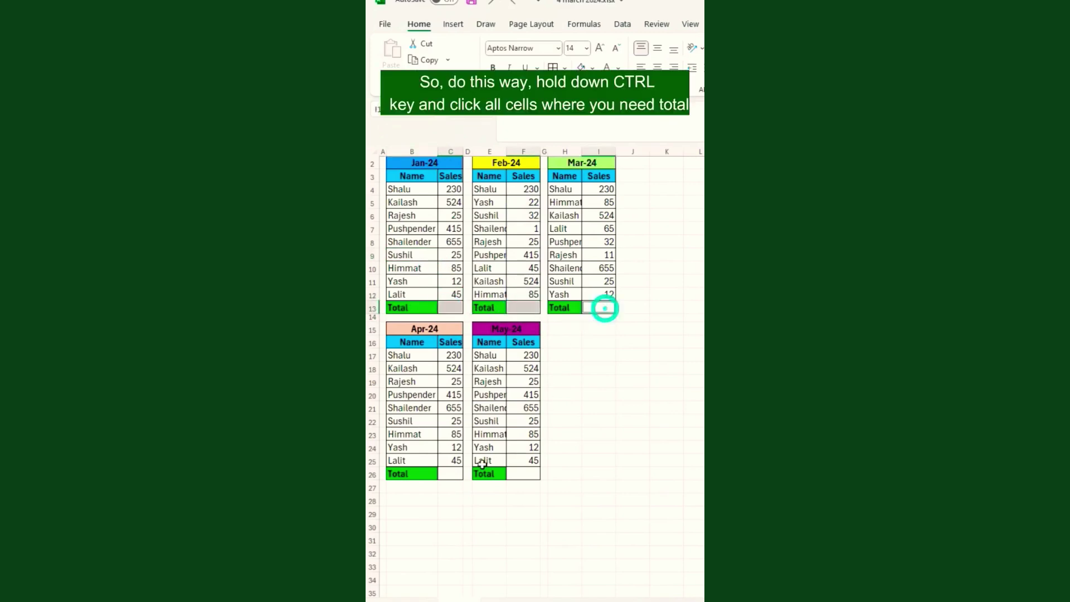
left_click(449, 475, "ctrl")
left_click(516, 473, "ctrl")
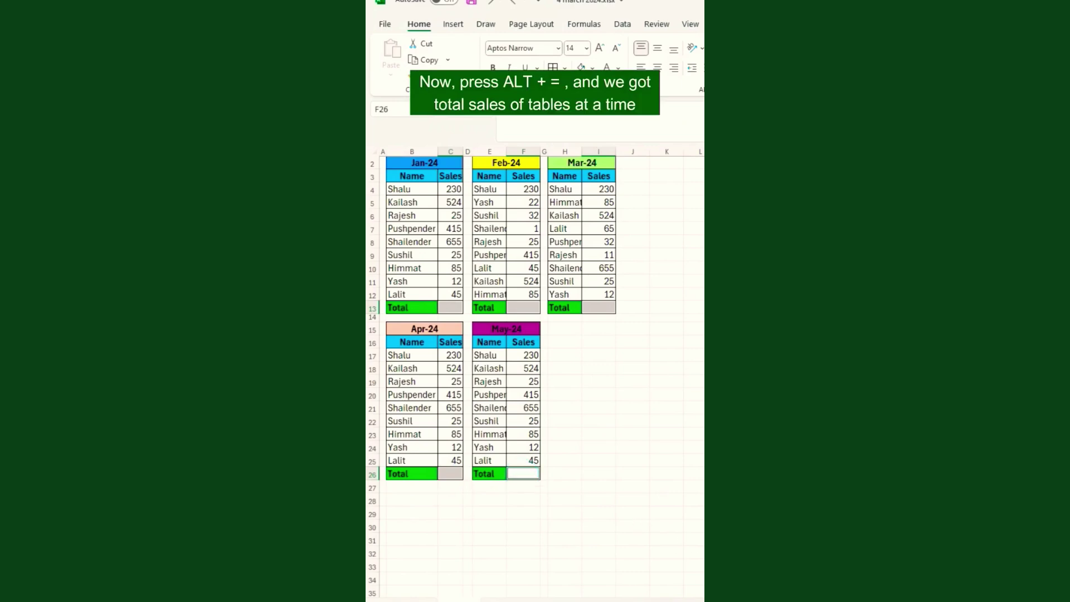
key("alt+equal")
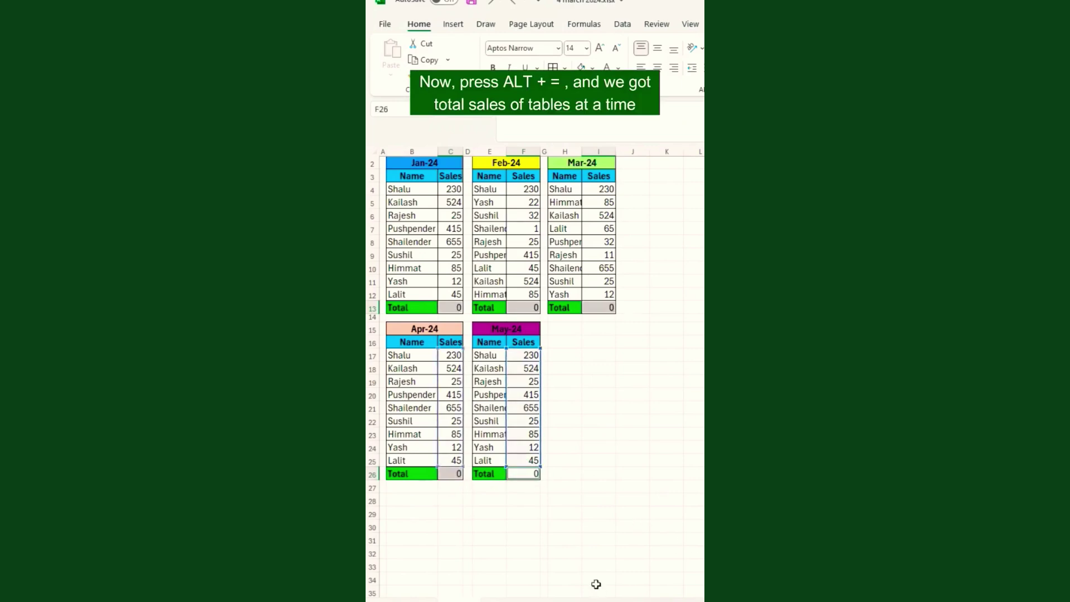
left_click(509, 312)
left_click(434, 492)
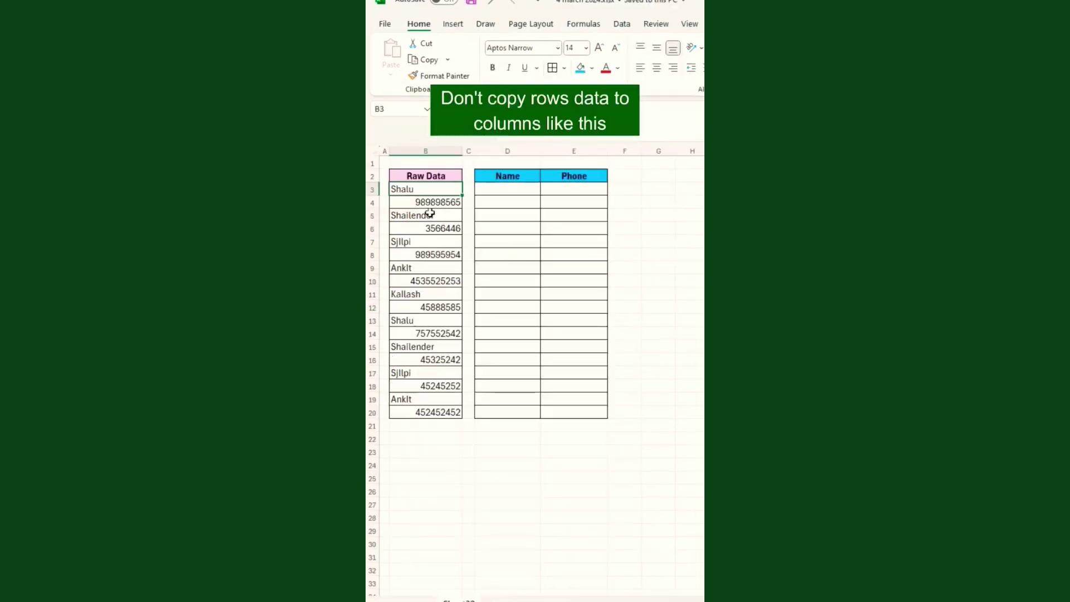
Copy the first name and phone number into D3 and E3 by hand.
key("ctrl+c")
left_click(512, 189)
key("ctrl+v")
left_click(441, 202)
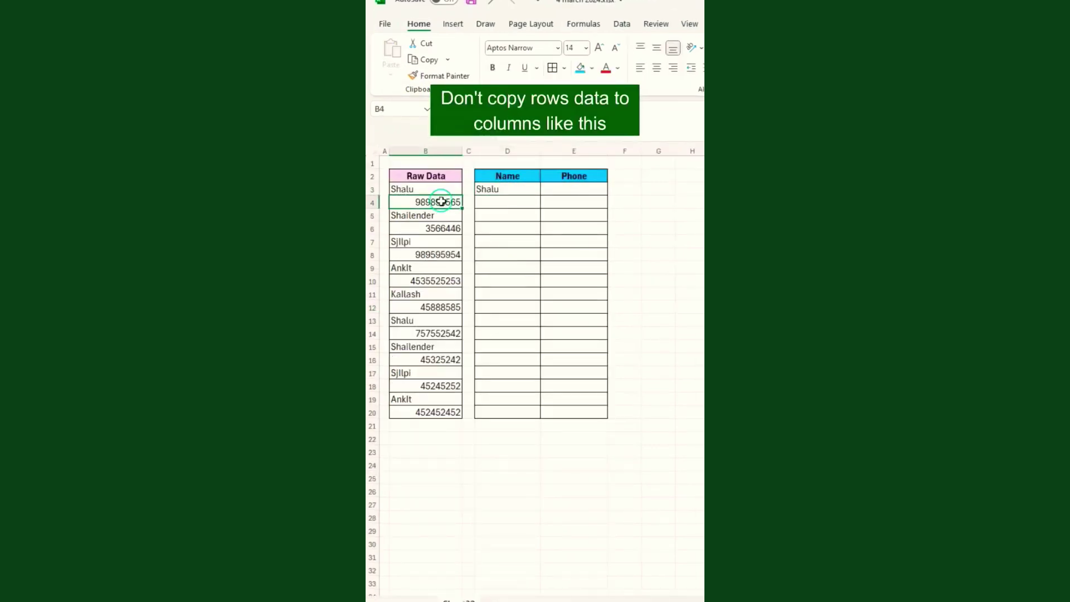
key("ctrl+c")
left_click(569, 196)
key("ctrl+v")
Copy the next name and phone into D4 and E4, then undo the manual pastes.
left_click(426, 215)
key("ctrl+c")
left_click(505, 202)
key("ctrl+v")
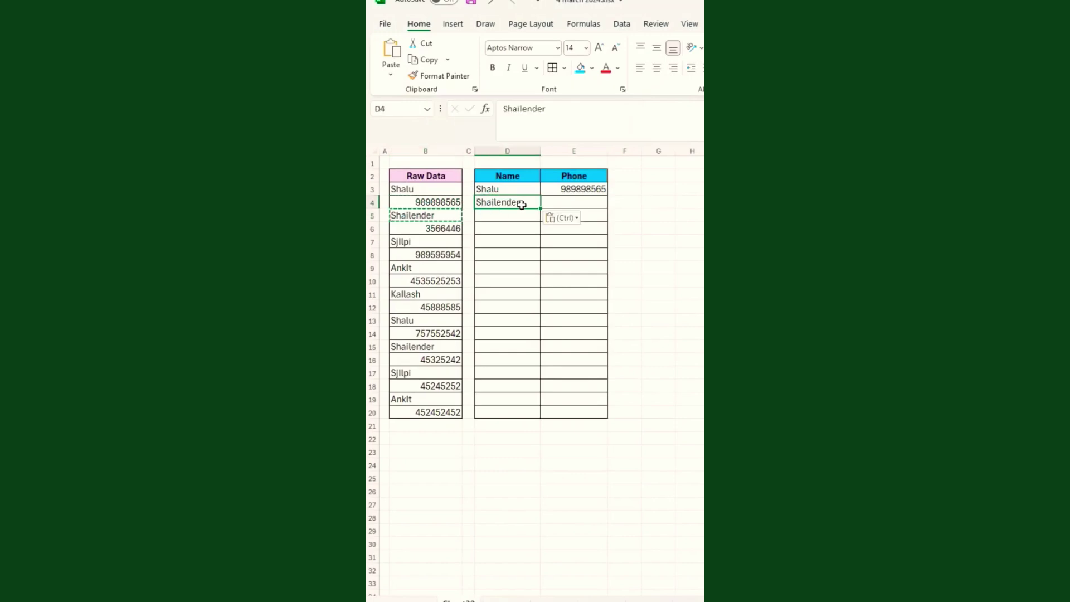
left_click(440, 228)
key("ctrl+c")
left_click(574, 204)
key("ctrl+v")
key("Escape")
key("ctrl+z")
key("ctrl+z")
key("ctrl+z")
key("ctrl+z")
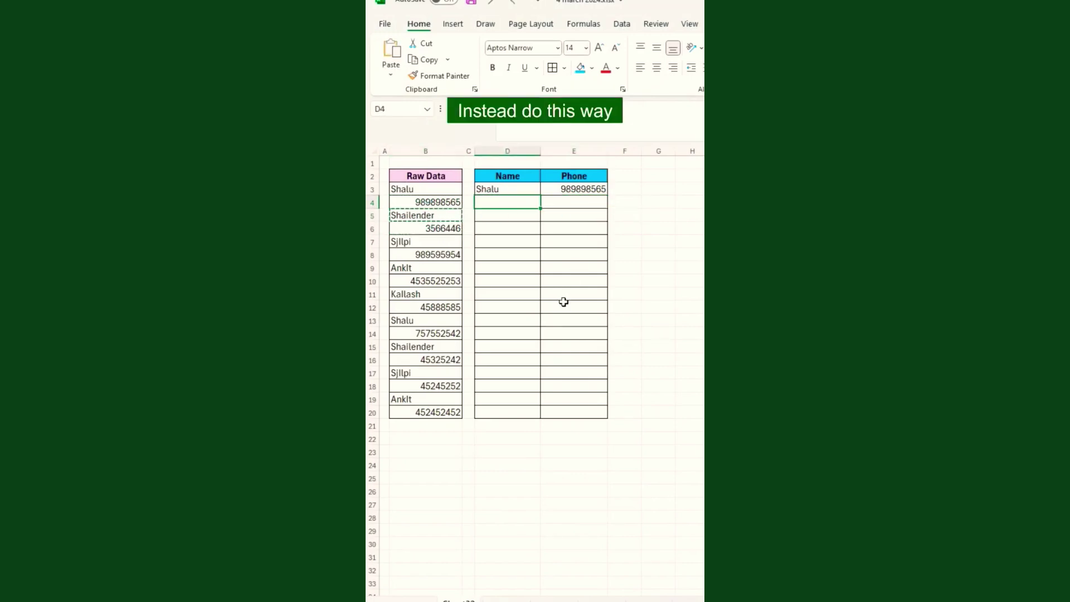
Select only text constants in B3:B20 via Go To Special and paste them into D3.
left_click_drag(407, 189, 440, 412)
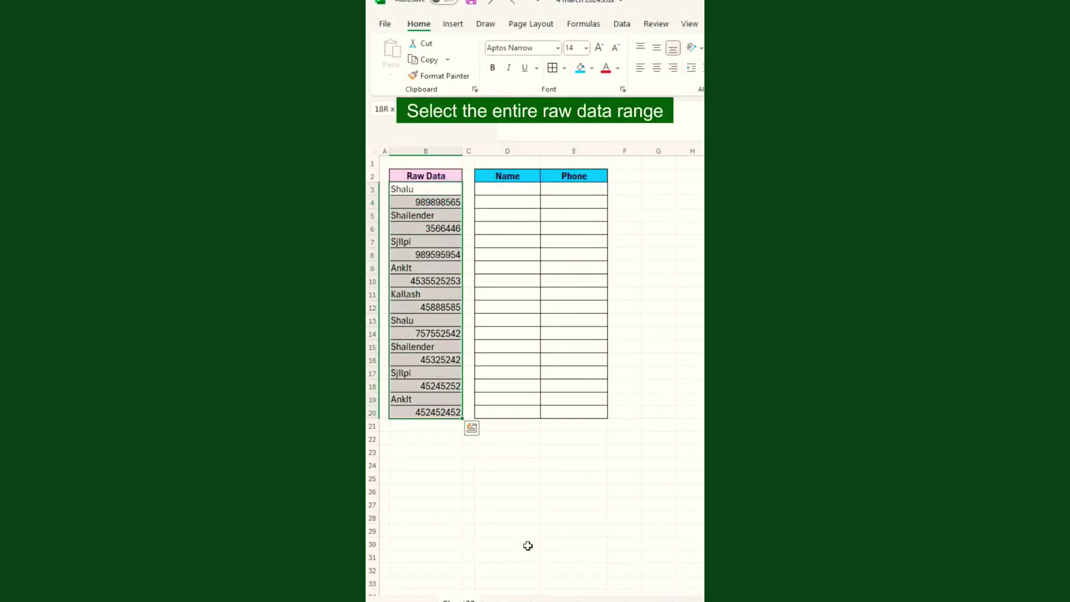
key("ctrl+g")
left_click_drag(577, 312, 470, 338)
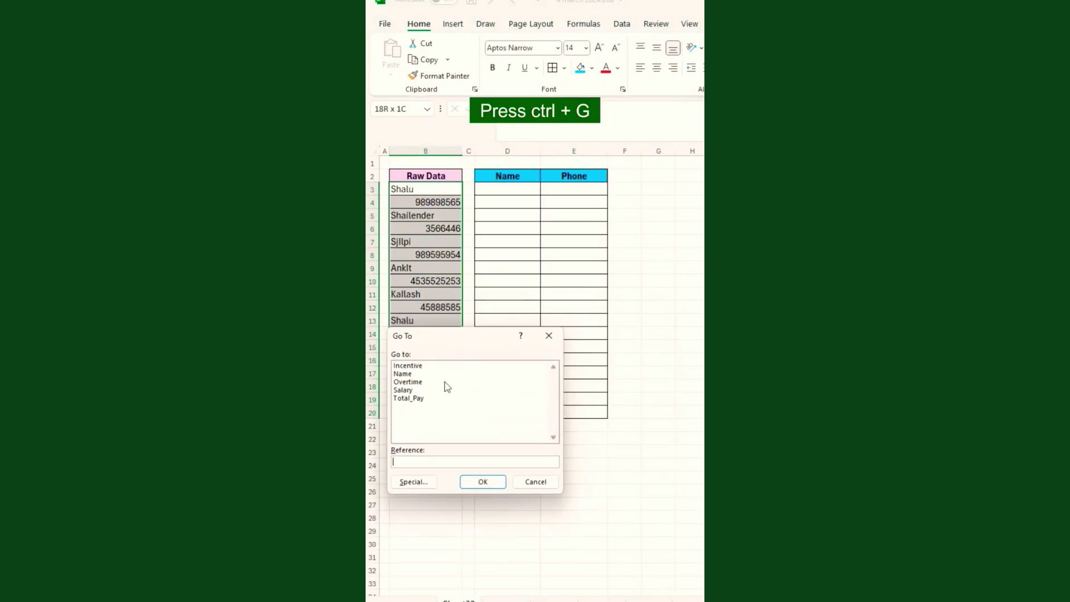
left_click(413, 482)
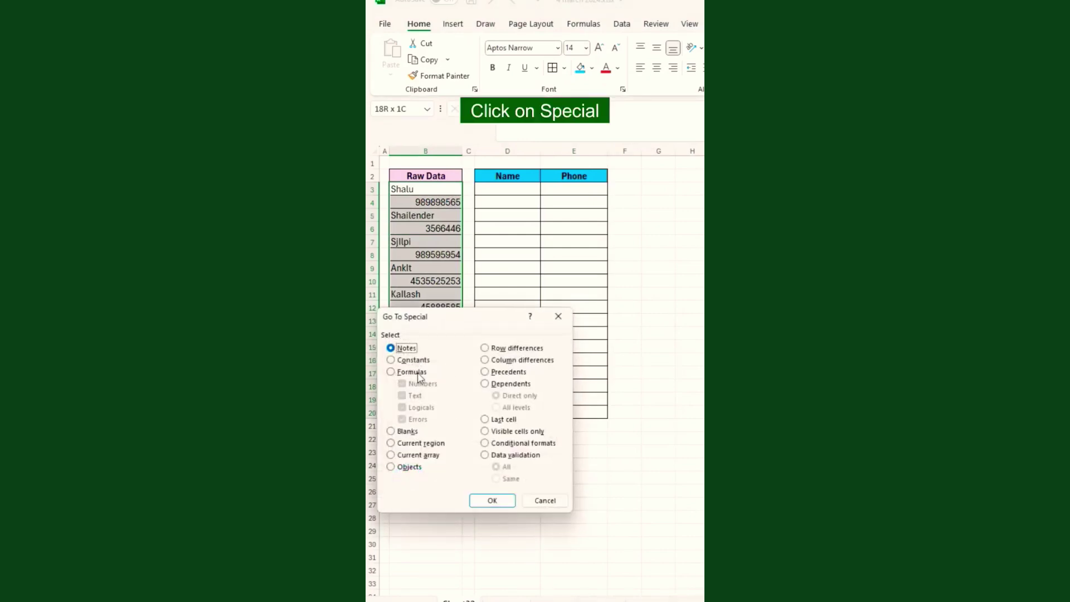
left_click(391, 360)
left_click(402, 383)
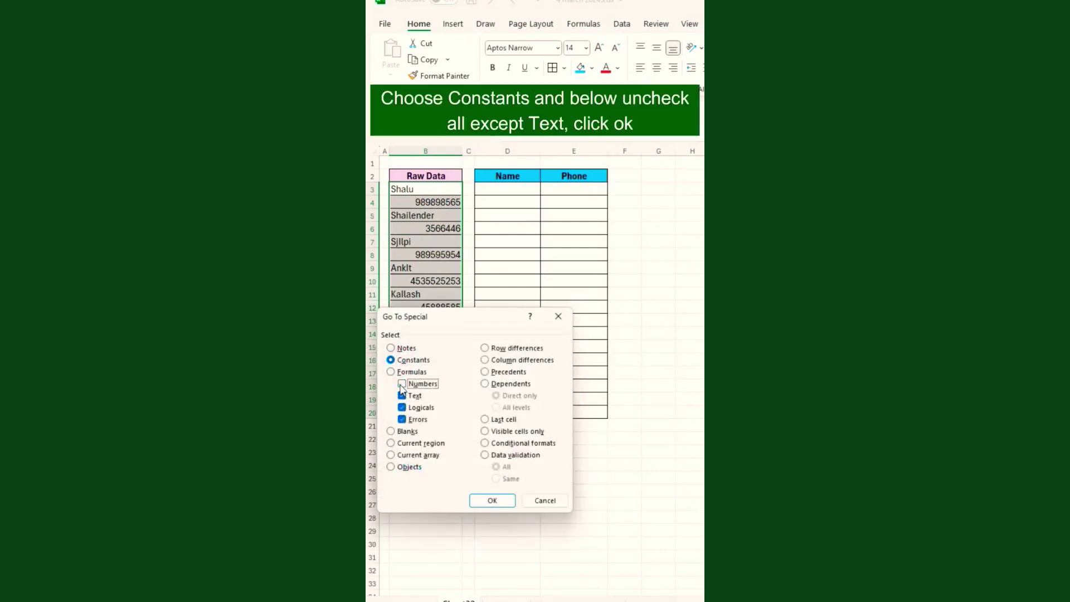
left_click(402, 408)
left_click(402, 419)
left_click(495, 500)
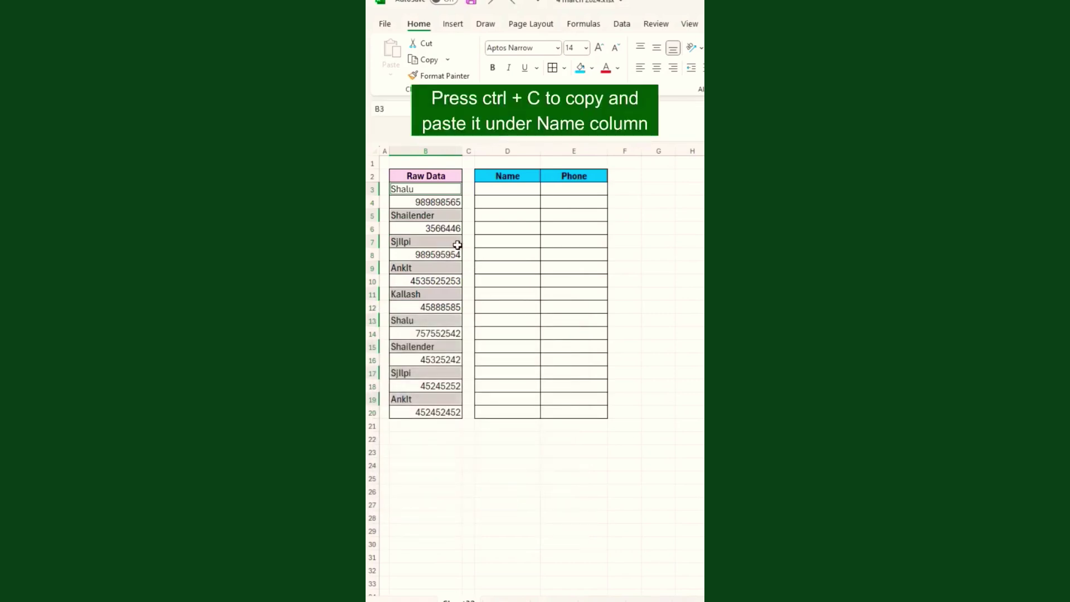
key("ctrl+c")
left_click(502, 190)
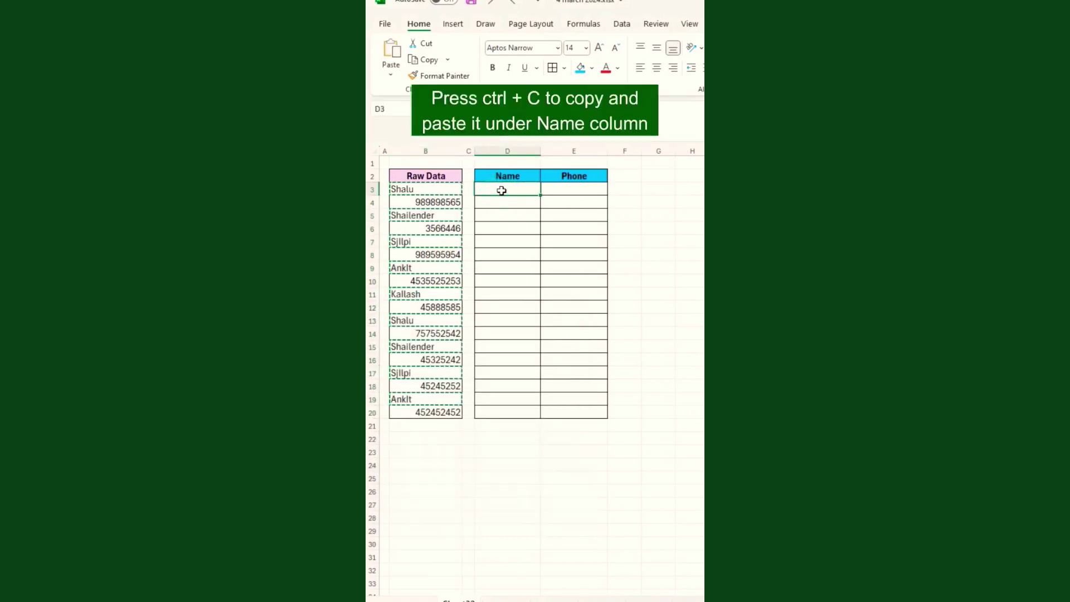
key("ctrl+v")
Select only the numeric constants in the Raw Data list with Go To Special.
left_click(438, 196)
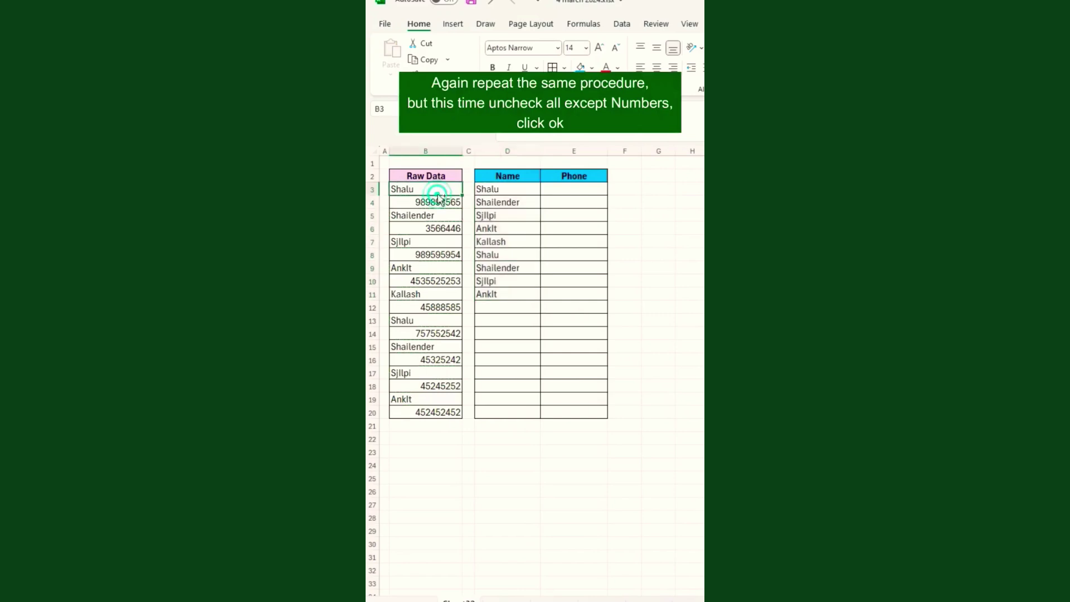
key("ctrl+shift+Down")
key("ctrl+g")
left_click(410, 480)
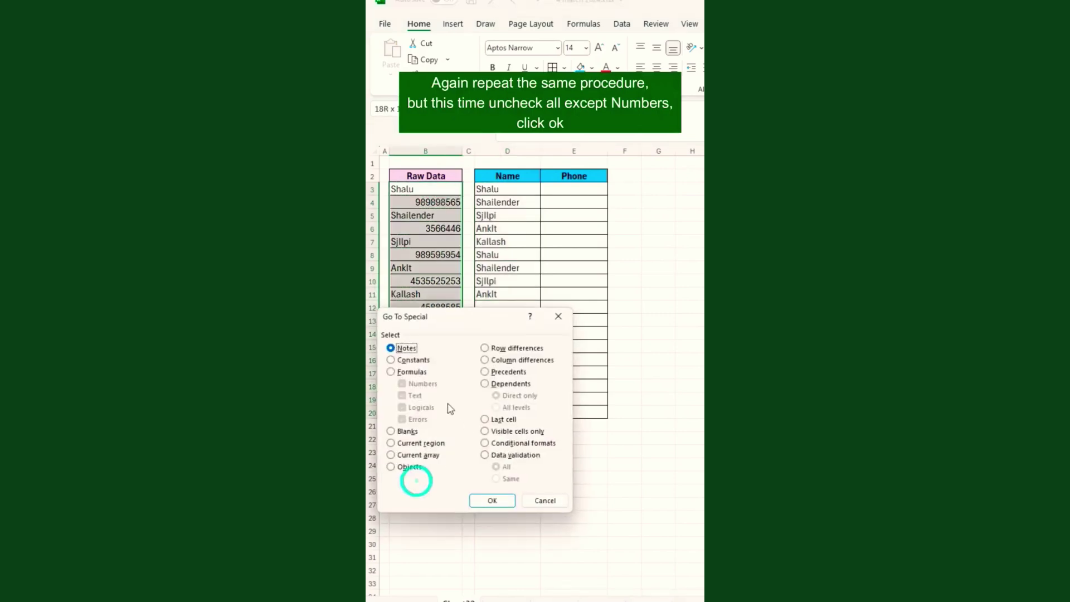
left_click(413, 359)
left_click(401, 395)
left_click(401, 407)
left_click(401, 419)
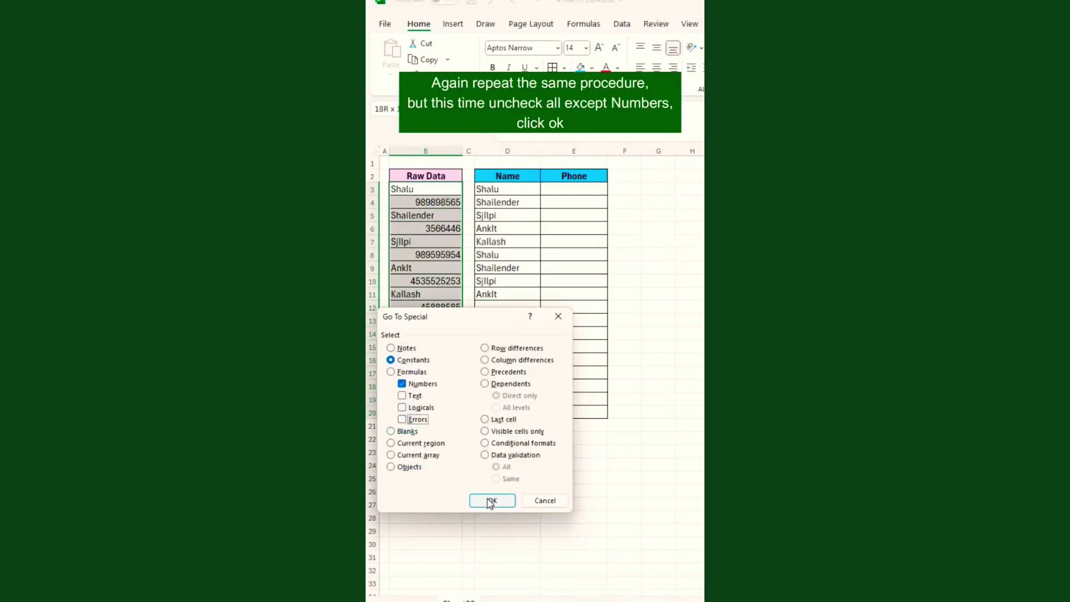
left_click(492, 500)
Copy the selected phone numbers and paste them starting at E3.
key("ctrl+c")
left_click(563, 189)
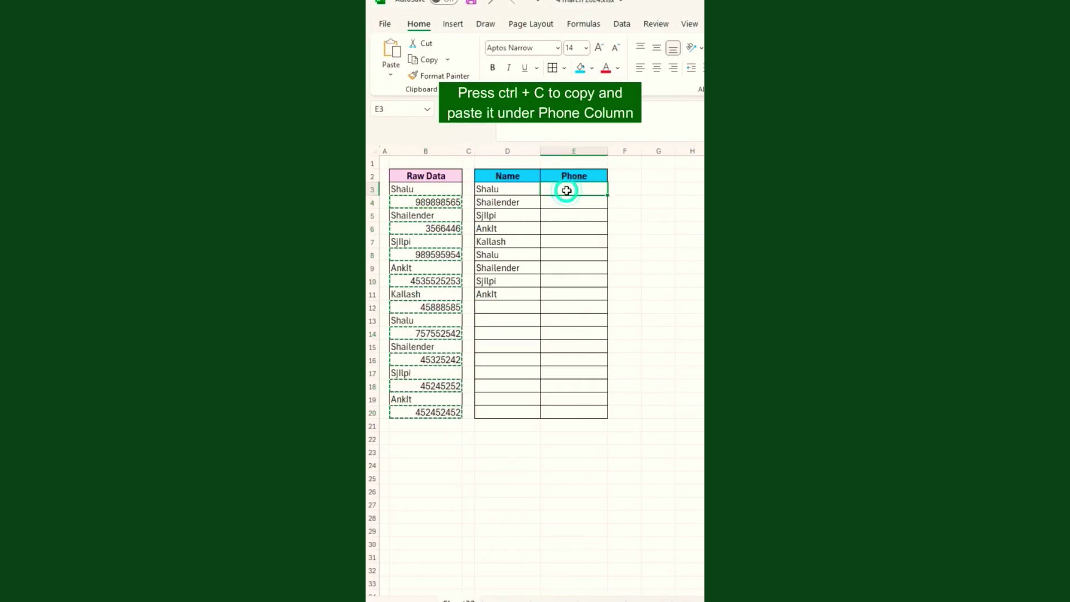
key("ctrl+v")
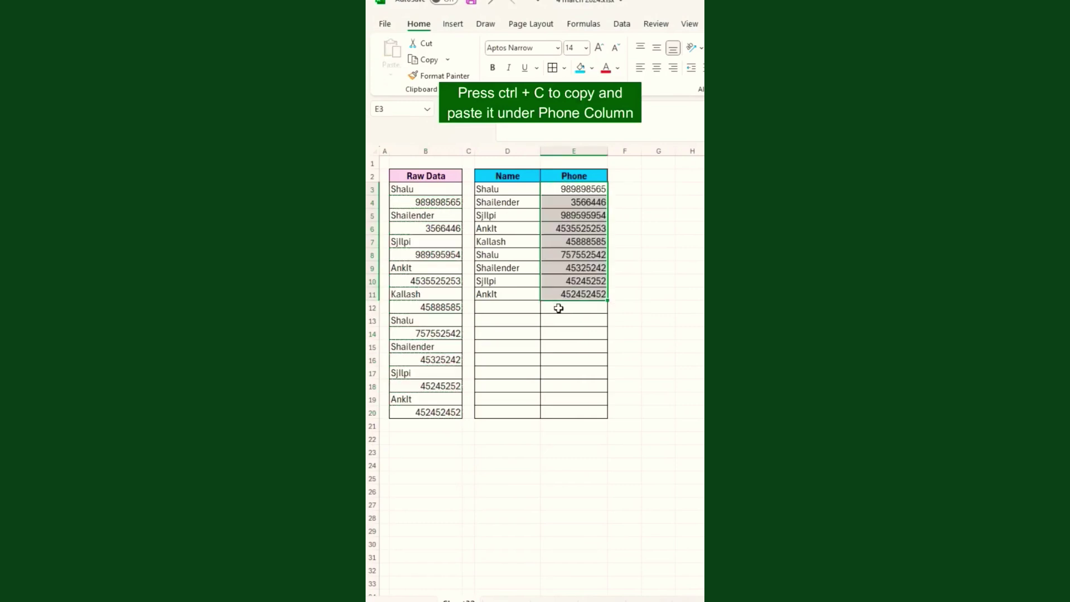
left_click(524, 313)
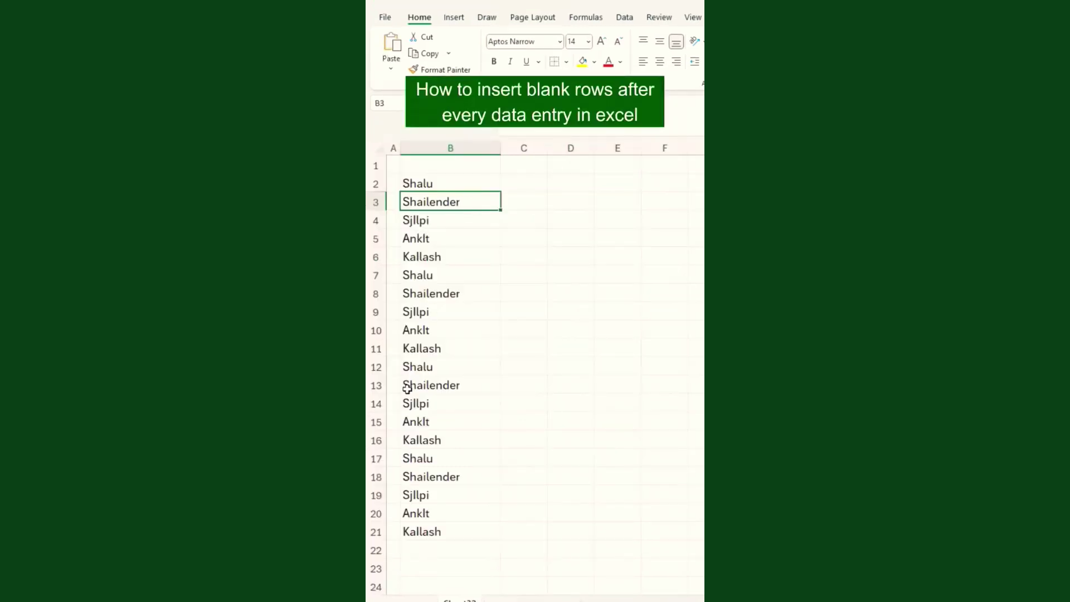
Number the names 1 to 20 in C2:C21 by filling a 1, 2 series down.
left_click(445, 183)
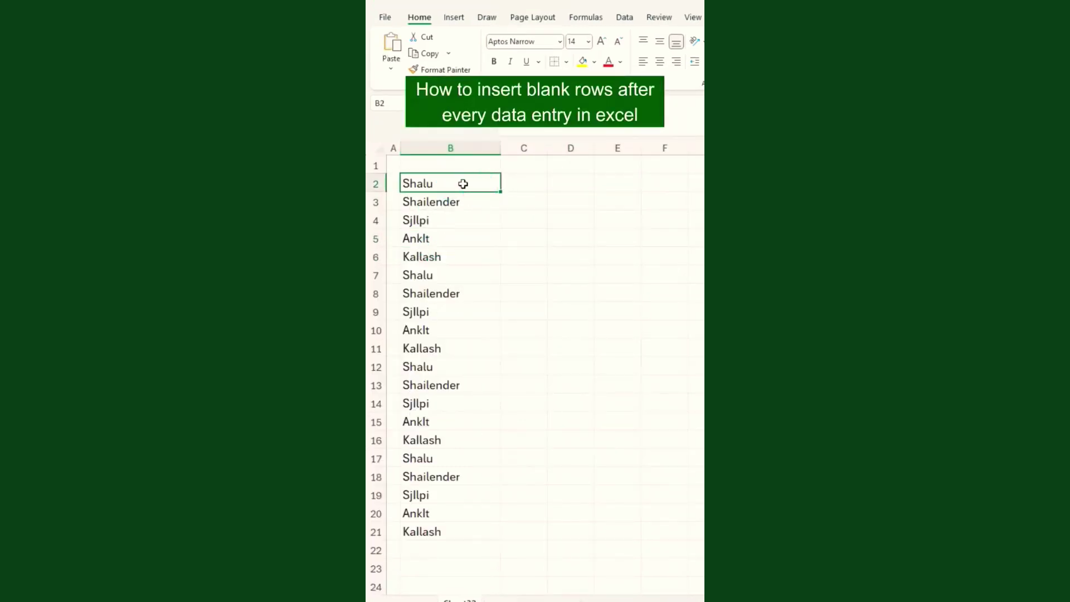
left_click(532, 190)
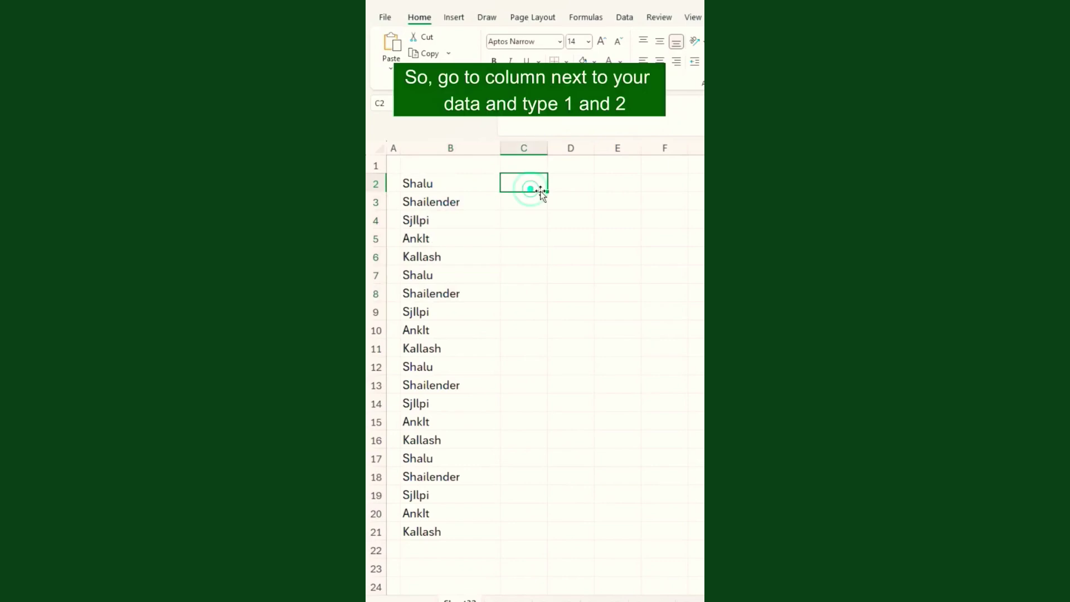
type("1")
key("Return")
type("2")
key("Return")
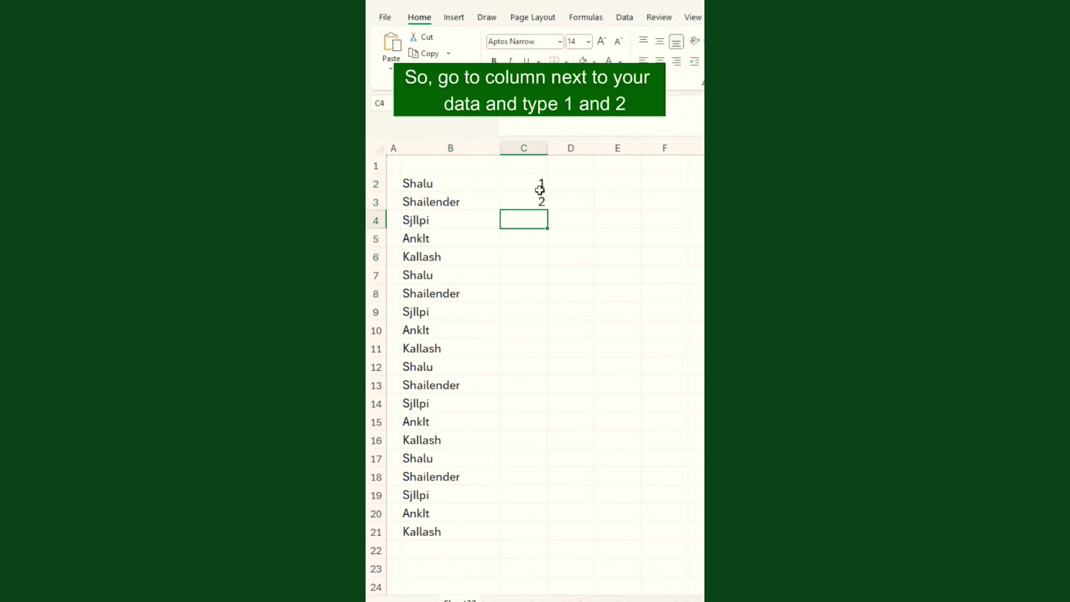
left_click_drag(540, 191, 539, 202)
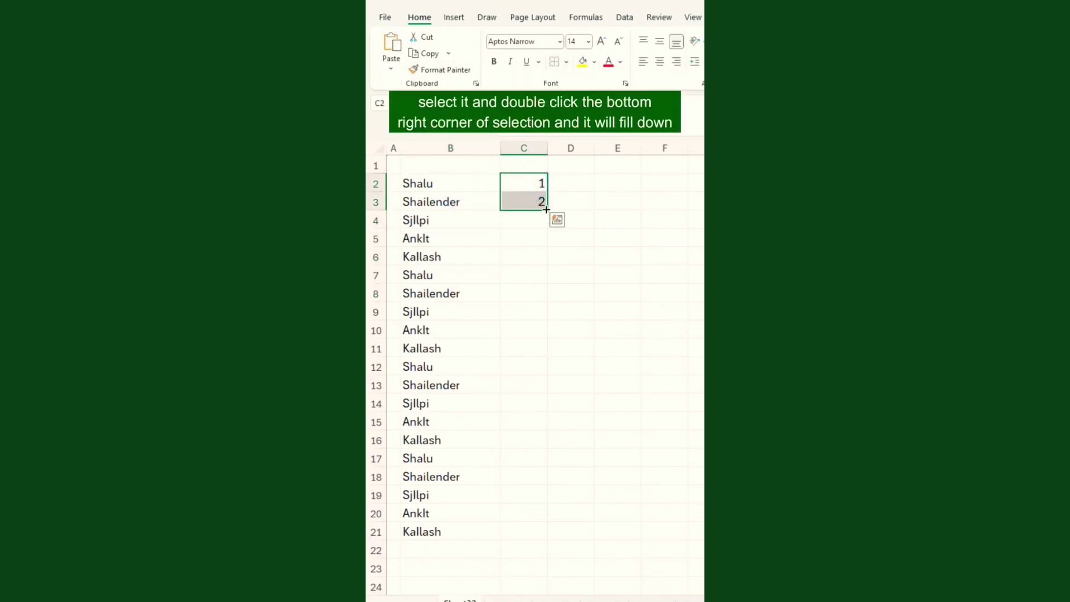
double_click(549, 210)
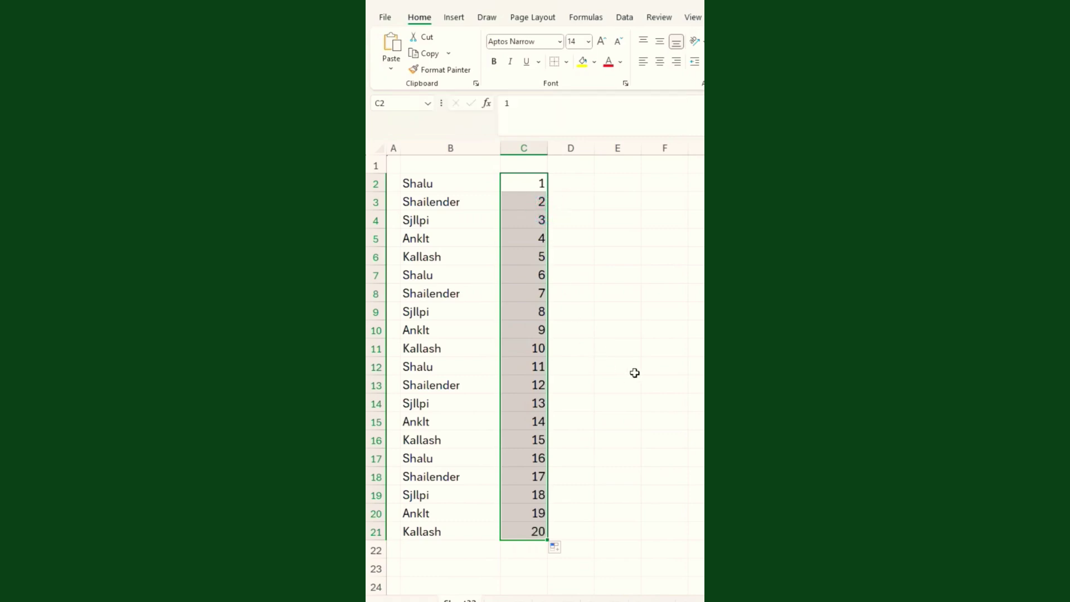
Copy the 1–20 series and paste it again starting at C22.
key("ctrl+c")
scroll(523, 442, "down", 2)
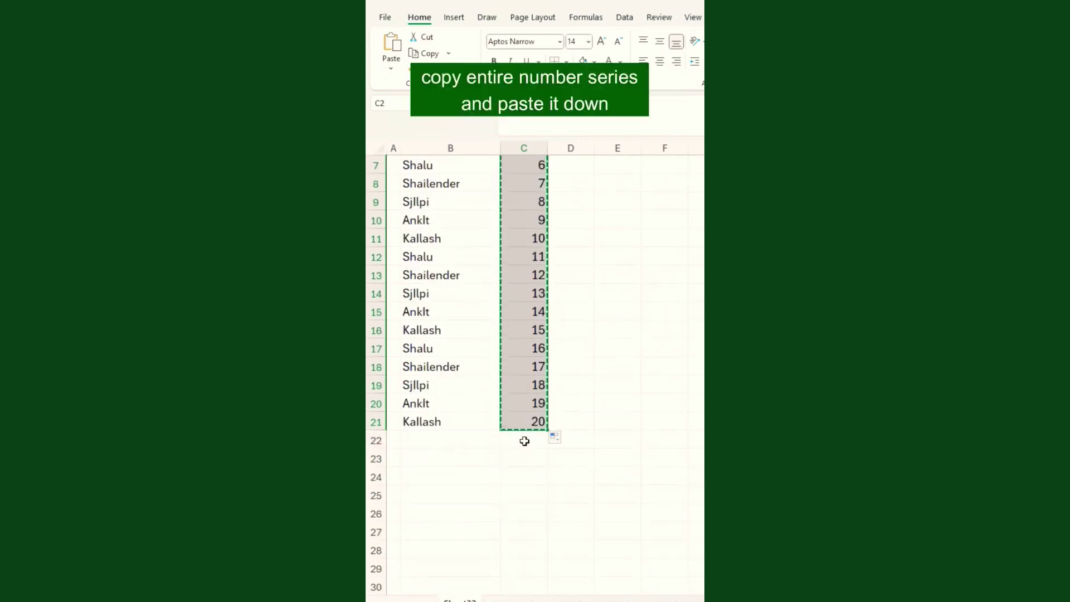
left_click(526, 439)
key("ctrl+v")
Select the names and numbers together from B2 down to C41.
scroll(540, 439, "down", 5)
scroll(497, 299, "up", 7)
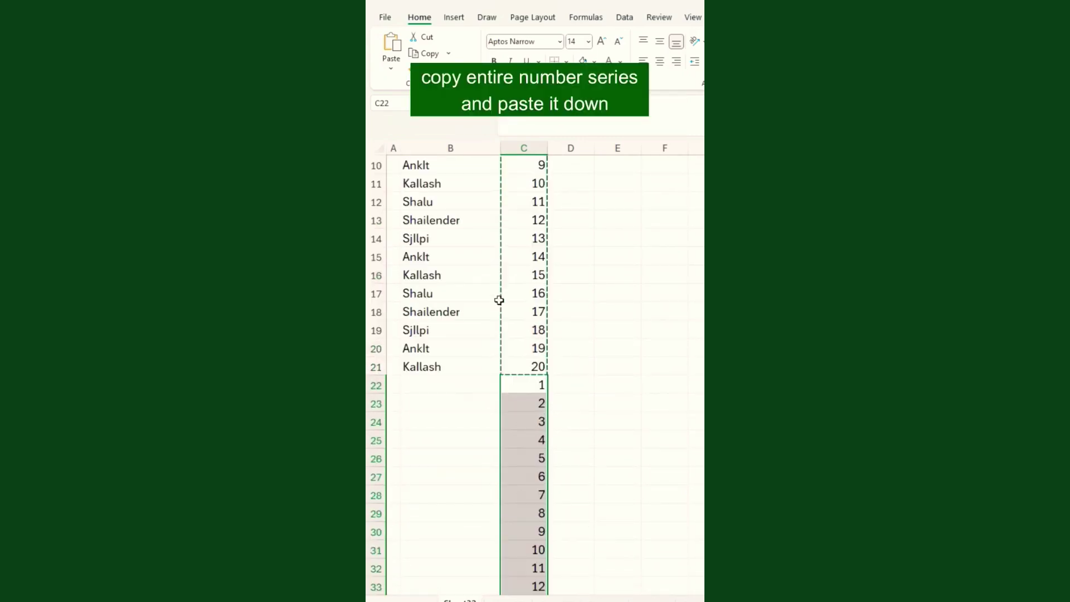
left_click(494, 201)
left_click_drag(498, 183, 507, 349)
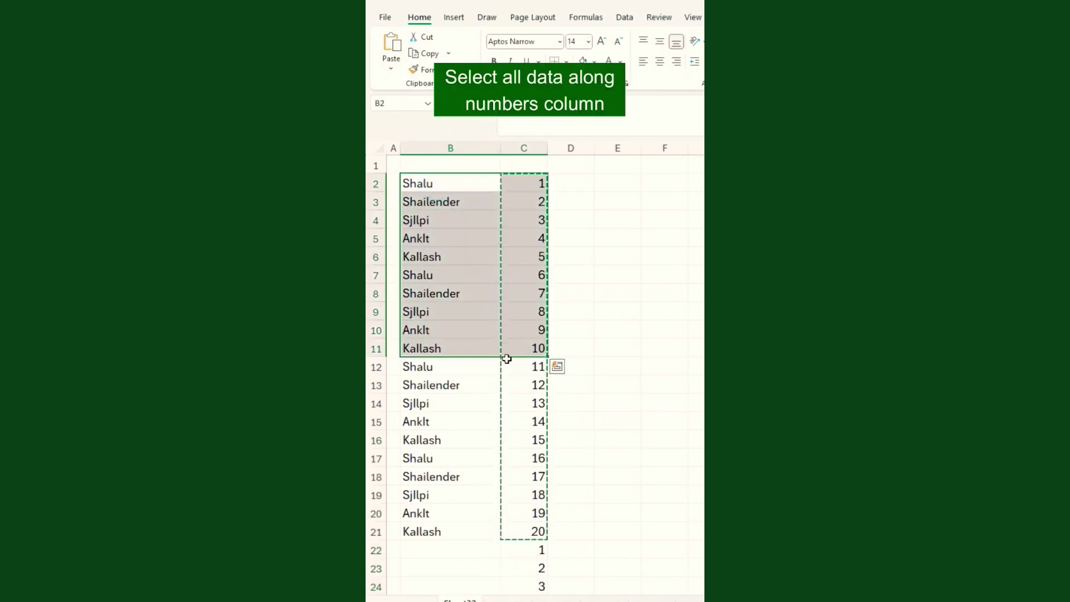
scroll(551, 489, "down", 3)
scroll(551, 489, "down", 5)
left_click(520, 454, "shift")
Turn on filters and sort column C smallest to largest so blank rows interleave the names.
scroll(521, 390, "up", 8)
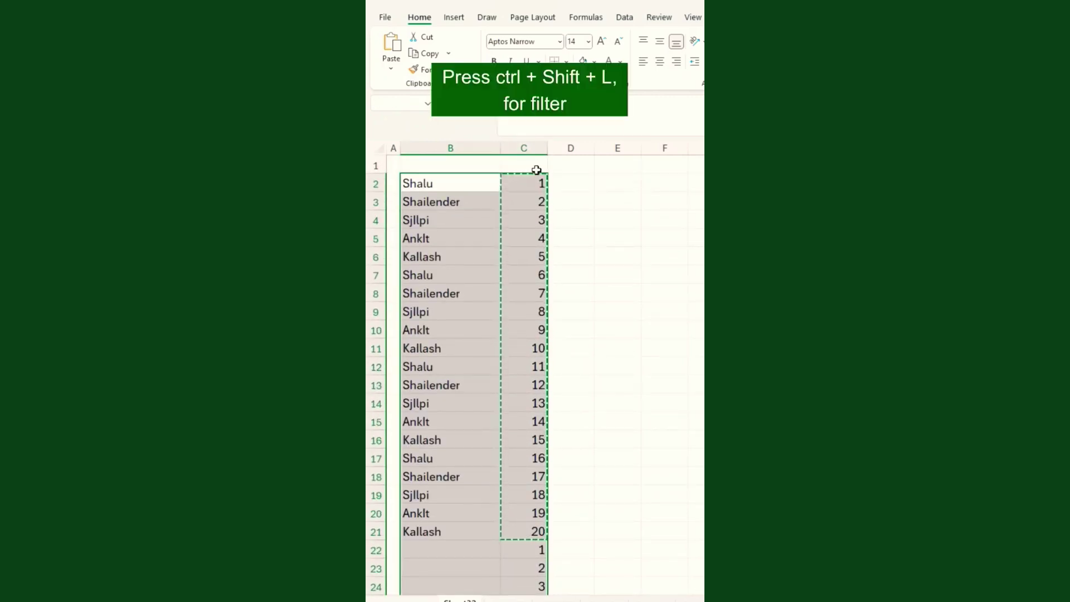
key("ctrl+shift+l")
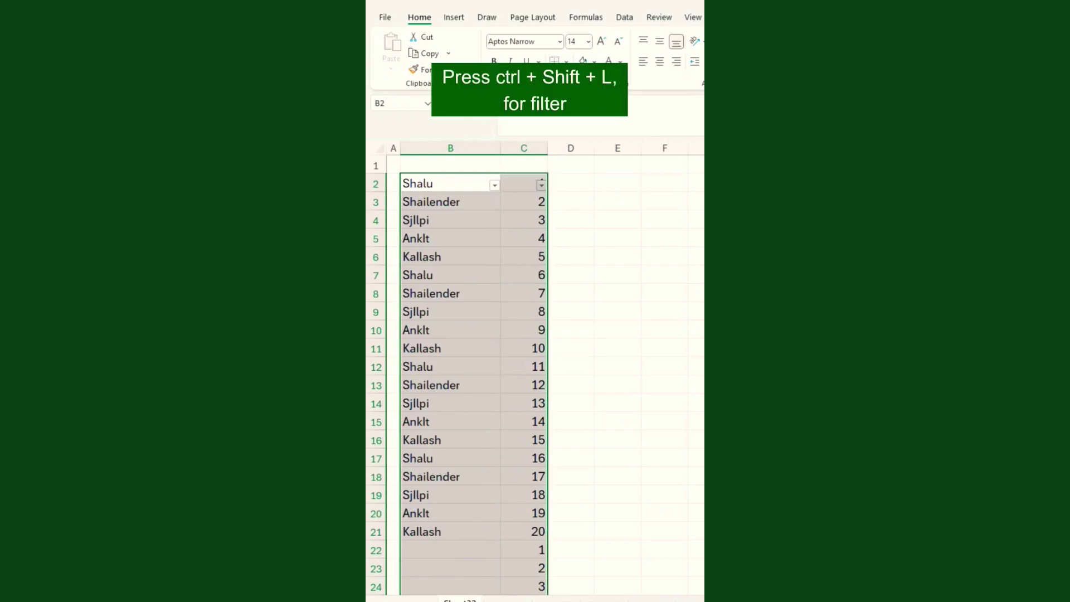
left_click(541, 186)
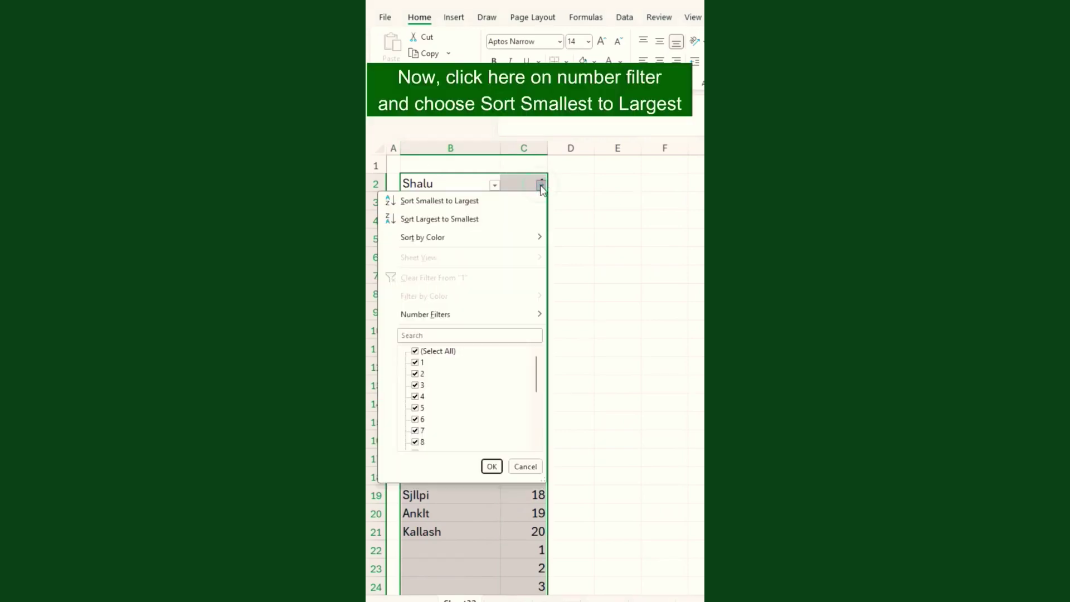
left_click(462, 203)
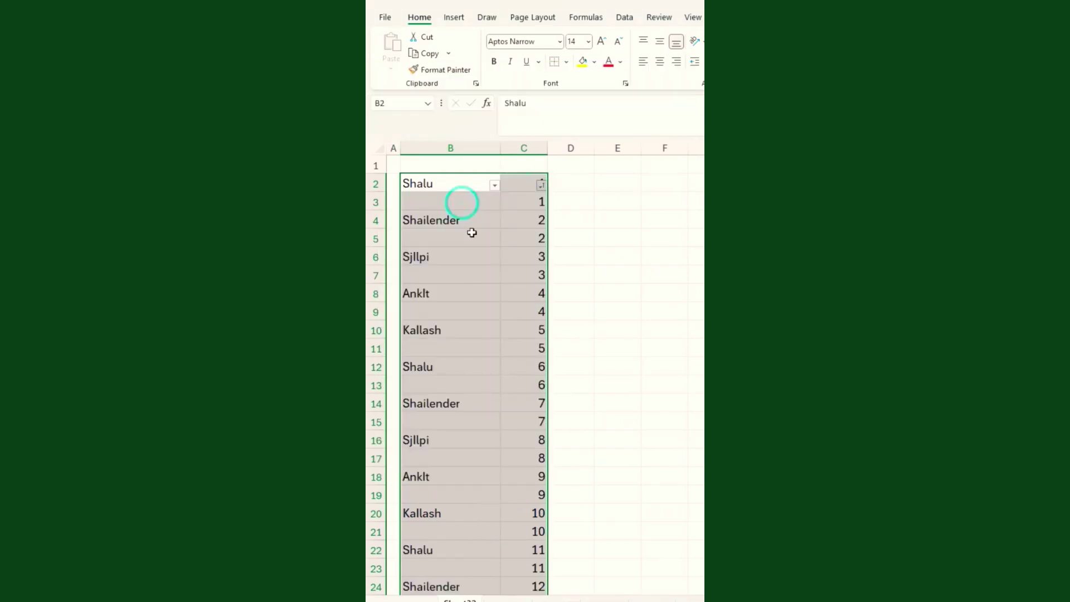
left_click(473, 240)
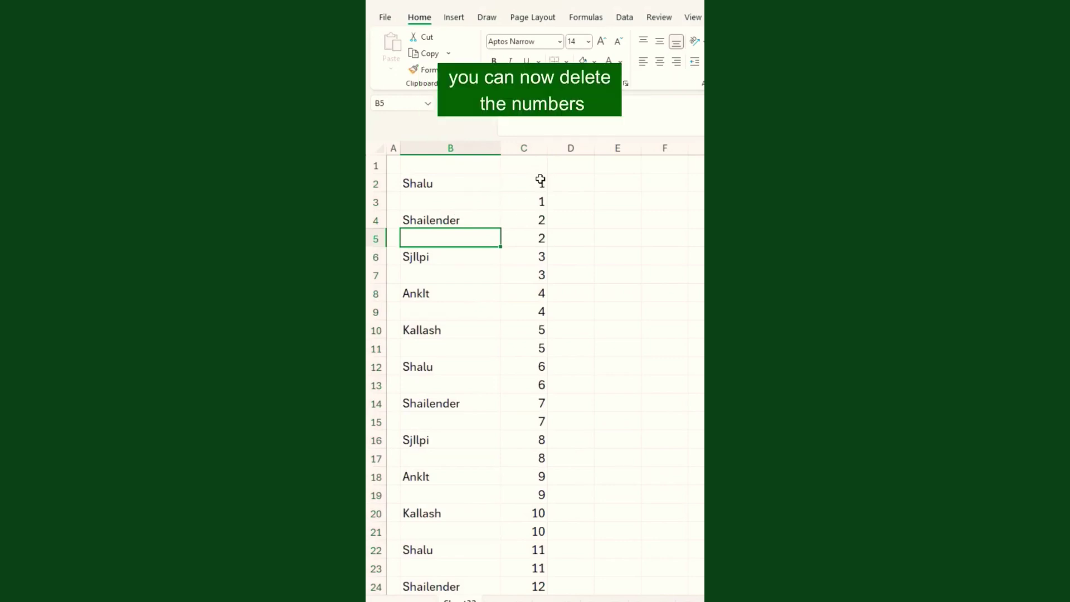
Delete the helper numbers from column C, leaving cell C2 selected.
left_click(535, 180)
key("ctrl+shift+Down")
key("Delete")
scroll(533, 213, "up", 6)
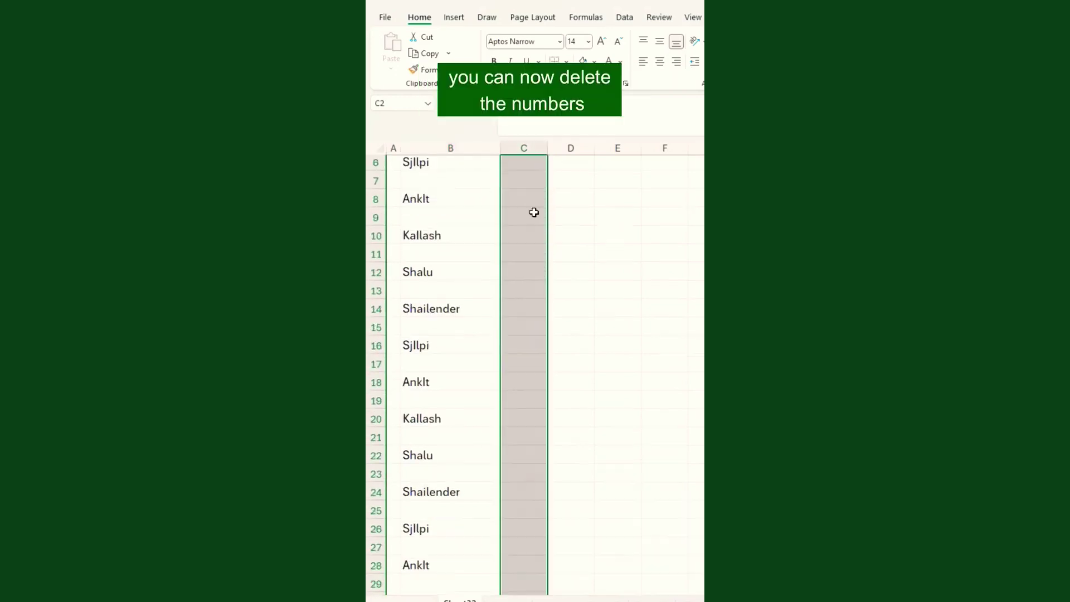
scroll(592, 340, "down", 4)
scroll(592, 340, "down", 5)
scroll(592, 340, "up", 9)
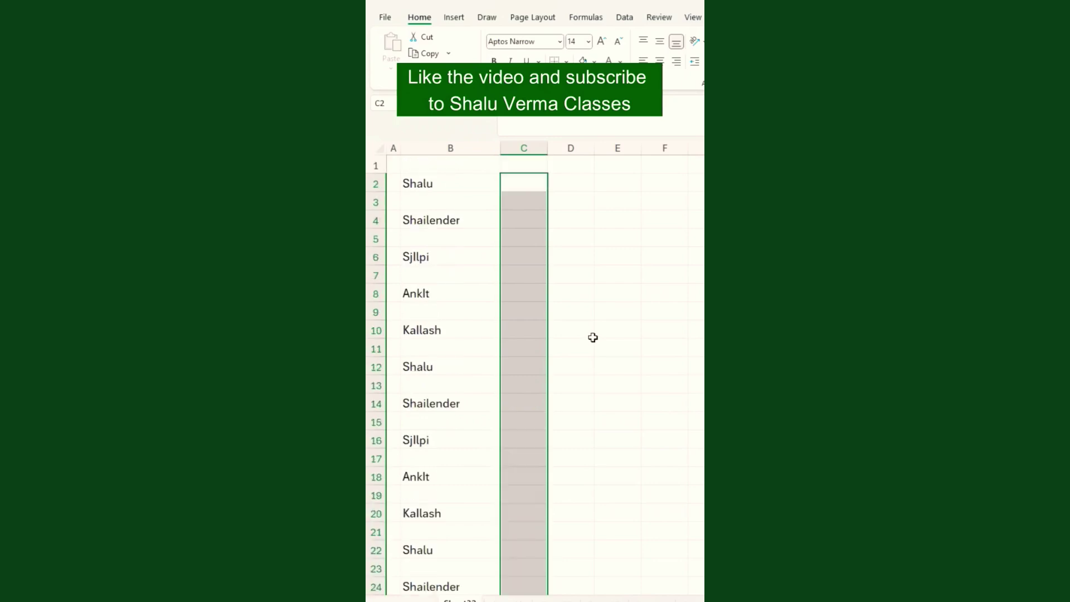
left_click(508, 180)
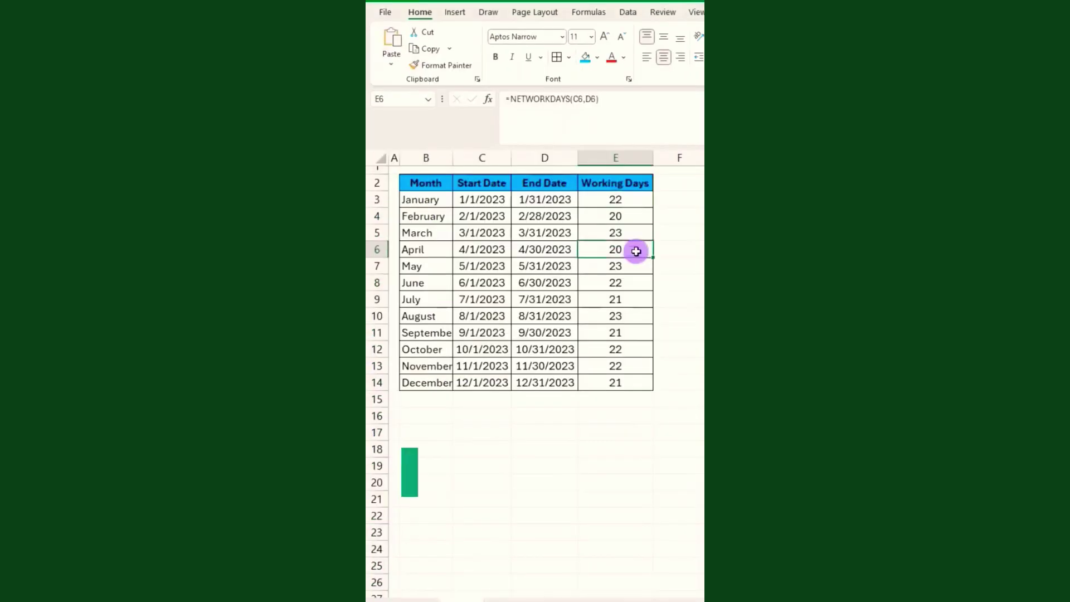
Inspect the NETWORKDAYS formulas in E3 and E4 of the Working Days table.
left_click_drag(424, 199, 615, 283)
left_click(553, 250)
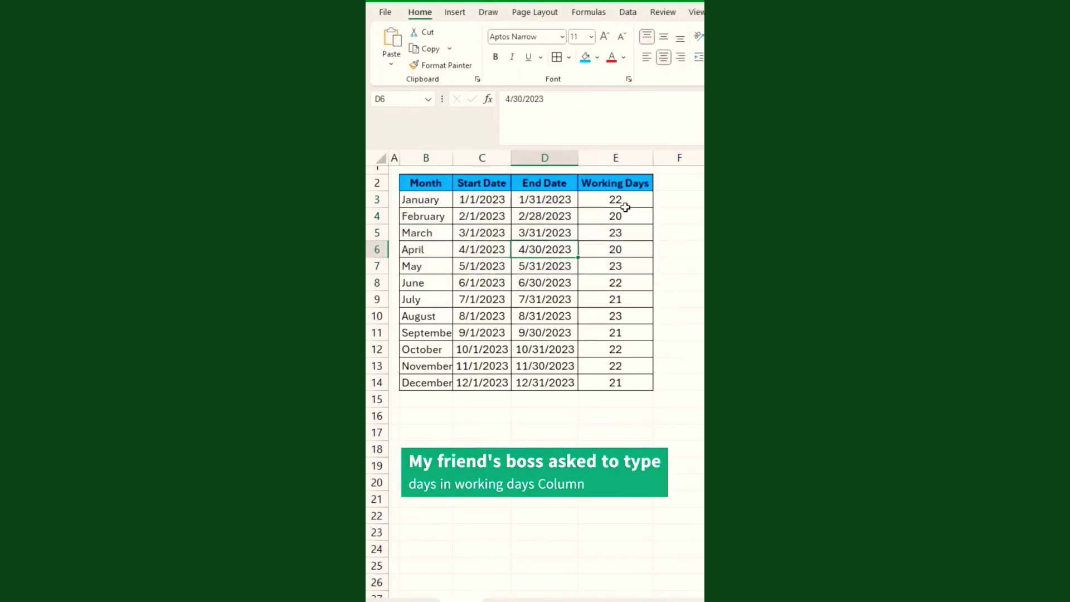
left_click_drag(626, 203, 627, 247)
left_click(629, 199)
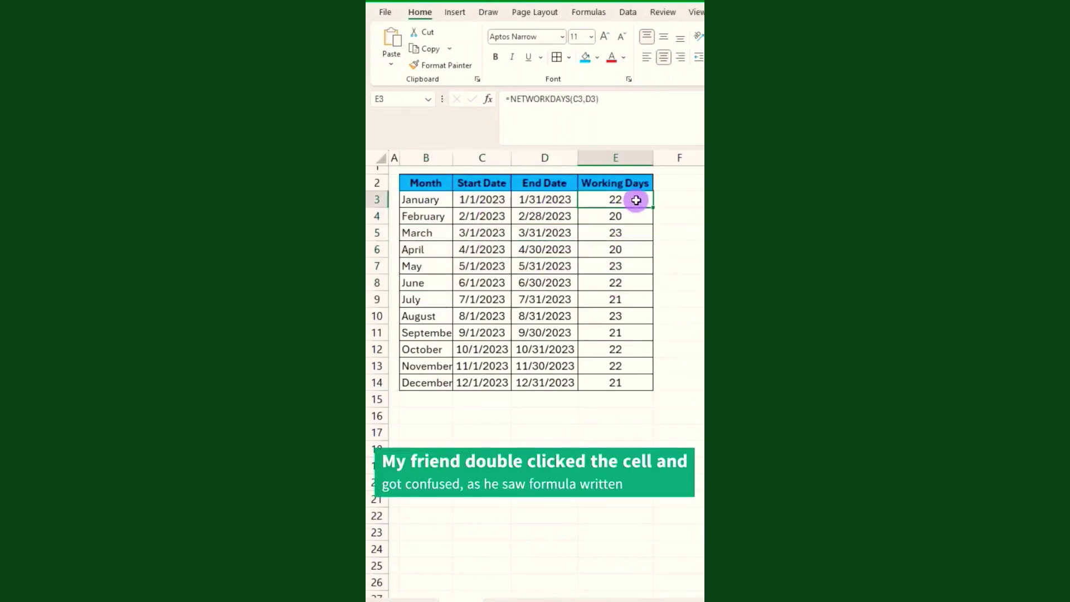
double_click(634, 201)
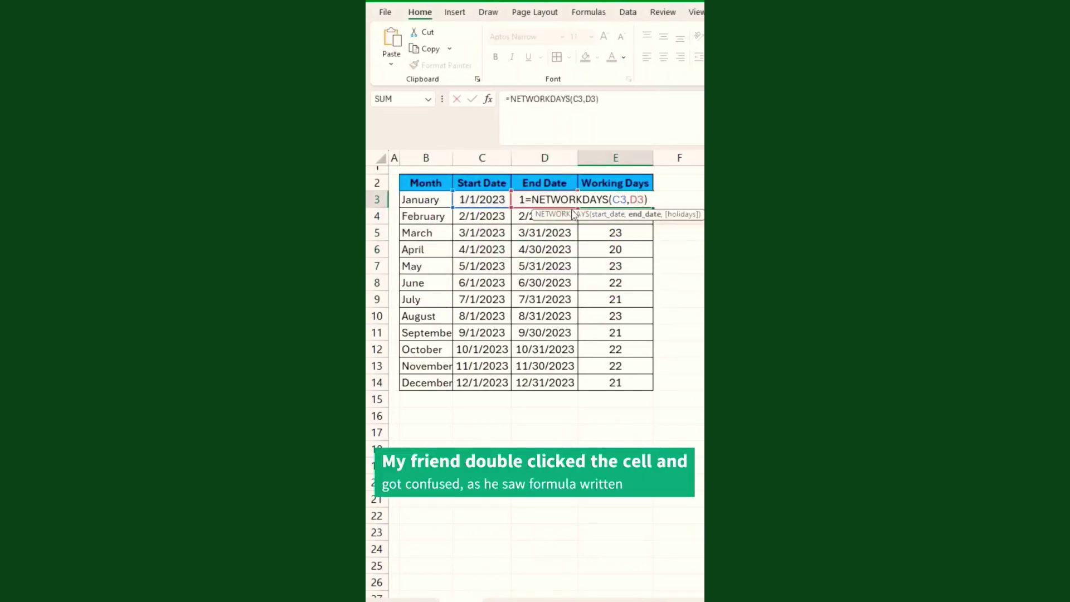
key("Escape")
double_click(618, 218)
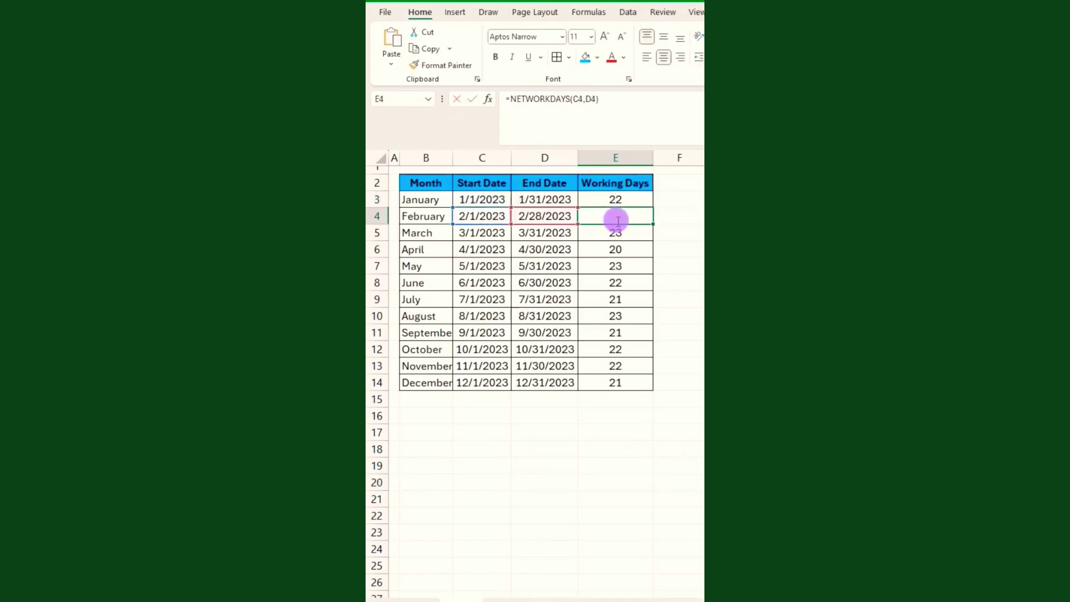
key("Escape")
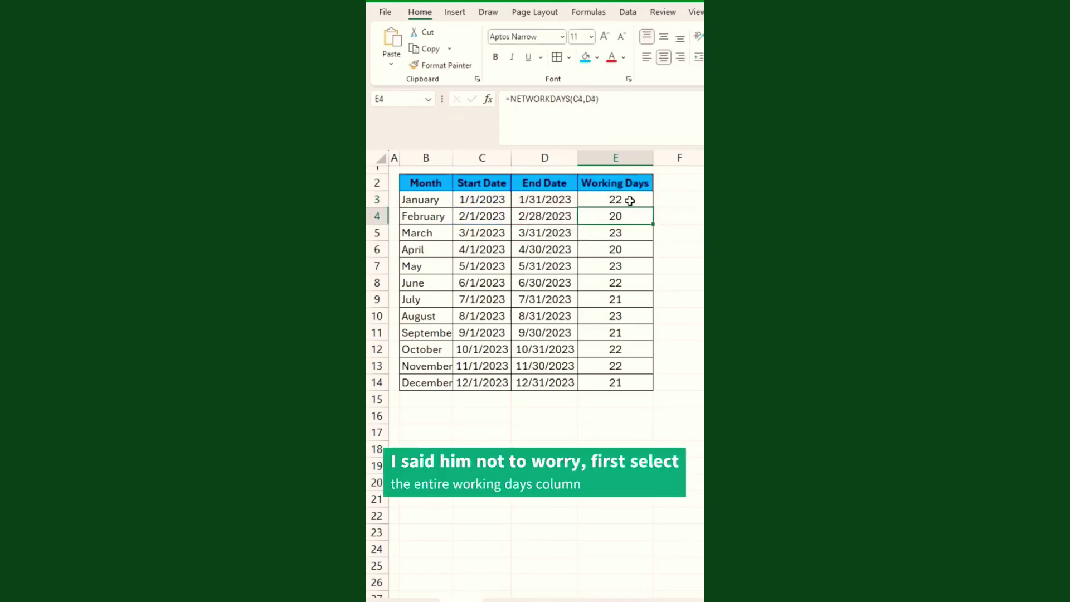
Give the Working Days results E3:E14 the custom number format 0 "Days".
left_click_drag(630, 201, 630, 378)
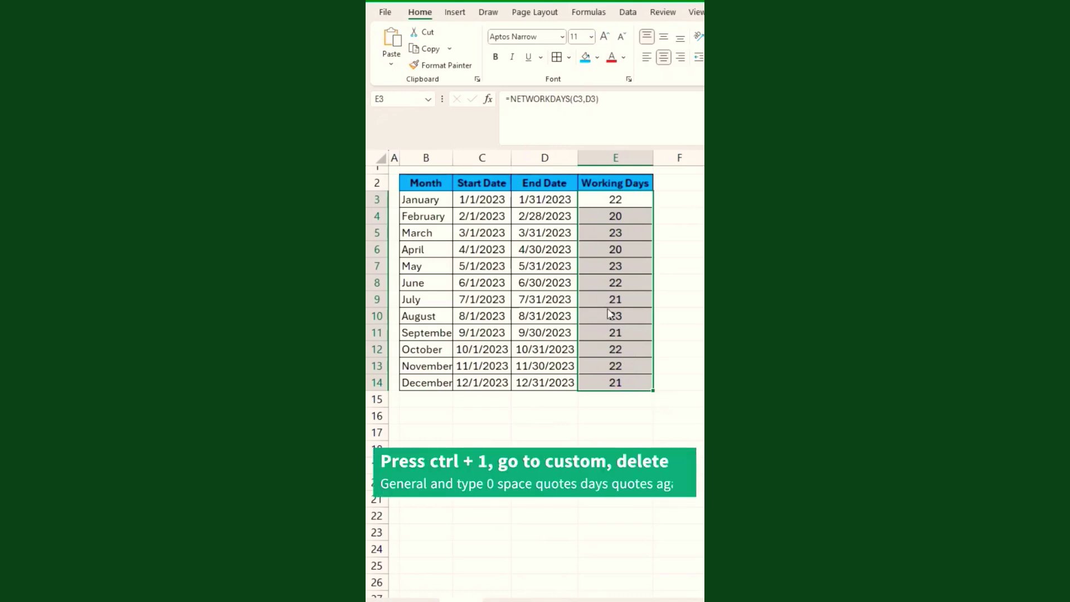
key("ctrl+1")
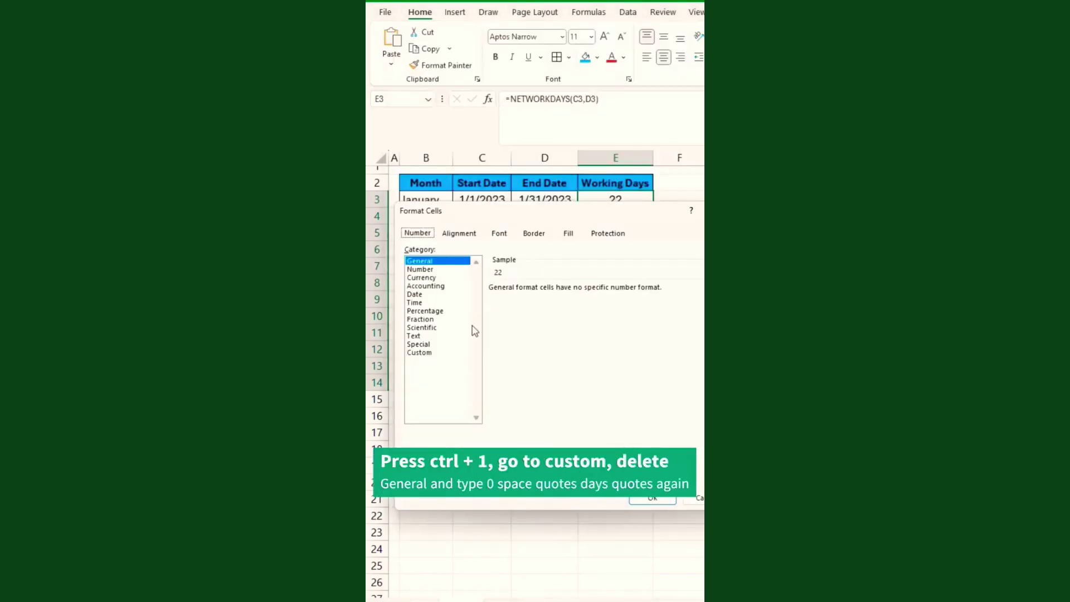
left_click(438, 352)
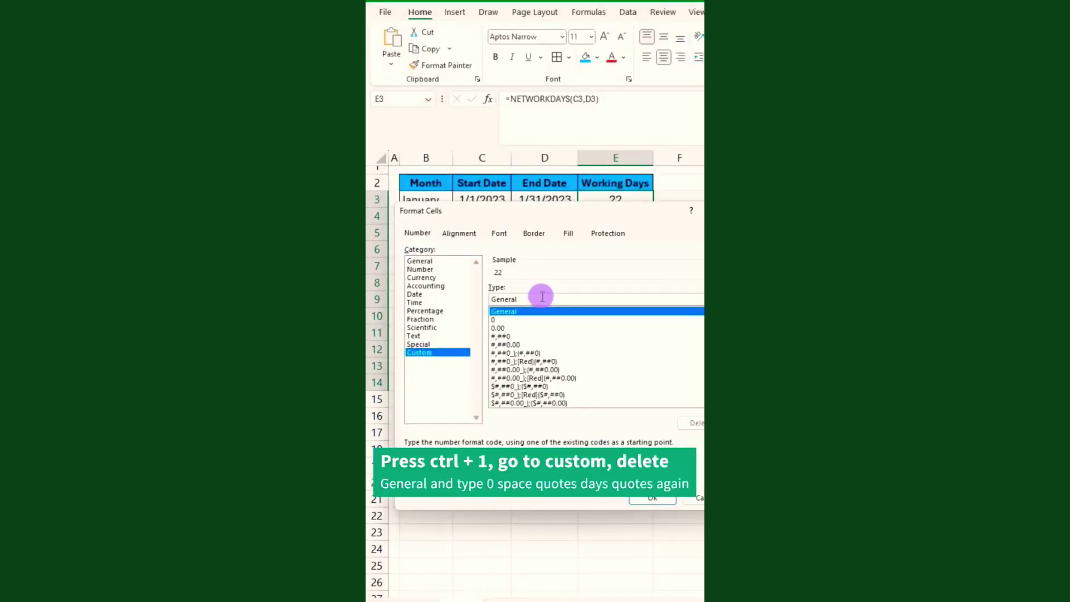
left_click_drag(540, 296, 460, 296)
key("Delete")
type("0 \"Days")
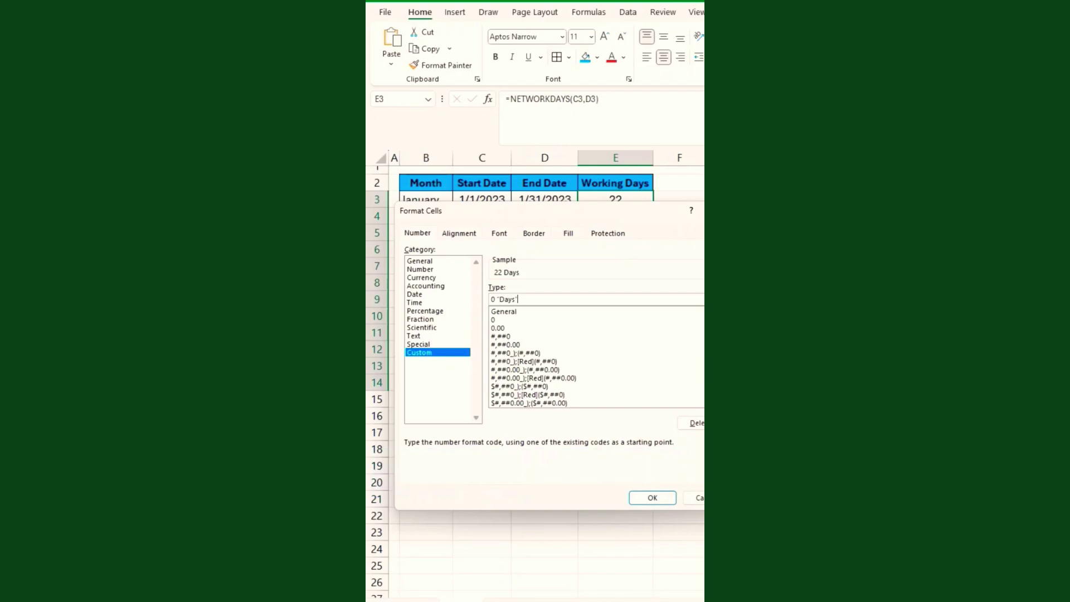
key("Return")
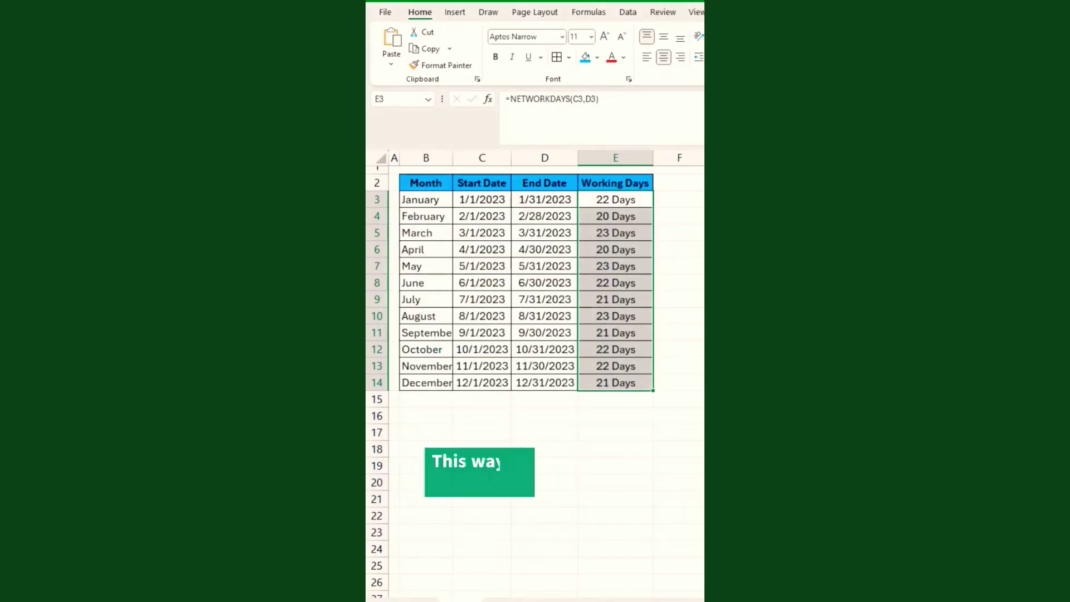
Review E3's formula and the Days-formatted Working Days values.
left_click(636, 277)
double_click(621, 206)
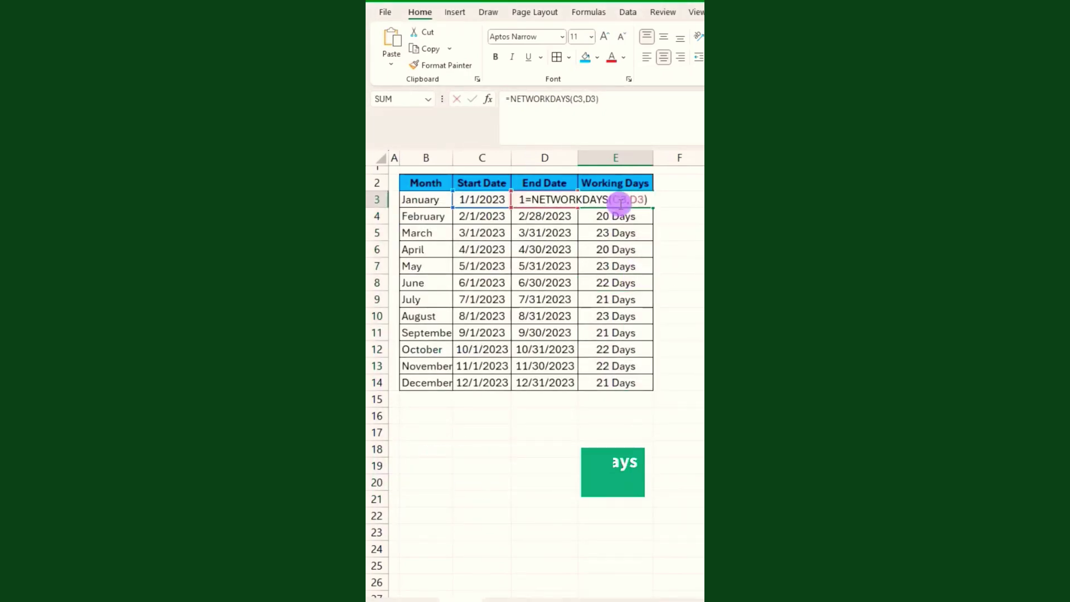
key("Escape")
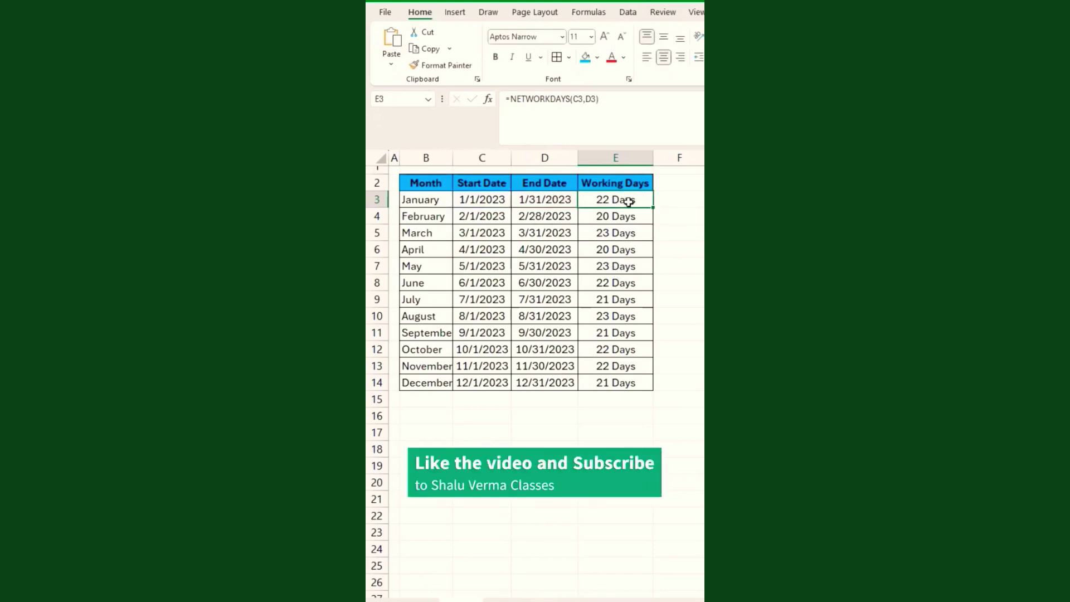
left_click_drag(623, 201, 626, 316)
left_click(611, 353)
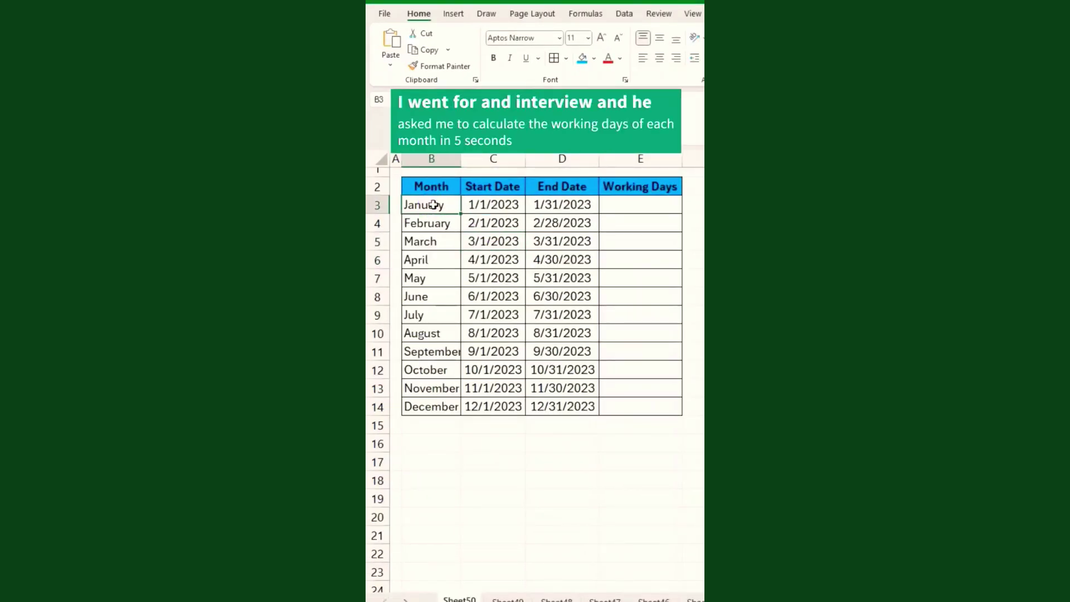
Enter =NETWORKDAYS(C3,D3) in E3 for January's working days.
left_click(480, 205)
left_click_drag(480, 204, 540, 259)
left_click(612, 206)
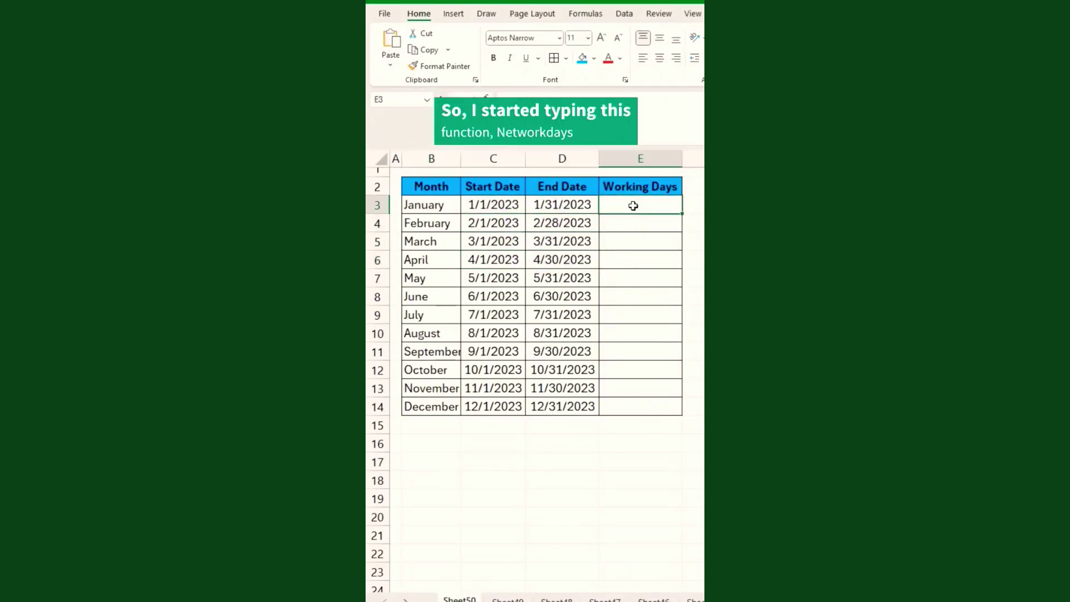
type("=networkd")
key("Tab")
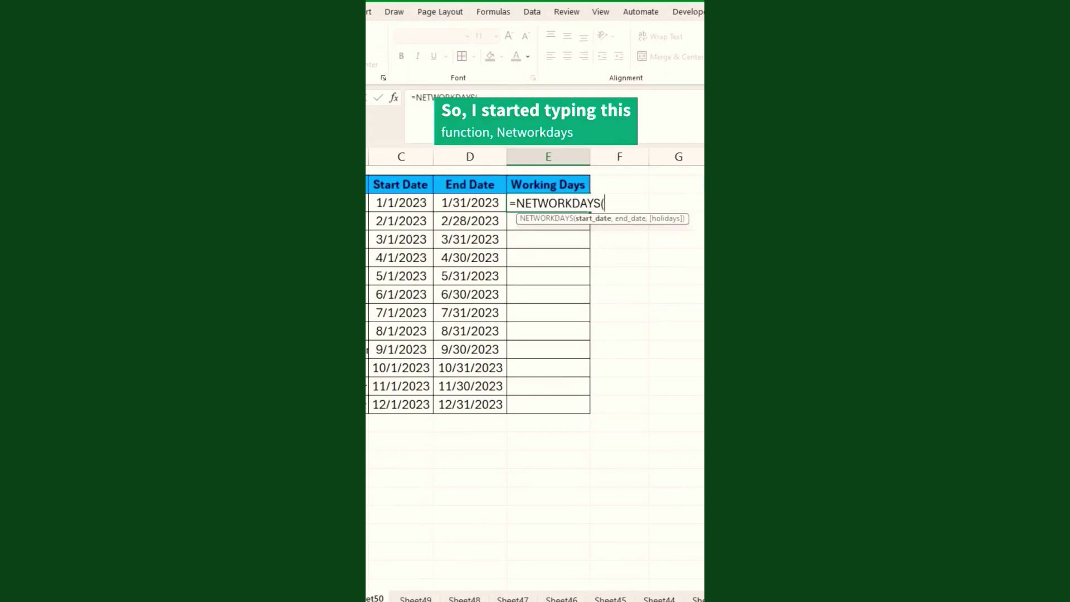
left_click(388, 203)
type(",")
left_click(470, 203)
key("Return")
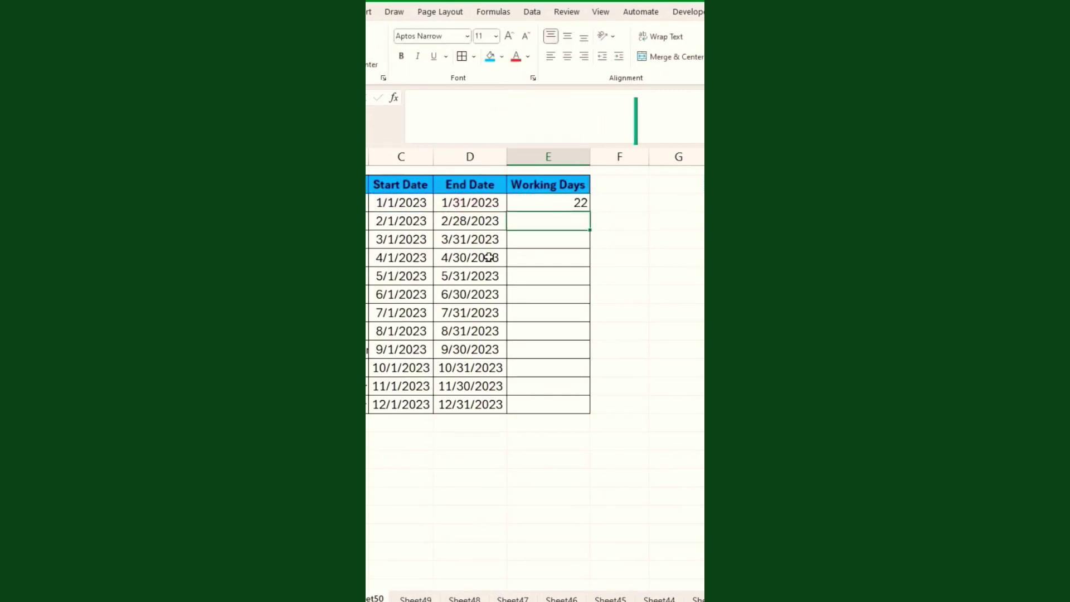
Fill the formula down from E3 to E14 for all twelve months.
left_click(586, 205)
double_click(590, 212)
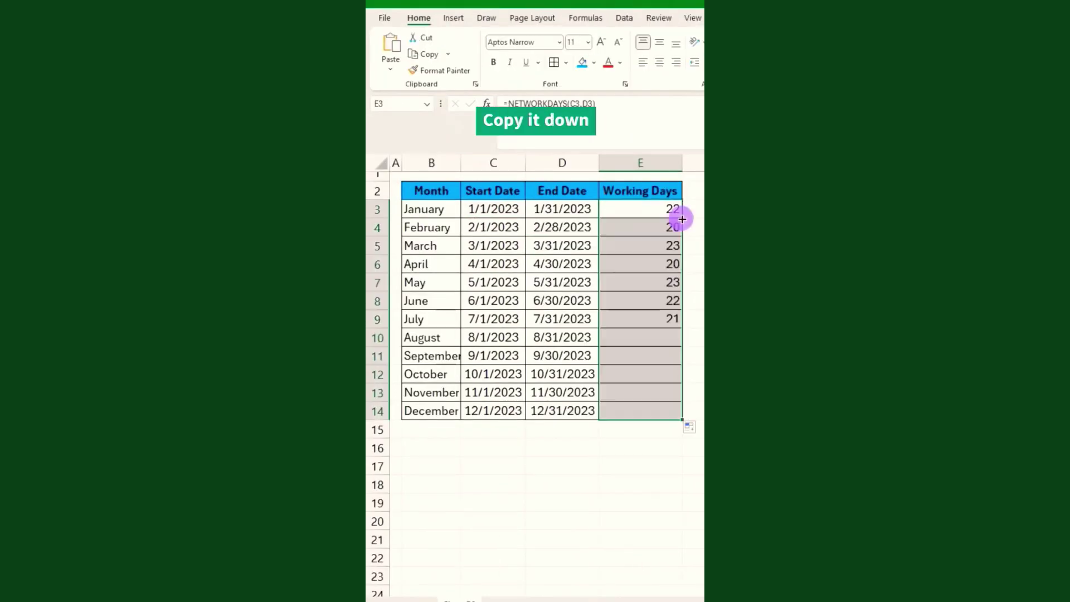
left_click(673, 231)
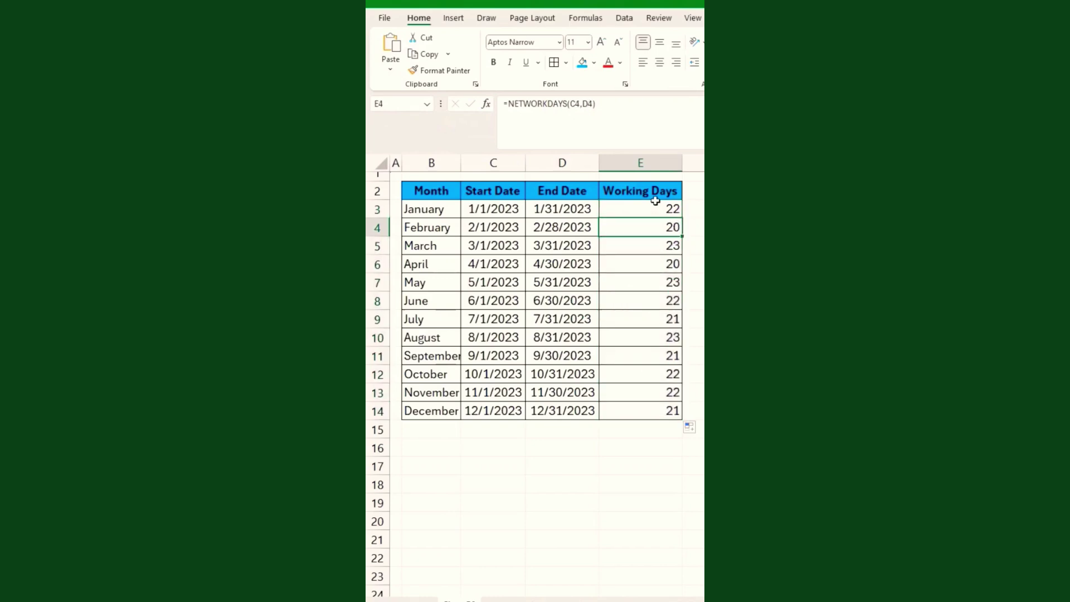
left_click_drag(657, 207, 682, 406)
left_click(650, 223)
left_click_drag(651, 209, 656, 403)
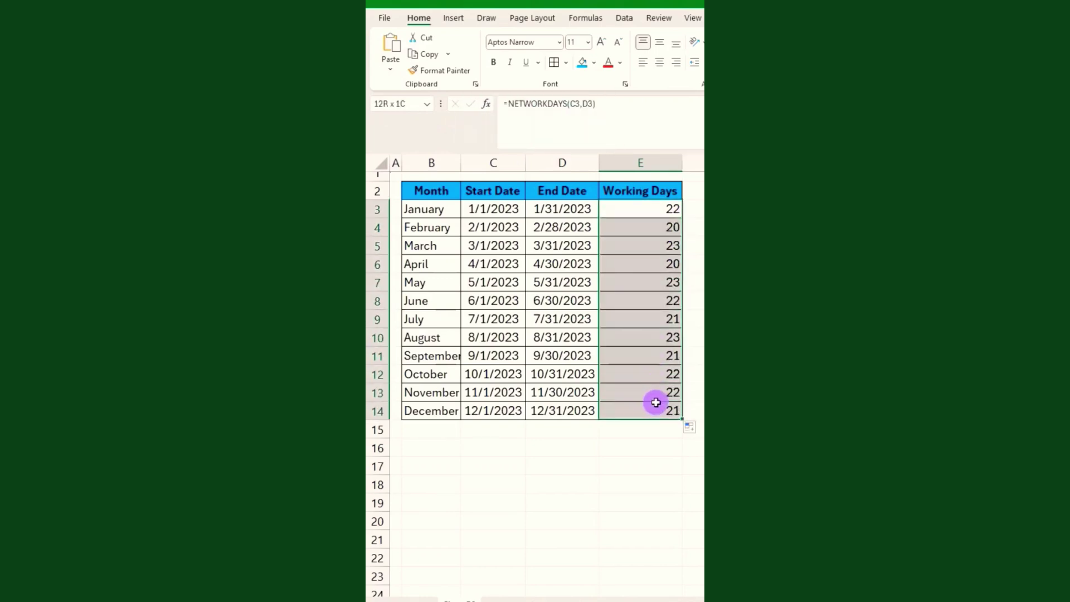
Centre-align the Working Days results E3:E14 and show E3's formula.
key("alt+h")
key("a")
key("c")
left_click(661, 281)
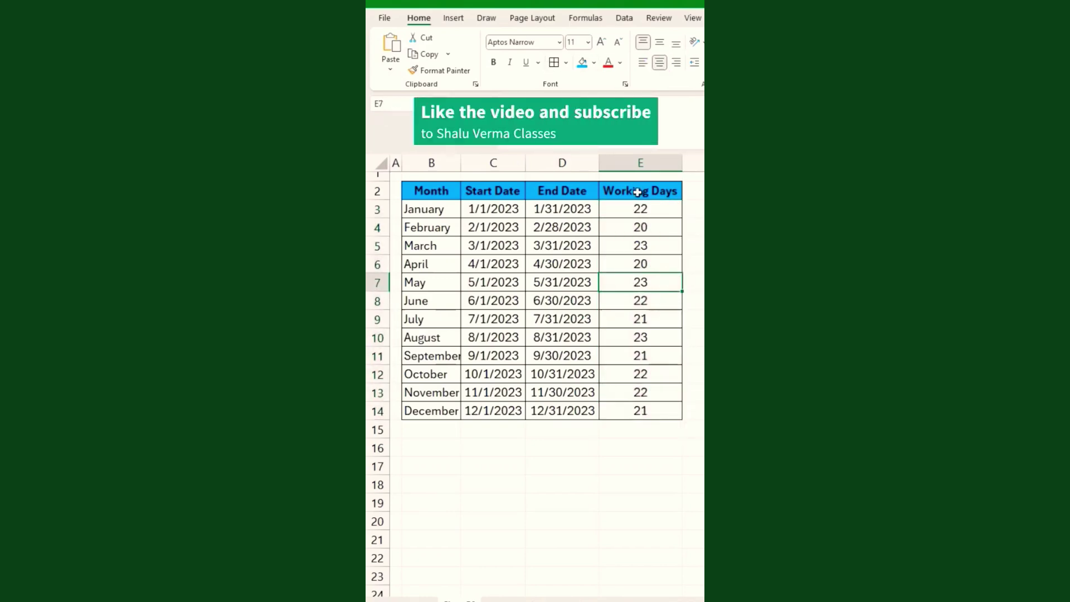
left_click(646, 210)
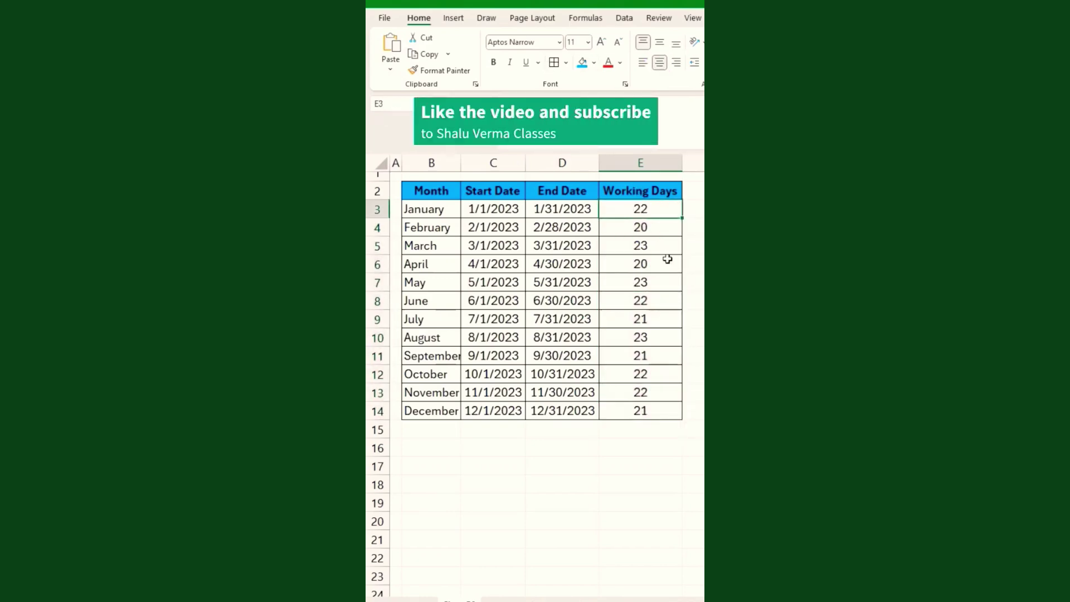
double_click(662, 215)
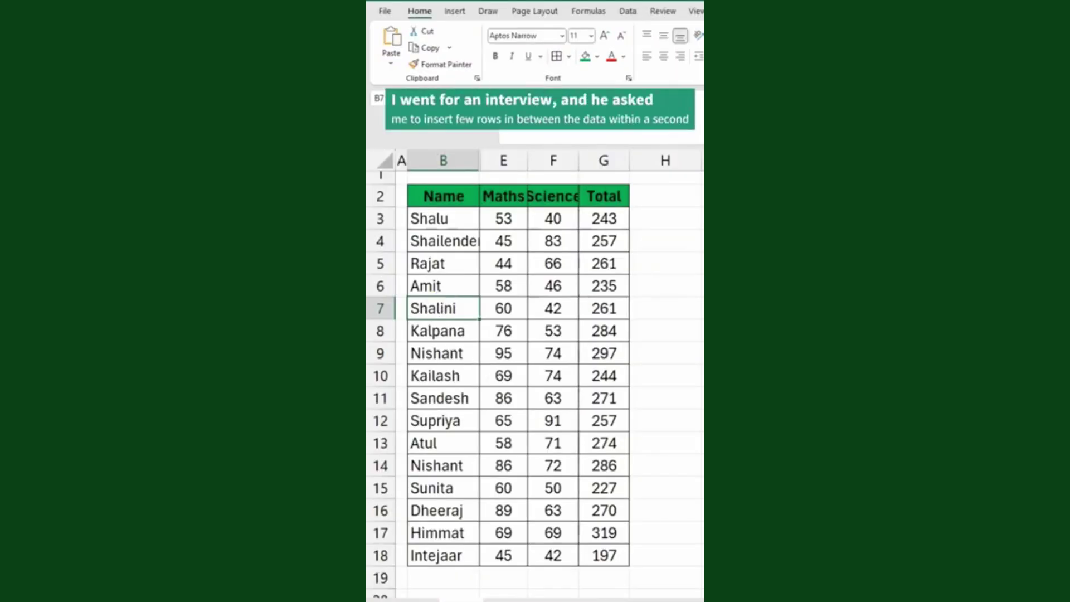
Select Shalini's row 7 and Shift-drag its border down to add six blank rows beneath.
key("Right")
key("Up")
key("Left")
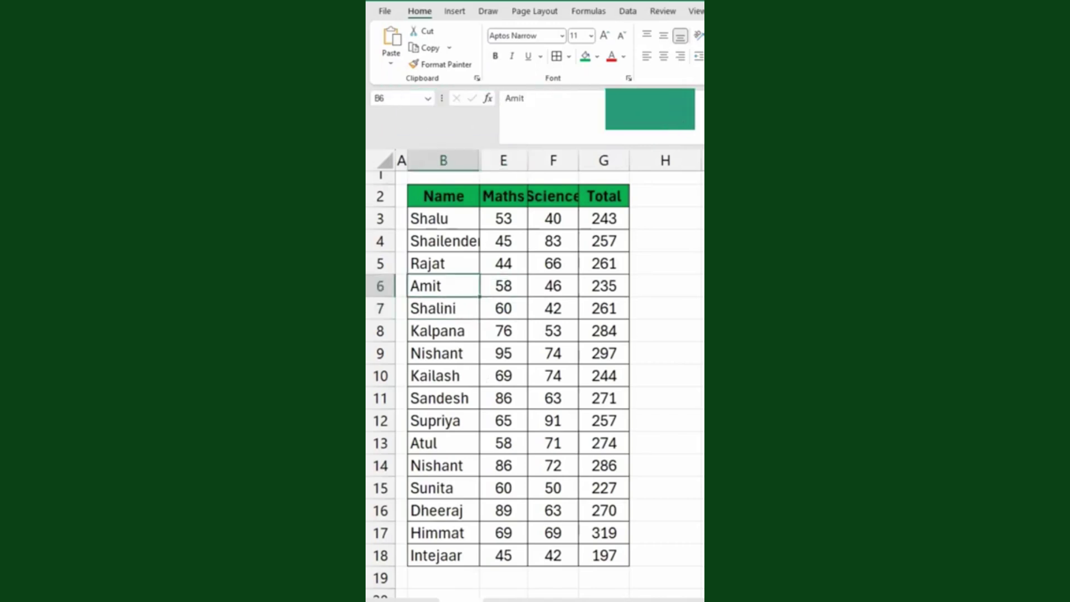
key("Down")
key("Up")
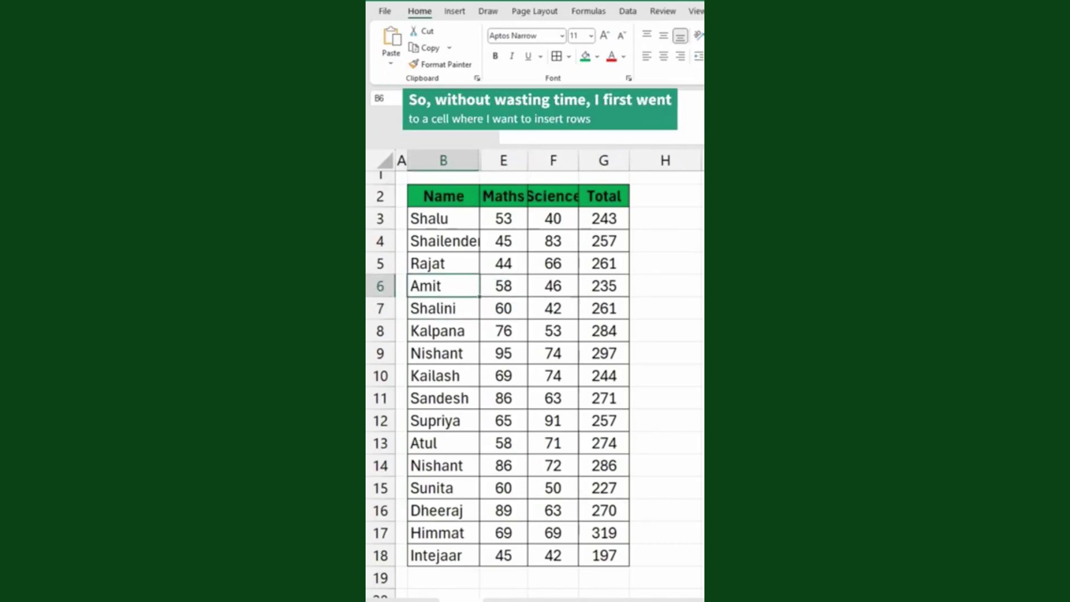
key("Down")
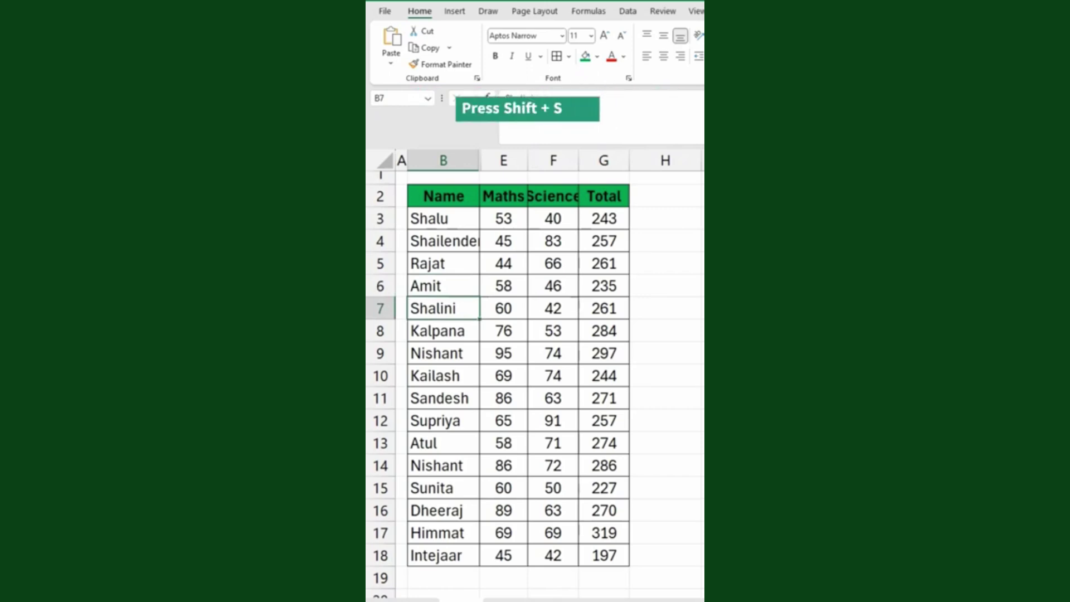
key("shift+space")
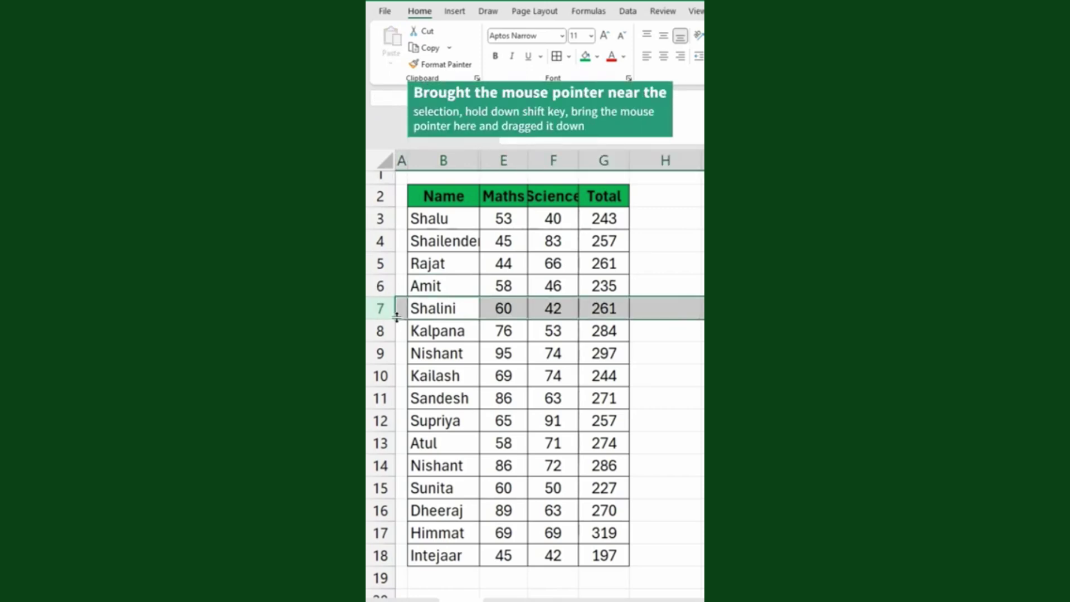
left_click_drag(396, 317, 402, 438)
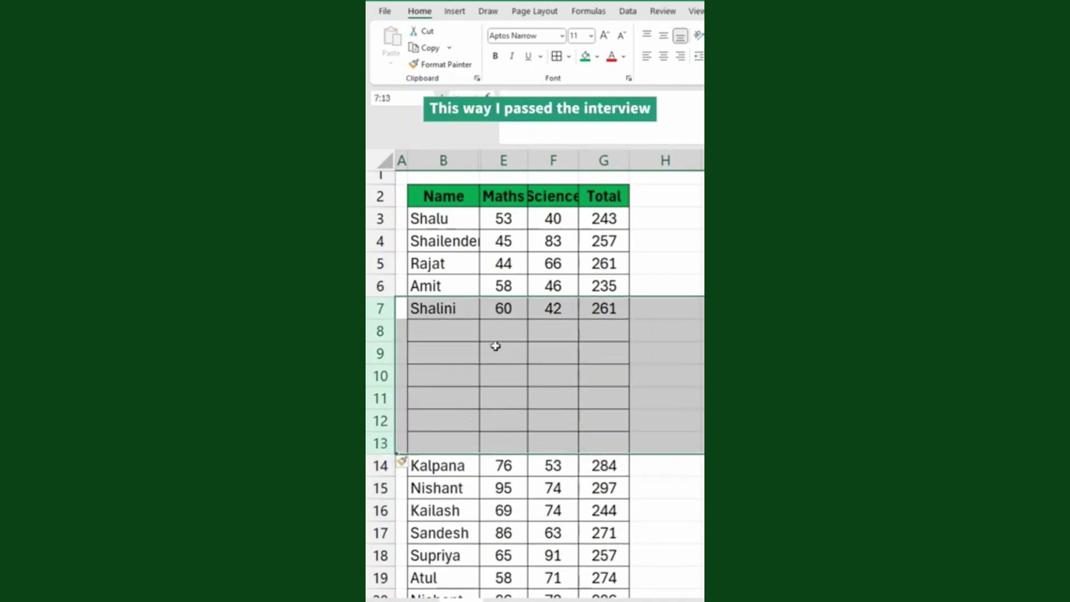
left_click(445, 333)
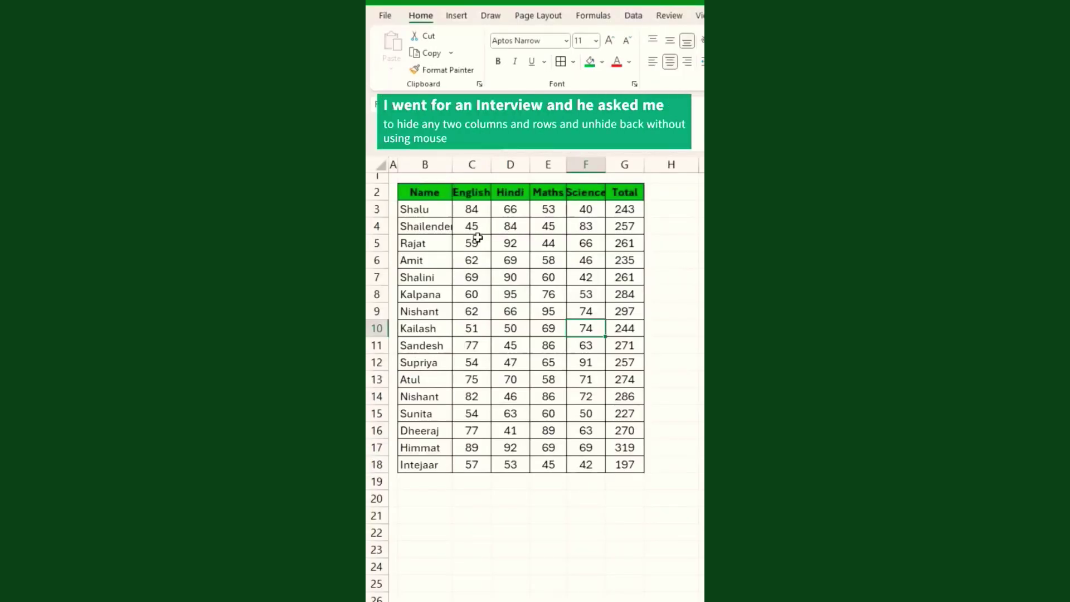
Select whole columns C:D, English and Hindi, using Ctrl+Space and Shift+Right.
left_click_drag(475, 237, 511, 324)
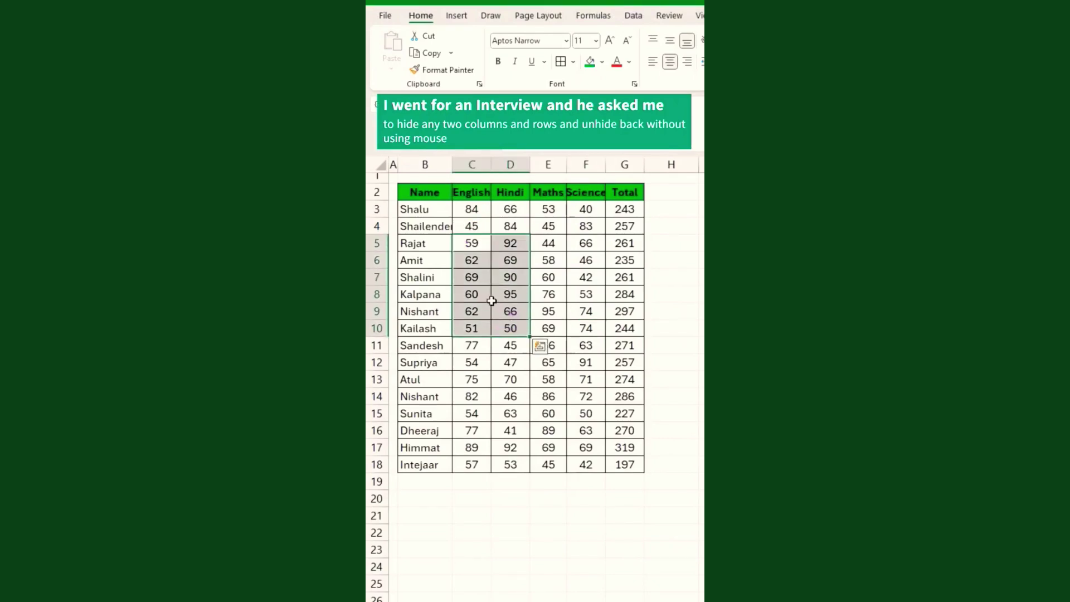
left_click_drag(452, 209, 540, 312)
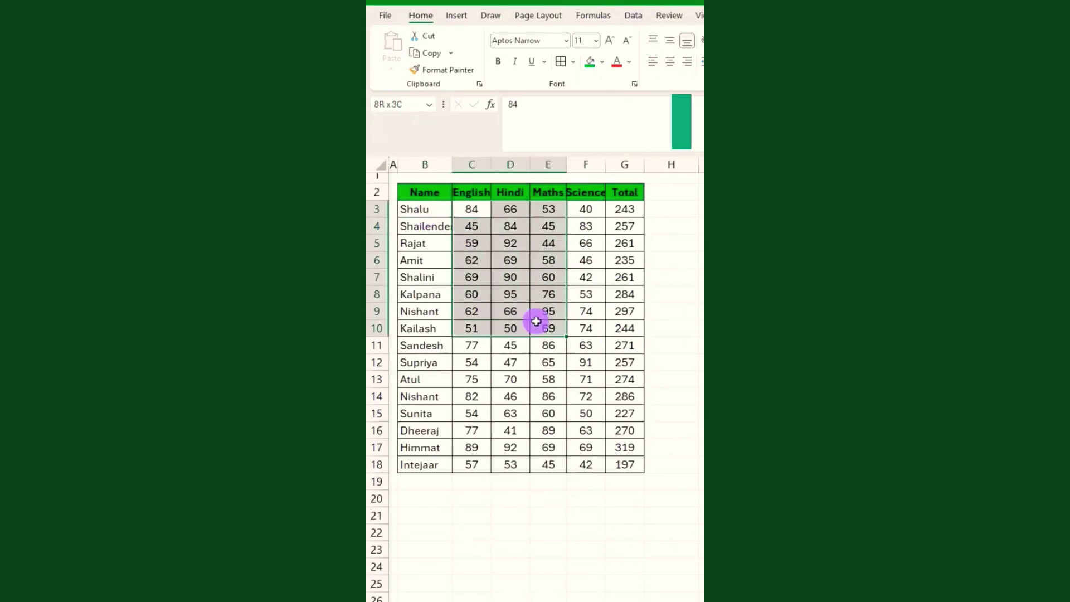
left_click_drag(434, 267, 443, 350)
left_click(474, 324)
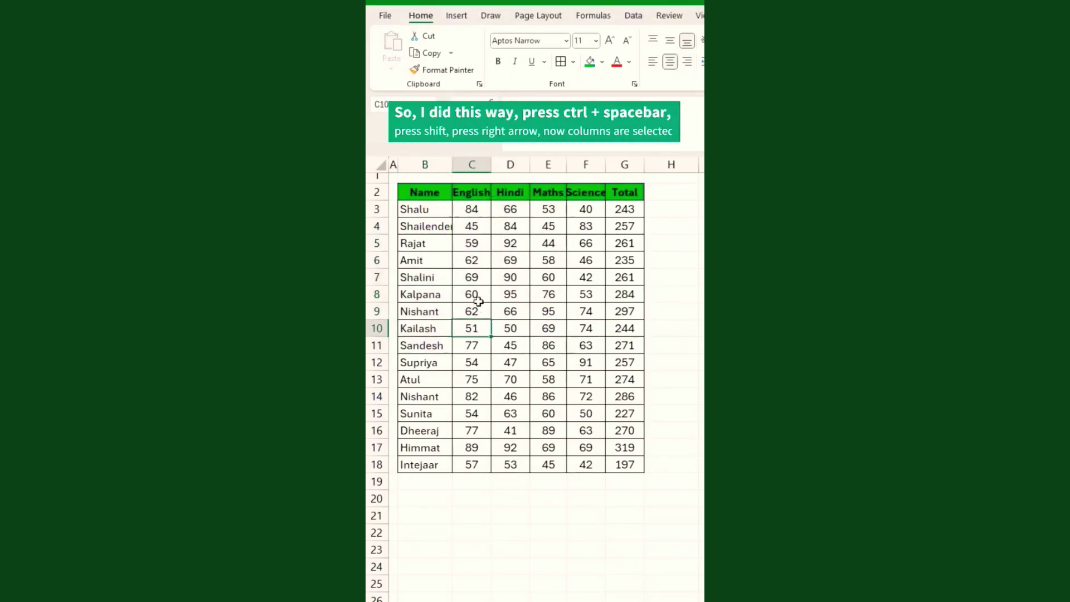
left_click(478, 260)
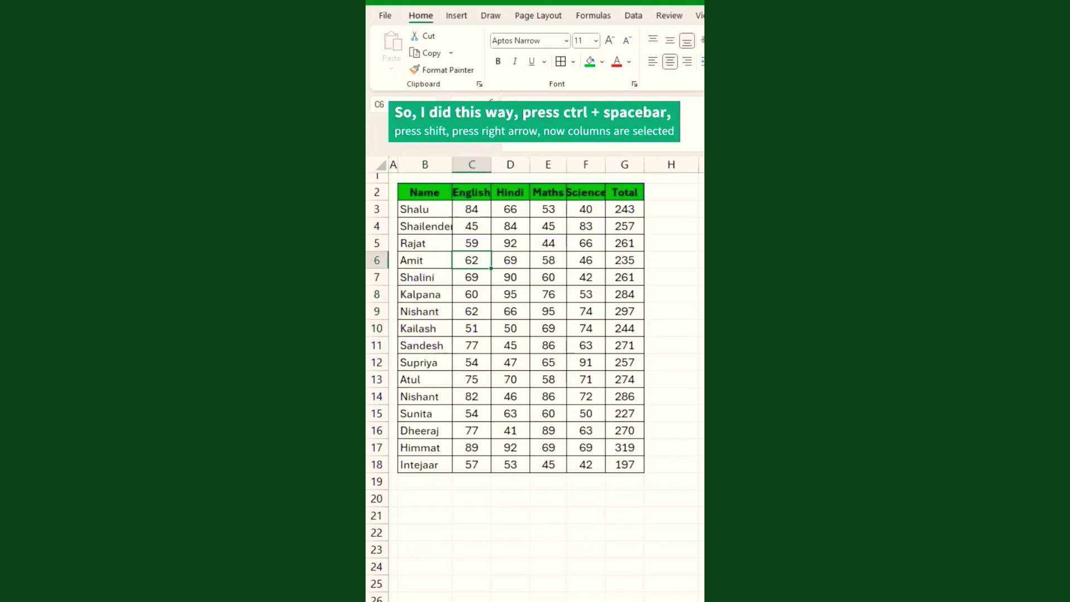
key("ctrl+space")
key("shift+Right")
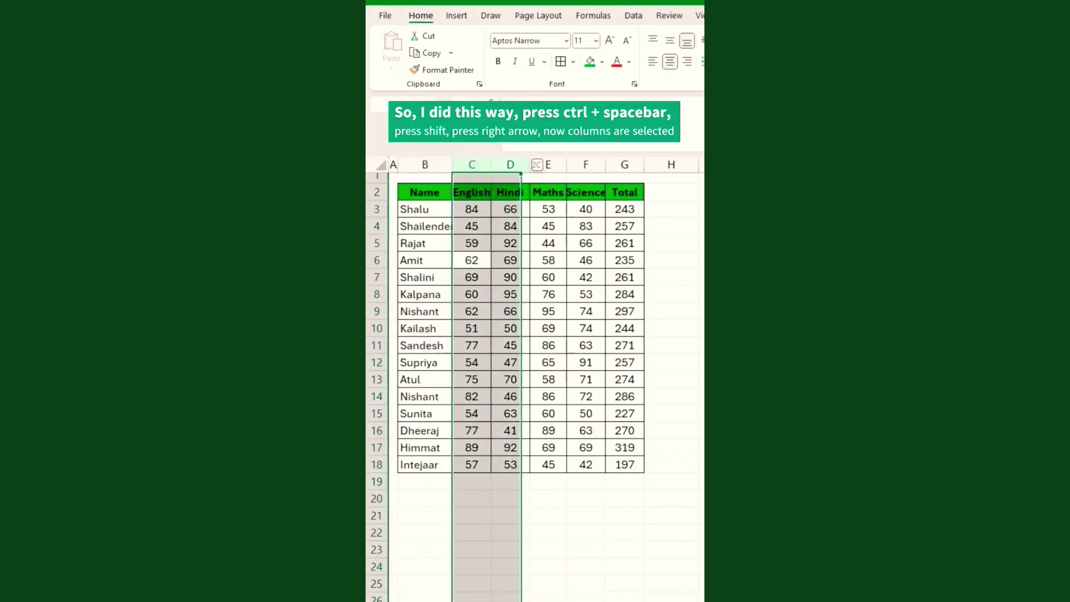
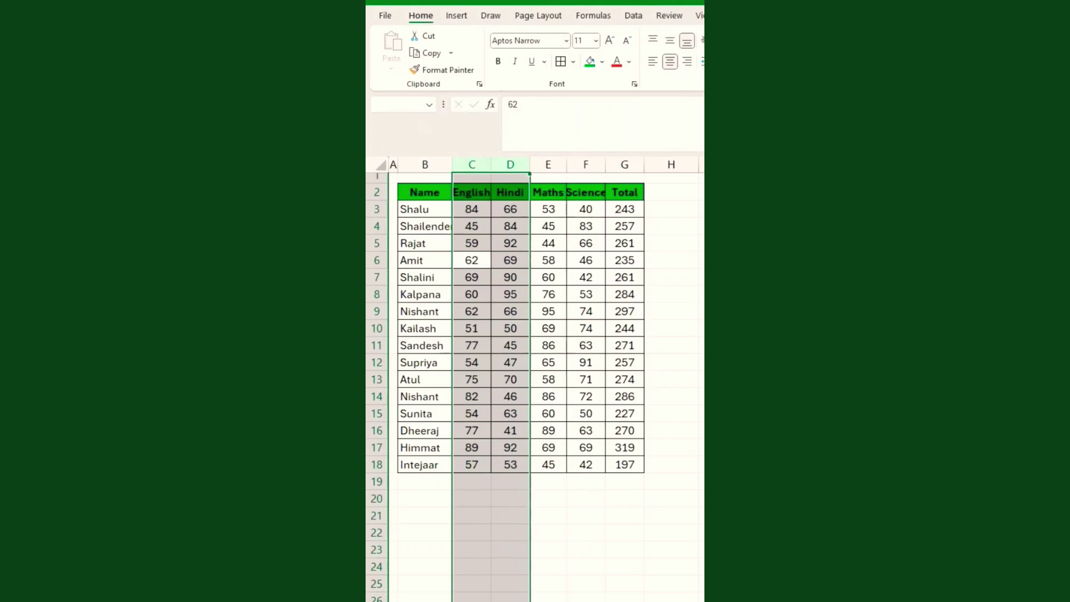
Hide columns C:D (English, Hindi) with Ctrl+0 and rows 7–9 (Shalini, Kalpana, Nishant) with Ctrl+9.
key("ctrl+0")
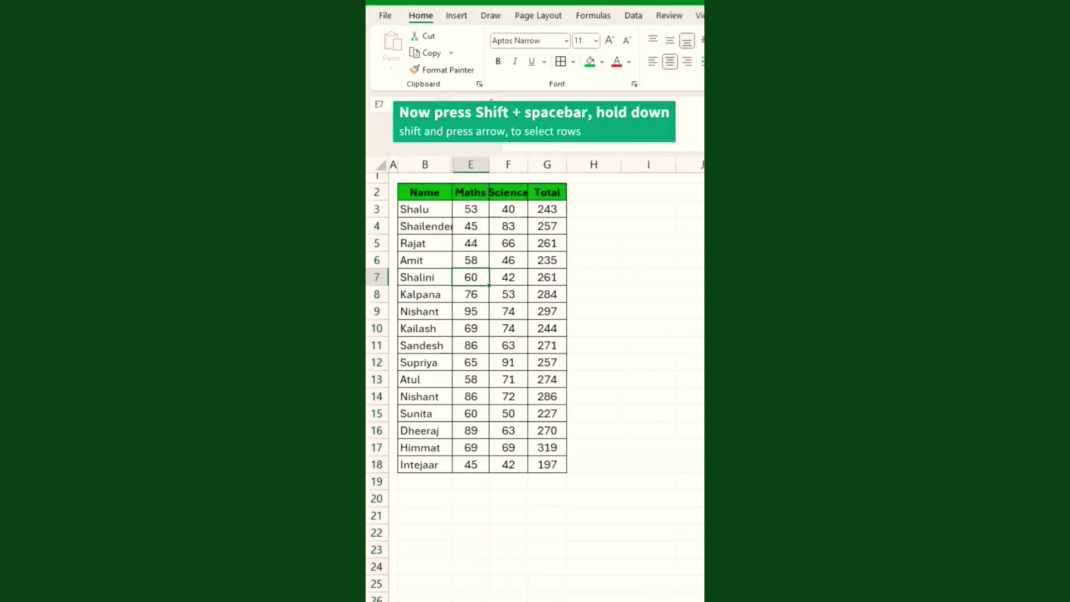
key("shift+space")
key("shift+Down")
key("shift+Down")
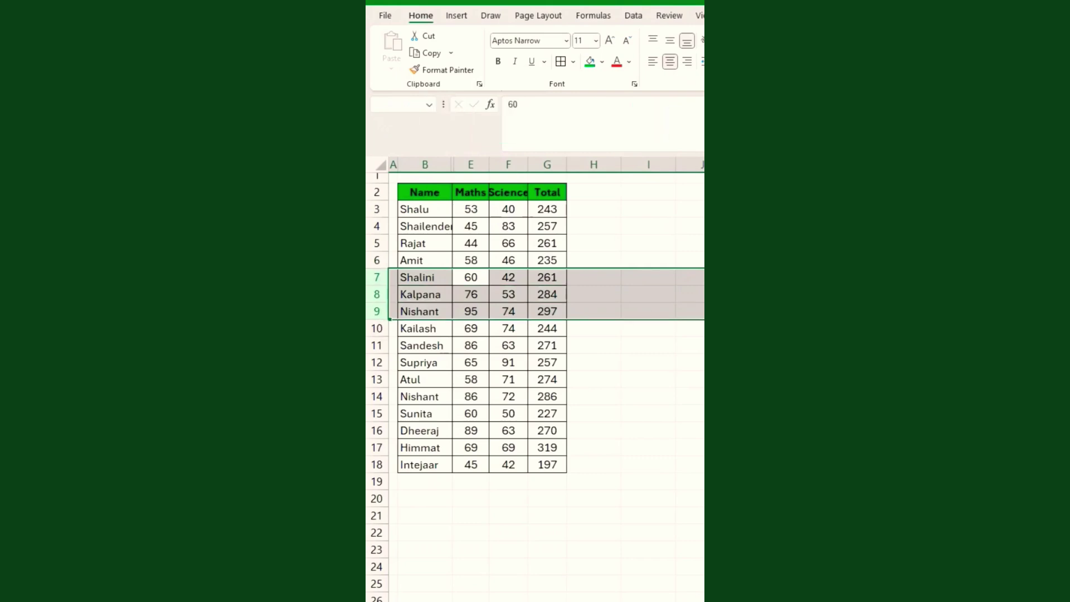
key("ctrl+9")
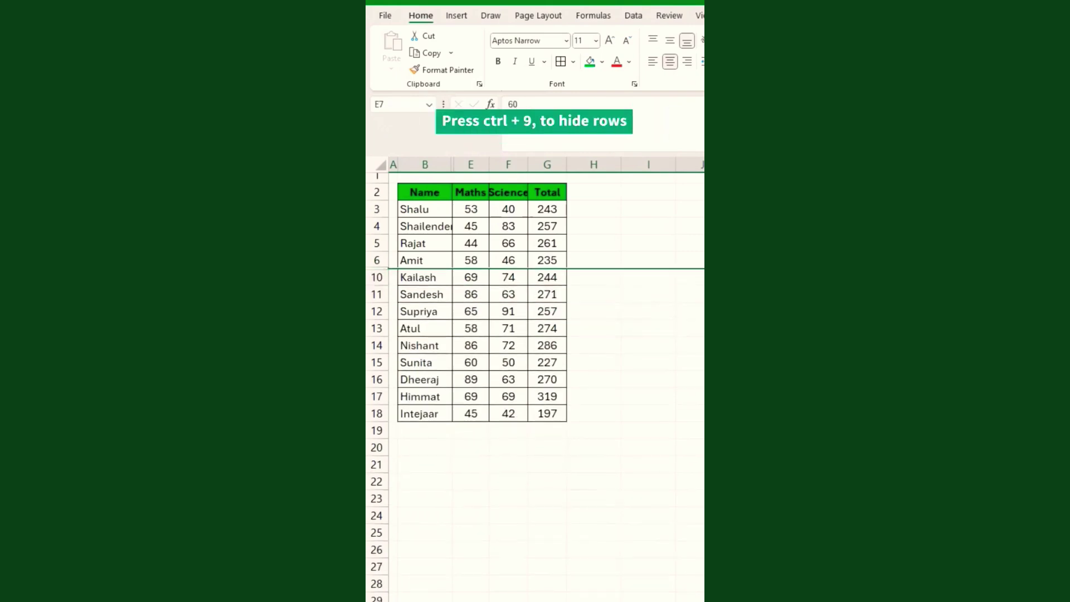
key("Down")
key("Down")
key("Down")
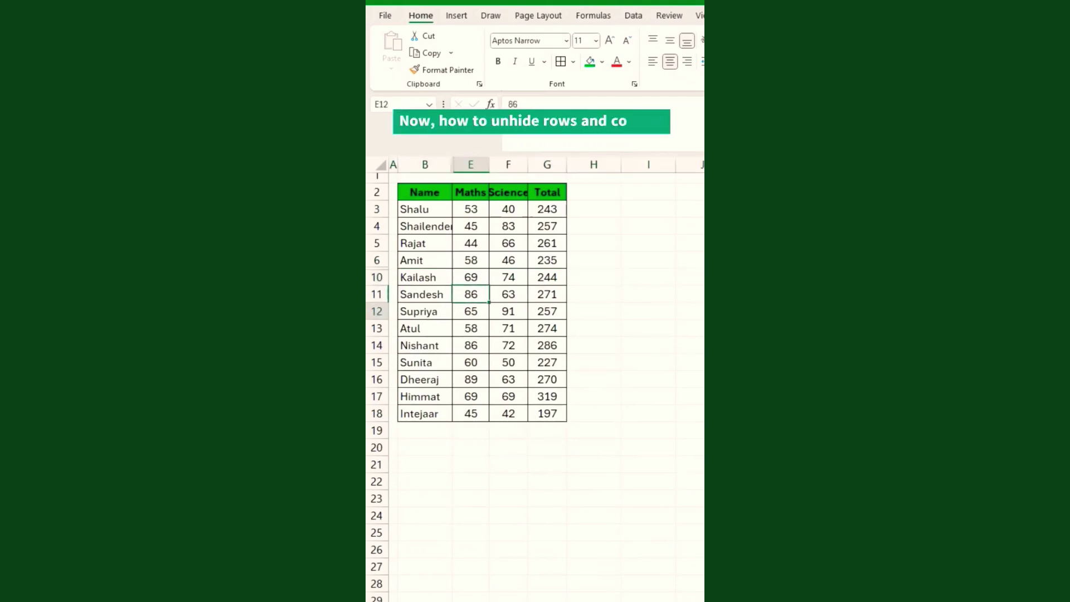
Select the whole sheet and unhide rows 7–9 with Ctrl+Shift+9 and columns C:D with Alt+H+O+U+L.
key("Left")
key("Up")
key("Up")
key("Up")
key("Up")
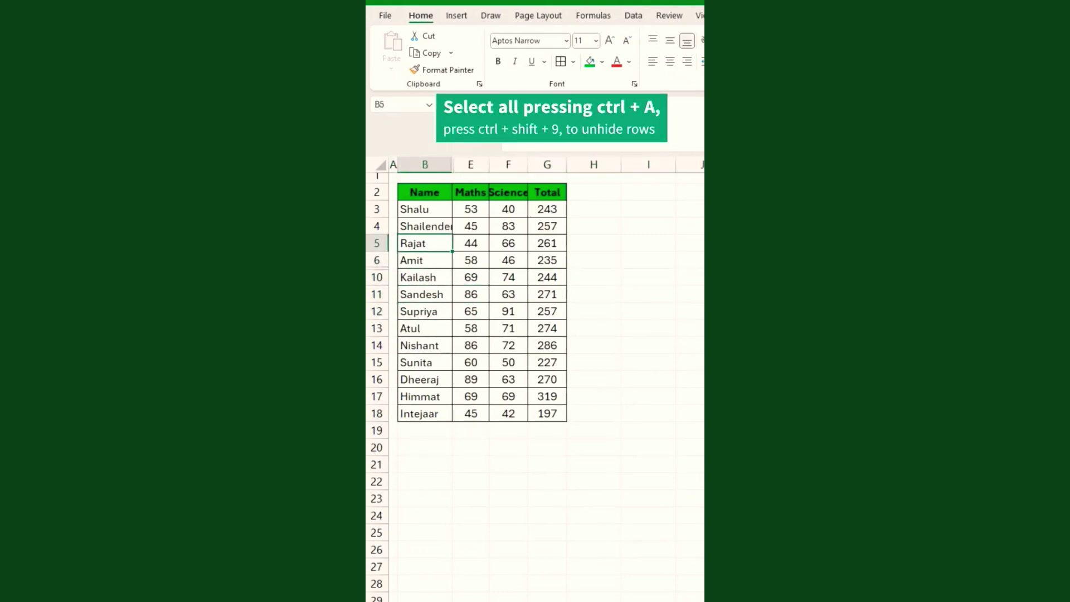
key("ctrl+a")
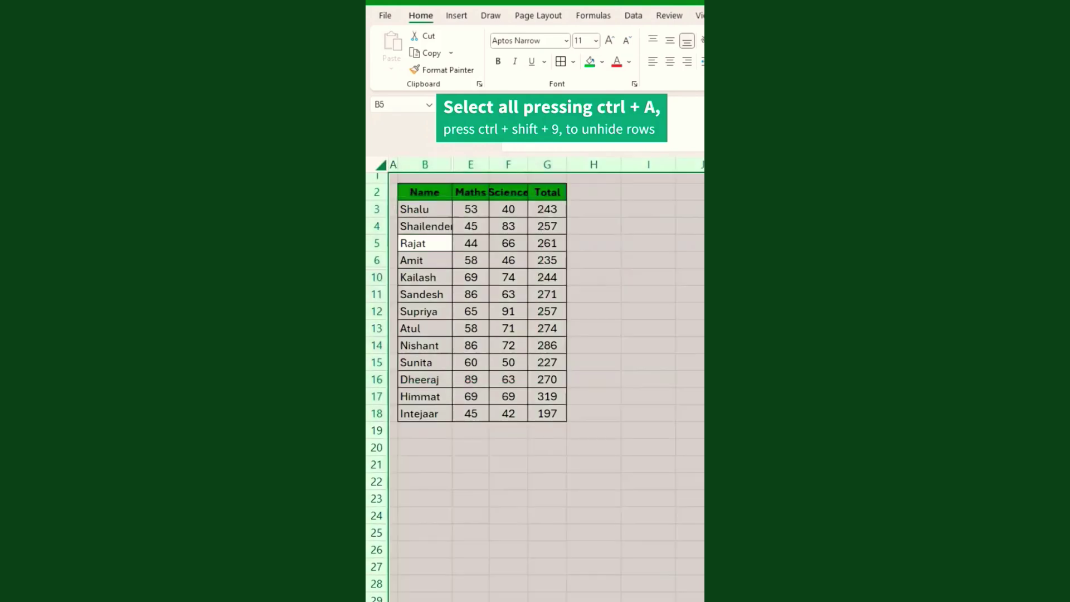
key("ctrl+shift+9")
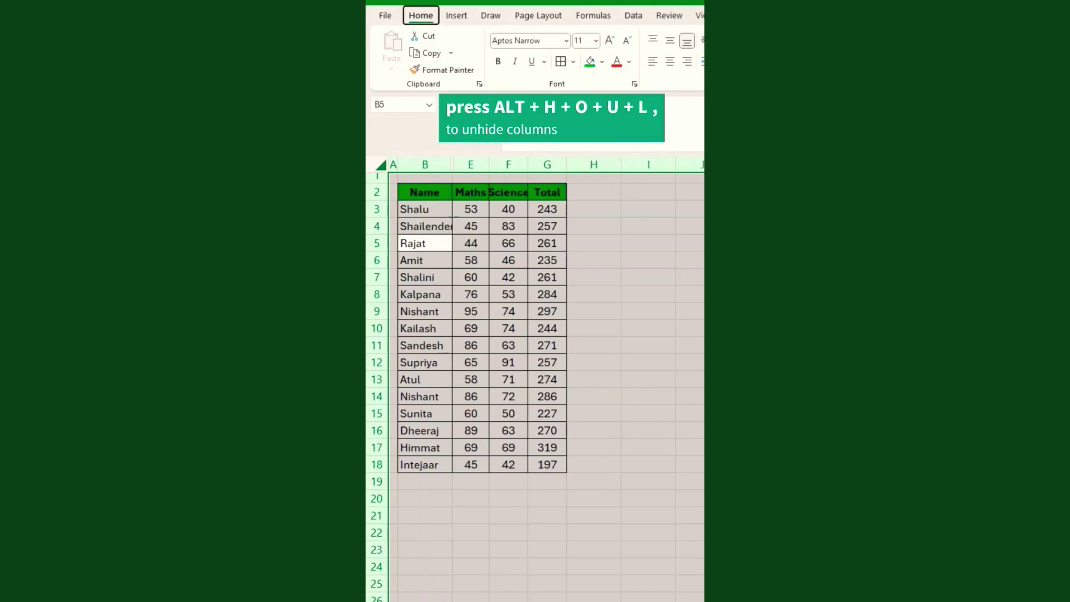
key("alt+h")
key("o")
key("u")
key("l")
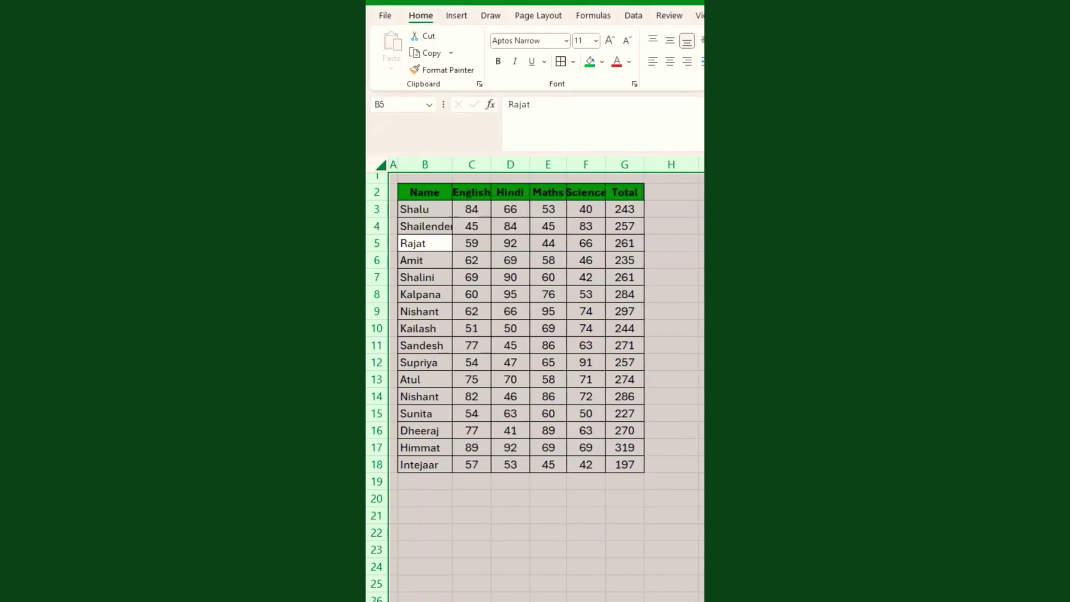
Go to the Name and Salary table and select the first empty Name cell below Sumit.
left_click(419, 310)
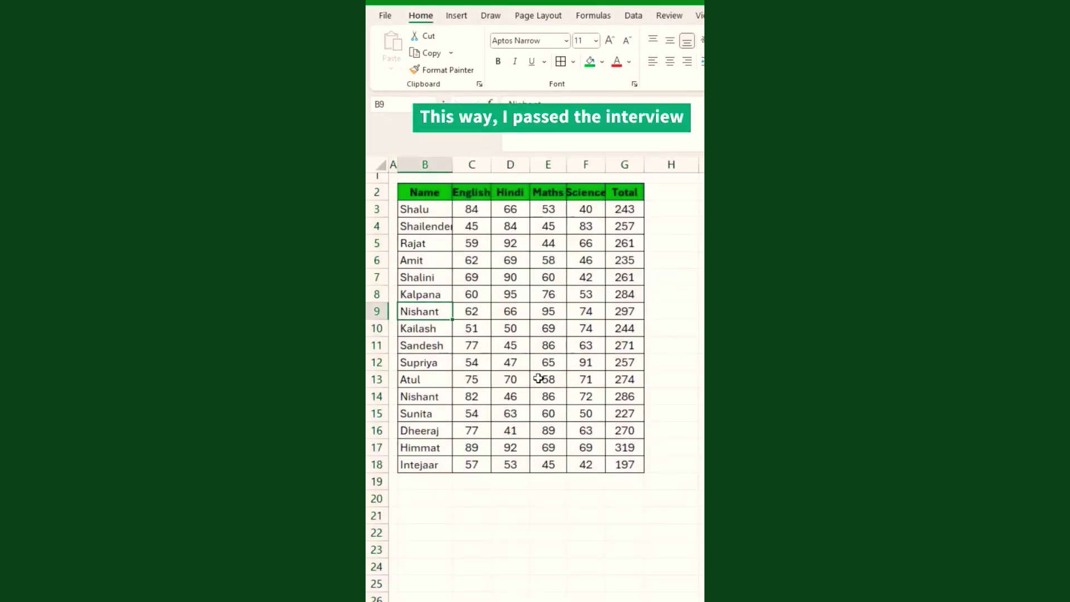
left_click(450, 479)
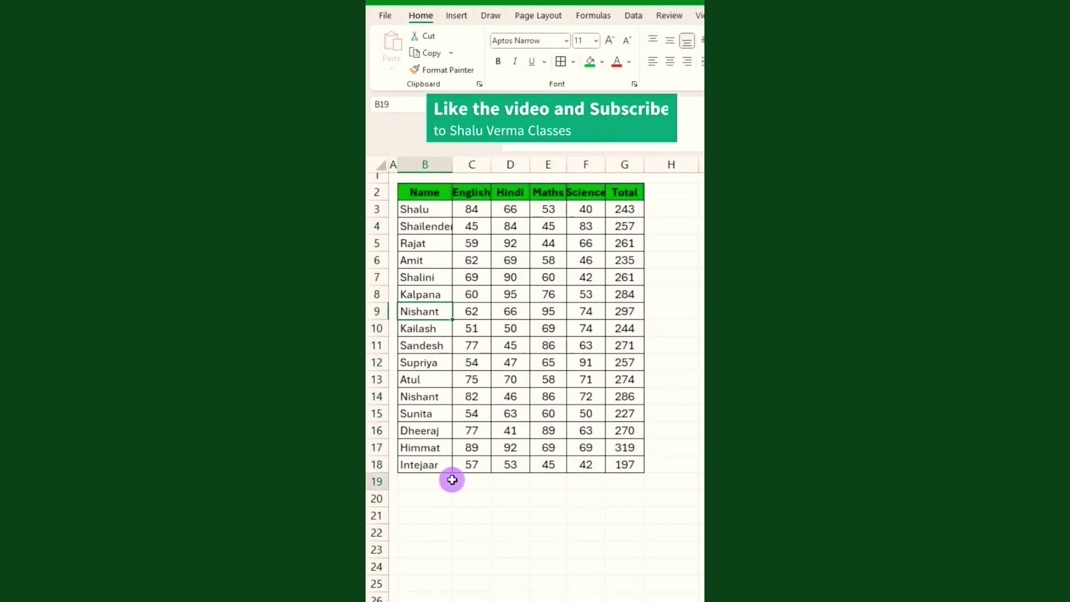
left_click(480, 477)
left_click(509, 392)
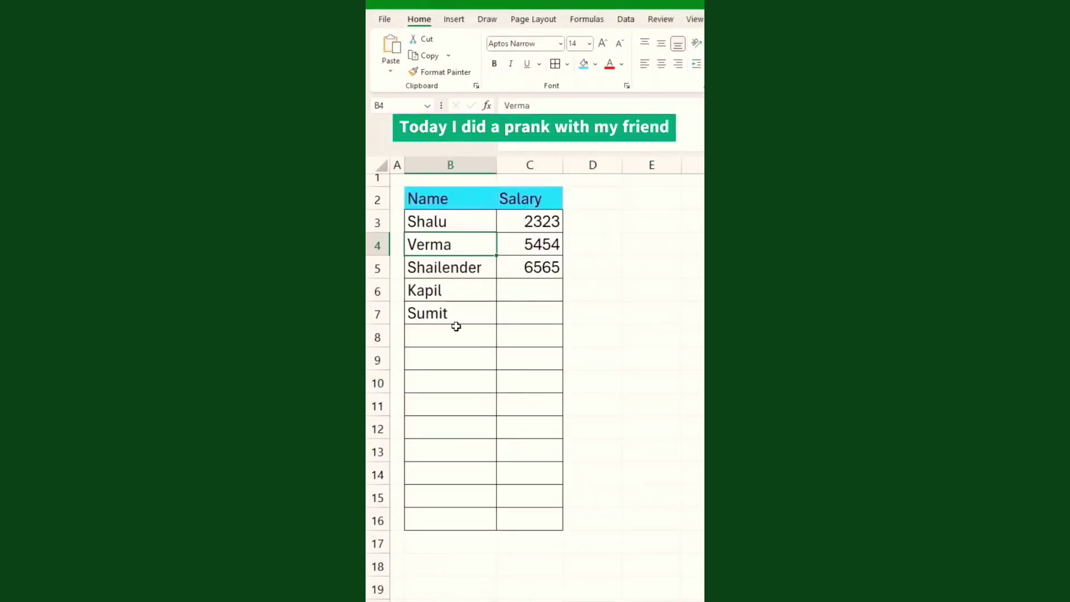
left_click(455, 331)
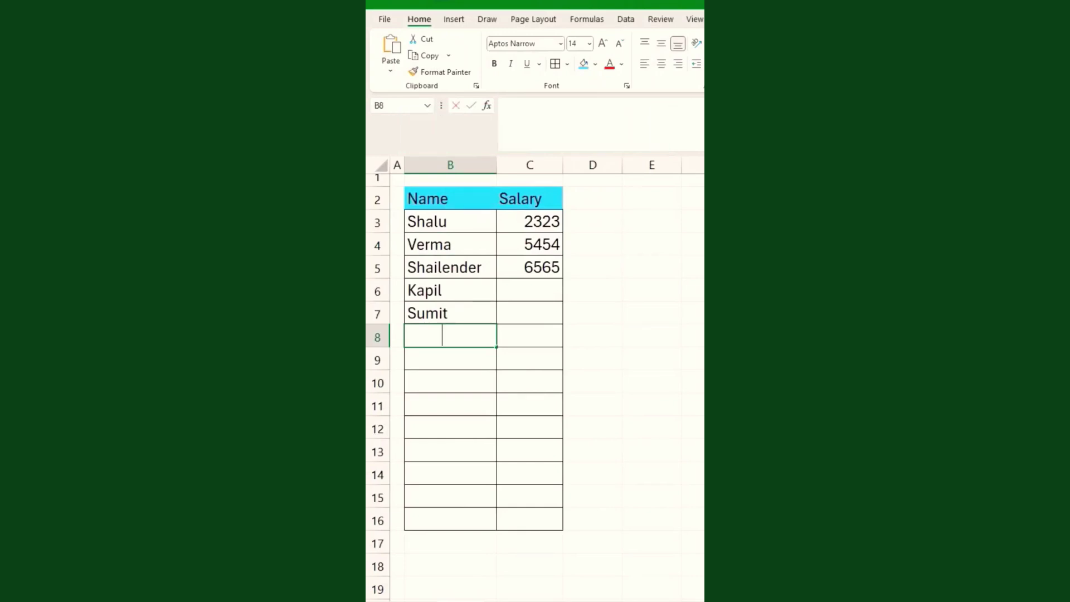
Enter the names Kapil, Am and Fool into B8:B10.
type("Kapil")
key("Return")
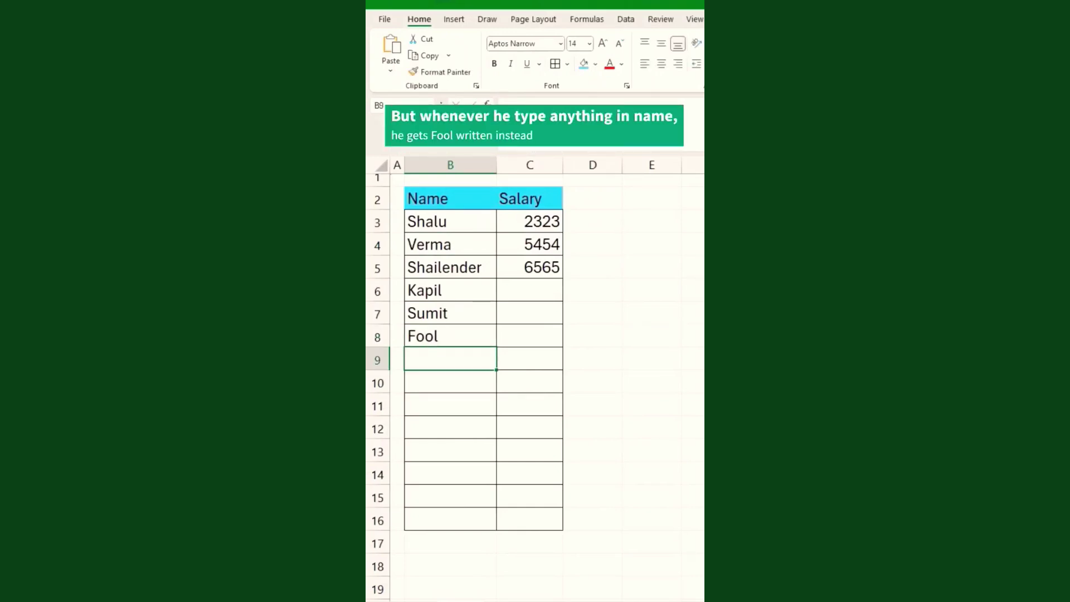
type("Am")
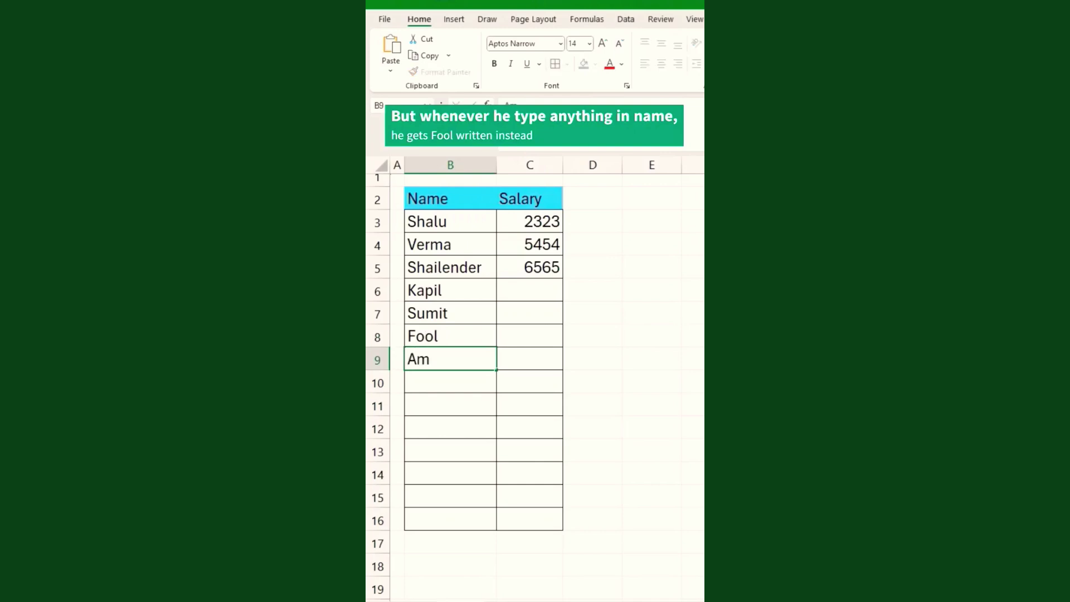
key("Return")
type("Fool")
key("Return")
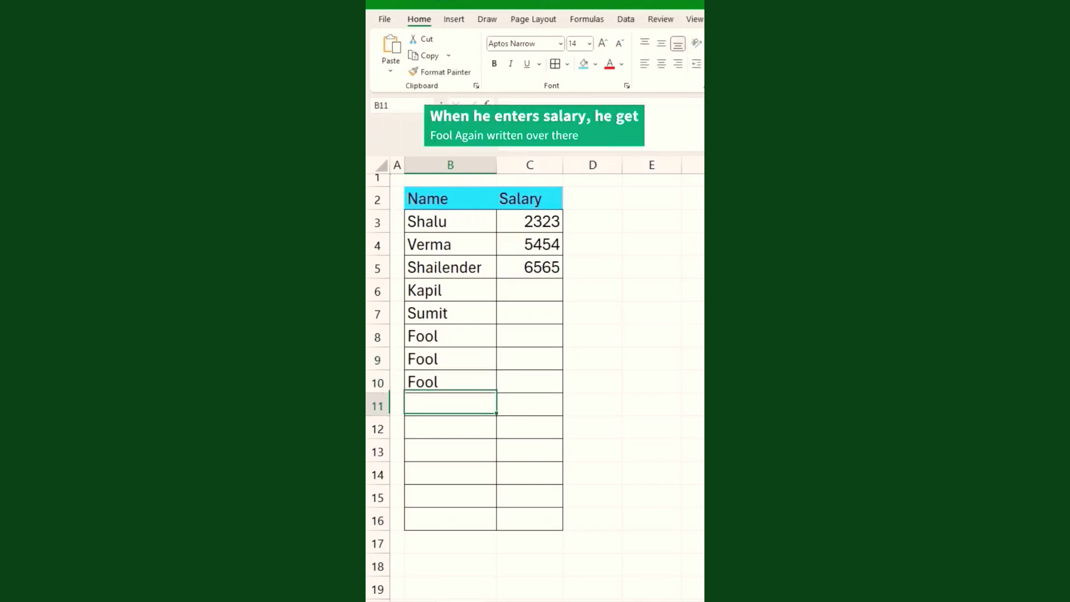
Enter salaries 2, 300 and 400 into C8:C10, then select the Name cells B8:B16.
key("Up")
key("Up")
key("Up")
key("Right")
type("2")
key("Return")
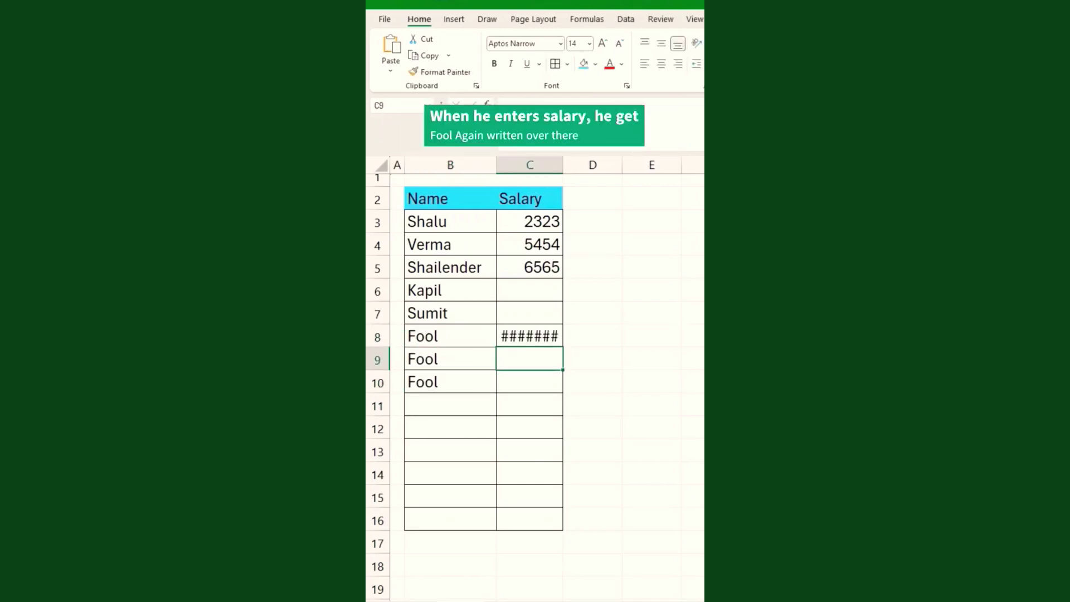
type("300")
key("Return")
type("400")
key("Return")
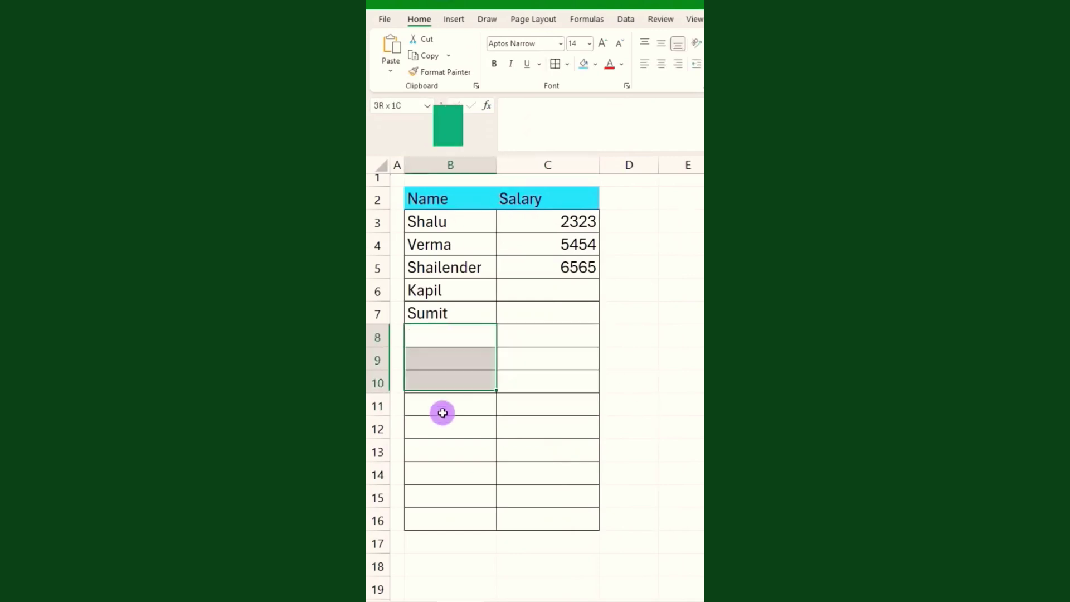
left_click_drag(442, 411, 450, 513)
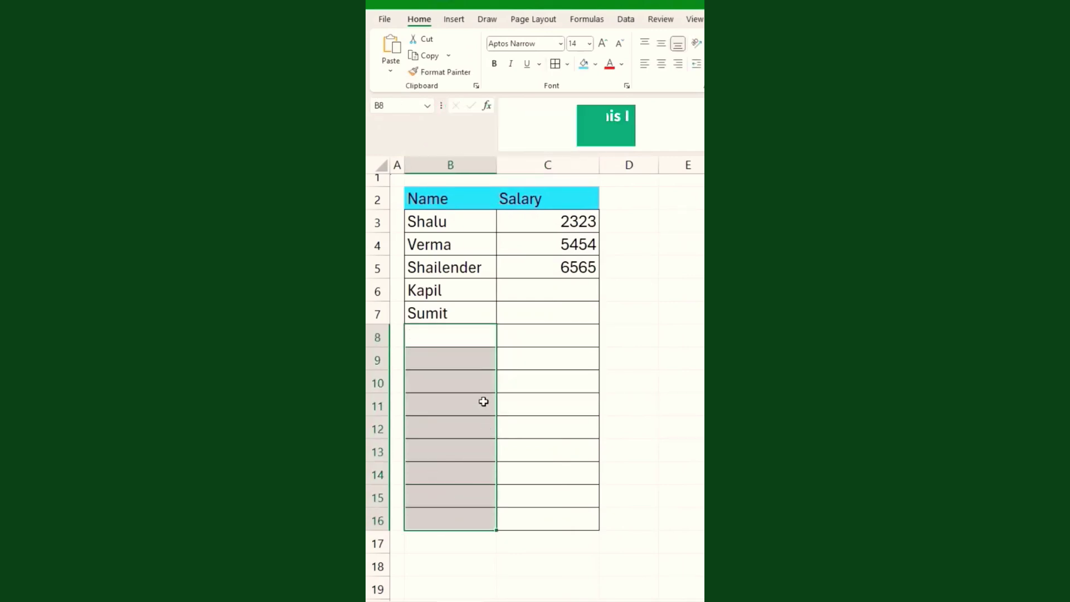
Give Name cells B8:B16 the custom number format ;;;"Fool".
key("ctrl+1")
left_click(418, 188)
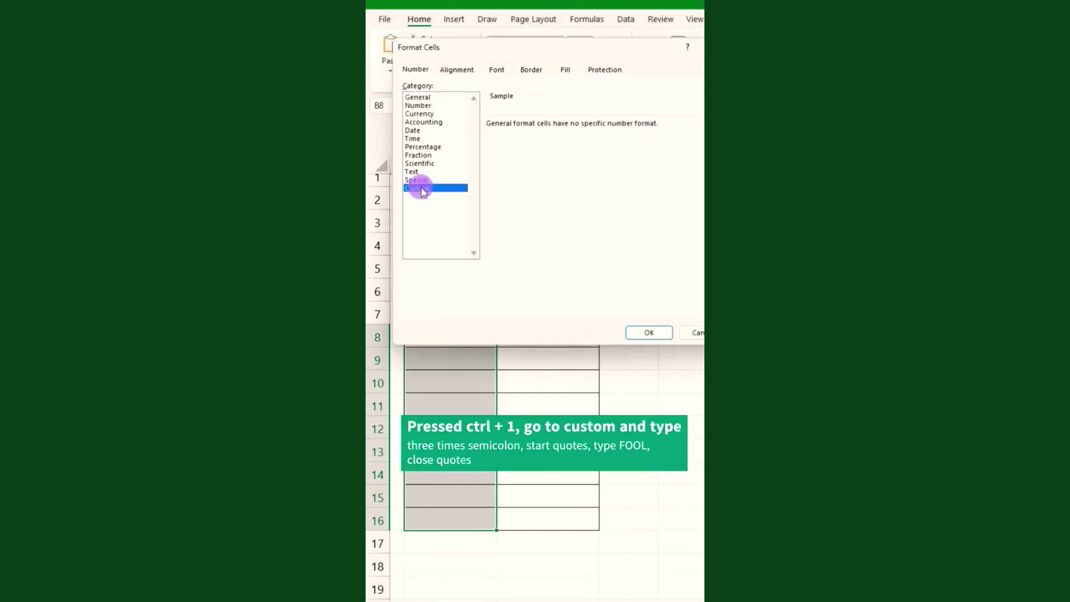
left_click(547, 135)
double_click(515, 132)
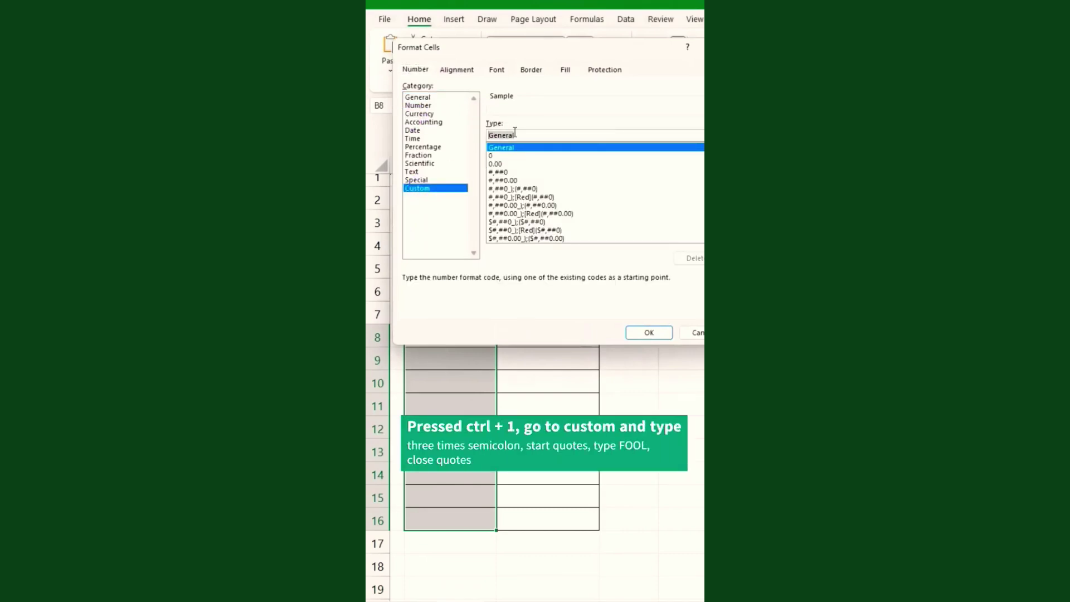
type(";")
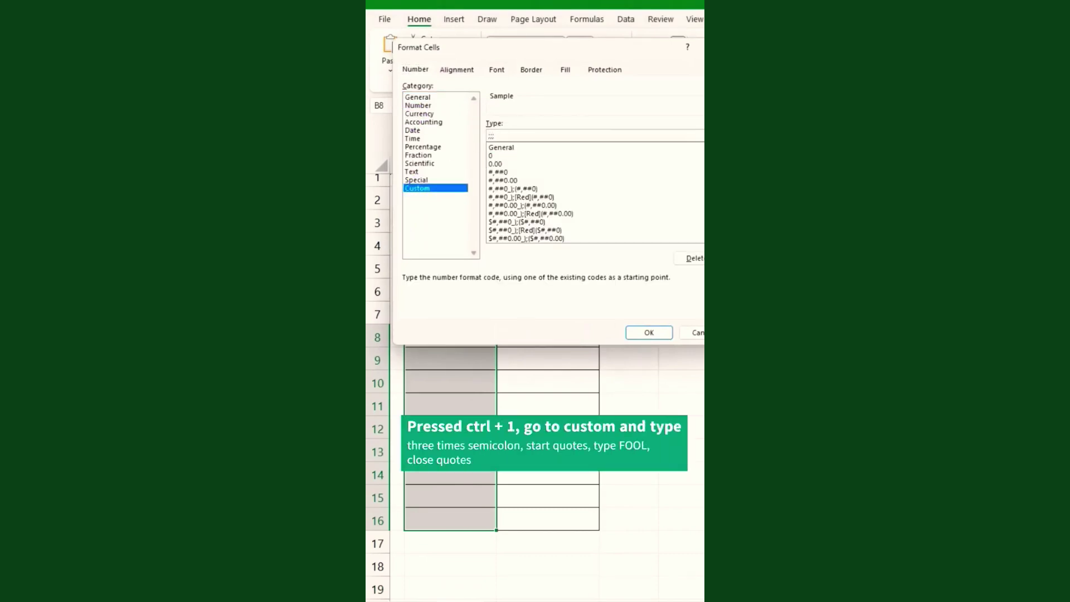
type(";;\"Fool")
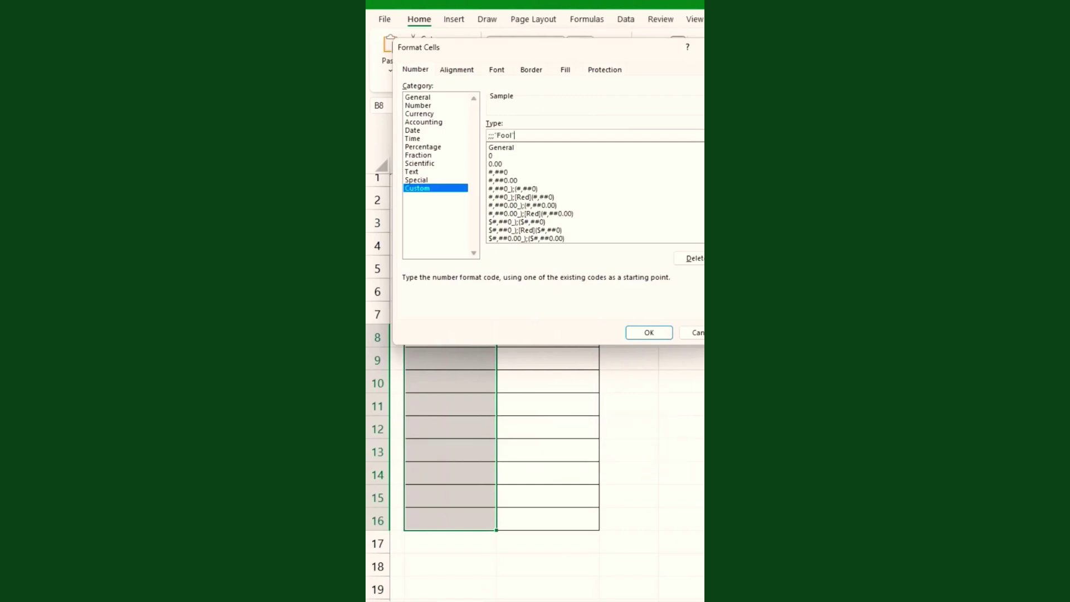
type("\"")
left_click(647, 332)
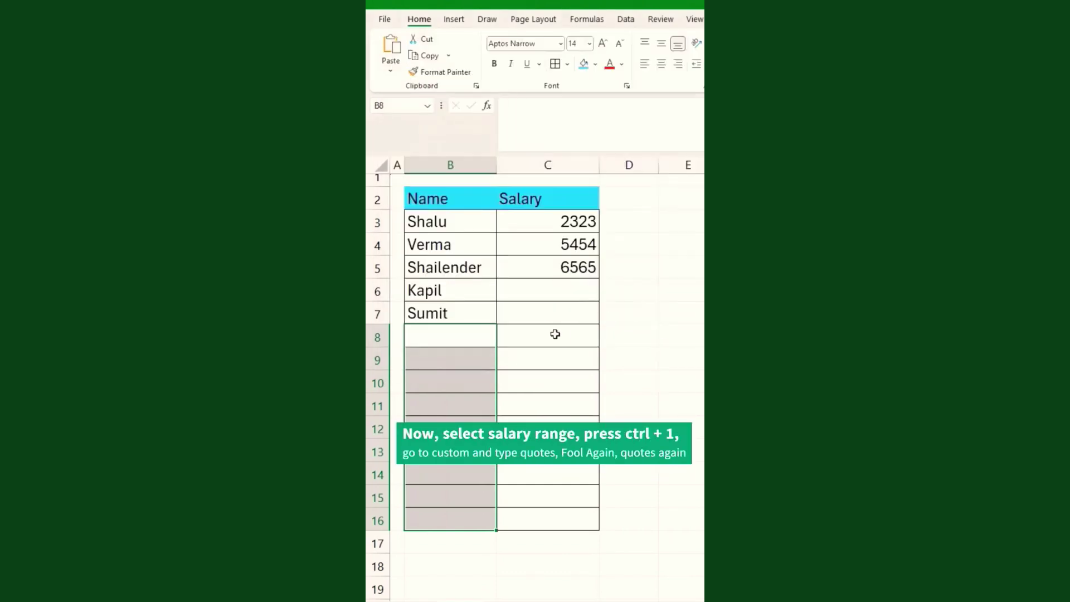
Give Salary cells C8:C16 the custom number format "Fool Again".
left_click_drag(555, 333, 552, 522)
key("ctrl+1")
left_click(425, 188)
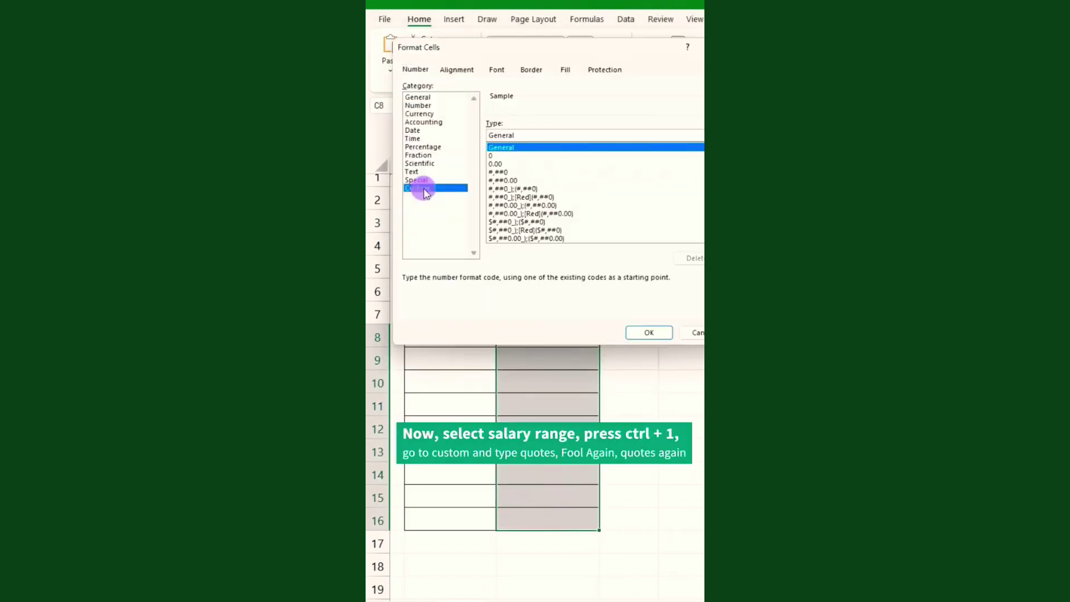
left_click_drag(594, 131, 468, 164)
key("BackSpace")
type("\"Fool Again")
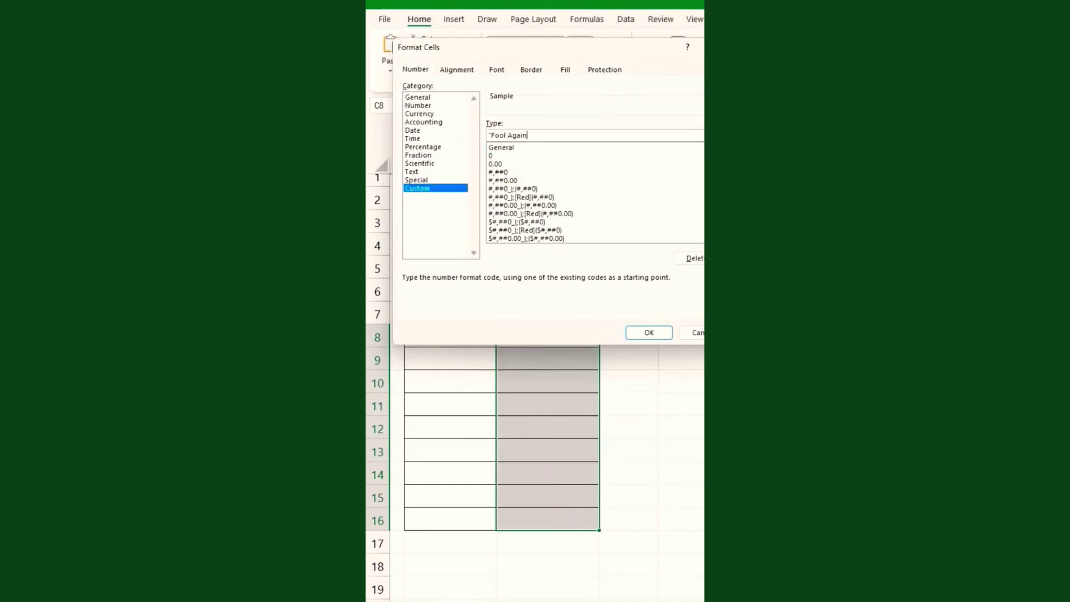
type("\"")
key("Return")
key("Left")
Enter test names Fool, Kapil and Shalu into B8:B10, which all display as Fool.
type("Fool")
key("Return")
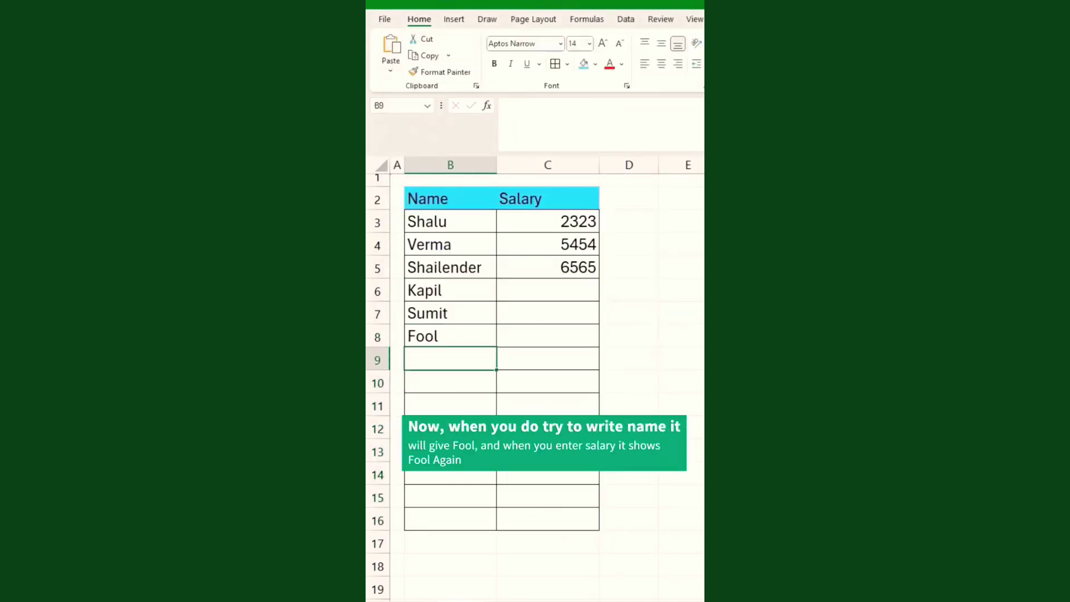
type("Kapil")
key("Return")
type("Shalu")
key("Return")
Enter 5454, Shalu and 5454 into the Salary cells C8:C10.
key("Up")
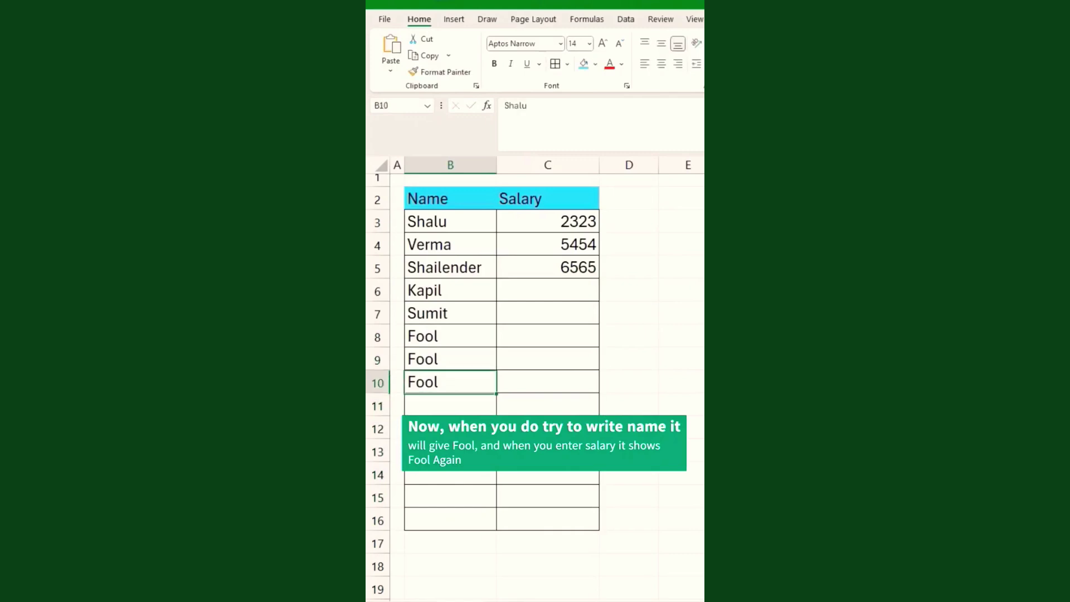
key("Up")
key("Up")
key("Right")
type("5454")
key("Return")
type("S")
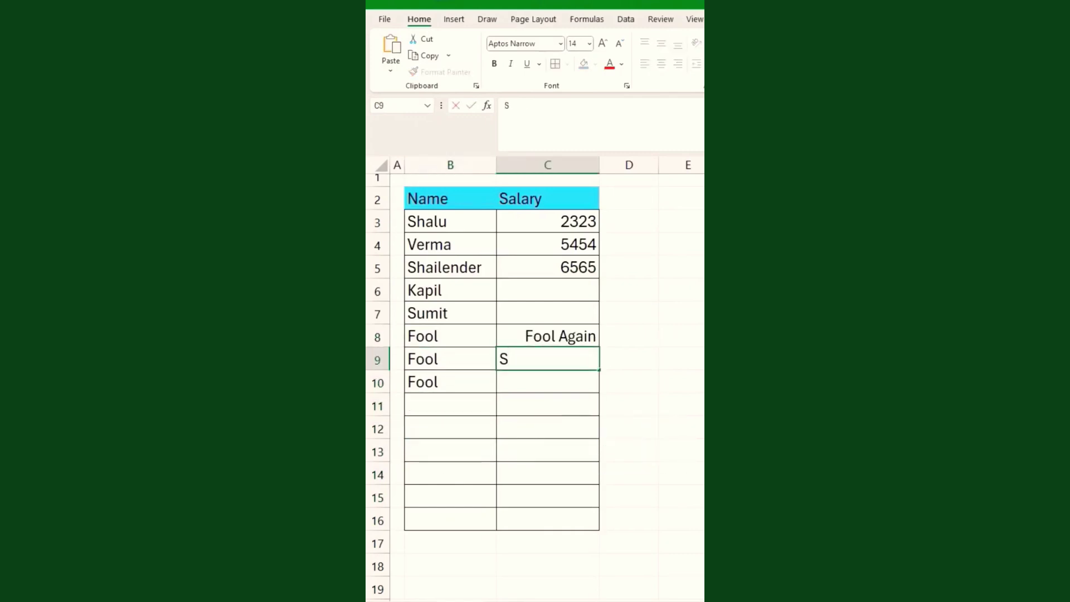
type("halu")
key("Return")
type("5454")
key("Return")
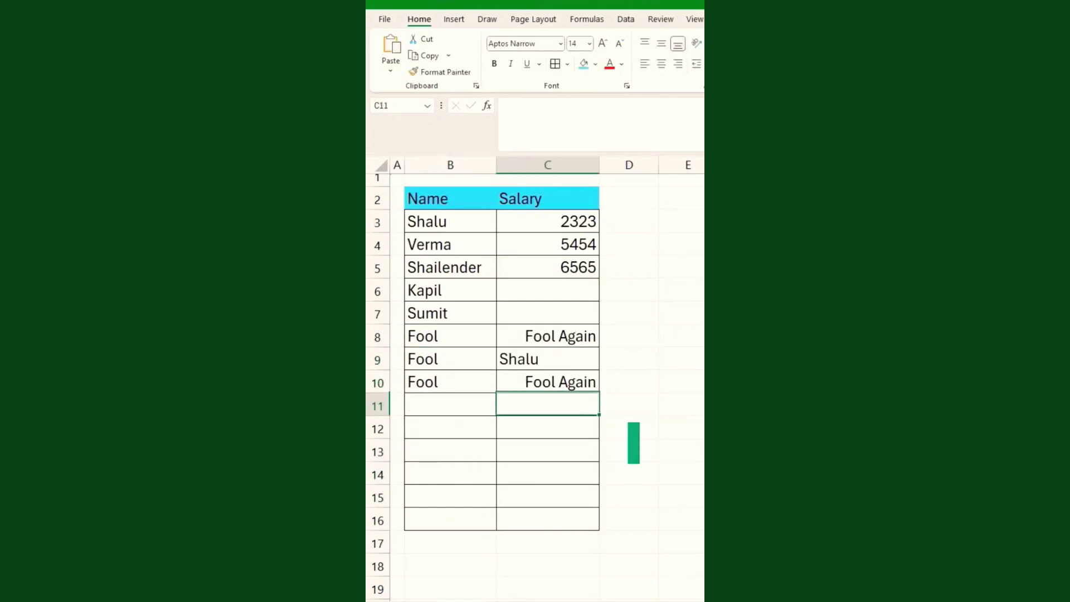
Reset the entire worksheet's number format to General so real entries show.
left_click(530, 352)
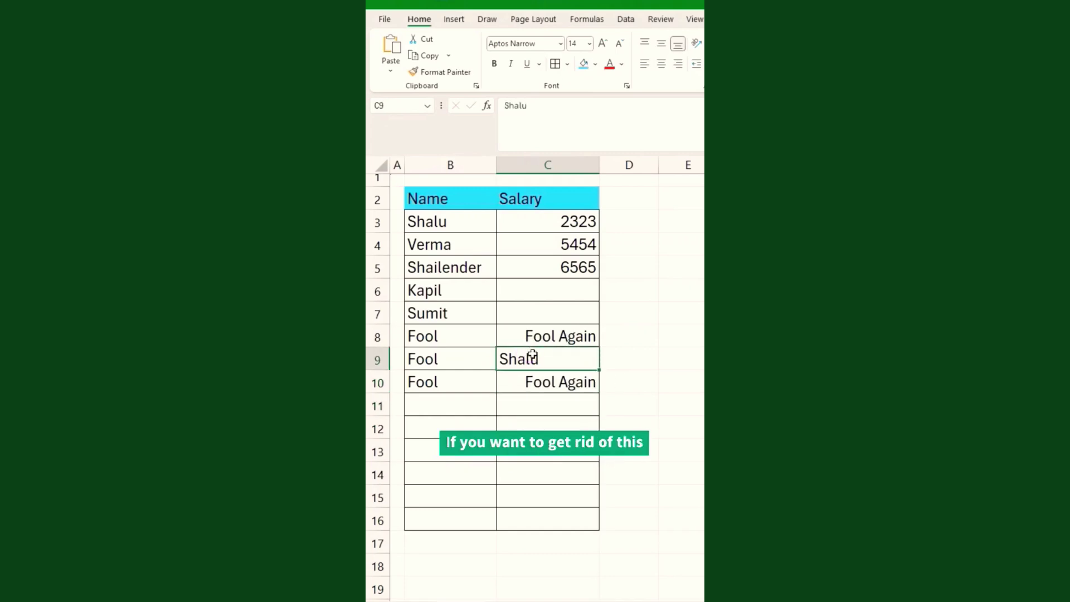
key("ctrl+a")
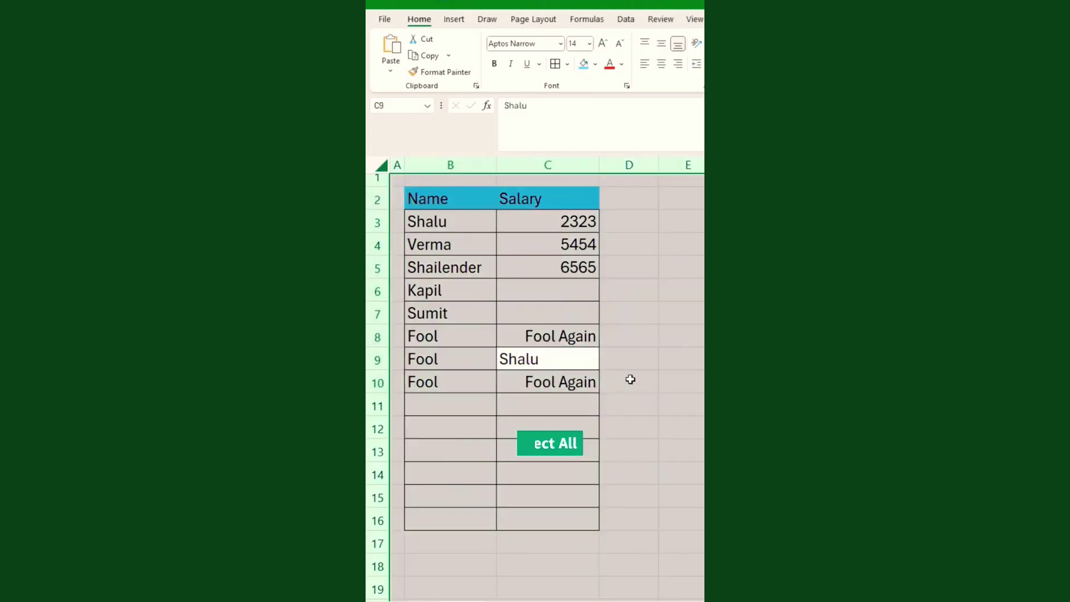
left_click(676, 40)
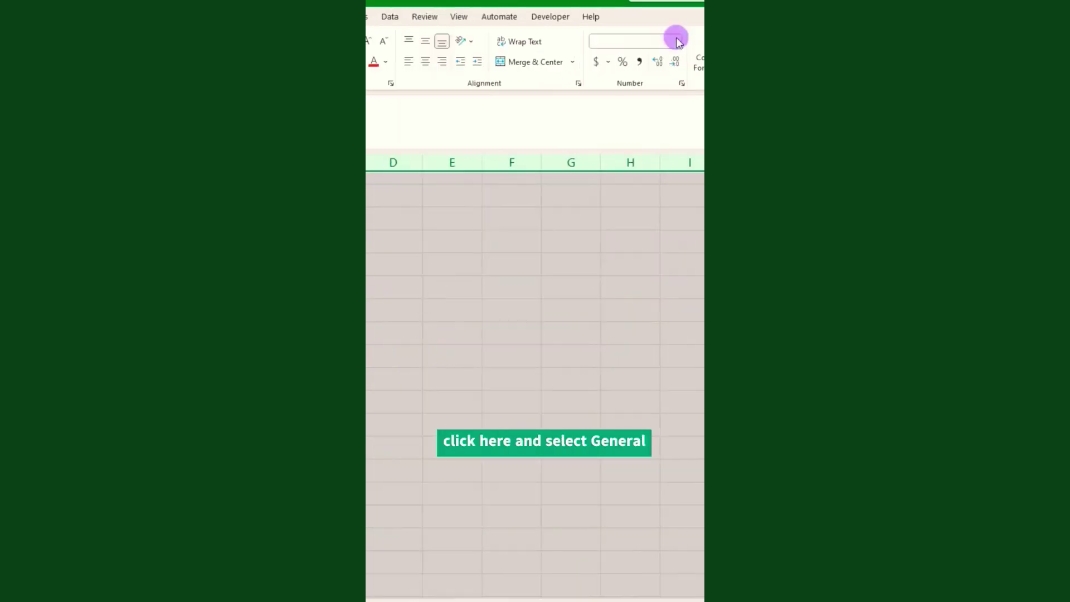
left_click(641, 63)
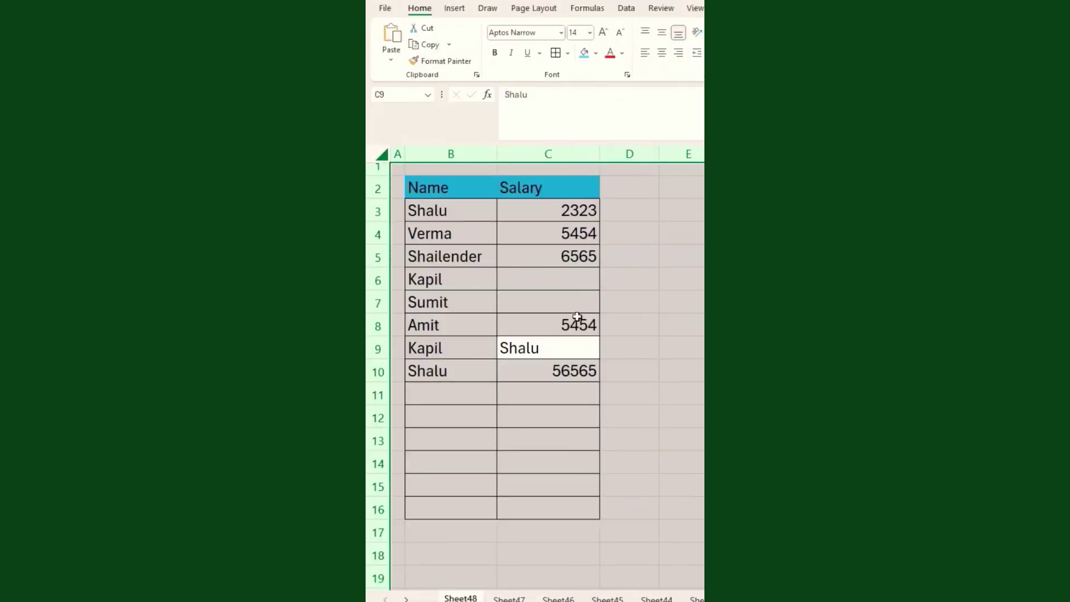
left_click(478, 390)
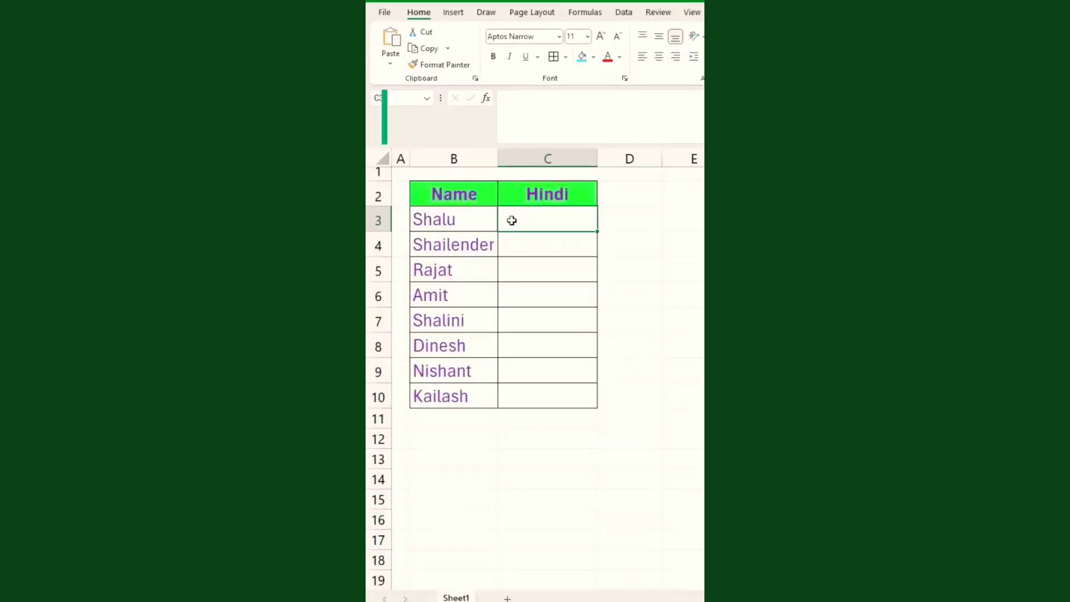
Select the names B3:B10 and translate them in the Review Translator, swapping the languages.
left_click_drag(454, 217, 459, 385)
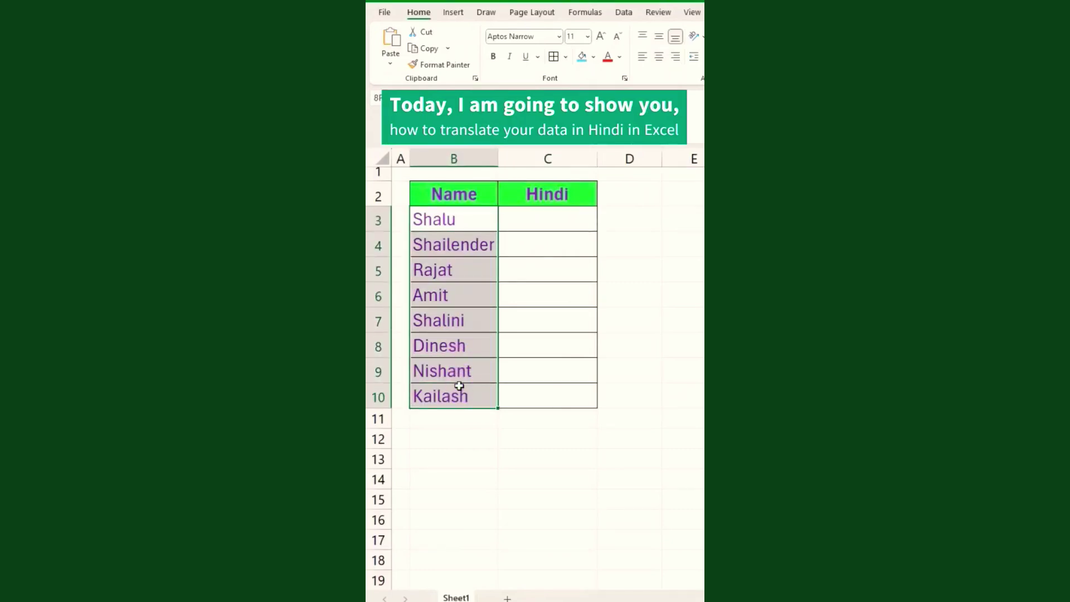
left_click_drag(544, 218, 544, 390)
left_click_drag(435, 219, 413, 399)
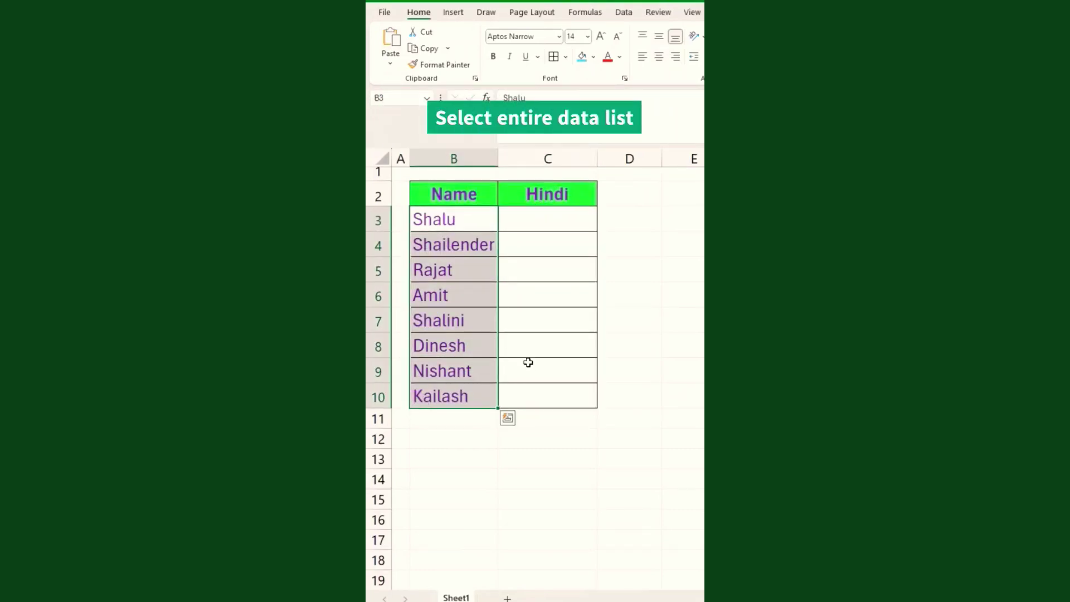
key("alt+r")
key("l")
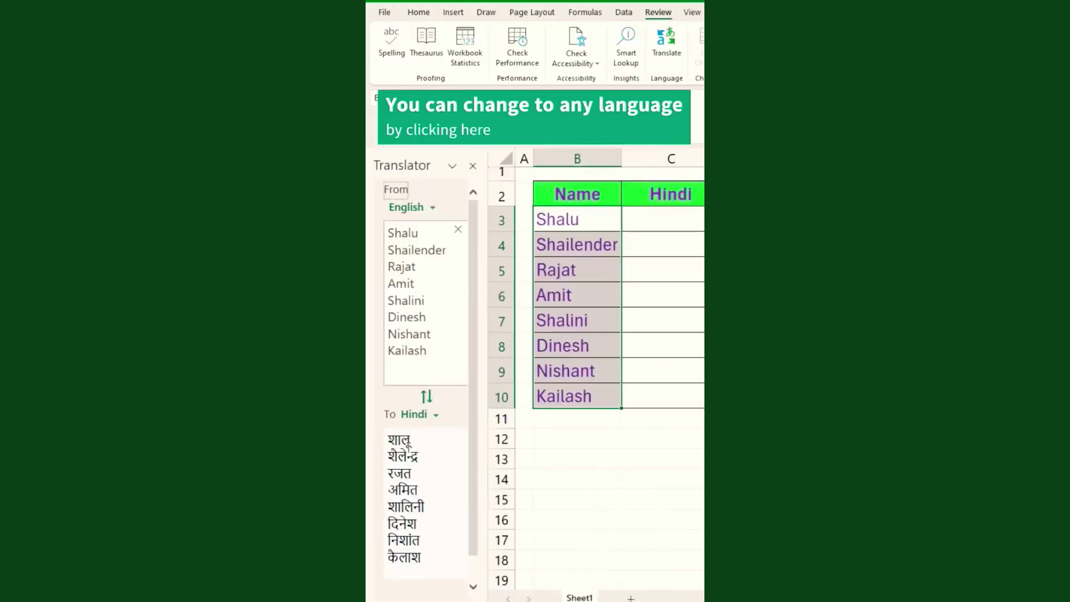
left_click(427, 398)
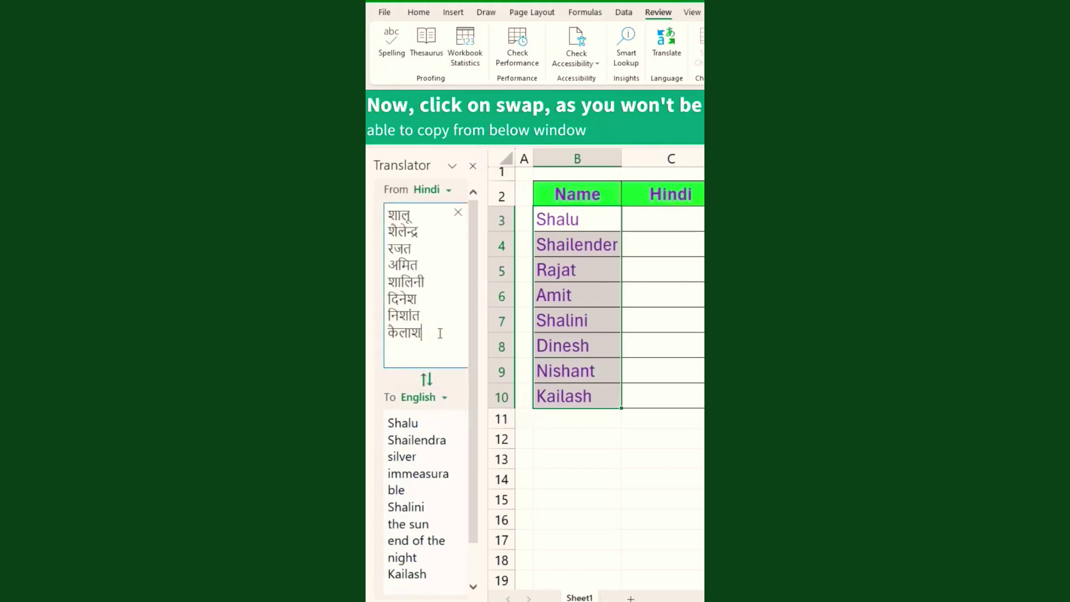
Copy the Hindi names into C3:C10 and close the Translator pane.
key("ctrl+a")
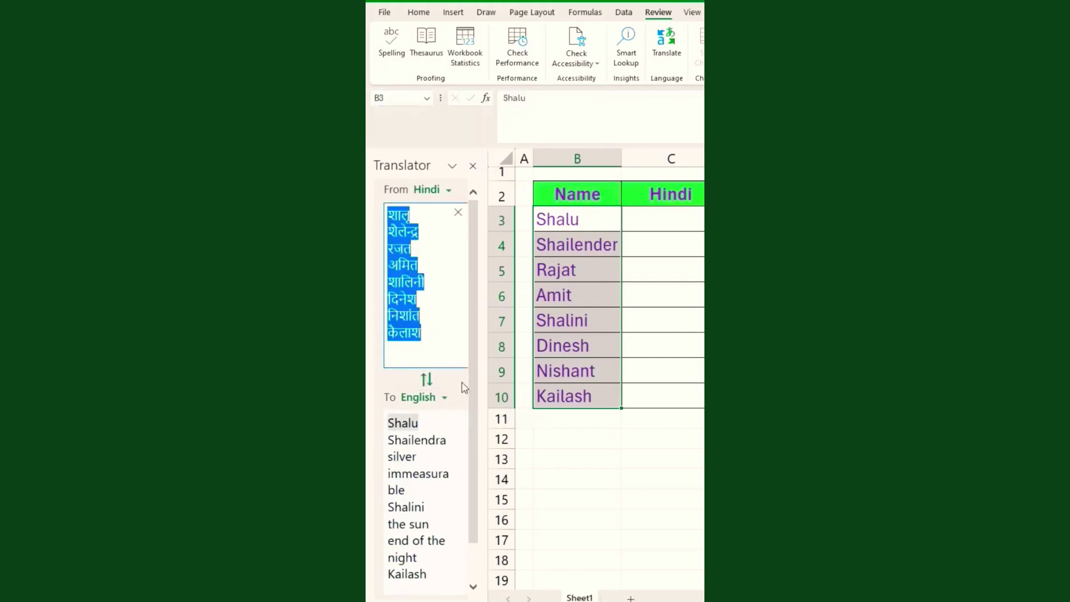
key("ctrl+c")
left_click(655, 226)
key("ctrl+v")
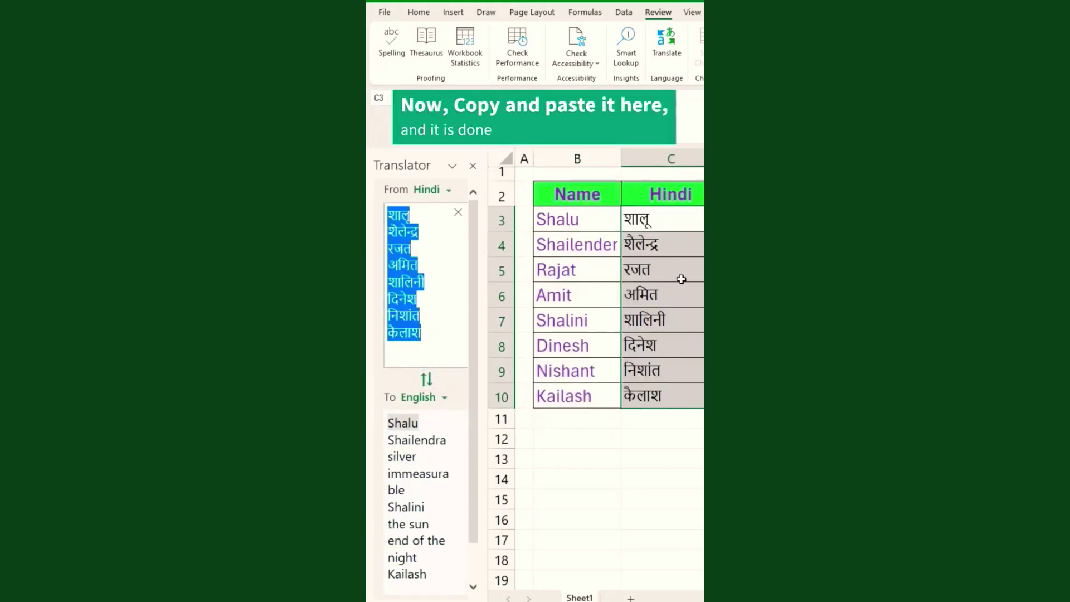
left_click(681, 279)
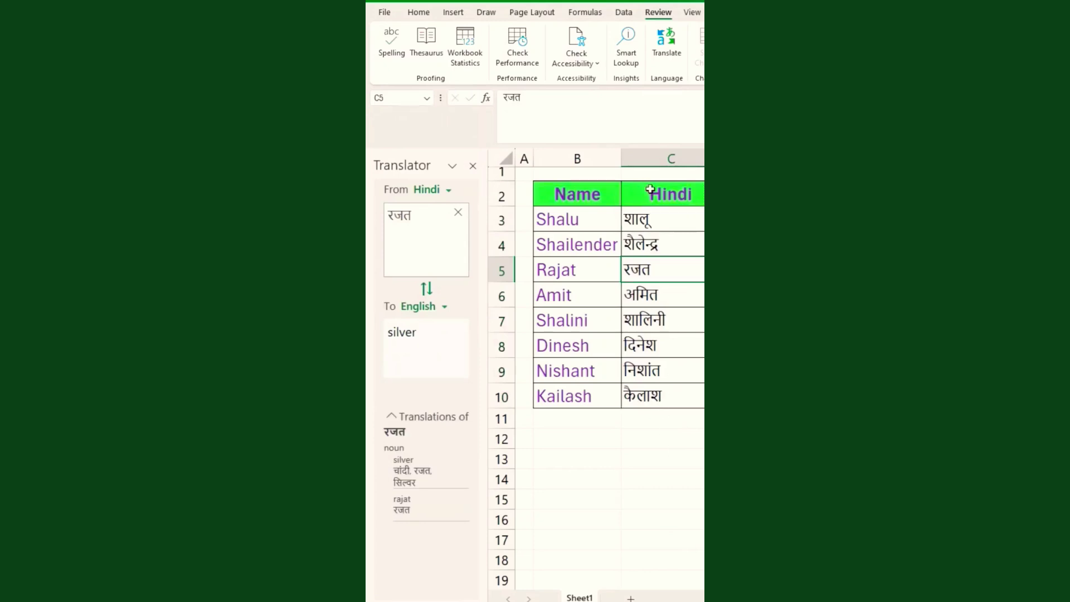
left_click(473, 165)
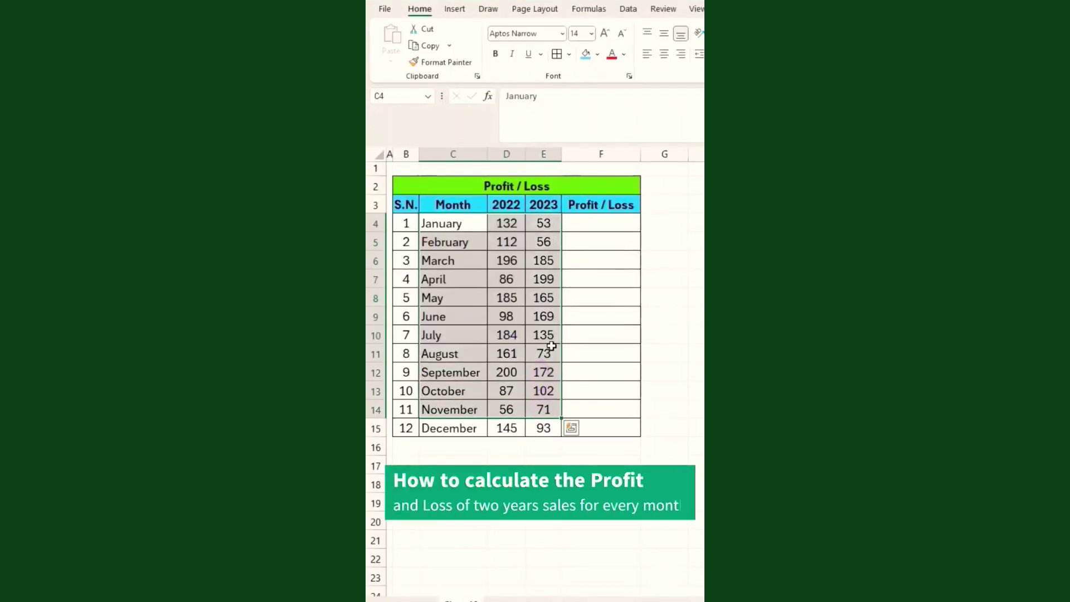
Enter the profit/loss formula =(E4-D4)/D4 in F4 for January.
left_click_drag(543, 260, 543, 279)
left_click_drag(501, 223, 545, 424)
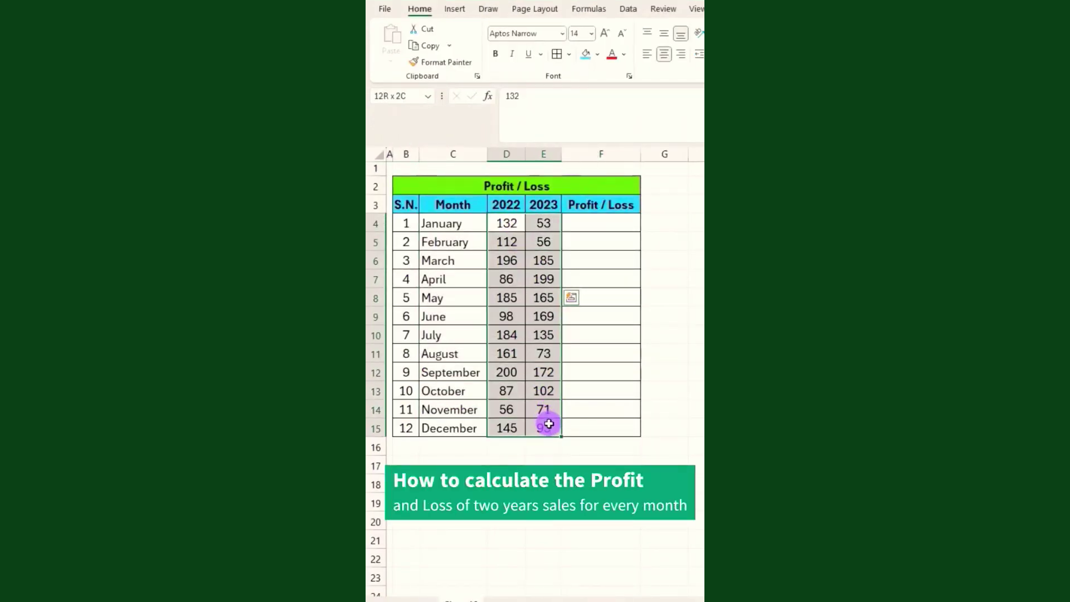
left_click(585, 222)
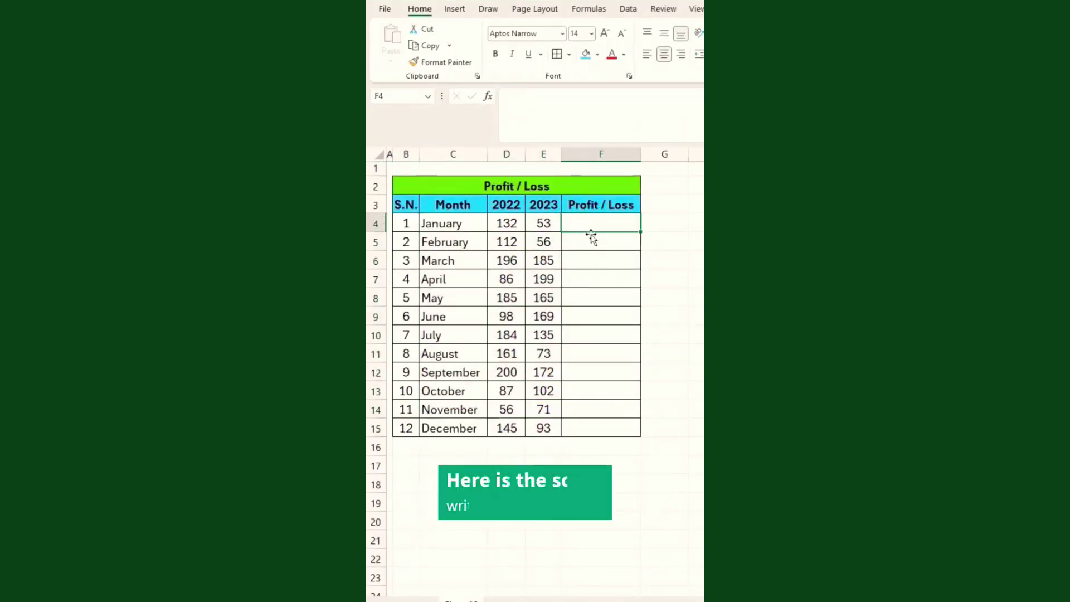
type("=")
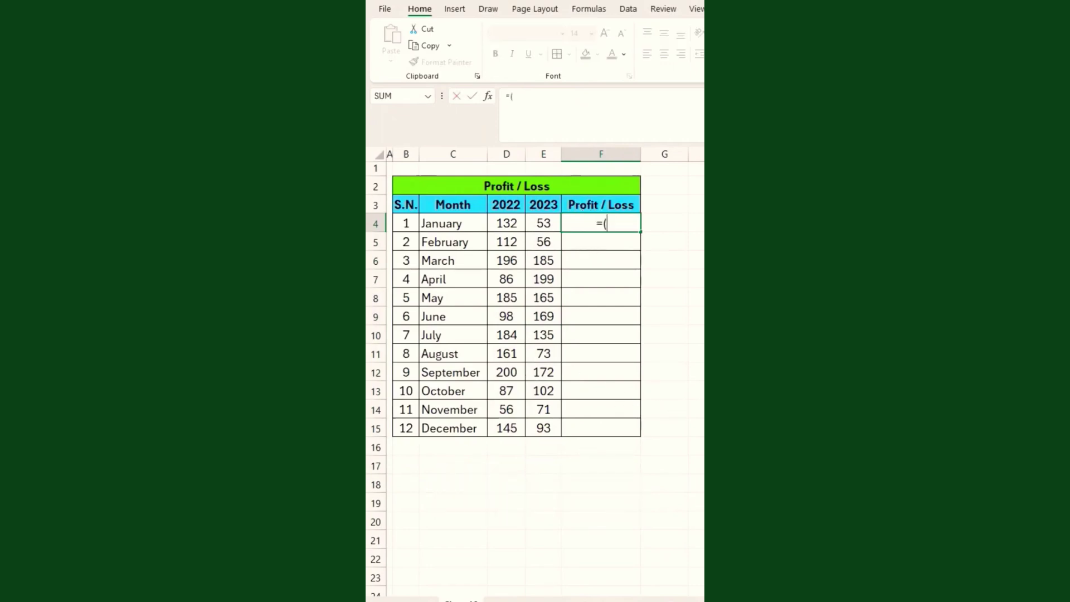
type("(")
left_click(546, 221)
type("-")
left_click(511, 222)
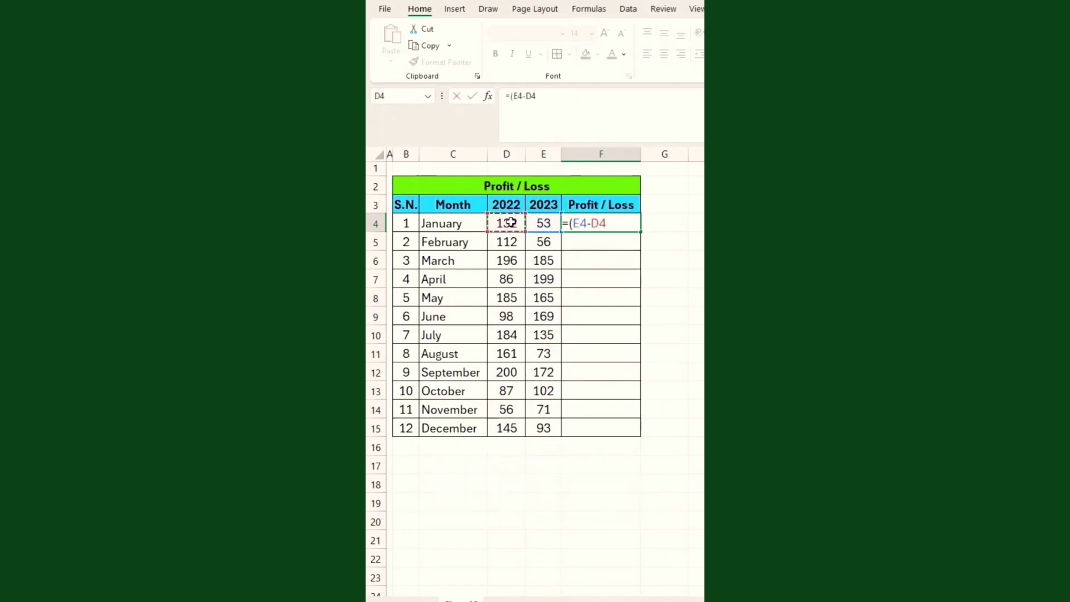
type(")/")
left_click(505, 222)
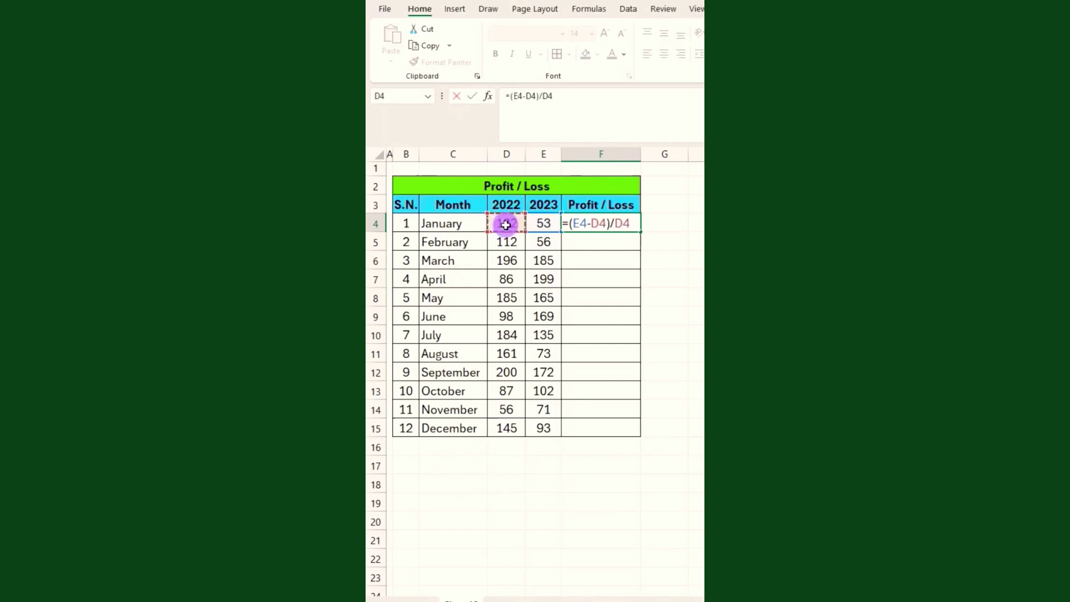
key("Return")
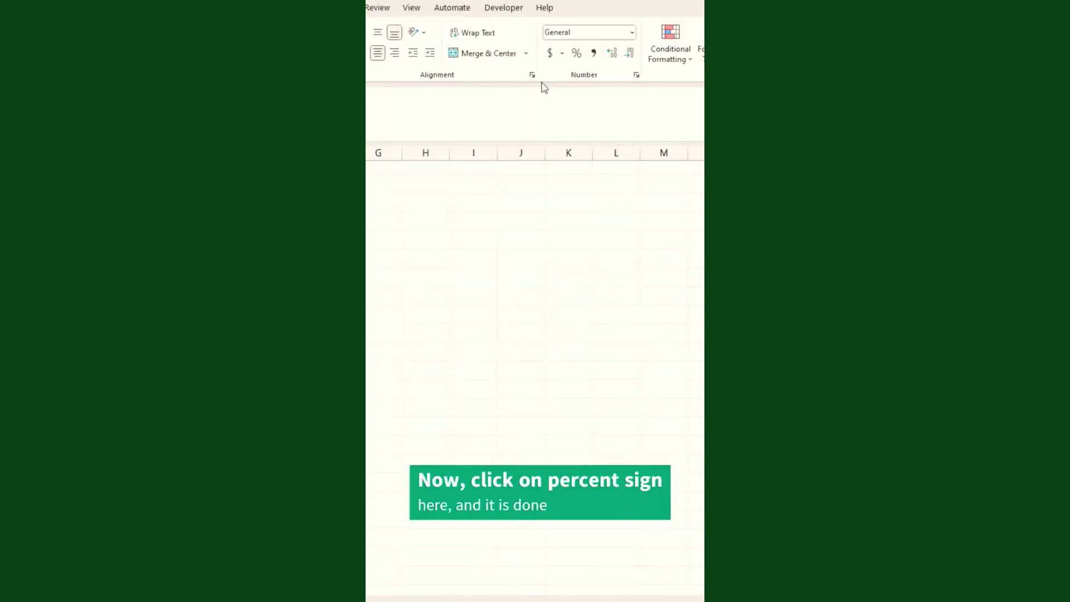
Format F4 as a percentage and fill the formula down through F15.
left_click(576, 54)
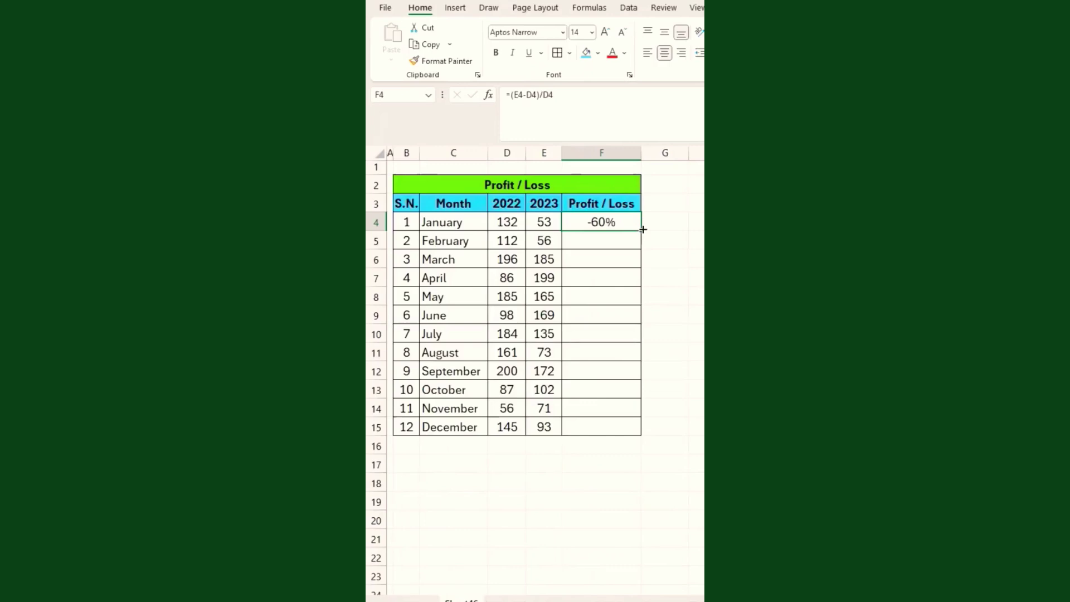
double_click(642, 230)
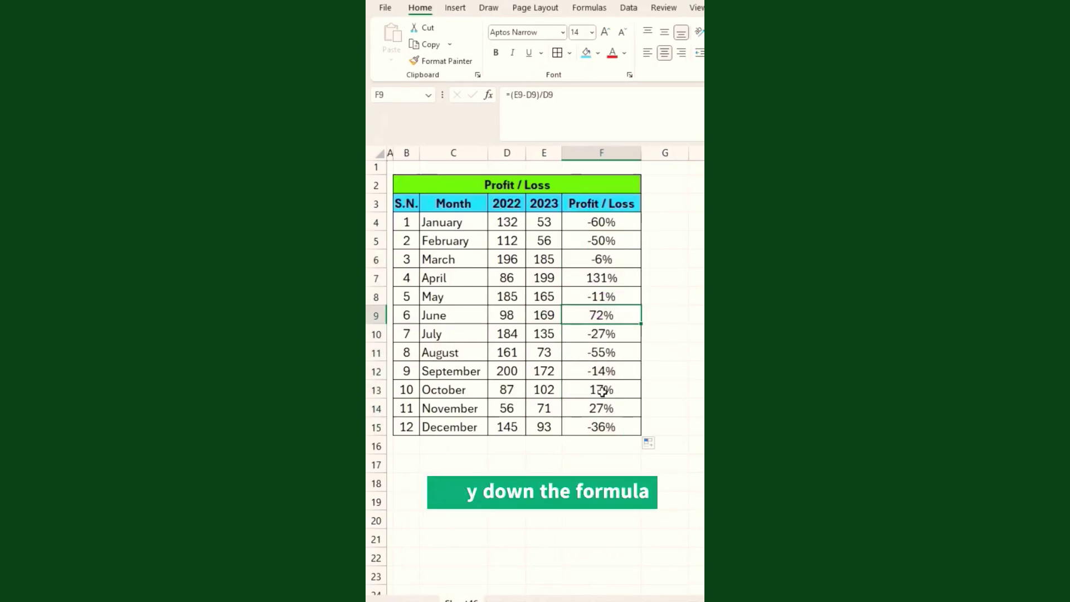
left_click_drag(602, 221, 607, 427)
left_click(592, 316)
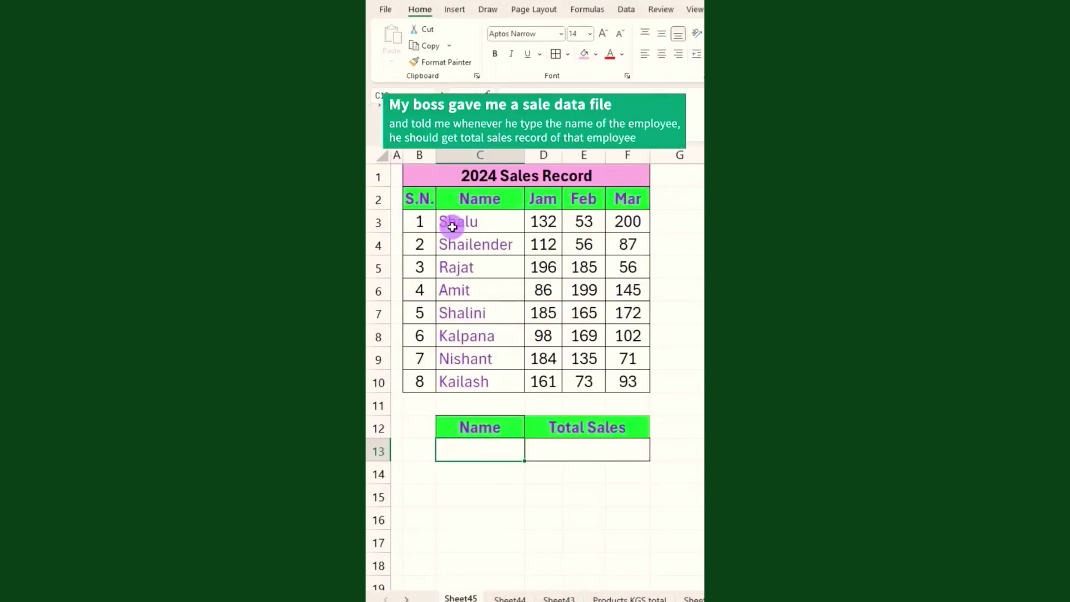
Review the names and Jan, Feb, Mar sales ranges, then select the Total Sales cell D13.
left_click_drag(449, 224, 480, 359)
left_click_drag(546, 223, 543, 383)
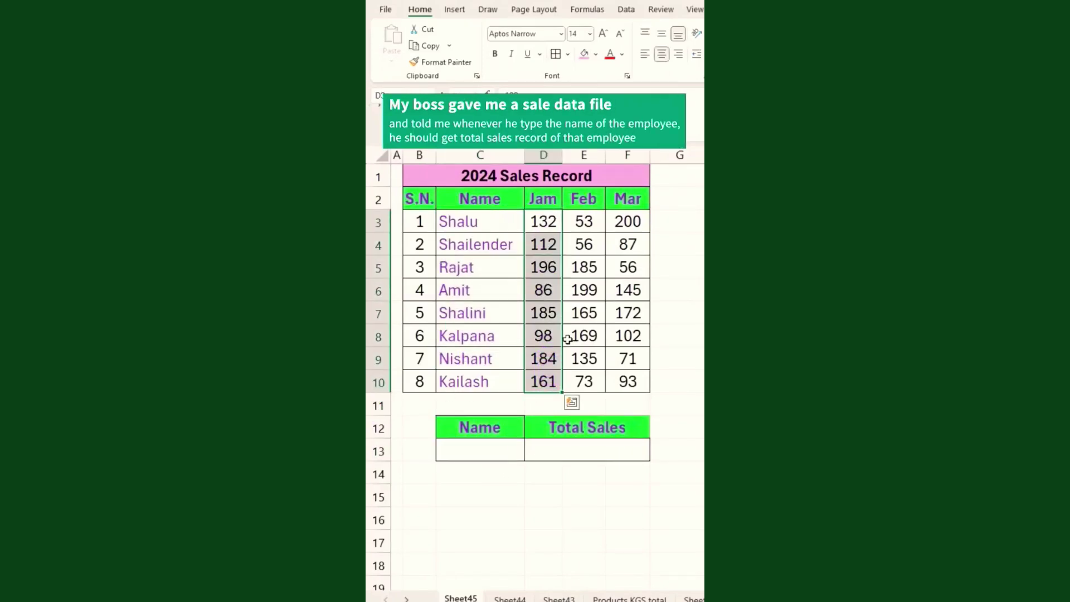
left_click_drag(590, 219, 584, 358)
left_click_drag(626, 222, 625, 384)
left_click(472, 444)
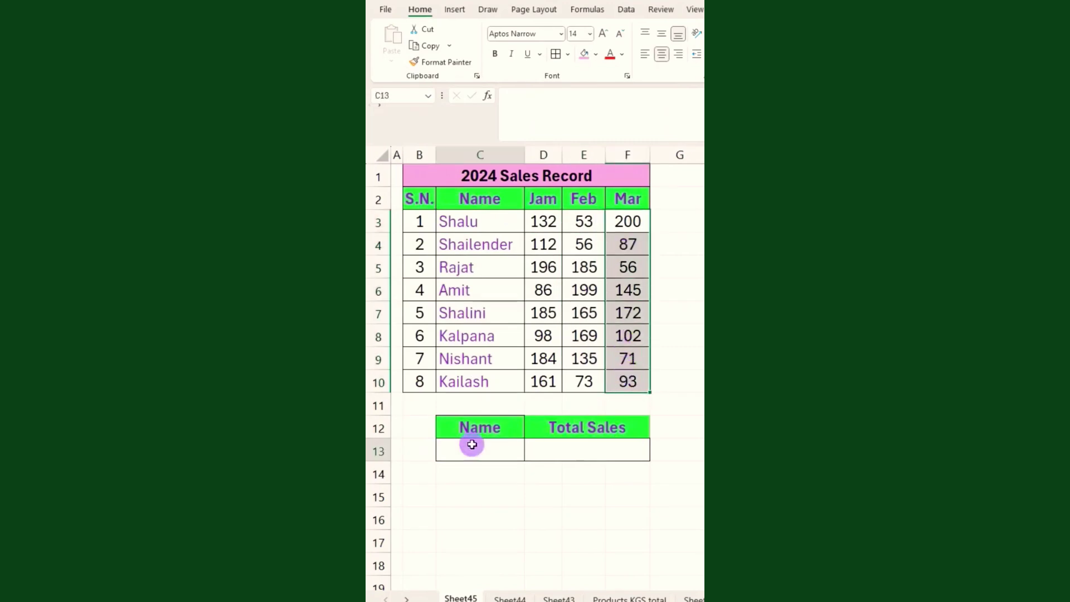
left_click(550, 449)
Enter =XLOOKUP(C13,C3:C10,D3:D10+E3:E10+F3:F10) in D13.
type("=")
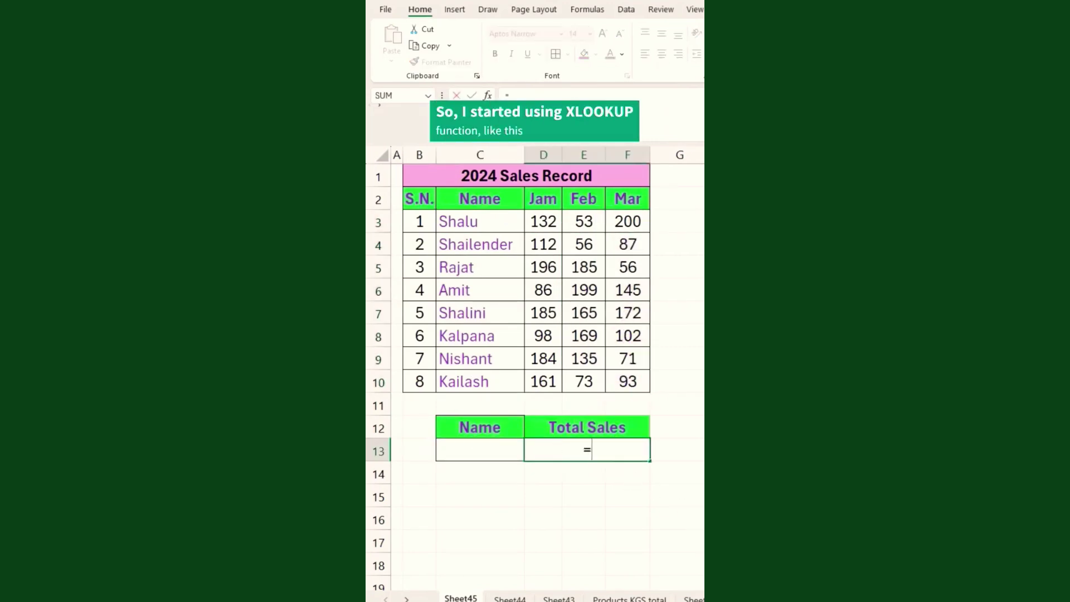
type("xlook")
key("Tab")
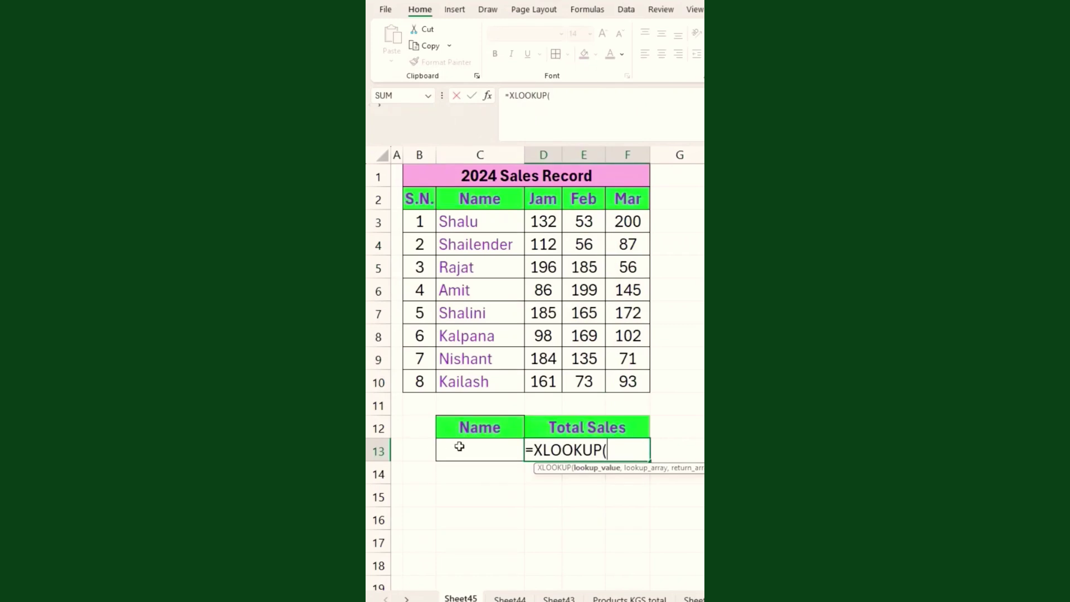
left_click(460, 446)
type(",")
left_click_drag(482, 219, 483, 377)
type(",")
left_click_drag(543, 221, 541, 378)
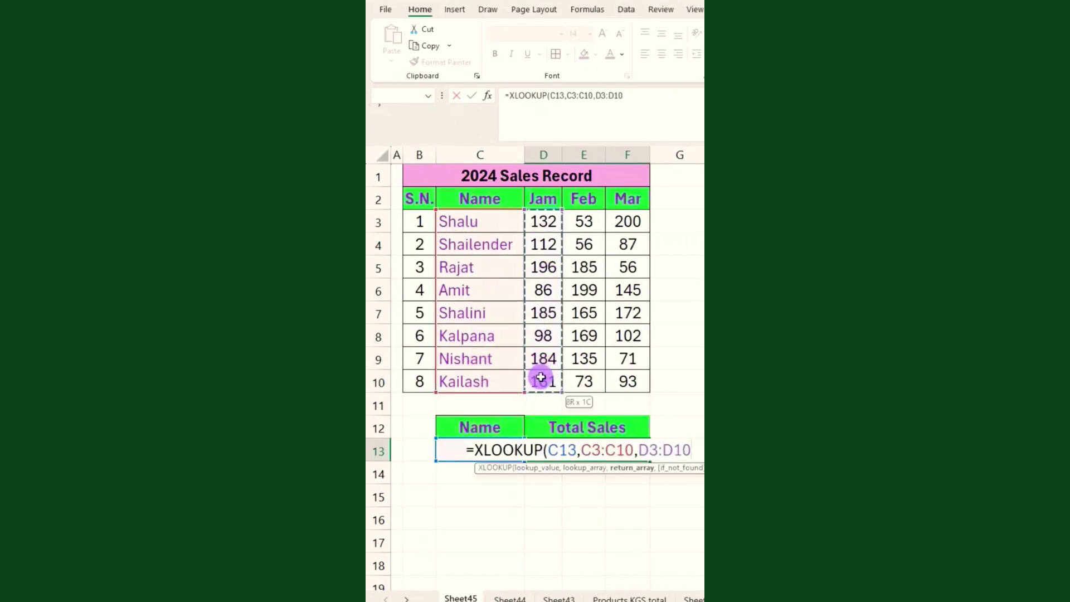
type("+")
left_click_drag(584, 221, 580, 381)
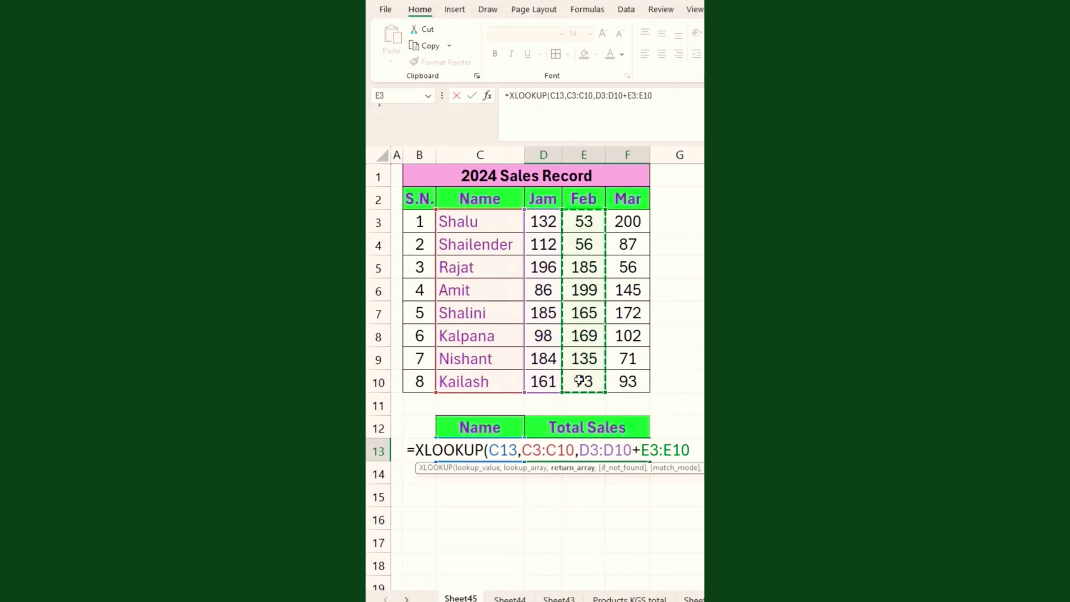
type("+")
left_click_drag(628, 220, 621, 375)
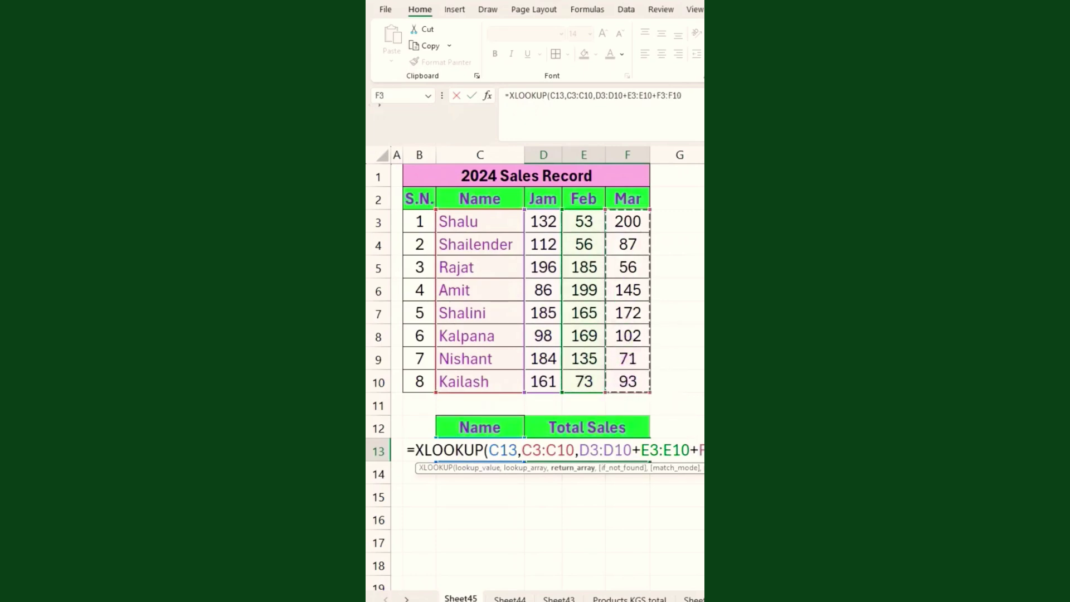
key("Return")
Enter Amit in C13 (total 430), then replace it with Rajat to get 437.
left_click(483, 449)
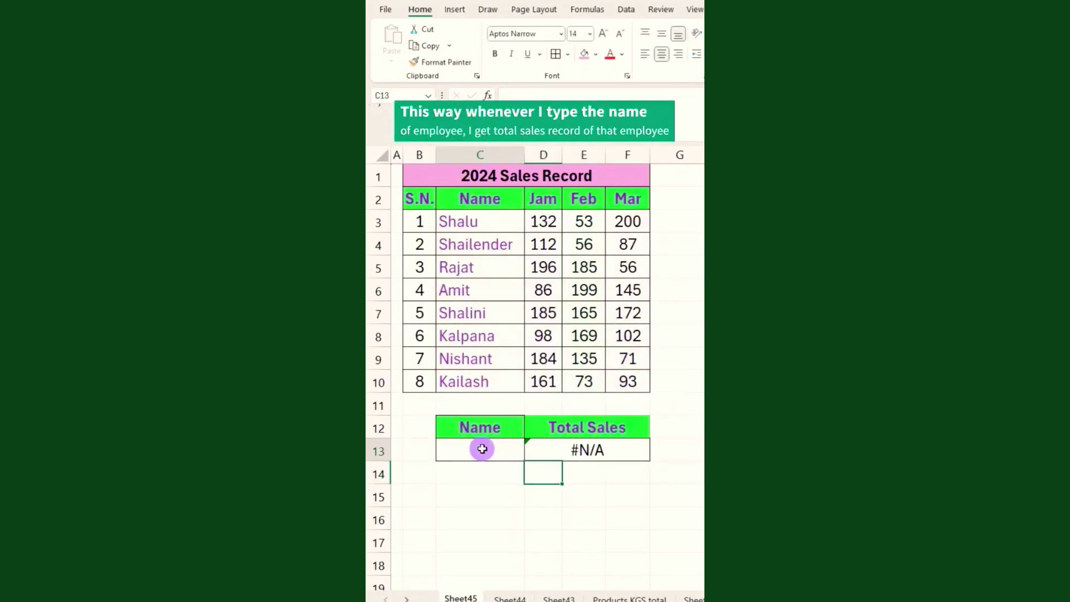
type("Am")
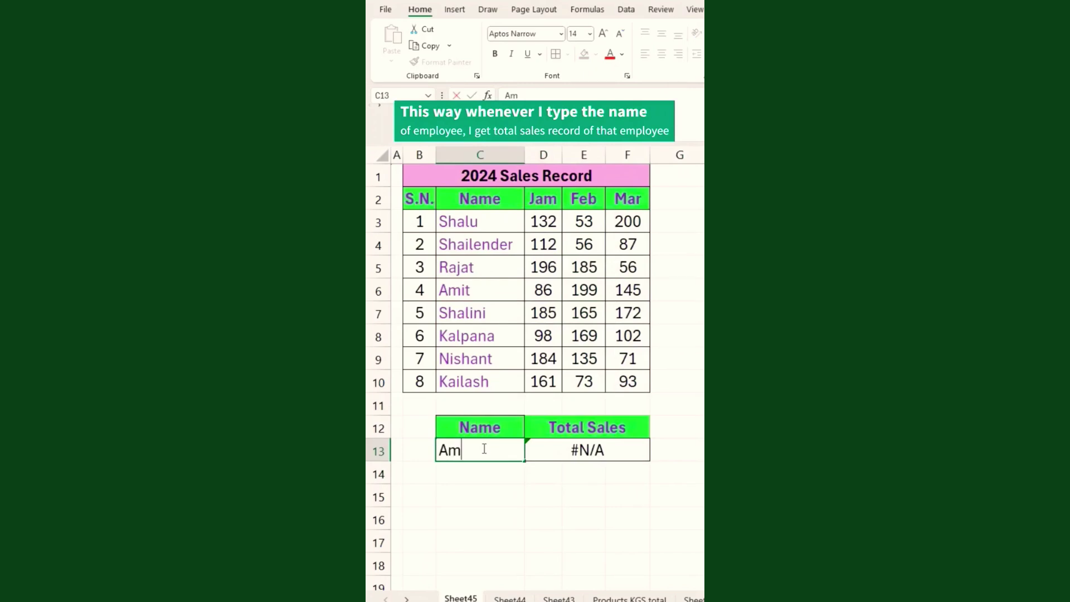
type("it")
key("Return")
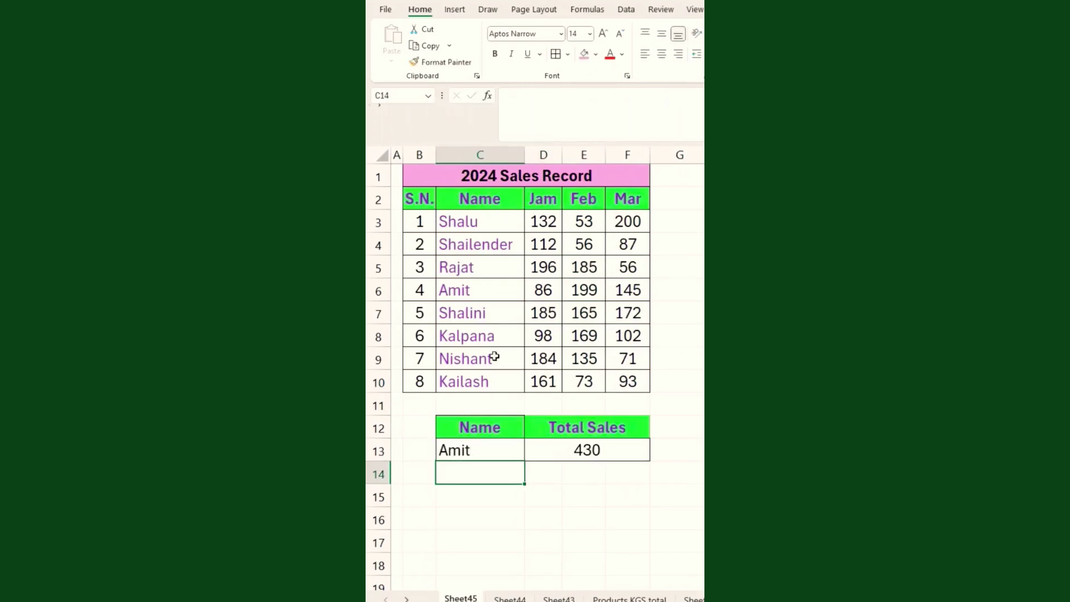
left_click(487, 449)
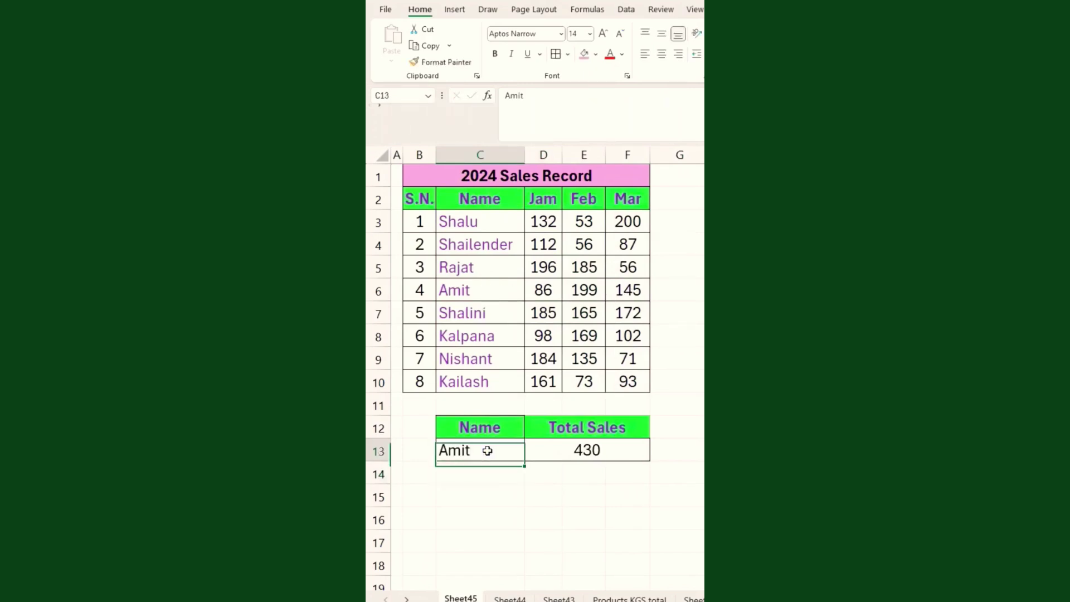
type("Rajat")
key("Return")
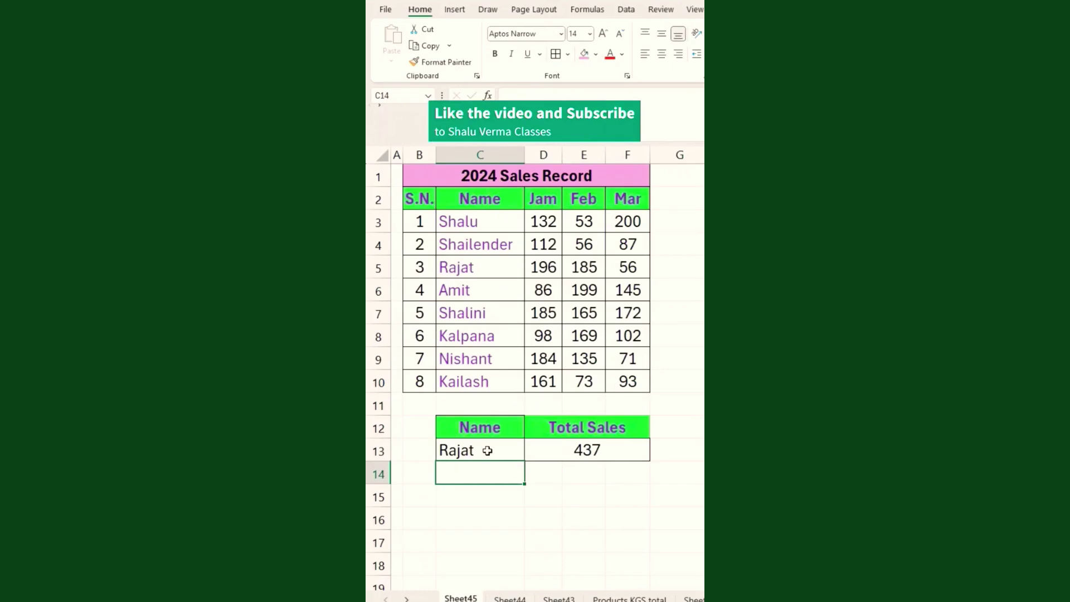
left_click(452, 496)
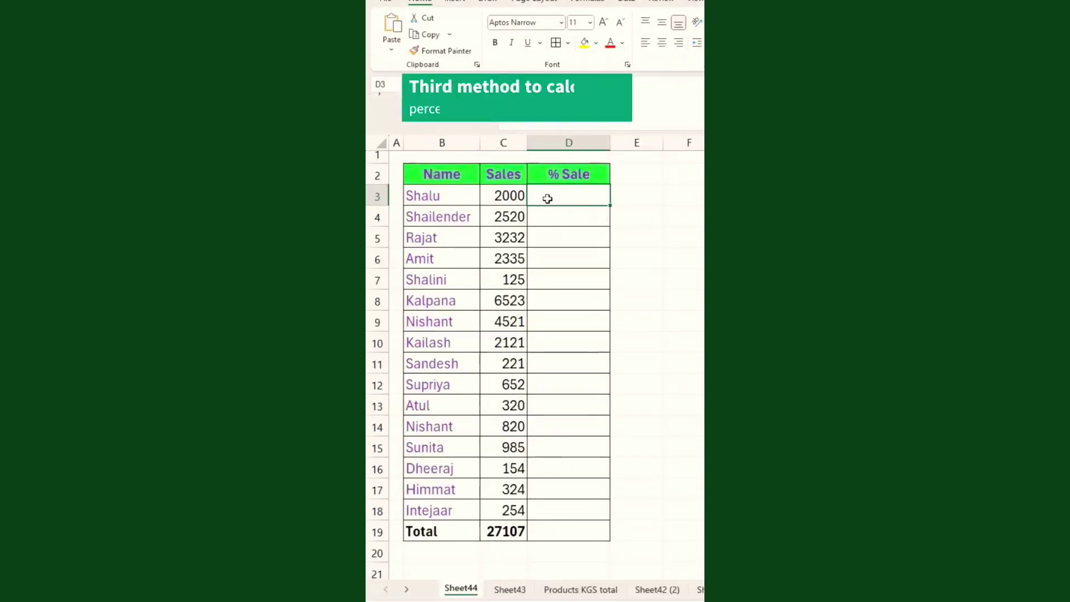
Clear the Total row contents in B19:C19.
left_click(547, 196)
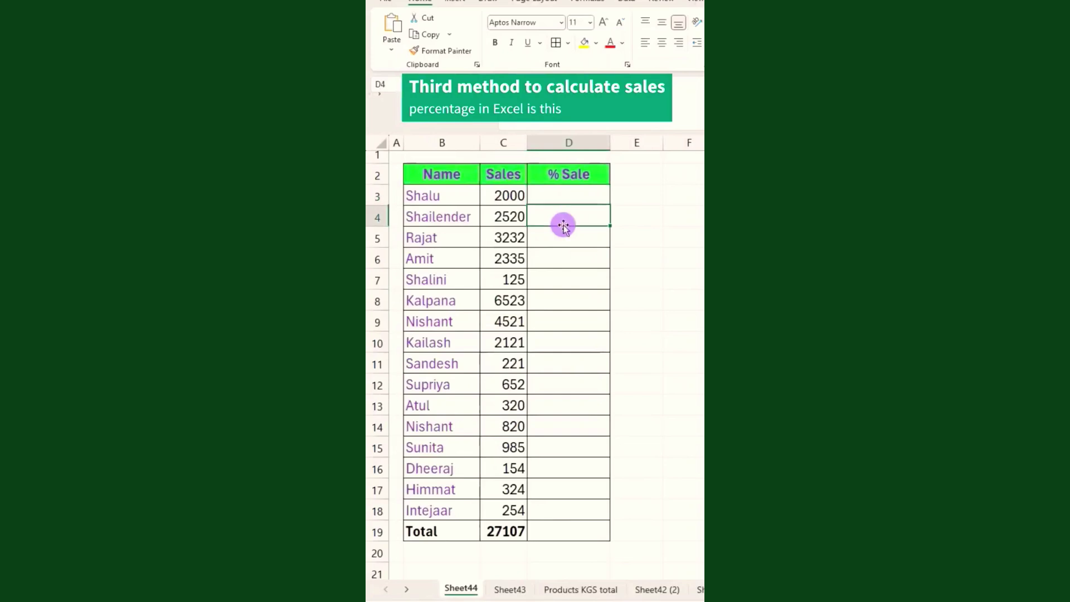
left_click(490, 196)
left_click(509, 198)
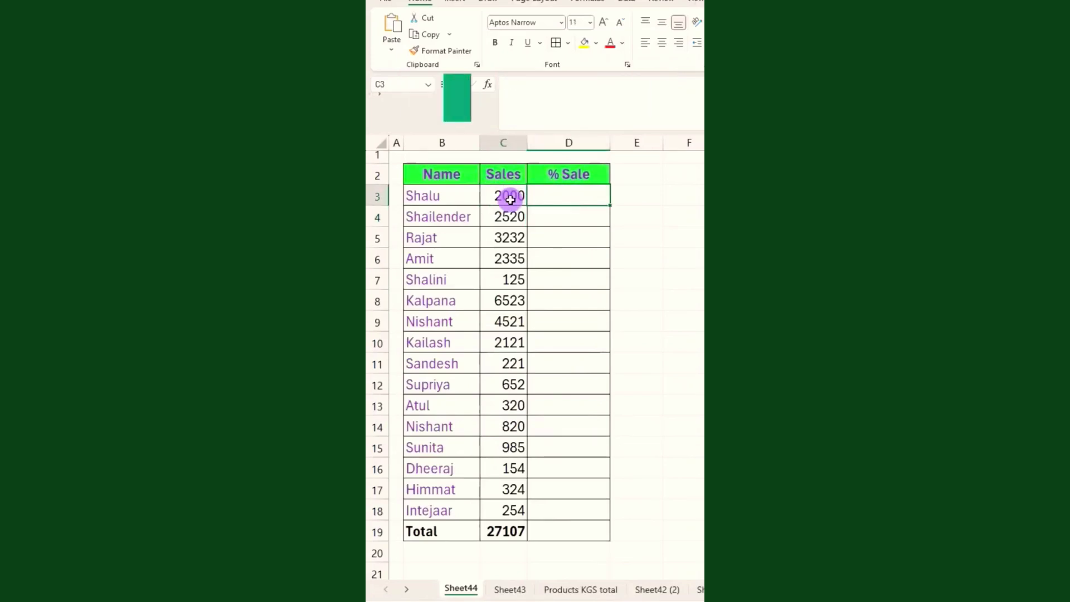
left_click_drag(424, 528, 499, 527)
key("Delete")
Add % Total values for sales C3:C18 via Quick Analysis Totals.
left_click_drag(504, 196, 512, 507)
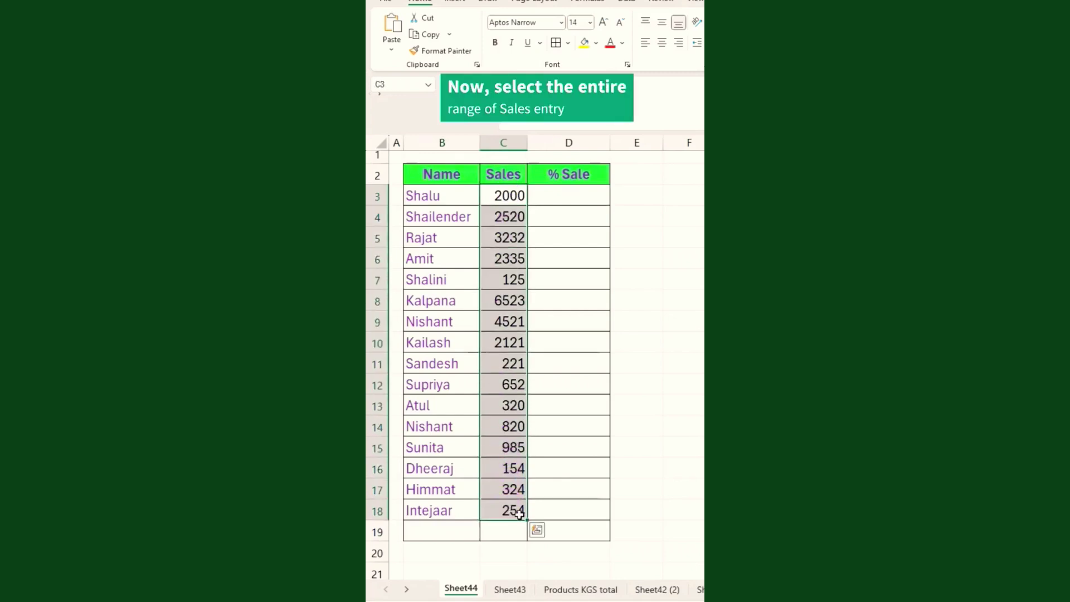
left_click(536, 529)
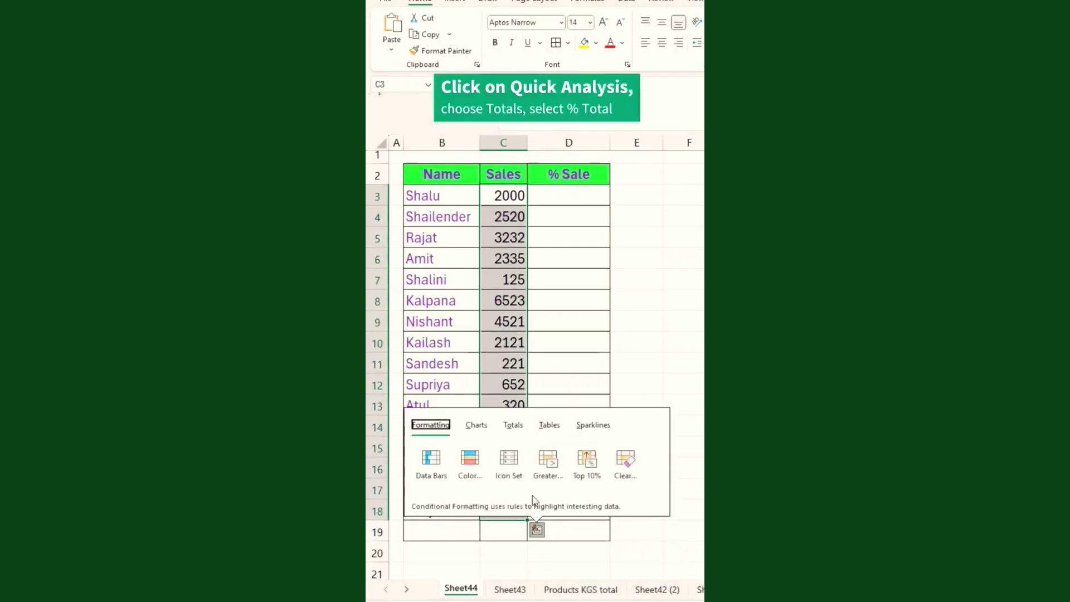
left_click(515, 429)
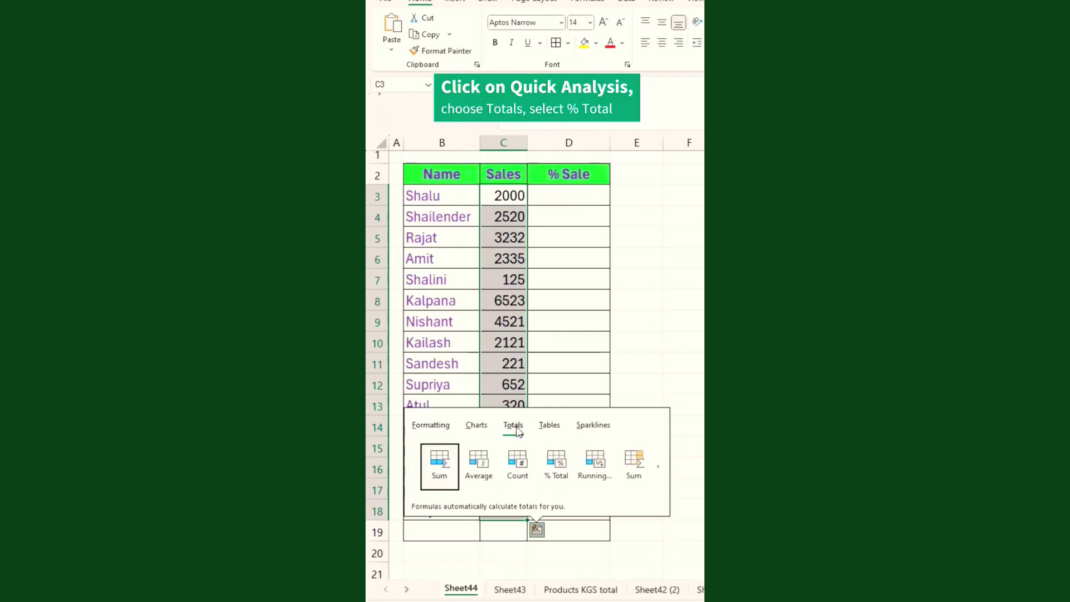
left_click(658, 471)
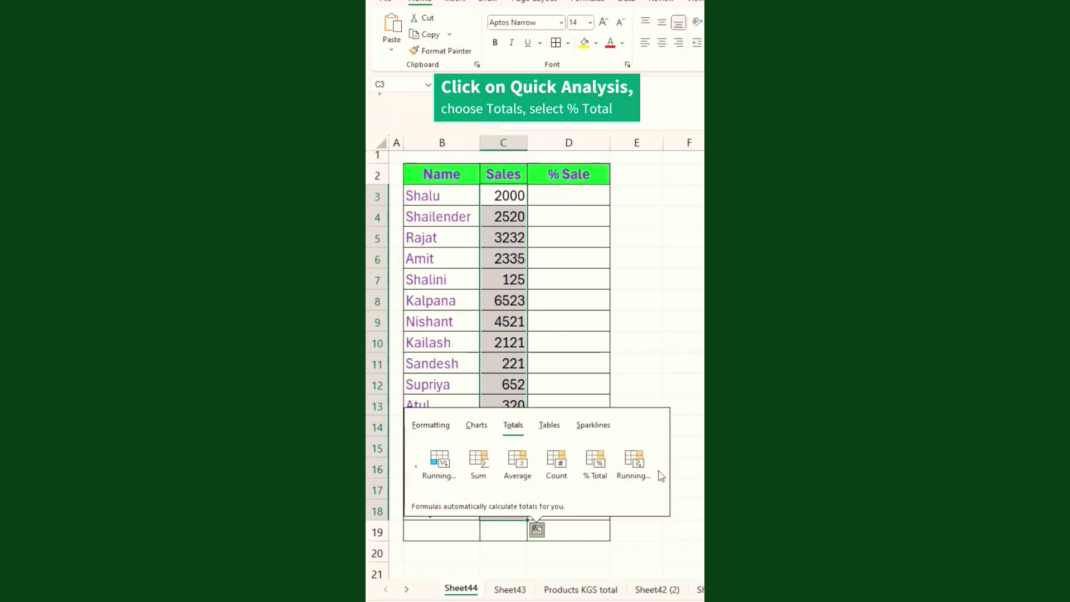
left_click(595, 467)
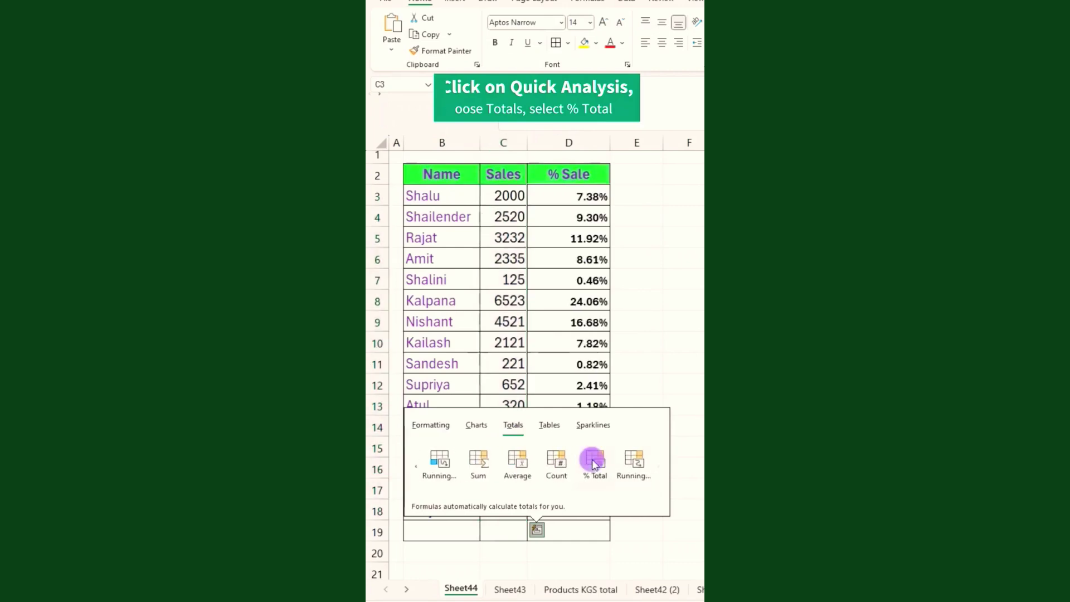
left_click(561, 202)
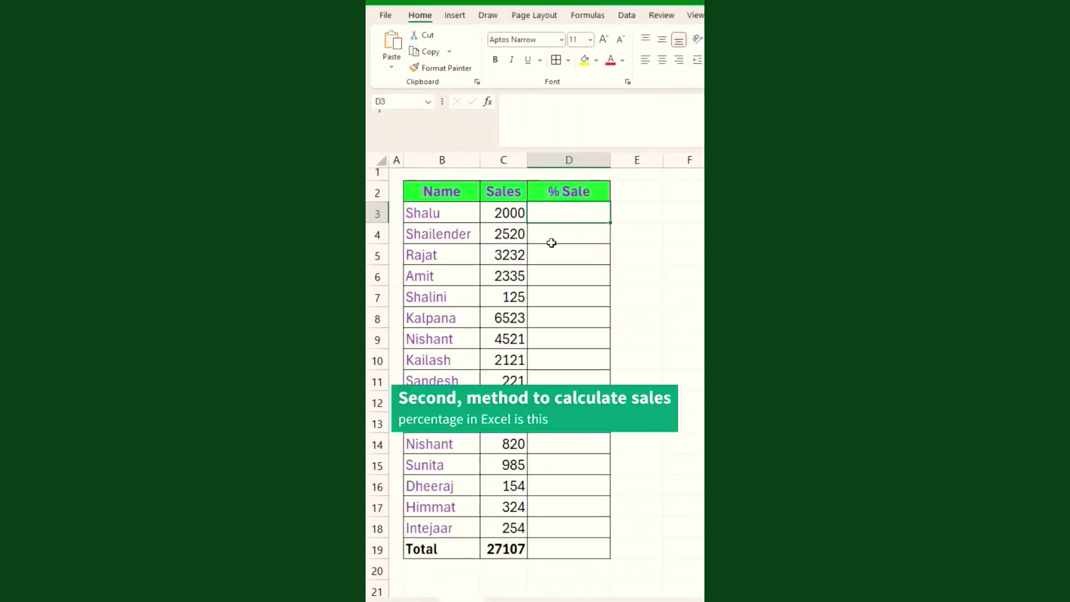
Enter =C3*100/$C$19 in D3 to get Shalu's sales percentage of the total.
left_click(549, 254)
left_click(559, 214)
type("=")
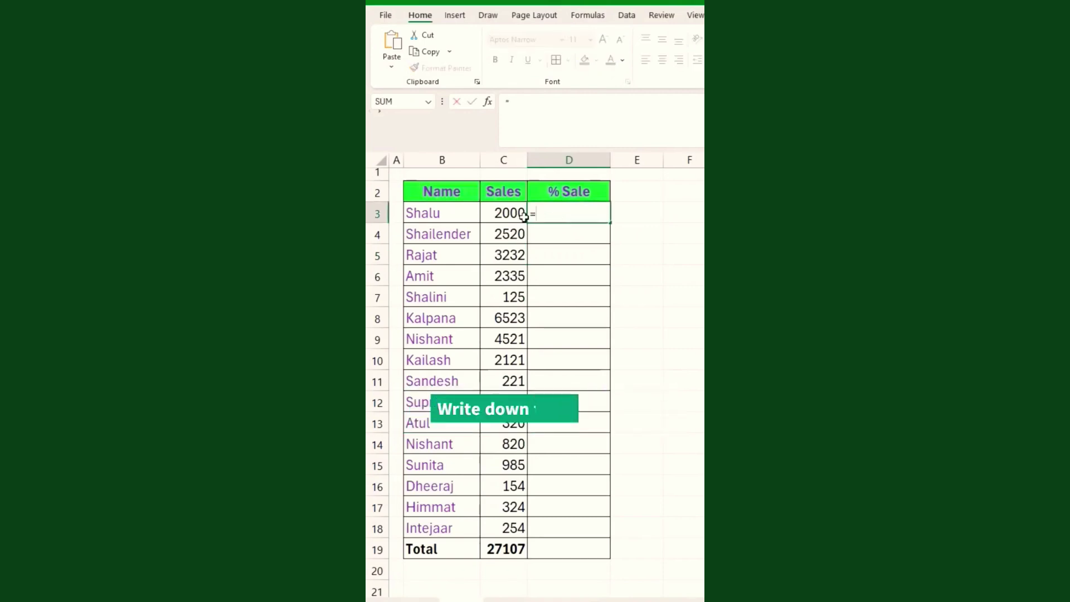
left_click(508, 217)
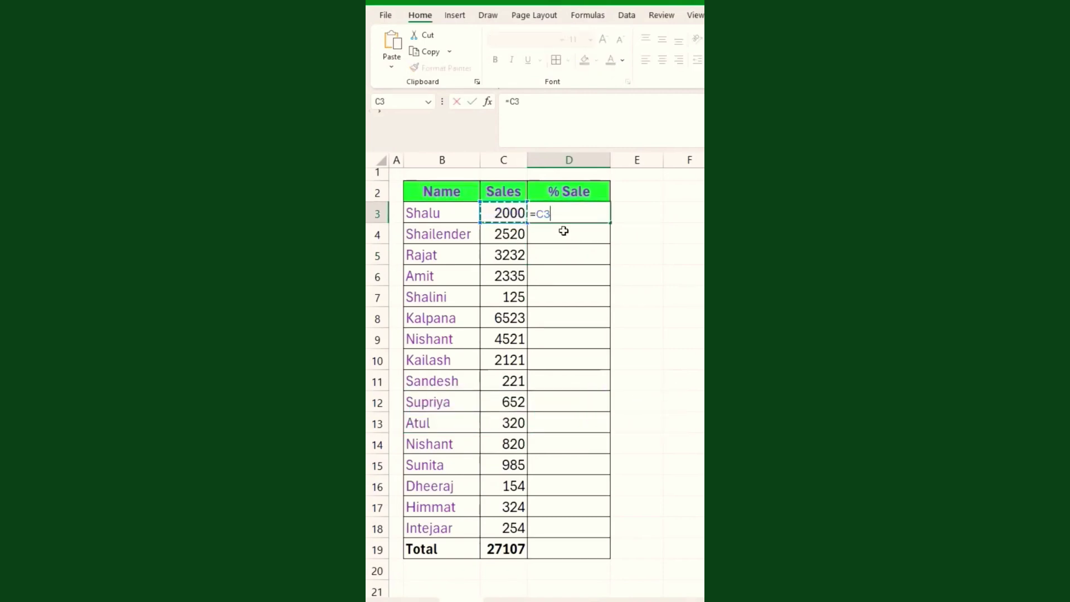
type("*100")
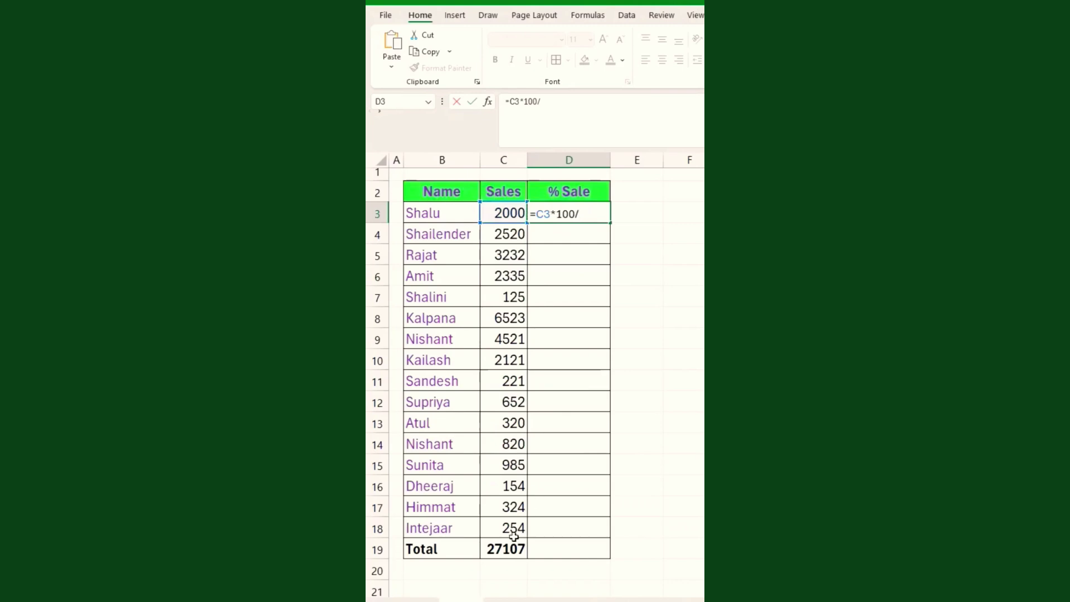
type("/")
left_click(511, 548)
key("F4")
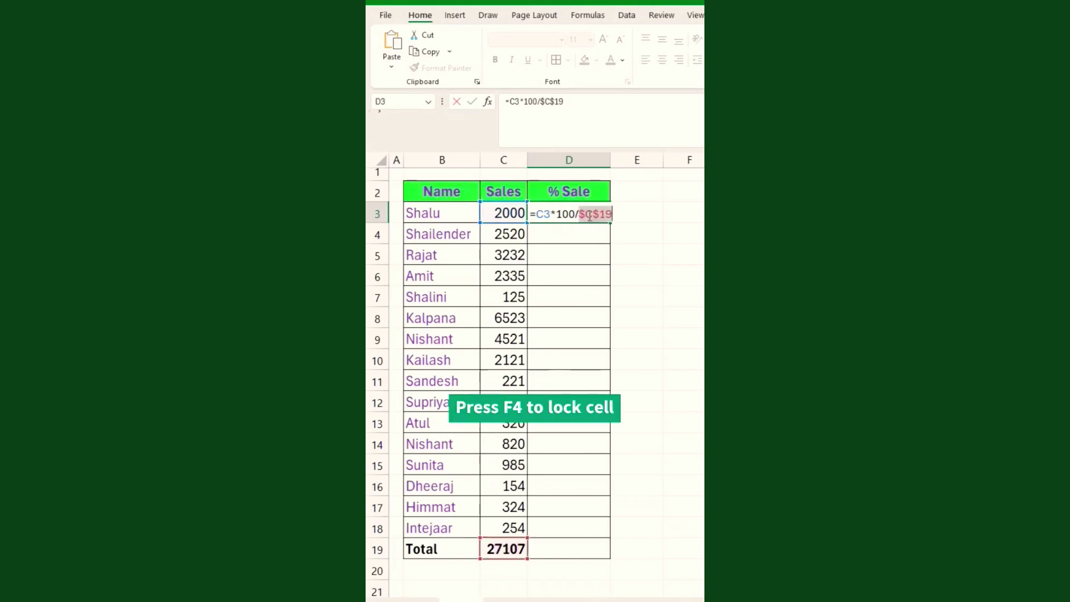
key("Return")
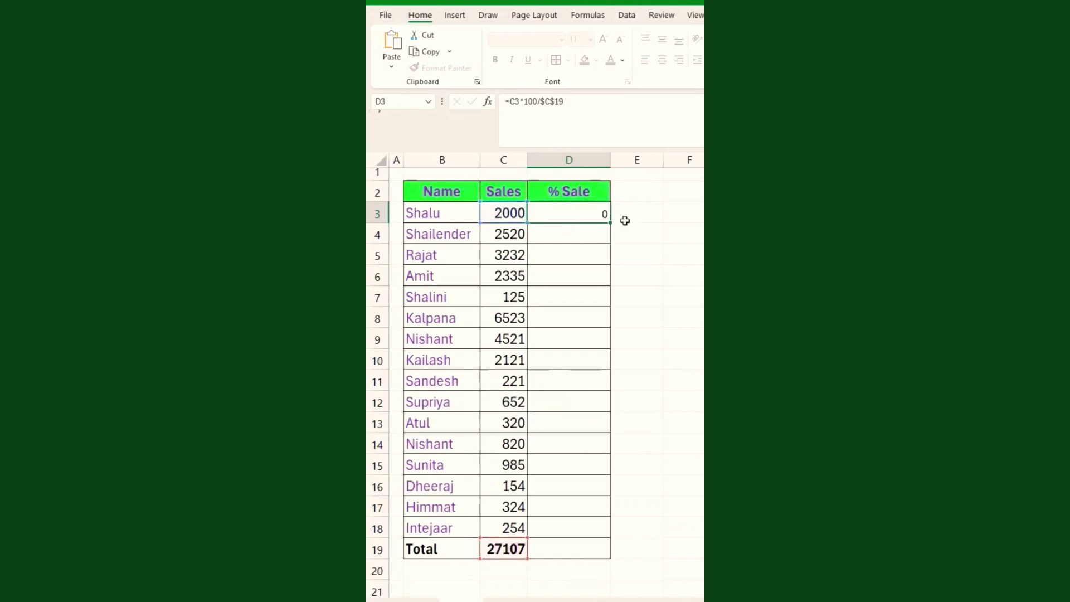
Copy the D3 percentage formula down the % Sale column to row 18.
left_click(581, 236)
left_click(599, 215)
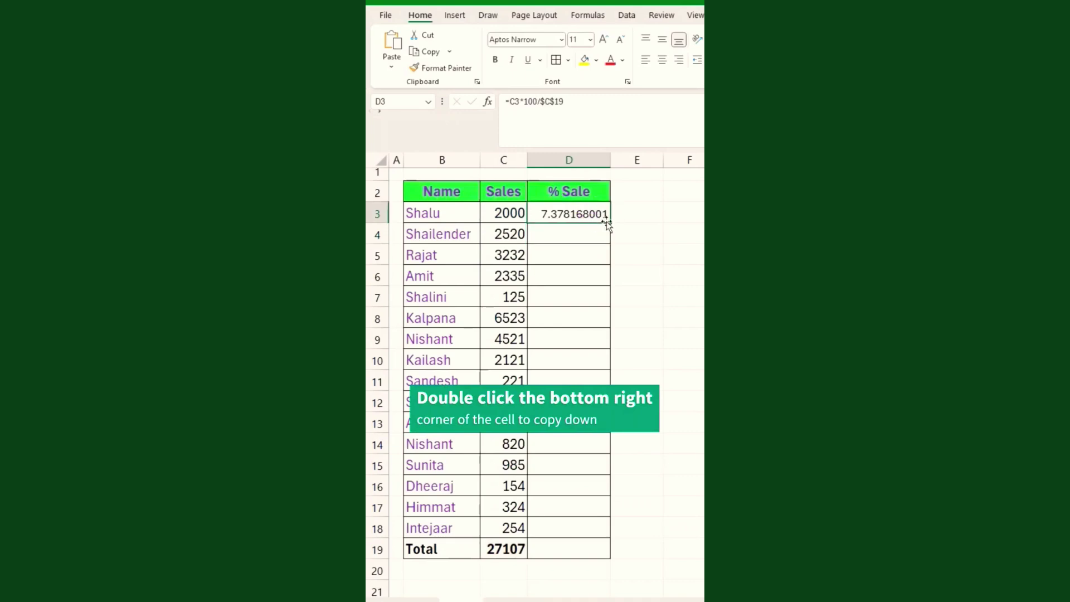
double_click(610, 222)
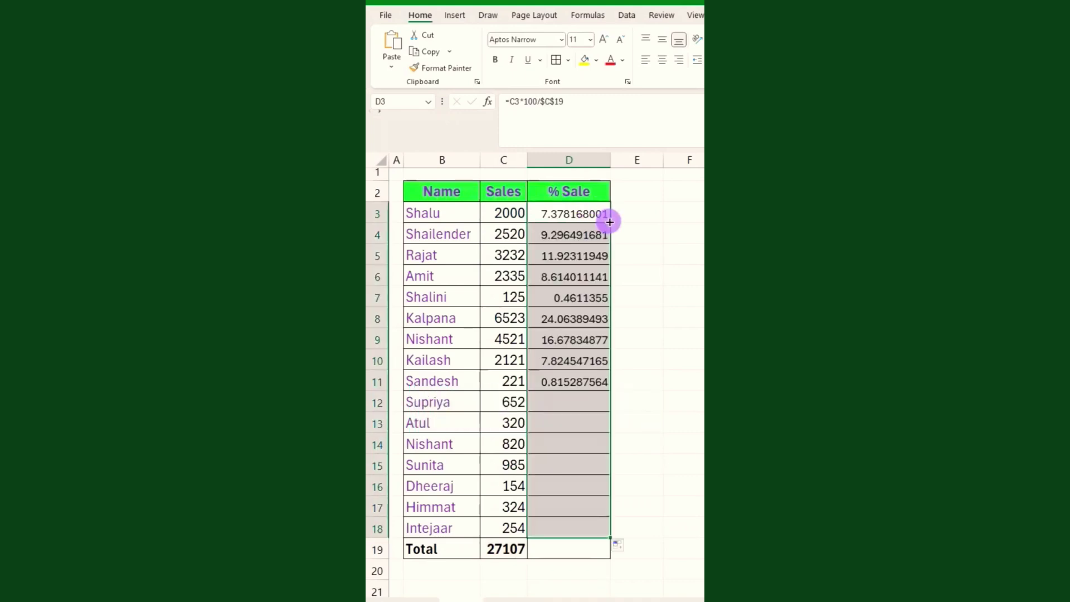
left_click(586, 334)
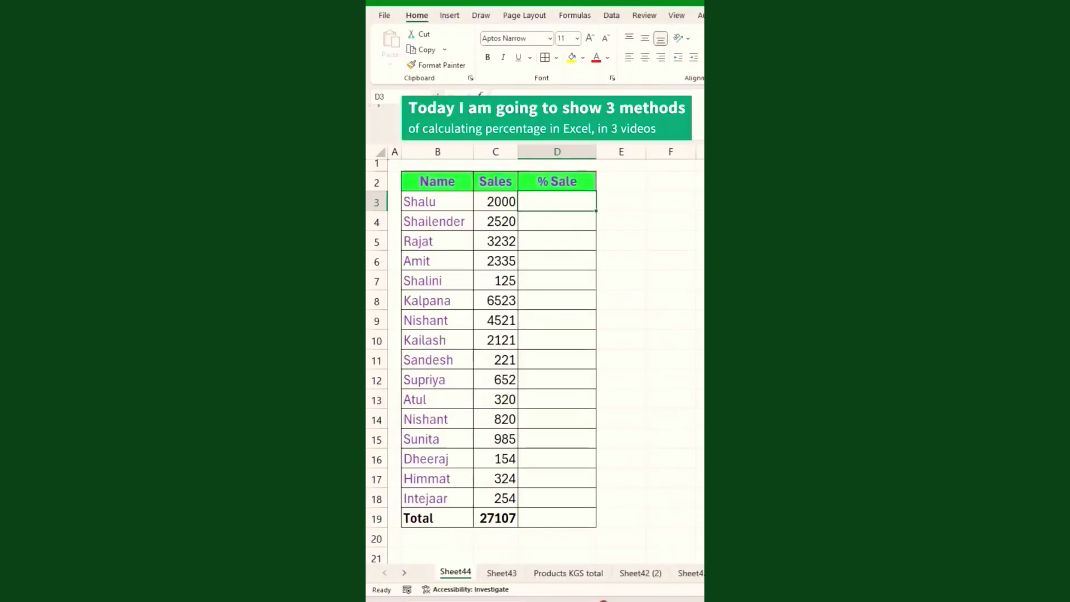
Enter =C3/C19 in D3, then correct it to =C3/$C$19.
type("=")
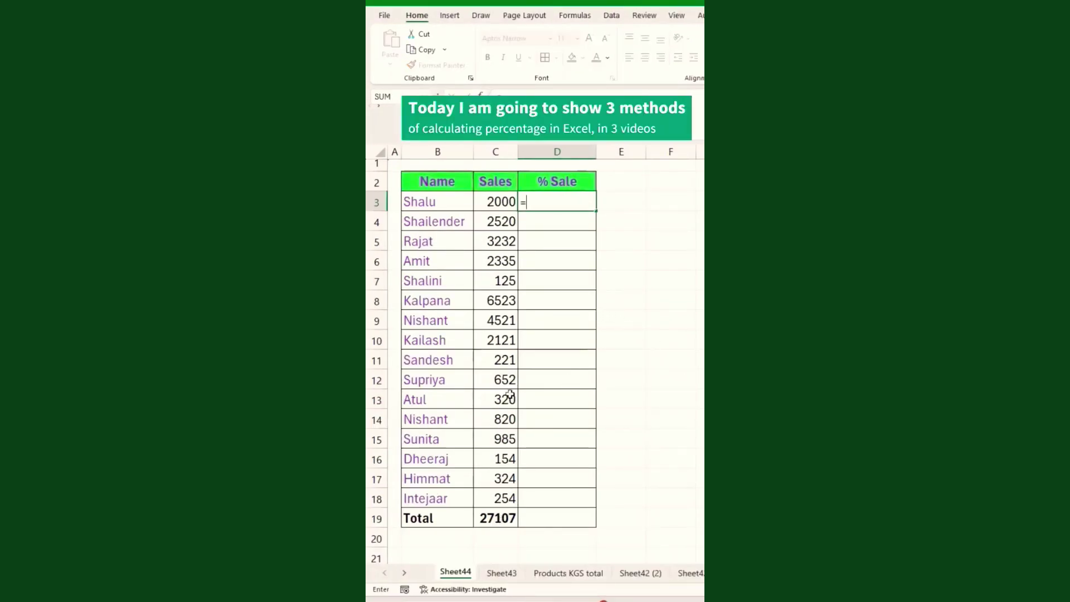
left_click(502, 203)
type("/")
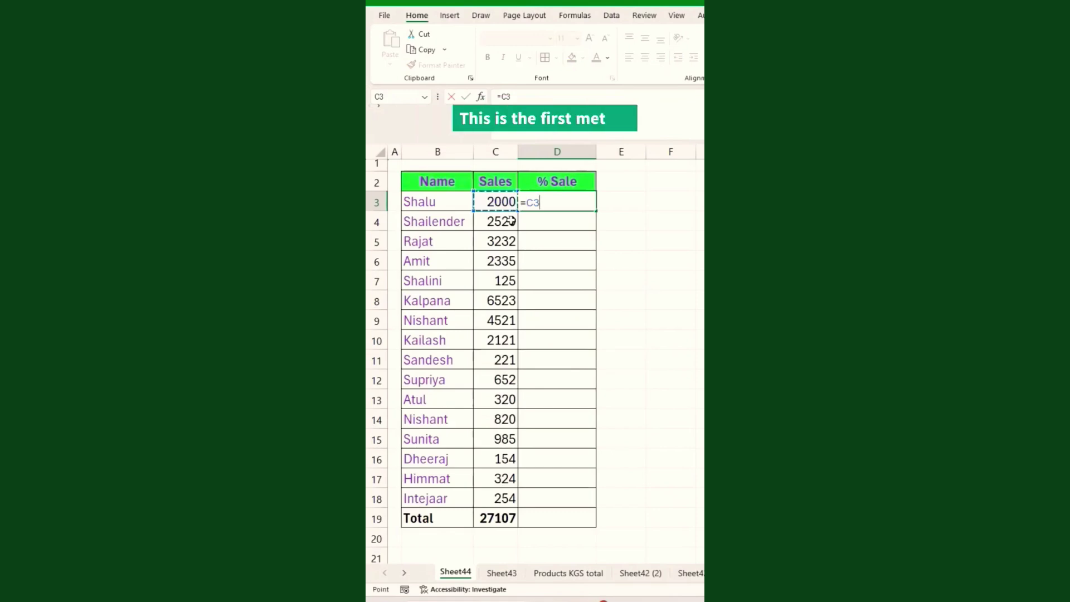
left_click(492, 517)
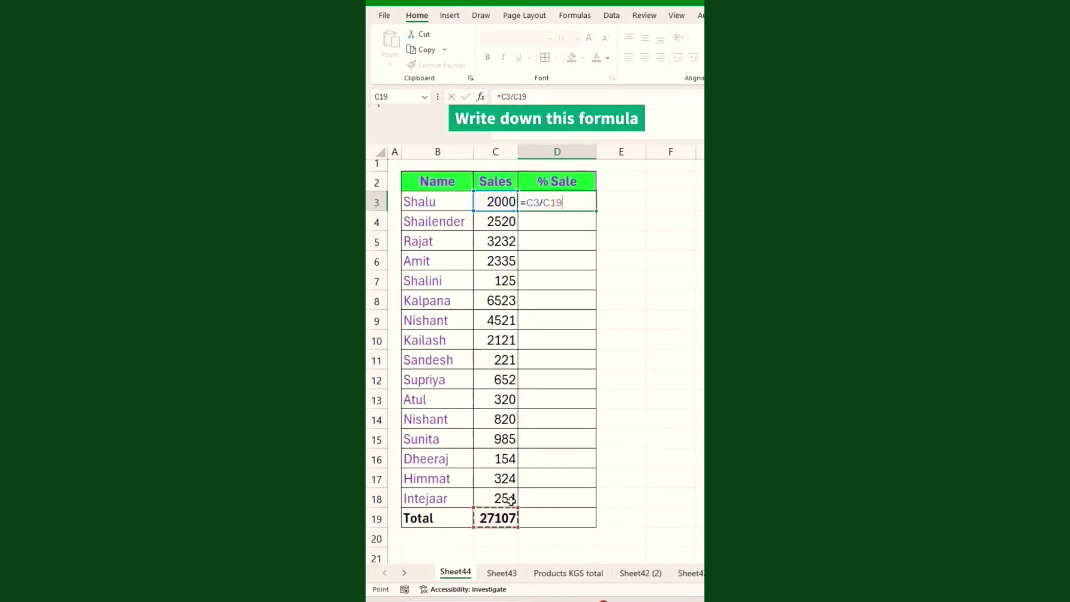
key("Return")
left_click(545, 202)
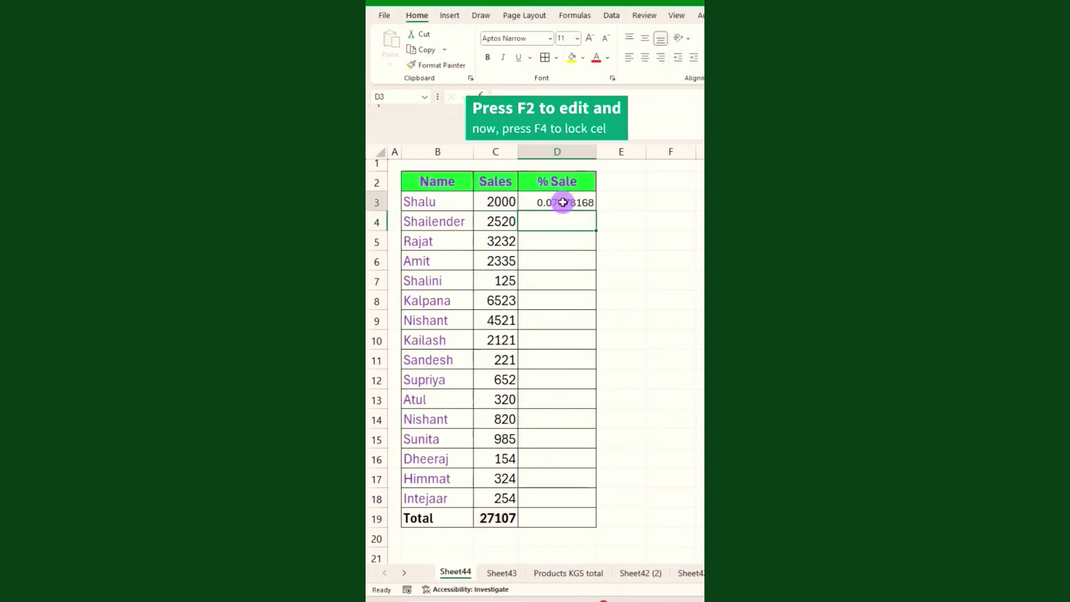
key("F2")
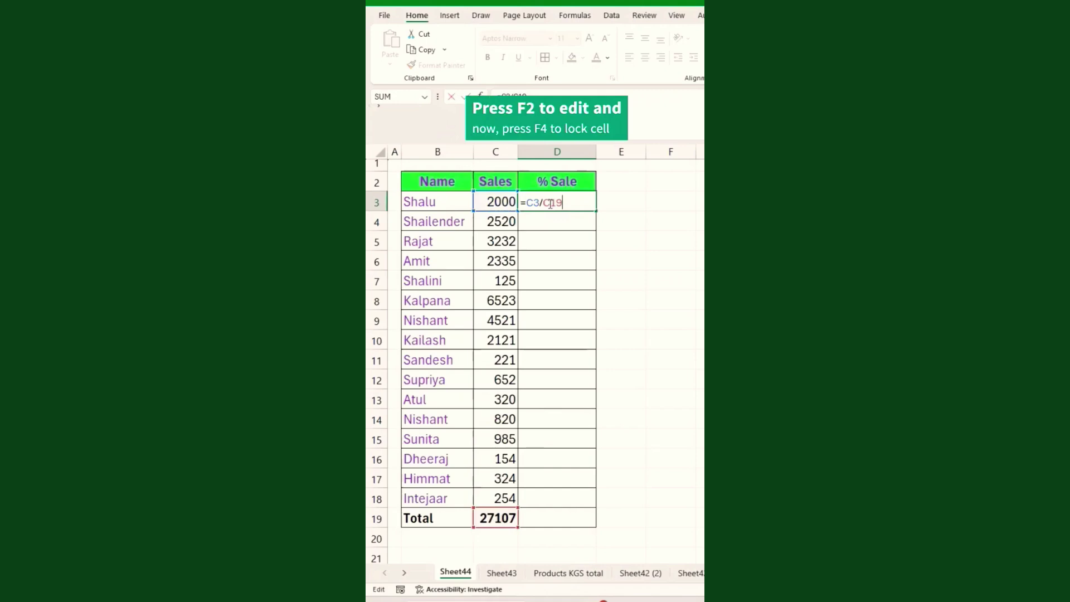
left_click(551, 203)
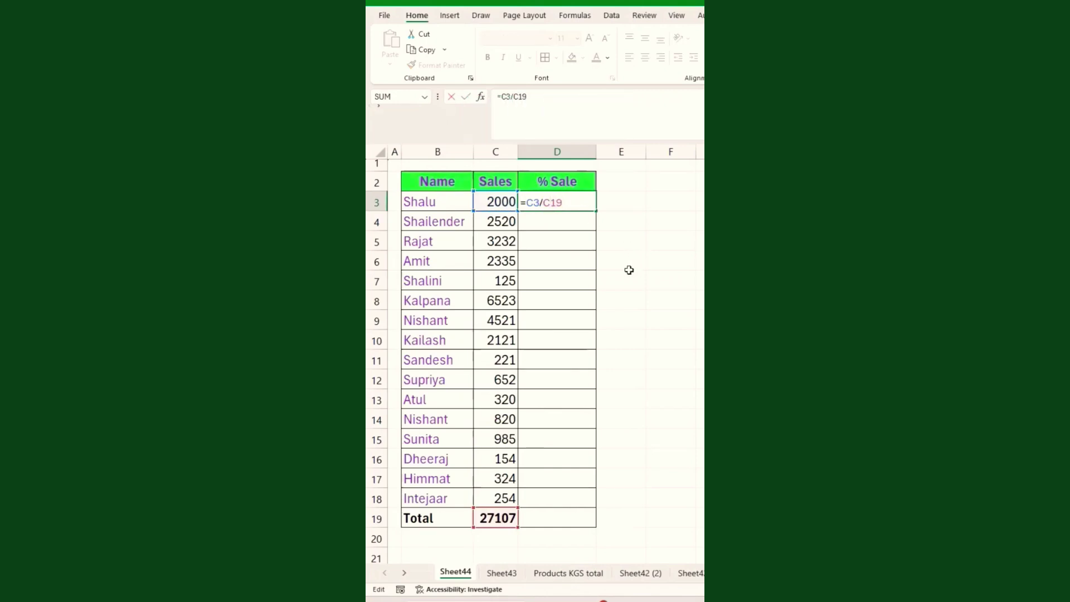
key("F4")
key("Return")
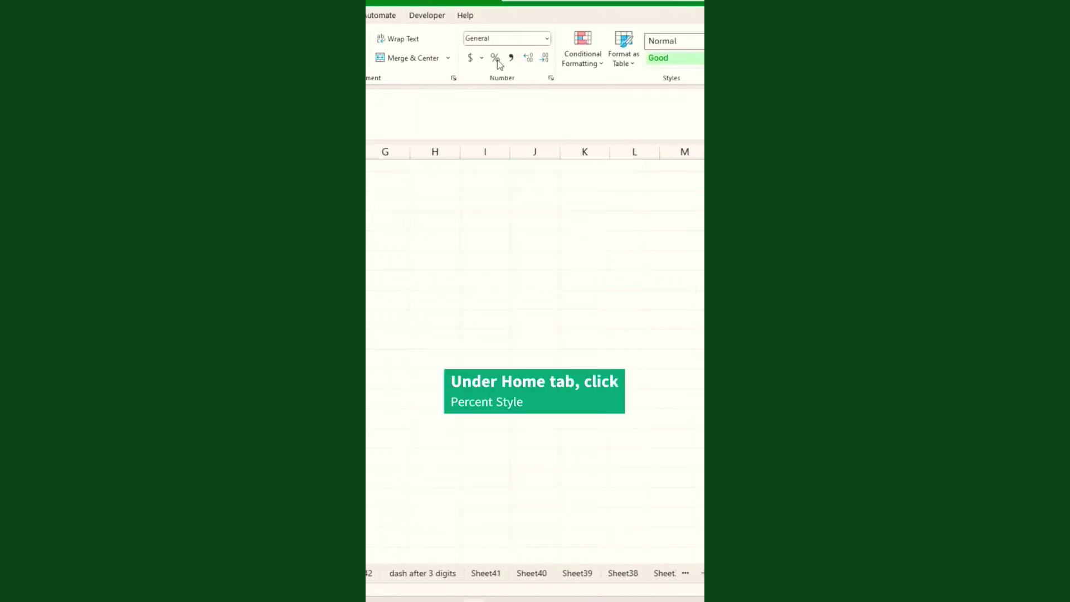
Format D3 as a percentage with extra decimals and fill it down to D18.
left_click(498, 59)
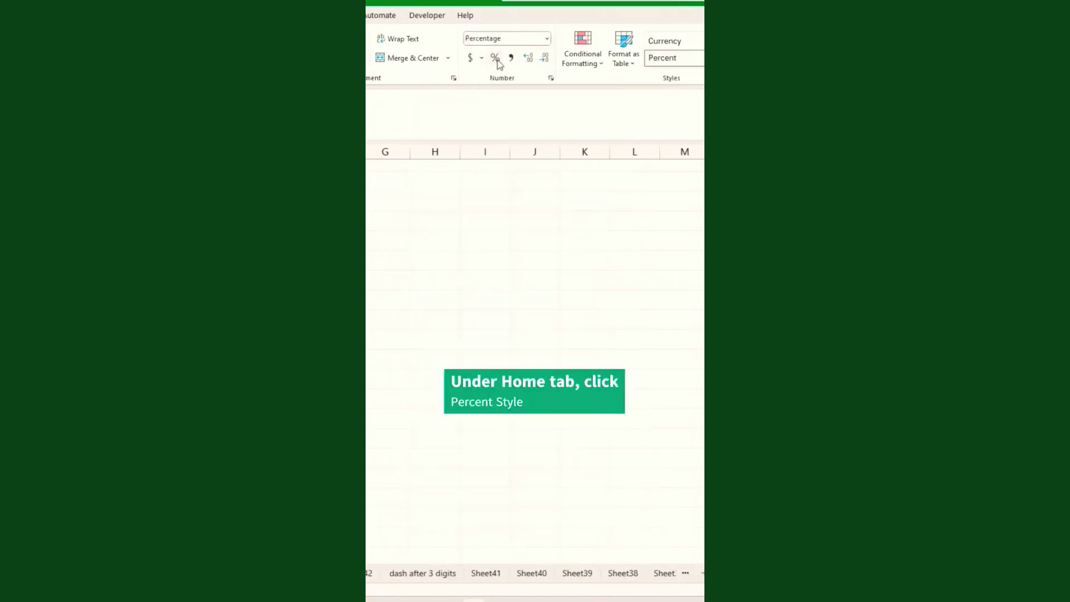
left_click(528, 60)
left_click(529, 61)
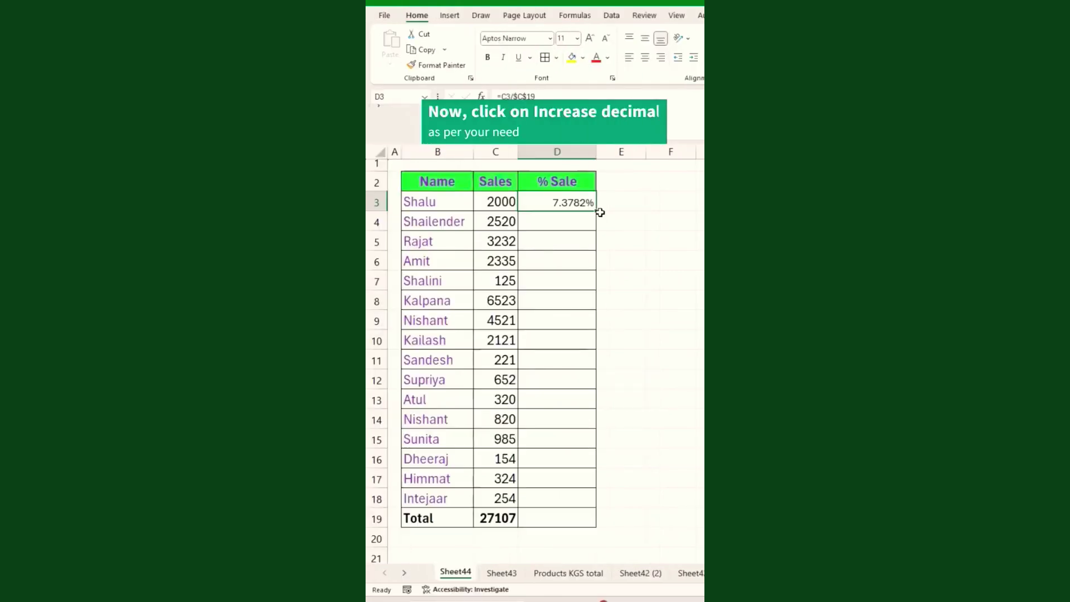
double_click(595, 210)
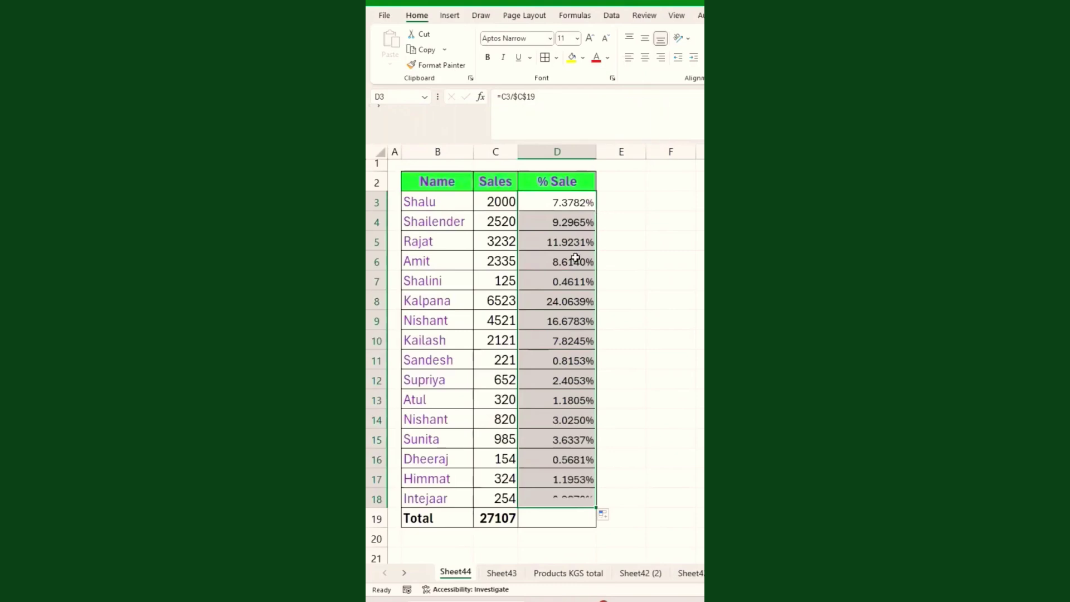
left_click(535, 412)
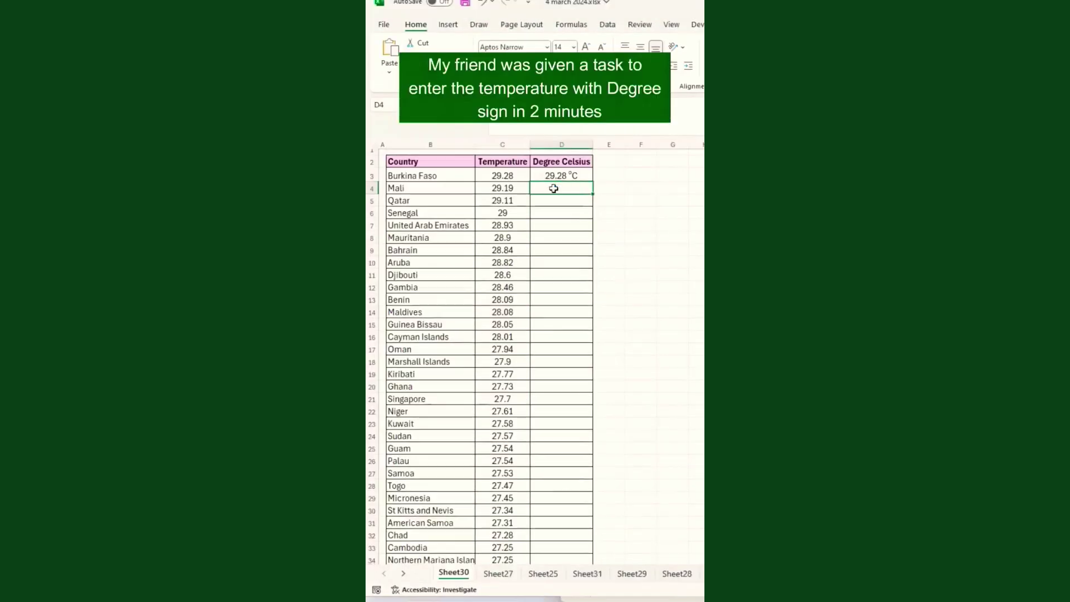
Type 29.19 oC into D4 for Mali's temperature.
left_click_drag(401, 175, 440, 252)
left_click_drag(504, 176, 507, 251)
left_click(563, 188)
type("29.19")
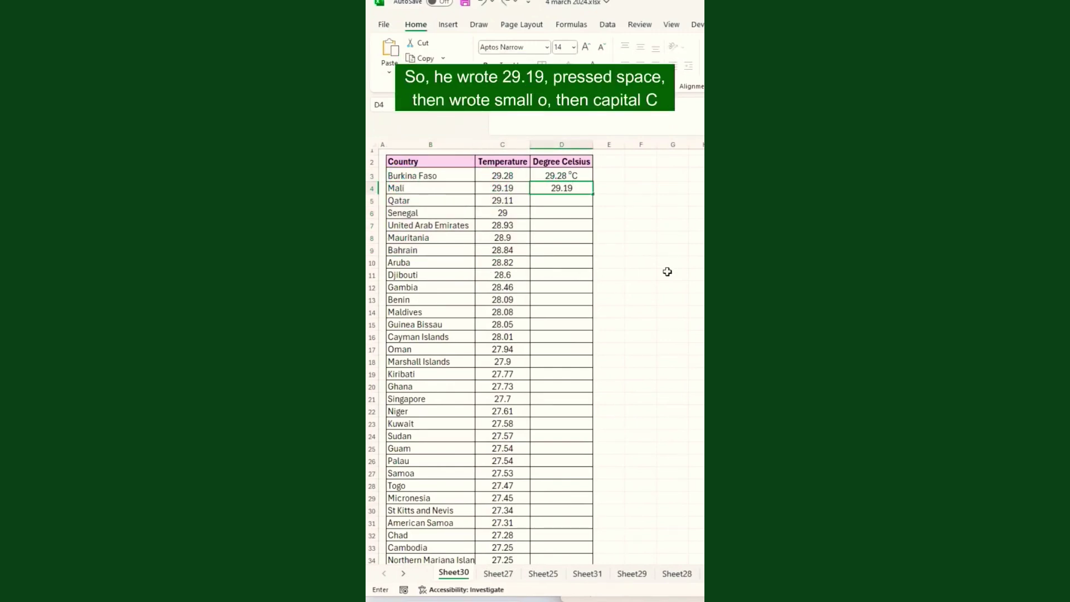
type(" oC")
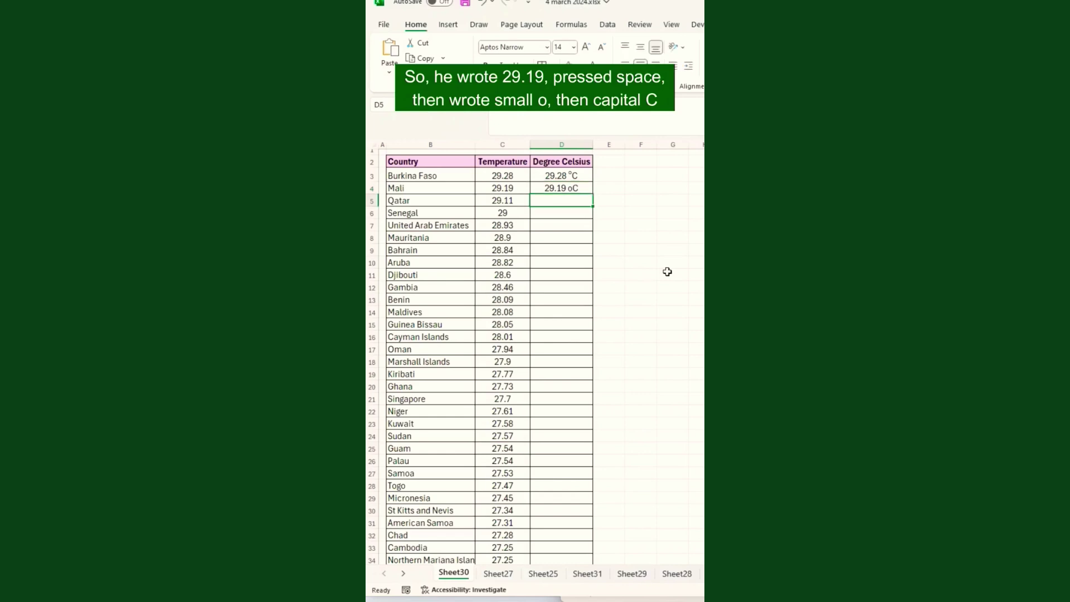
Make the o in D4's text superscript so it reads 29.19 °C.
key("F2")
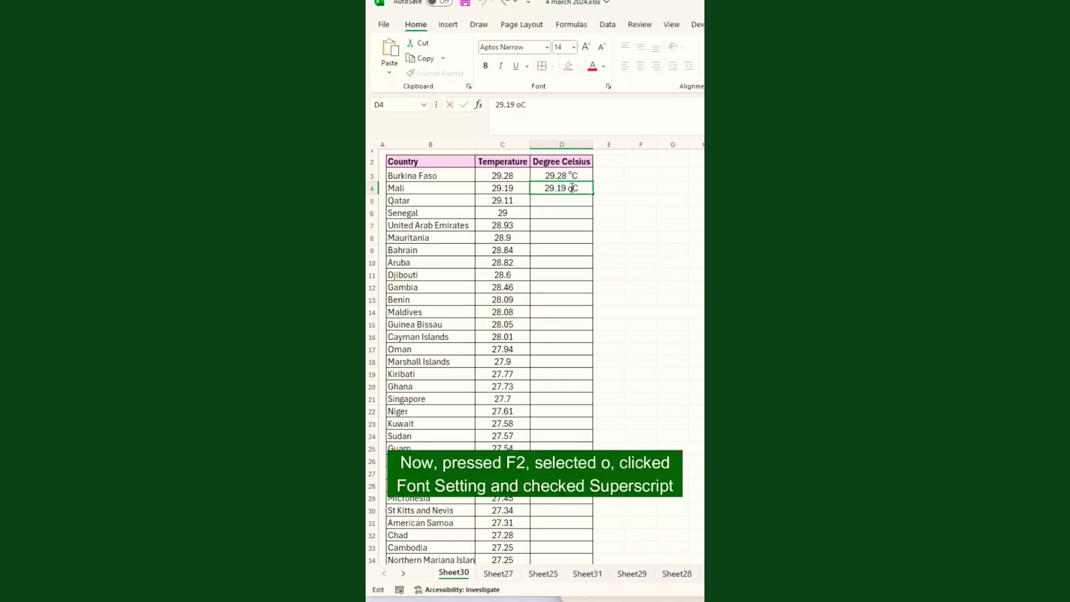
left_click_drag(568, 188, 574, 188)
left_click(608, 86)
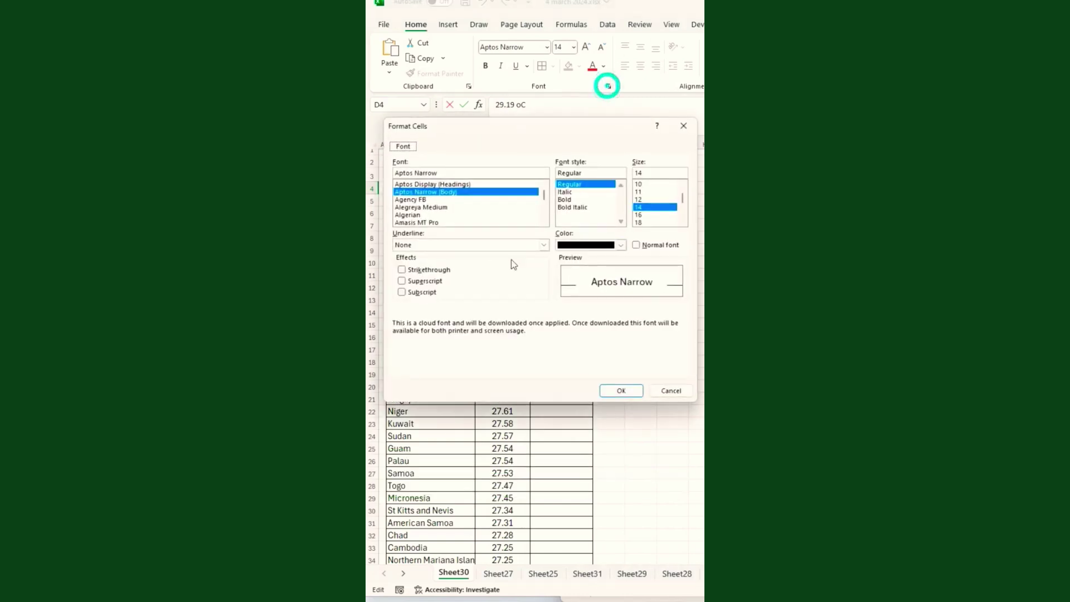
left_click(432, 281)
left_click(628, 391)
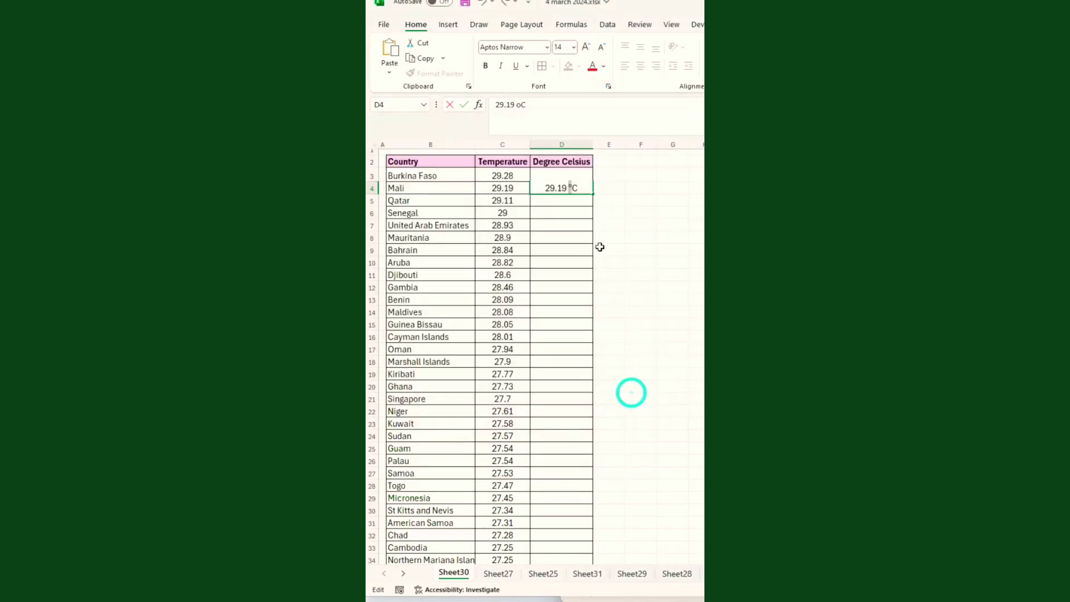
left_click(566, 202)
Enter =C5&" "&CHAR(176)&"C" in D5 and fill it down to D34.
type("=")
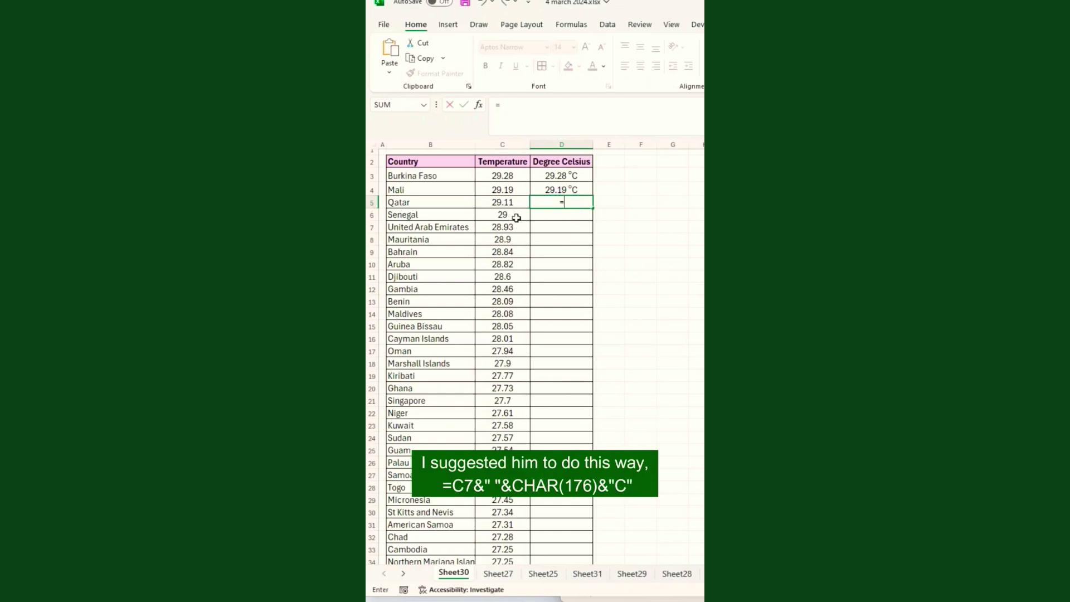
left_click(508, 203)
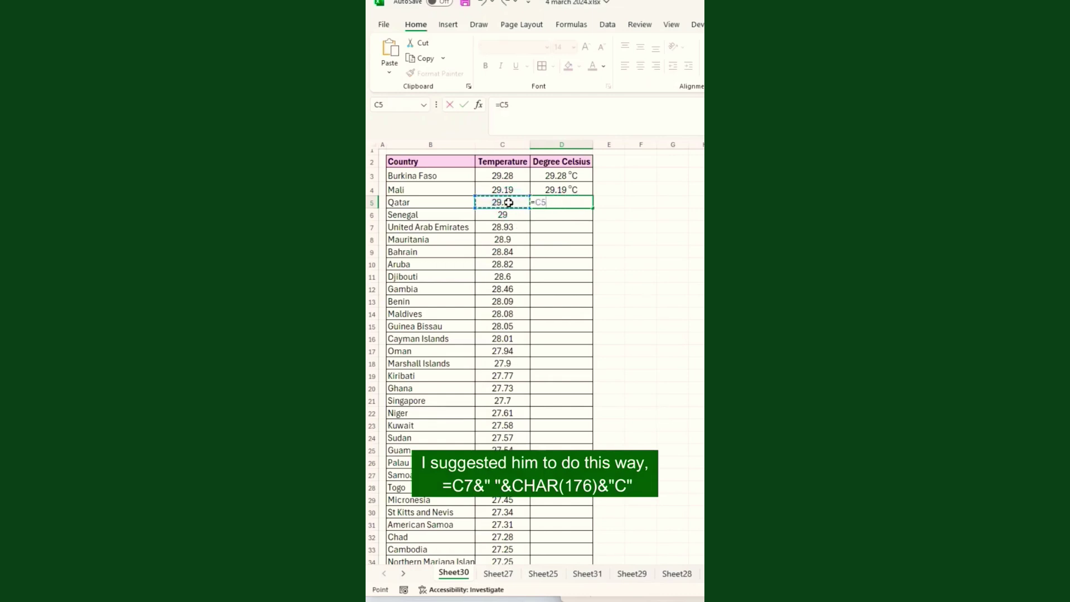
type("&\" \"&CHAR(")
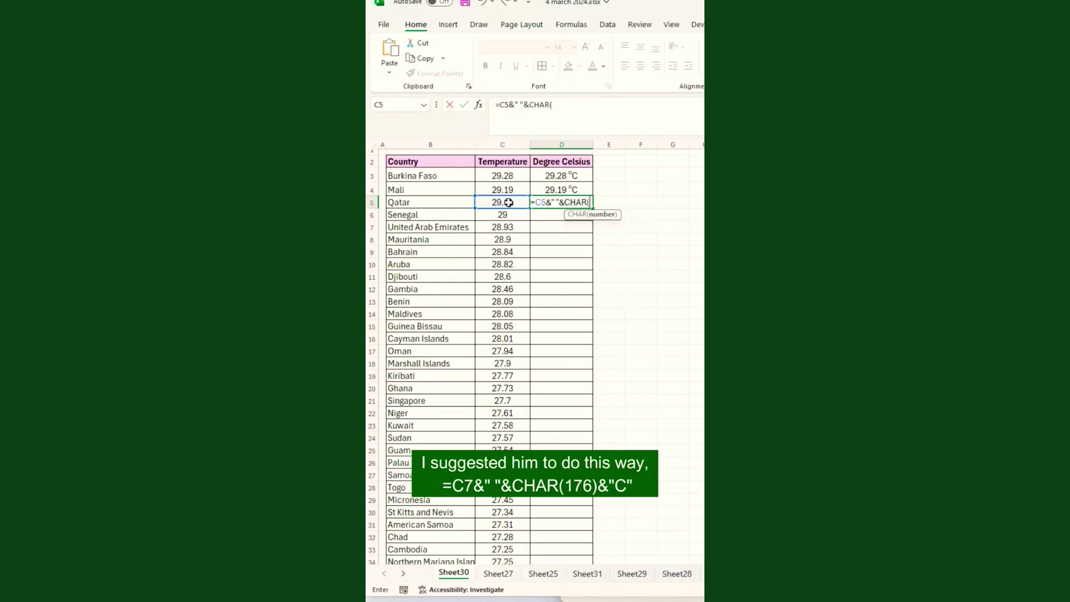
type("176)")
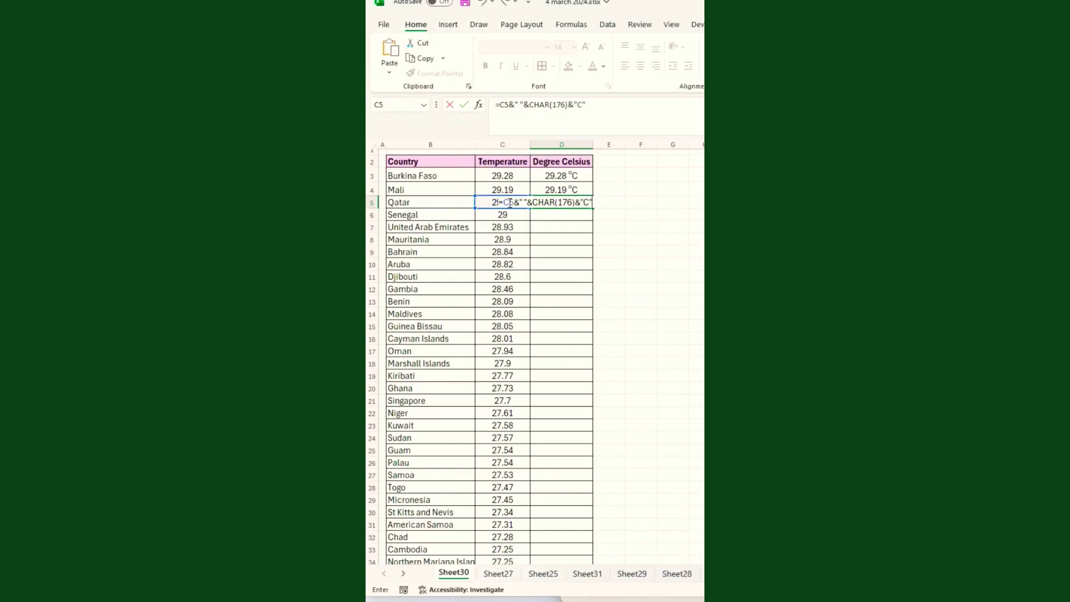
type("&\"C\"")
key("Return")
left_click(571, 199)
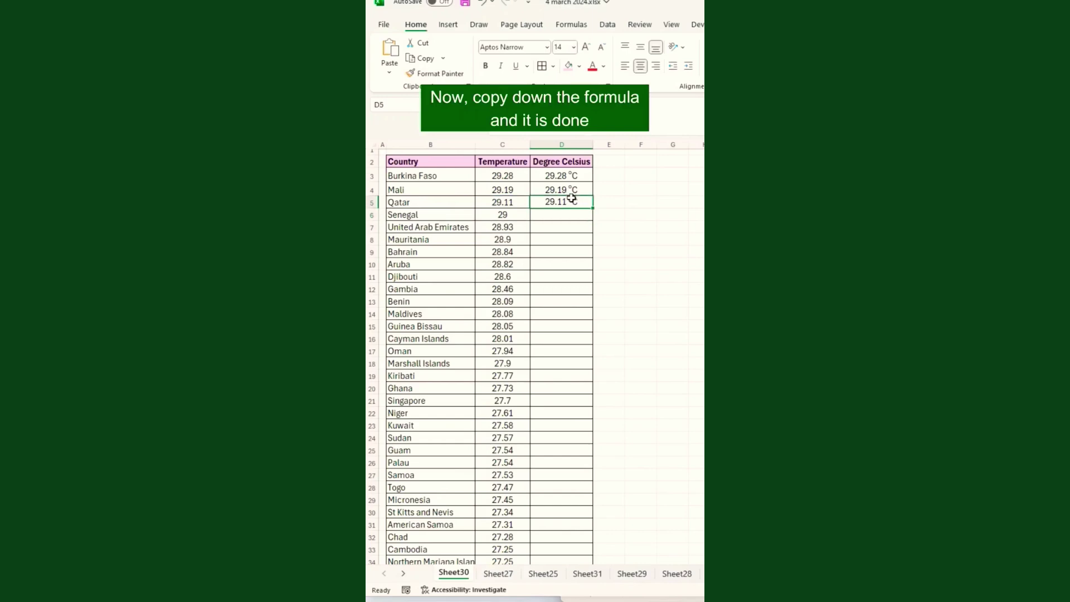
double_click(593, 207)
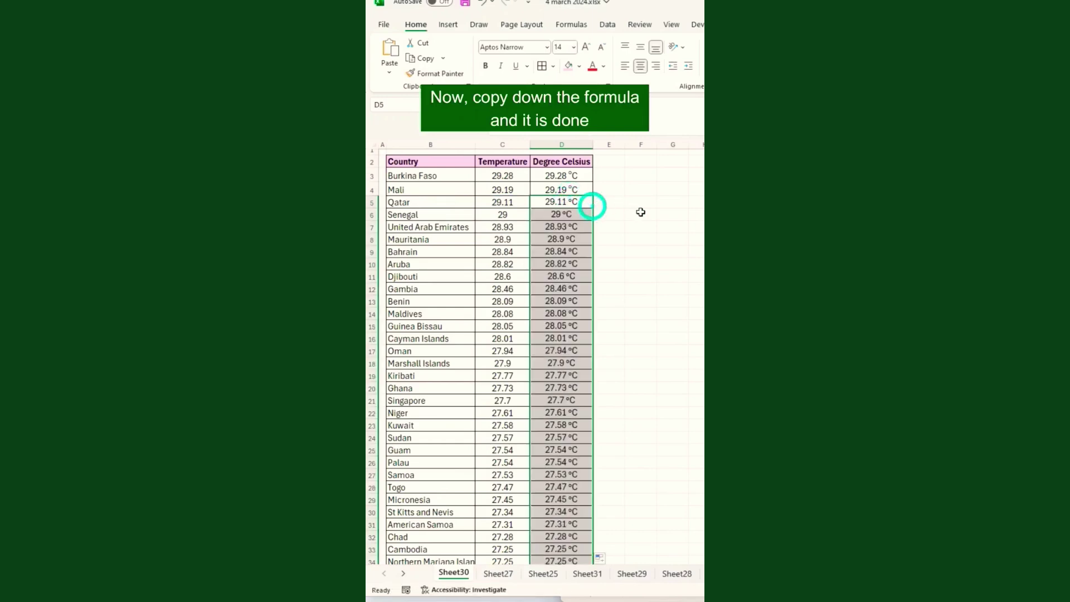
left_click(569, 249)
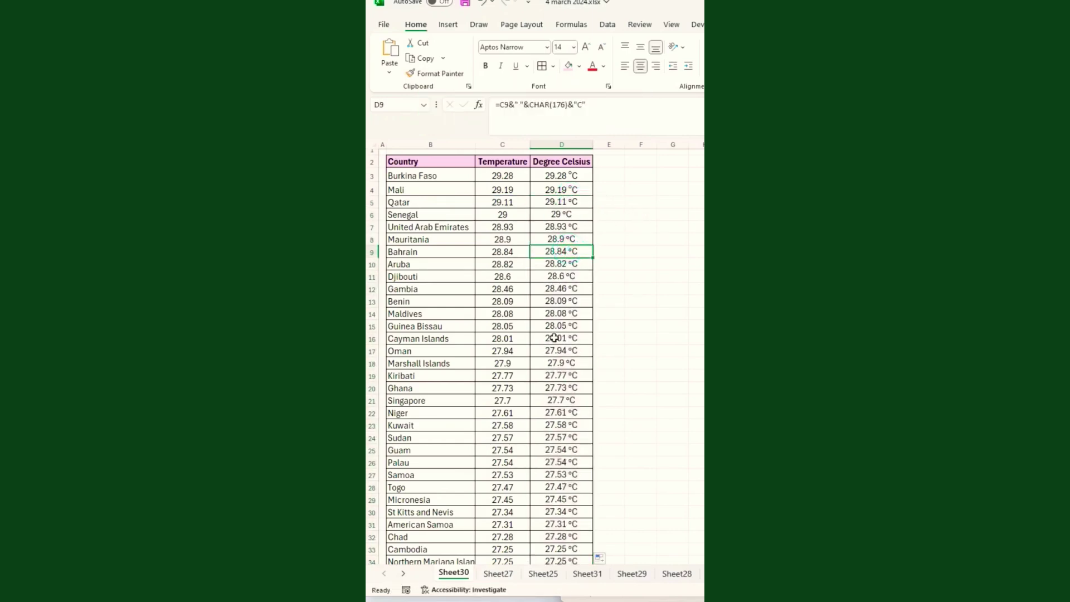
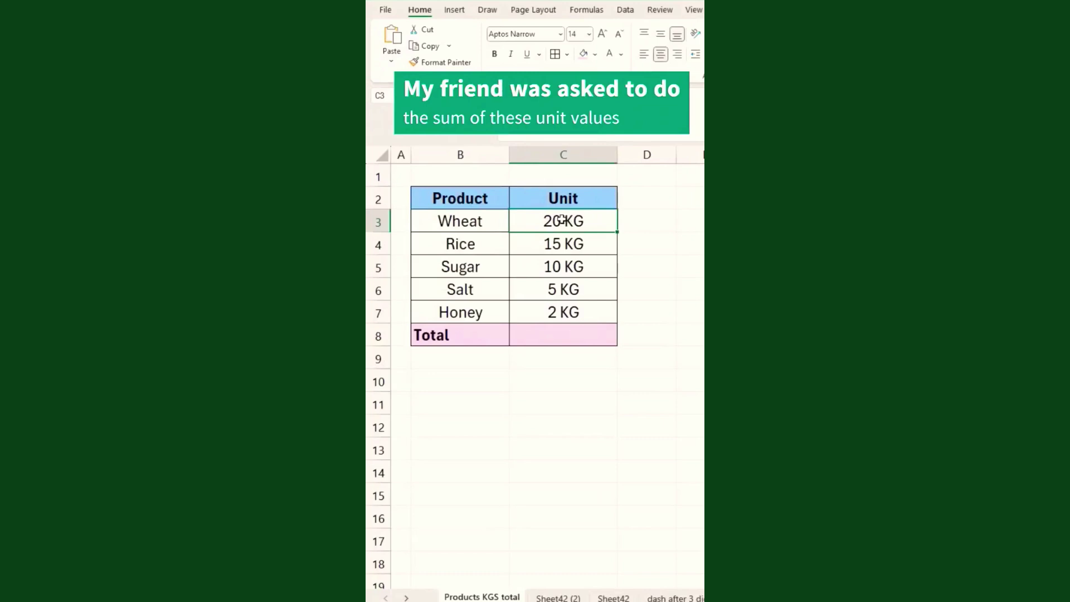
Try a SUM of the Unit values in the Total cell, which gives 0, then clear it.
left_click(551, 337)
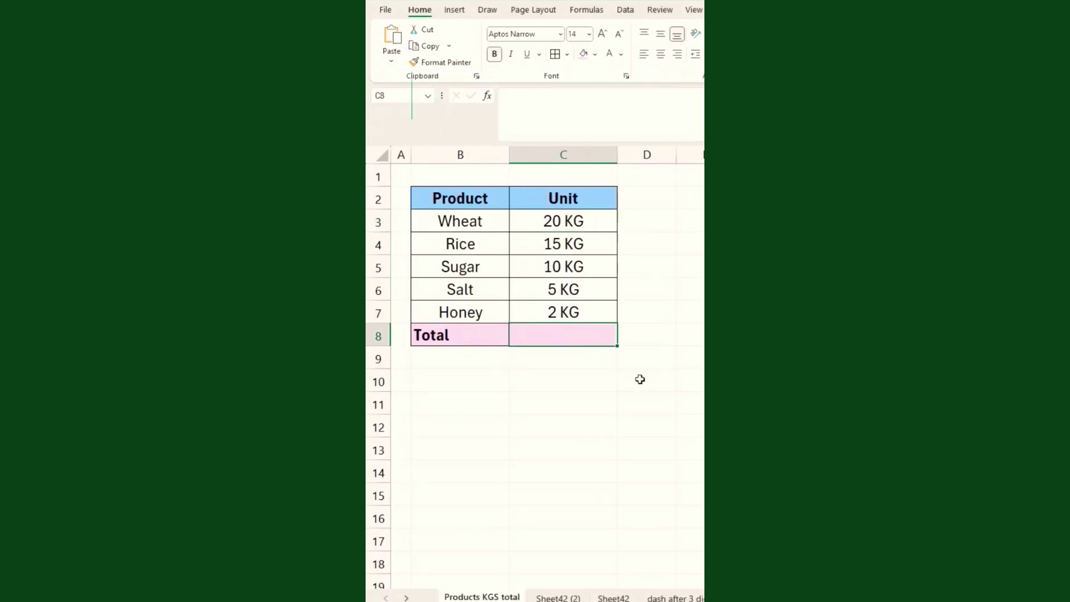
key("alt+equal")
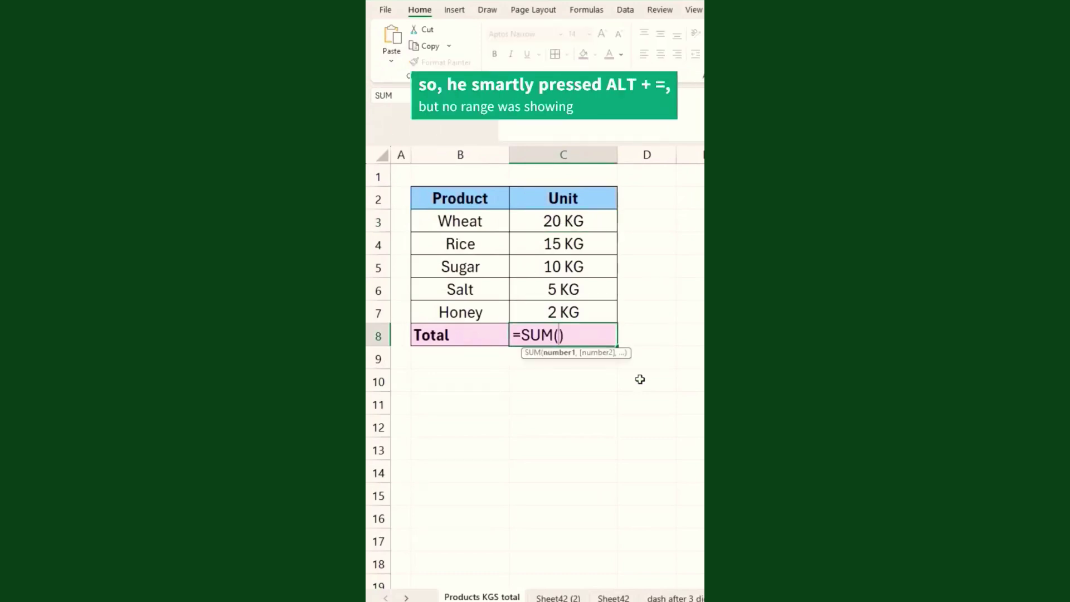
key("Escape")
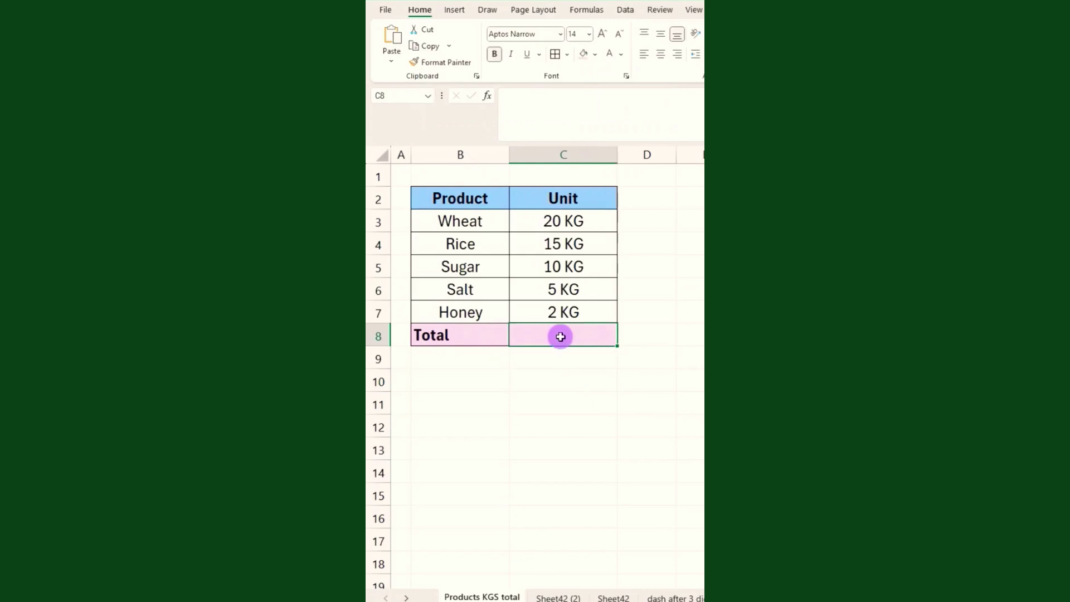
type("=sum")
key("Tab")
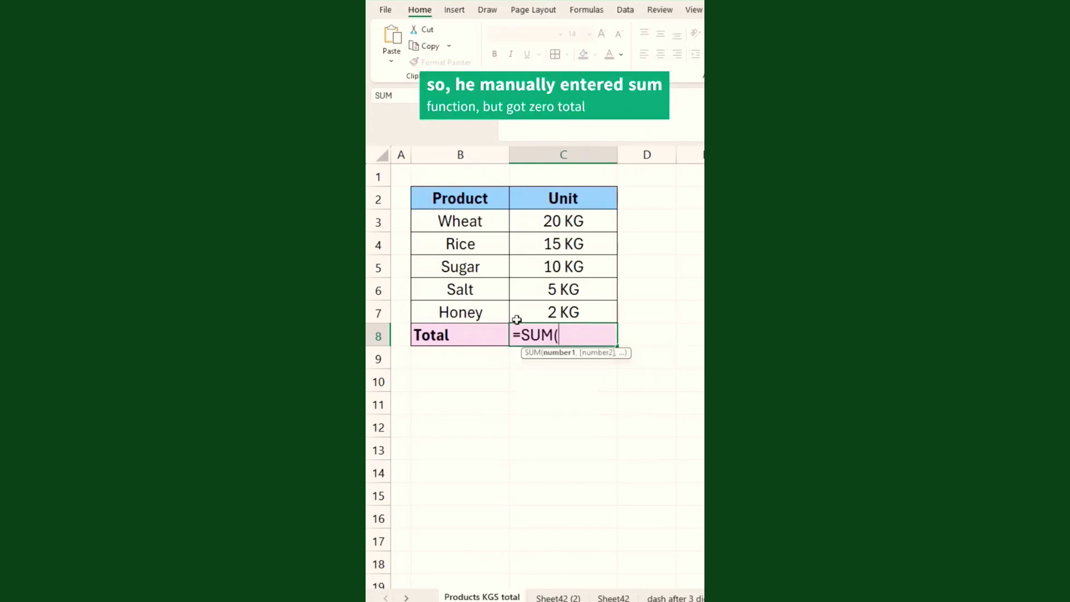
left_click_drag(563, 221, 568, 310)
type(")")
key("Return")
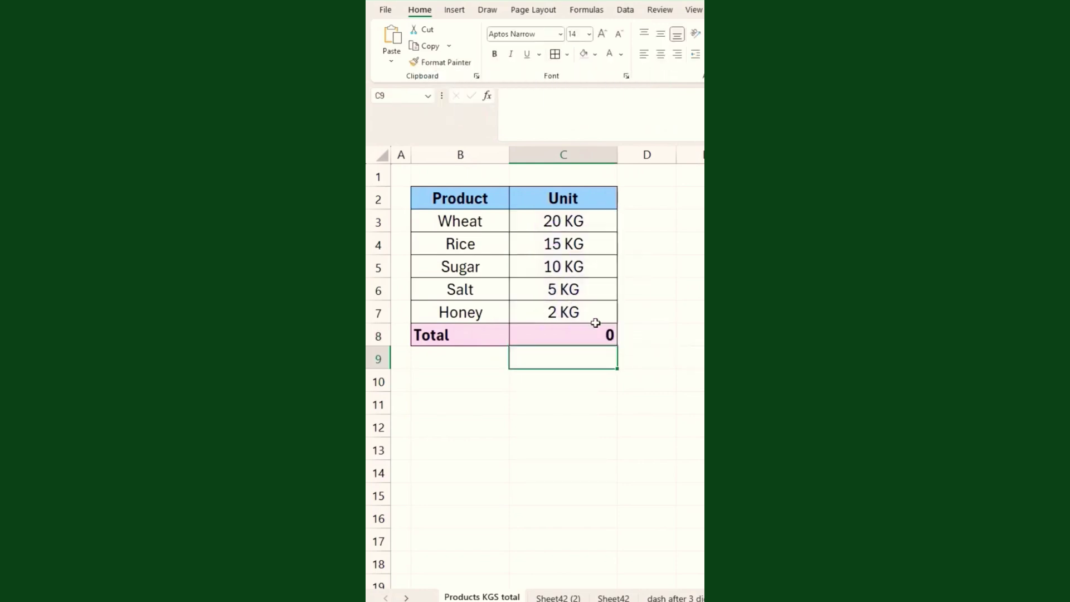
left_click(578, 335)
key("Delete")
Clear the text Unit values in C3:C7 and give them the custom format General "KG".
left_click_drag(553, 222, 563, 311)
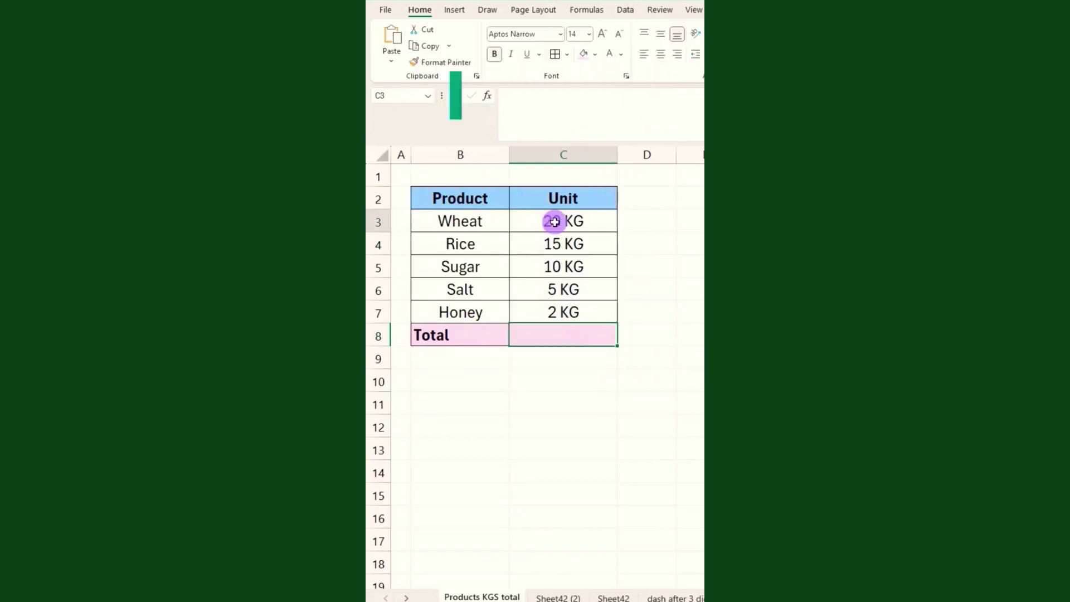
left_click(583, 336)
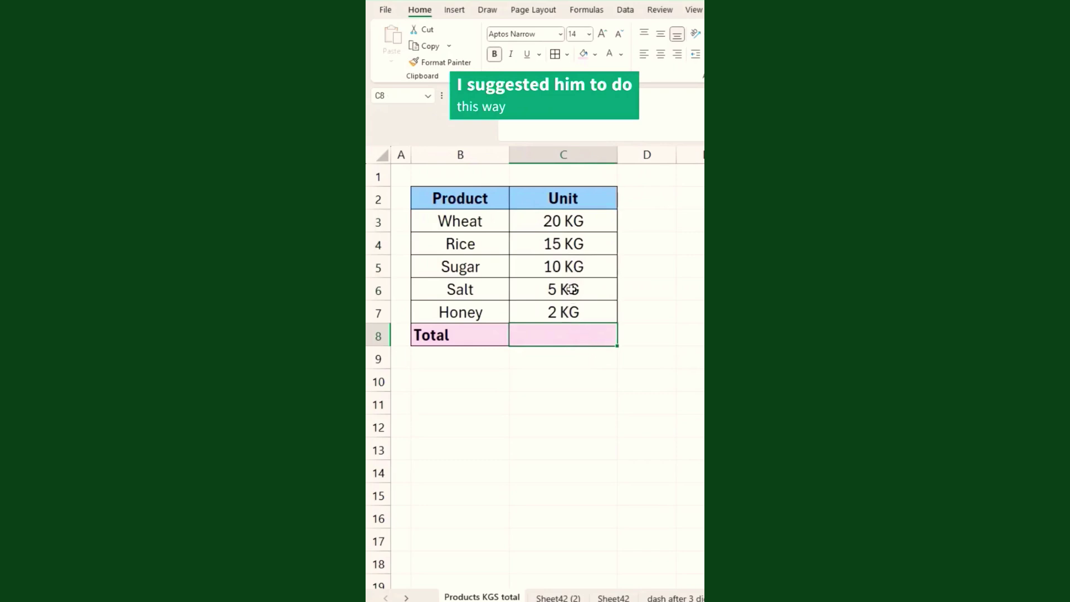
left_click_drag(563, 221, 562, 311)
key("Delete")
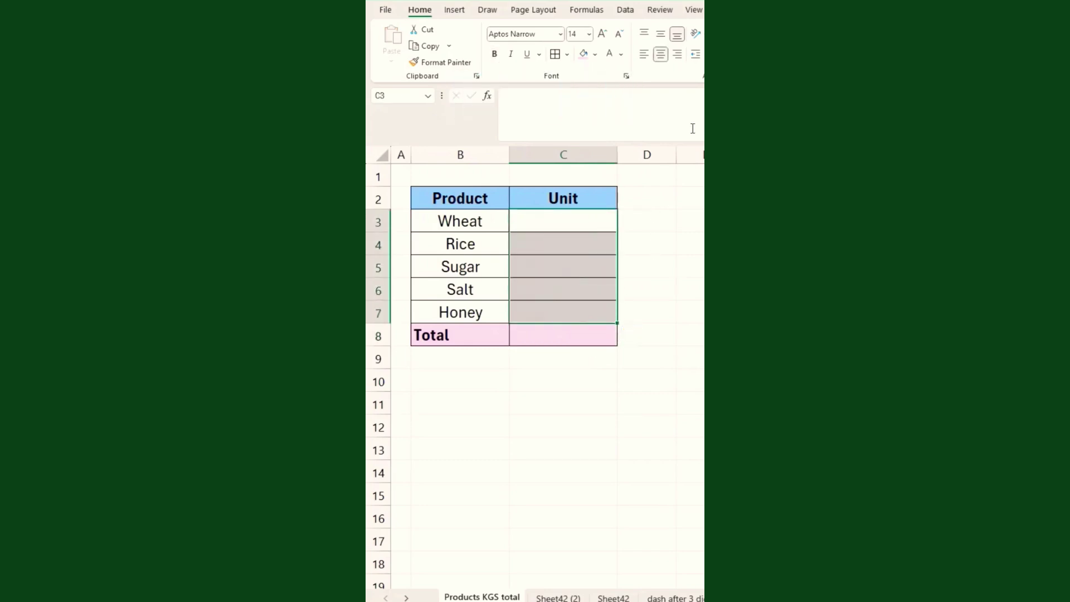
key("ctrl+1")
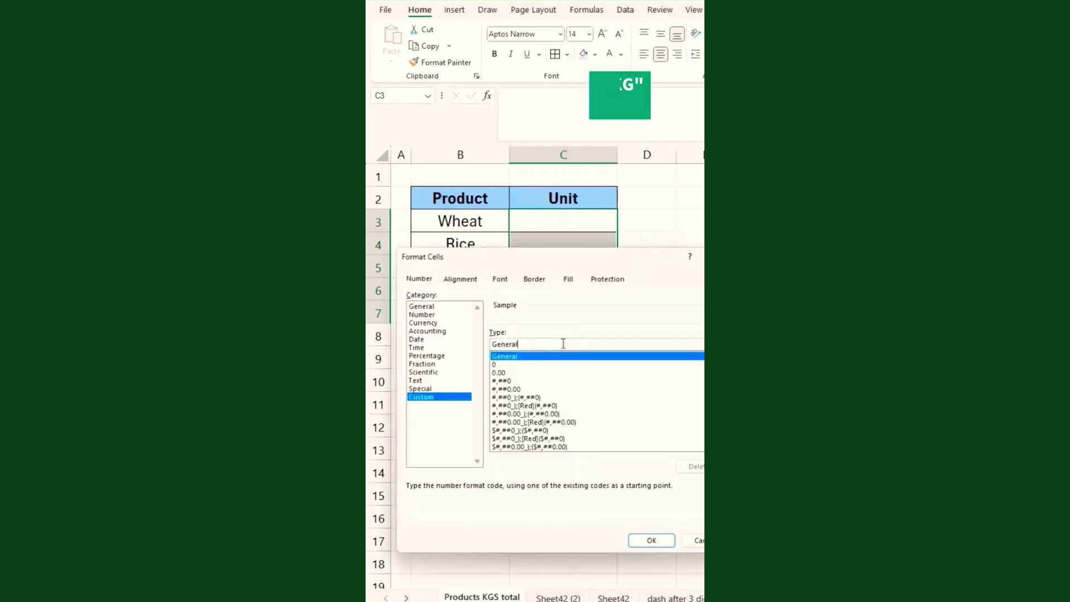
left_click(563, 344)
type("\"KG")
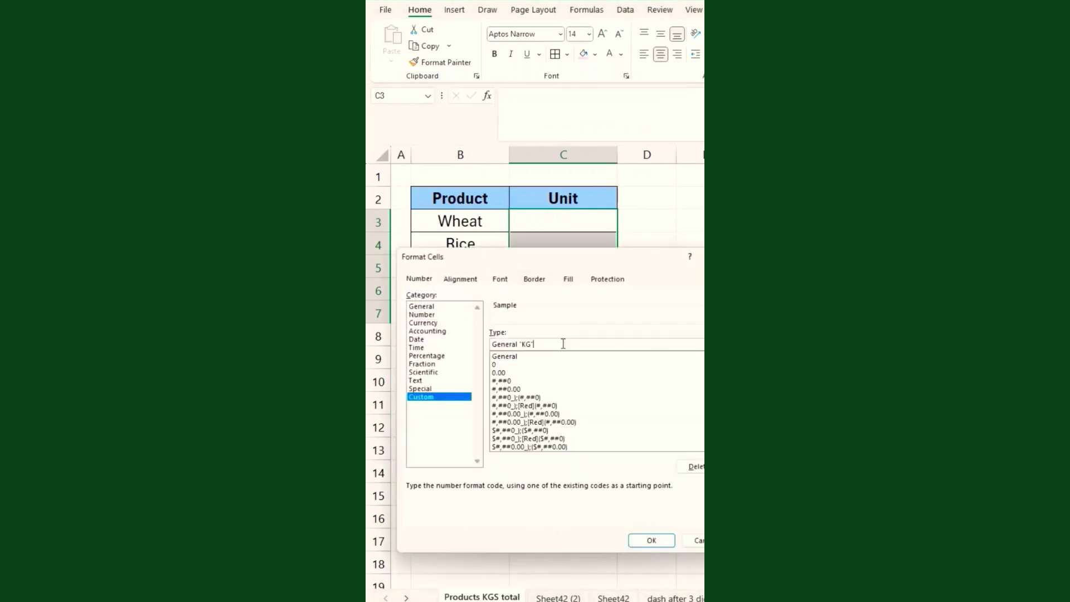
left_click(645, 538)
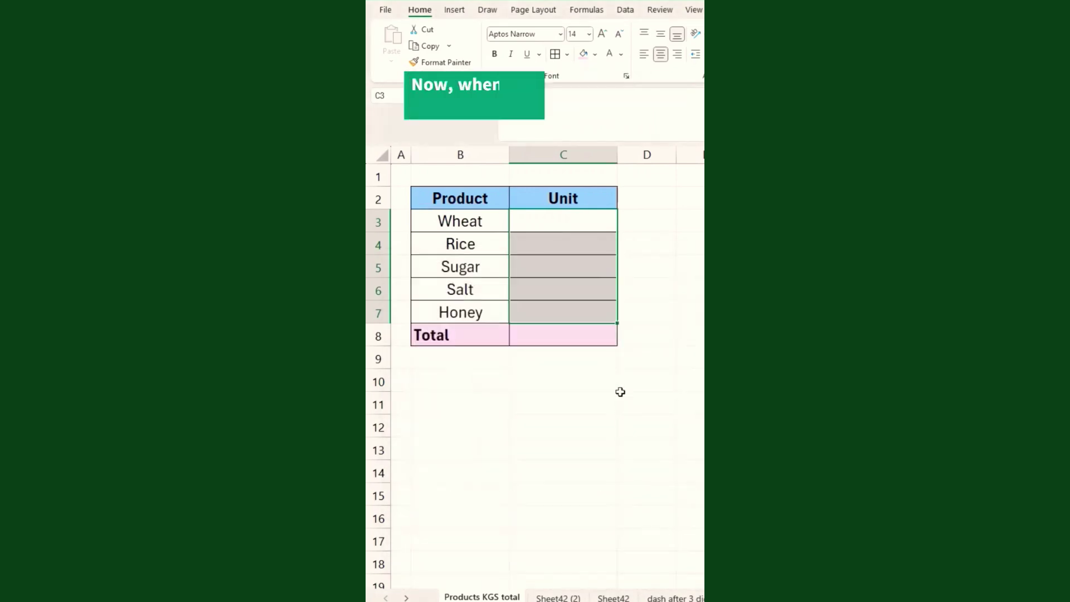
Enter the Unit amounts 25, 20, 12, 33 and 3 in C3:C7.
left_click(559, 226)
type("25")
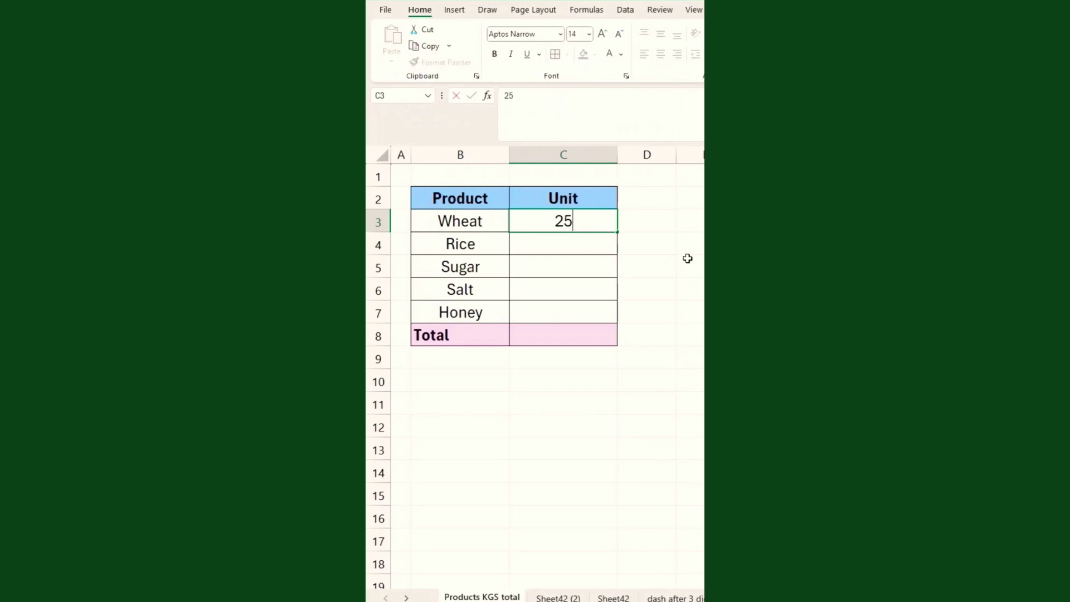
key("Return")
type("20")
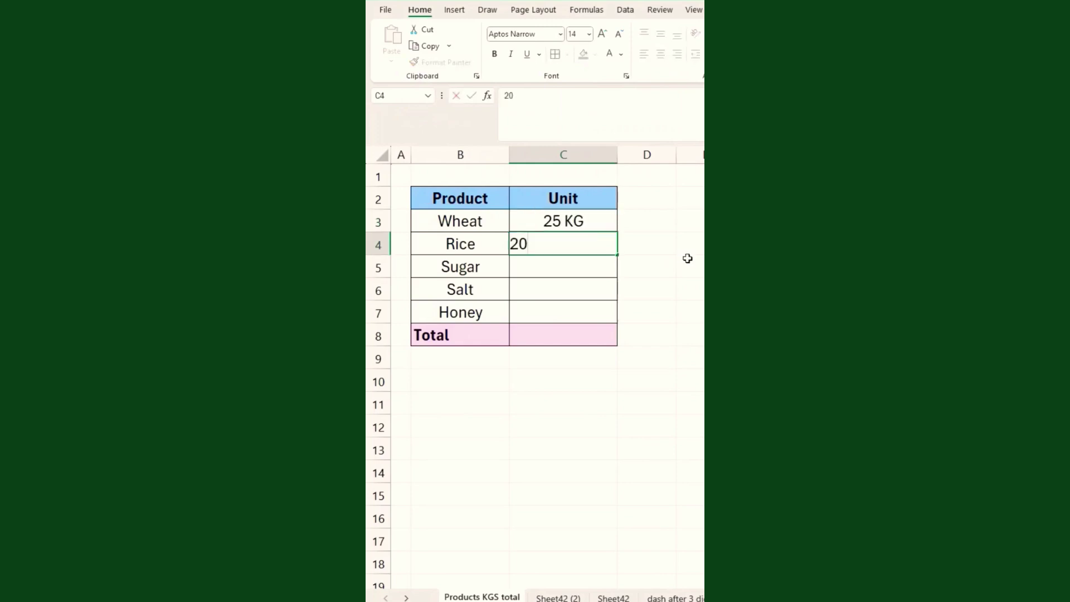
key("Return")
type("12")
key("Return")
type("33")
key("Return")
type("3 KG")
key("Return")
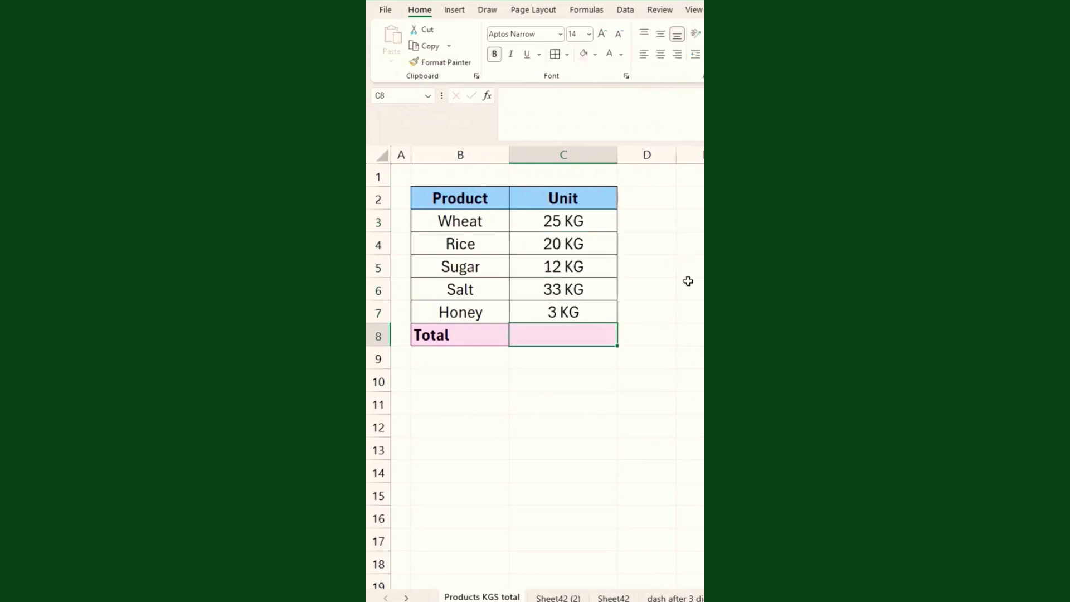
AutoSum C3:C7 in the Total cell to show 93 KG and center it.
key("alt+equal")
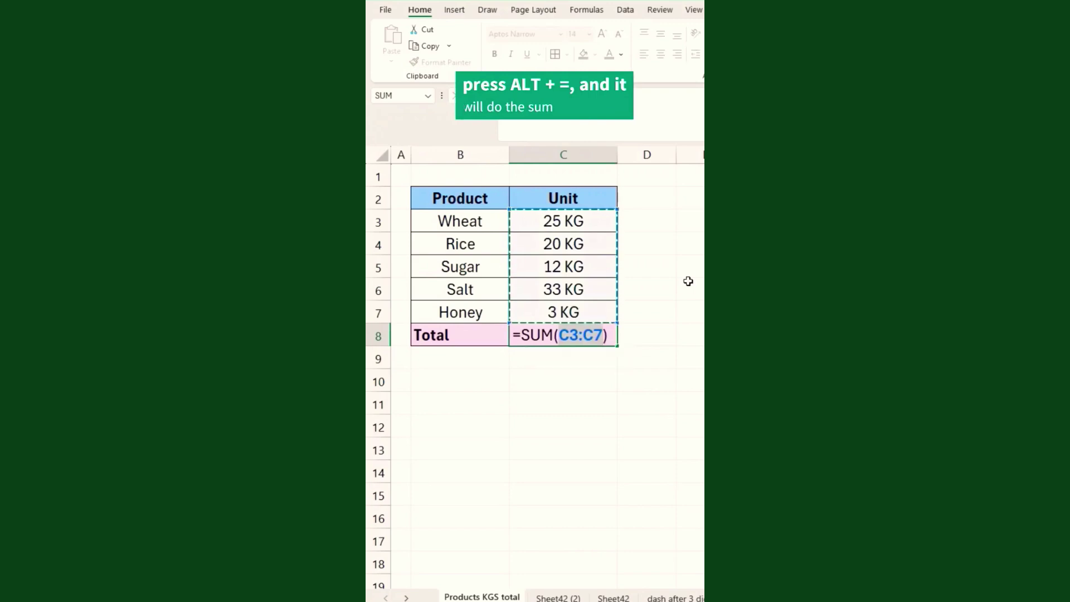
key("Return")
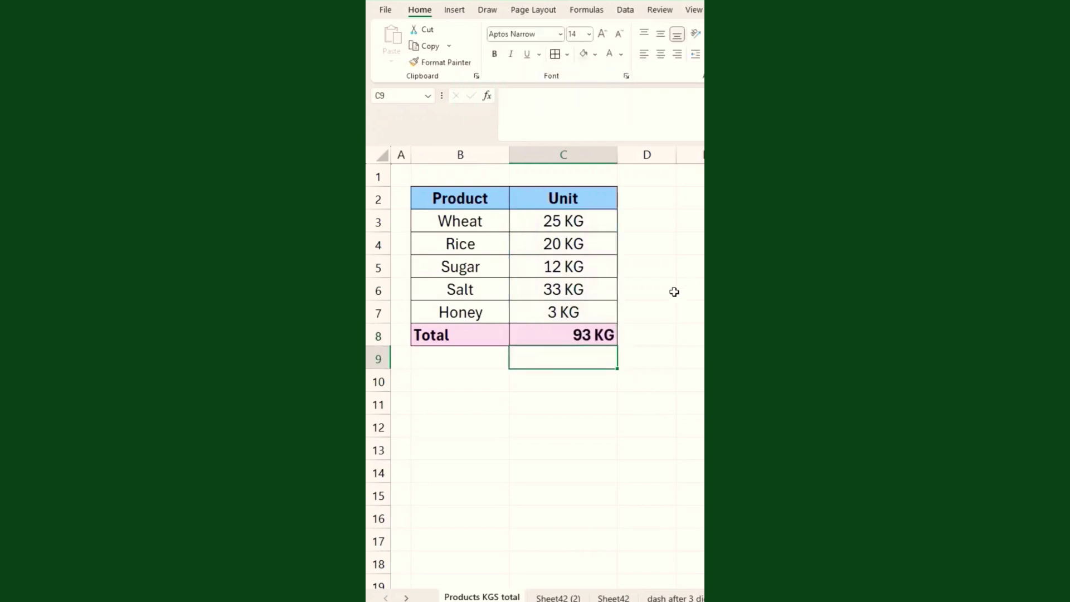
left_click(579, 335)
left_click(660, 54)
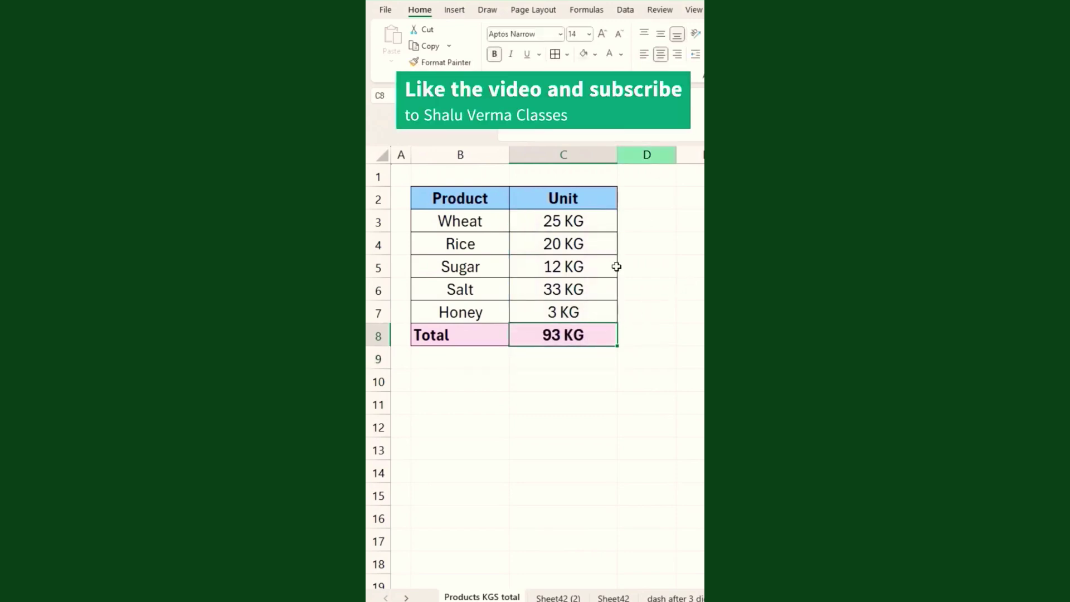
left_click(534, 365)
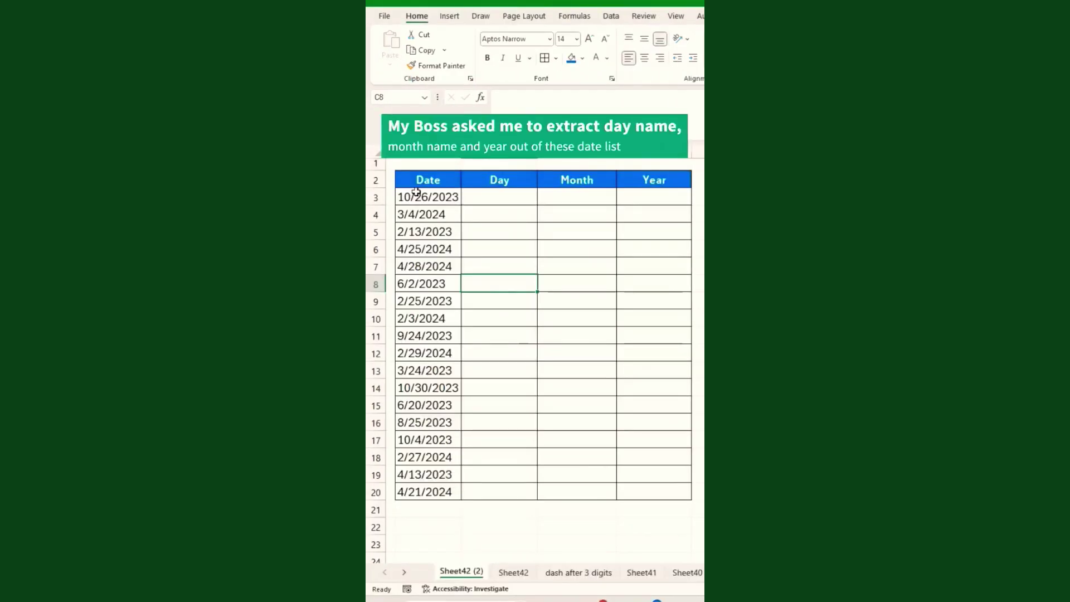
left_click_drag(413, 197, 425, 492)
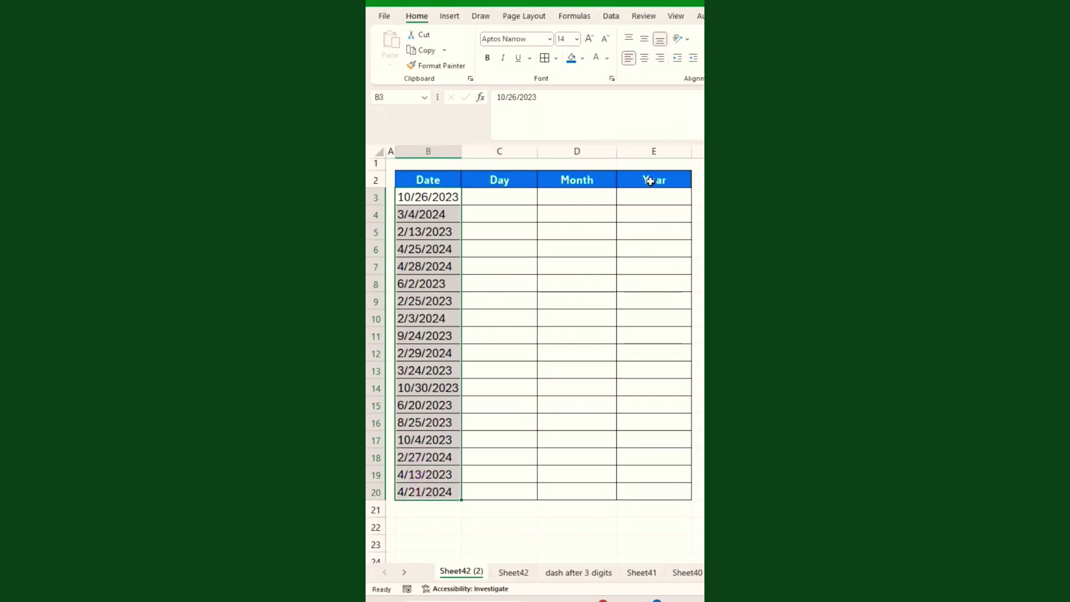
Fill the dates across into Day, Month and Year, and format Day as weekday names (dddd).
left_click_drag(444, 196, 650, 487)
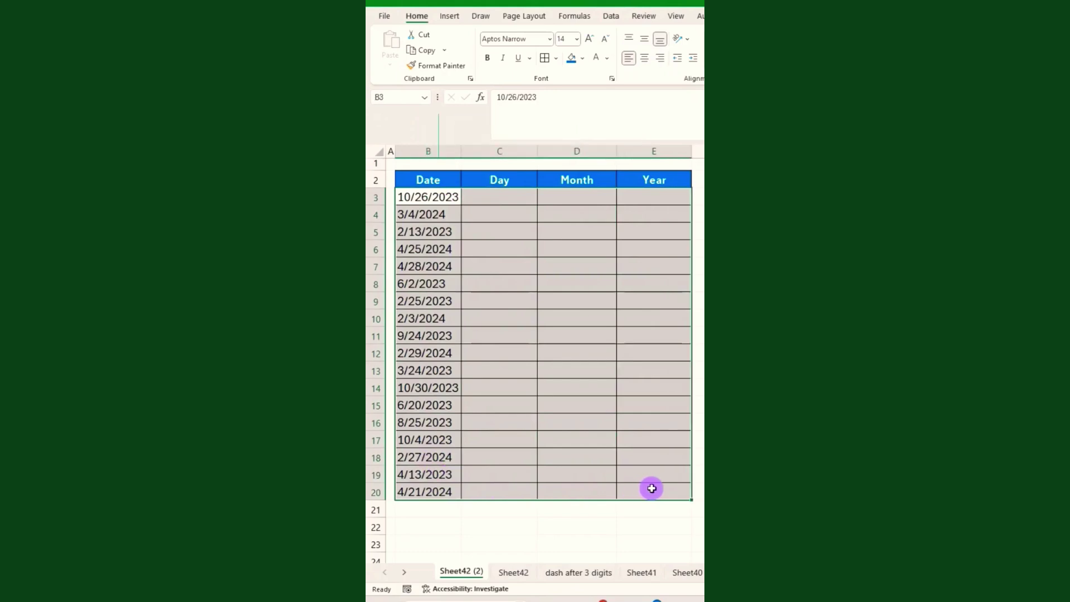
key("ctrl+r")
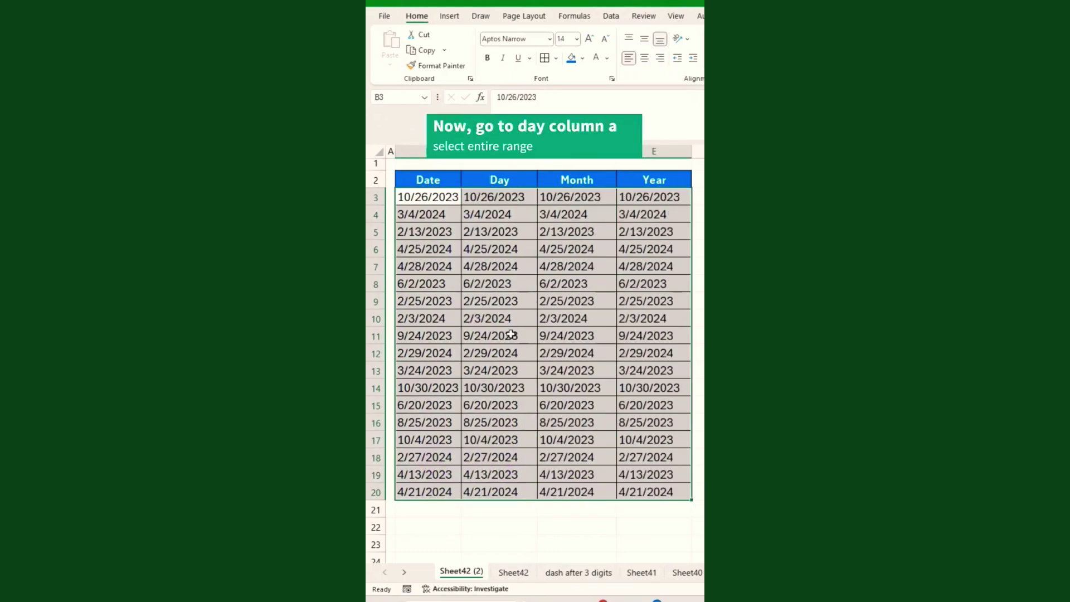
left_click(533, 317)
left_click(516, 198)
key("ctrl+shift+Down")
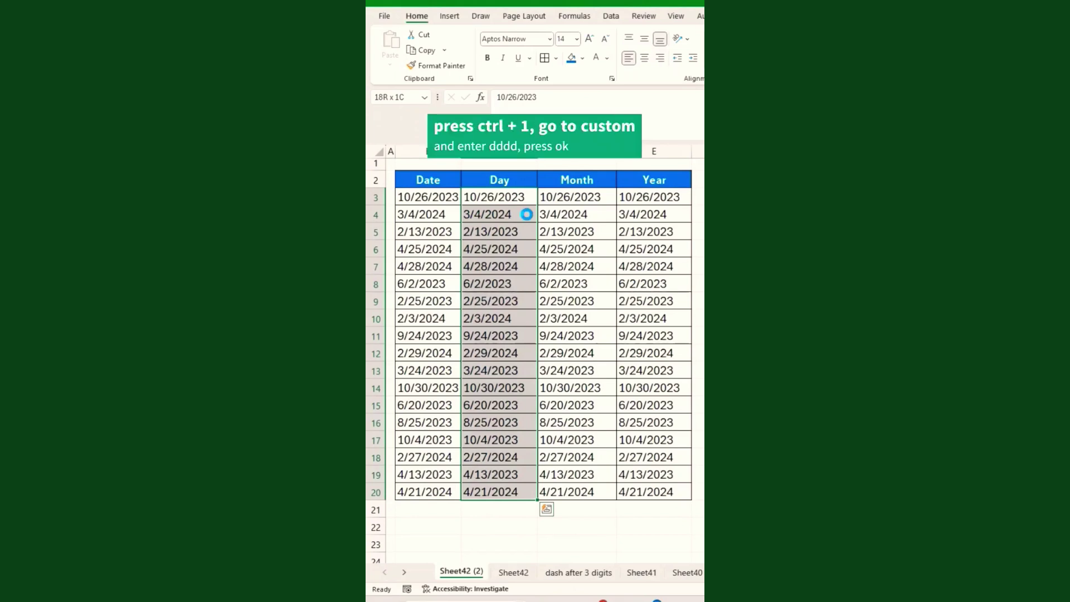
key("ctrl+1")
left_click(418, 382)
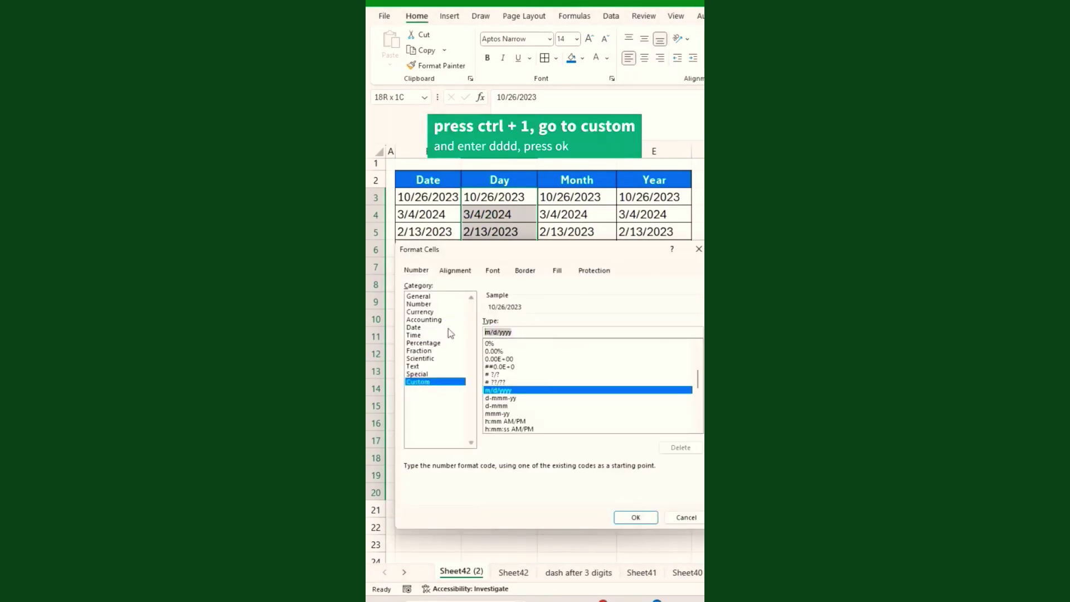
type("dddd")
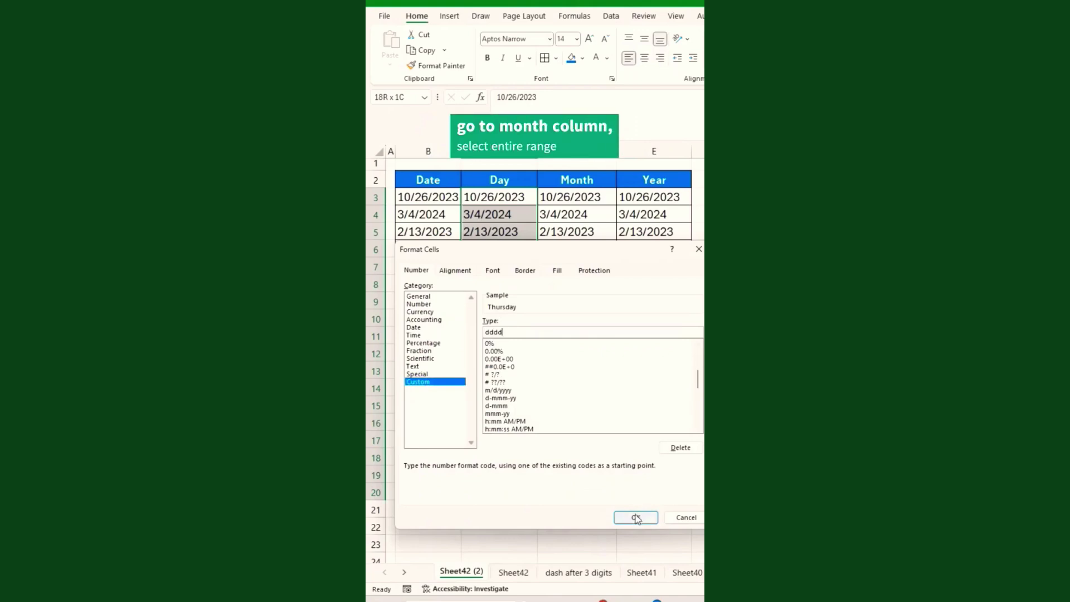
left_click(635, 518)
Give the Month column a custom month-only date format.
left_click(572, 197)
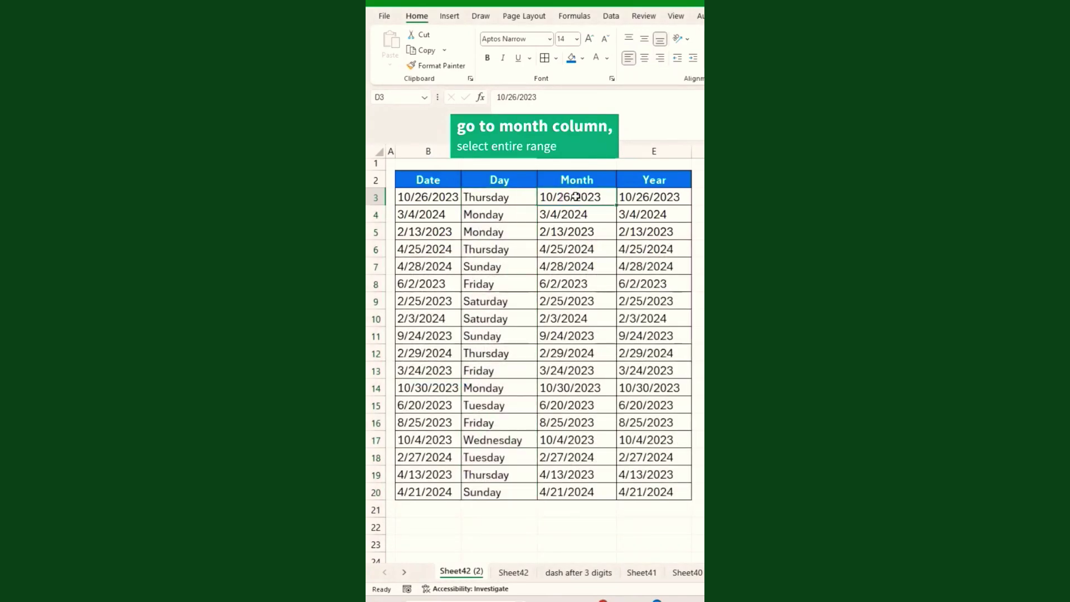
left_click_drag(576, 197, 576, 491)
key("ctrl+1")
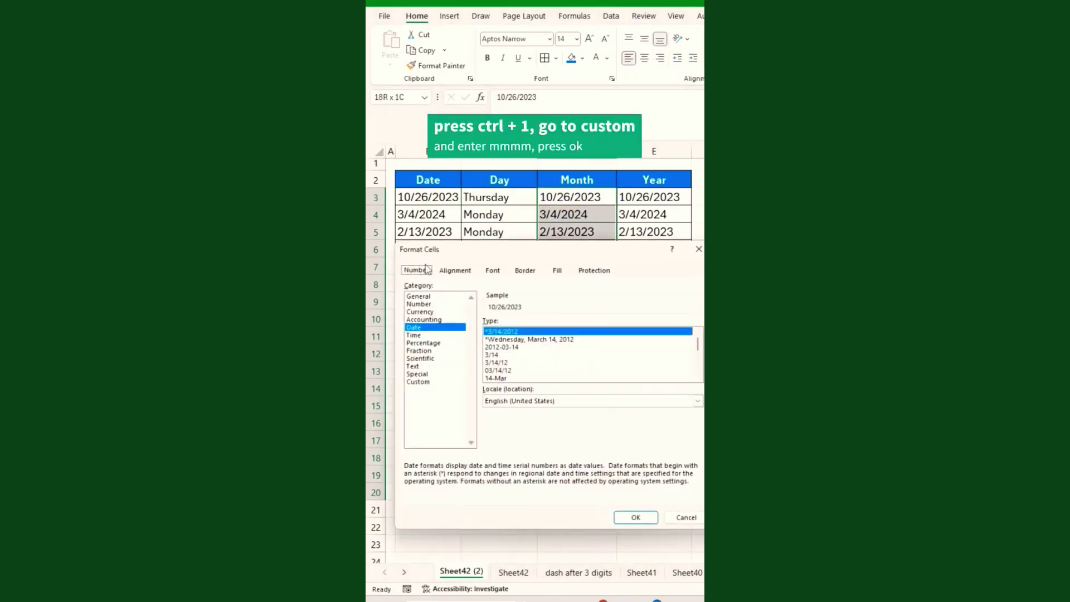
left_click(418, 382)
left_click(530, 332)
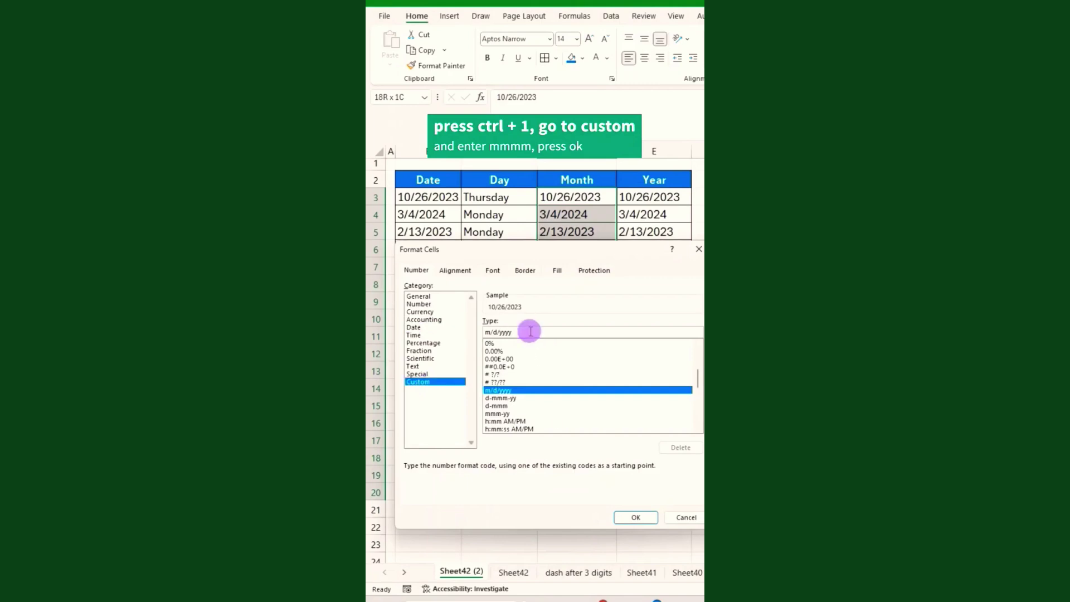
type("mmmm")
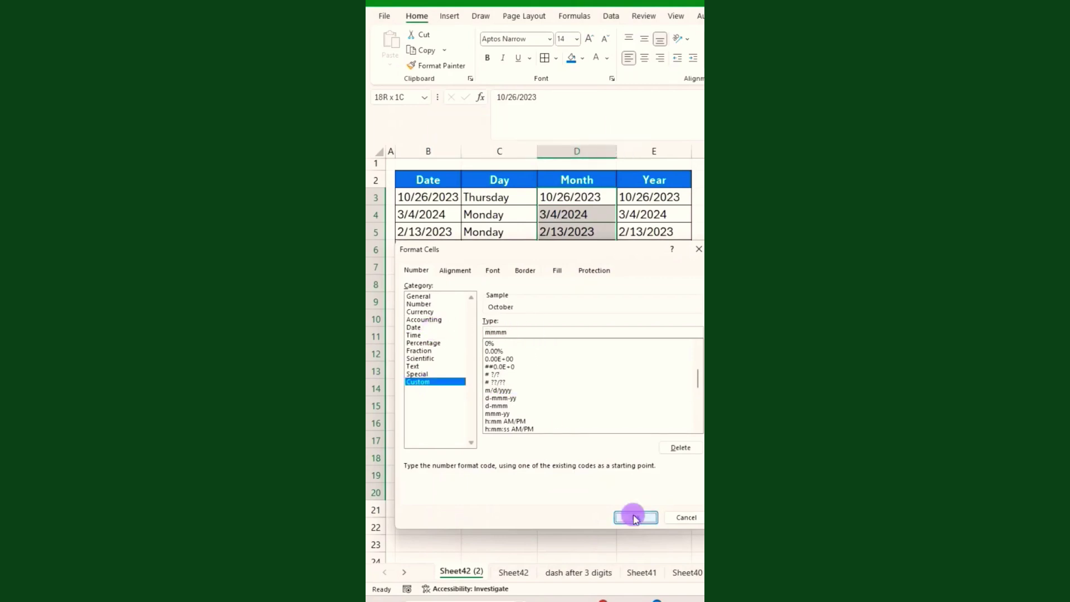
left_click(636, 517)
Format the Year column dates with a year-only code and narrow the column to fit.
left_click(653, 191)
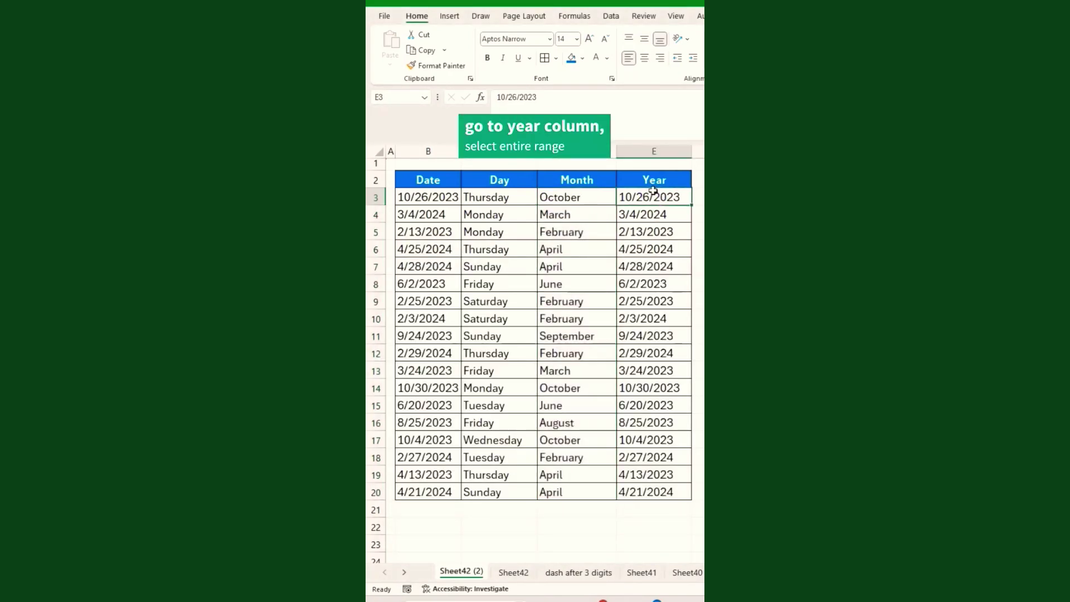
key("ctrl+shift+Down")
key("ctrl+1")
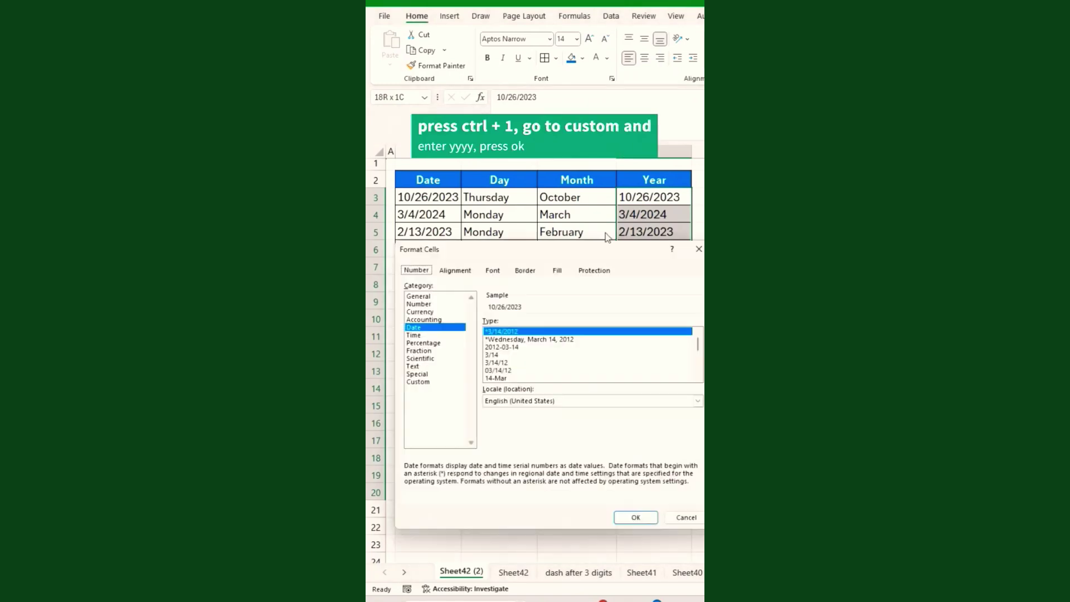
left_click(418, 382)
left_click_drag(543, 331, 483, 331)
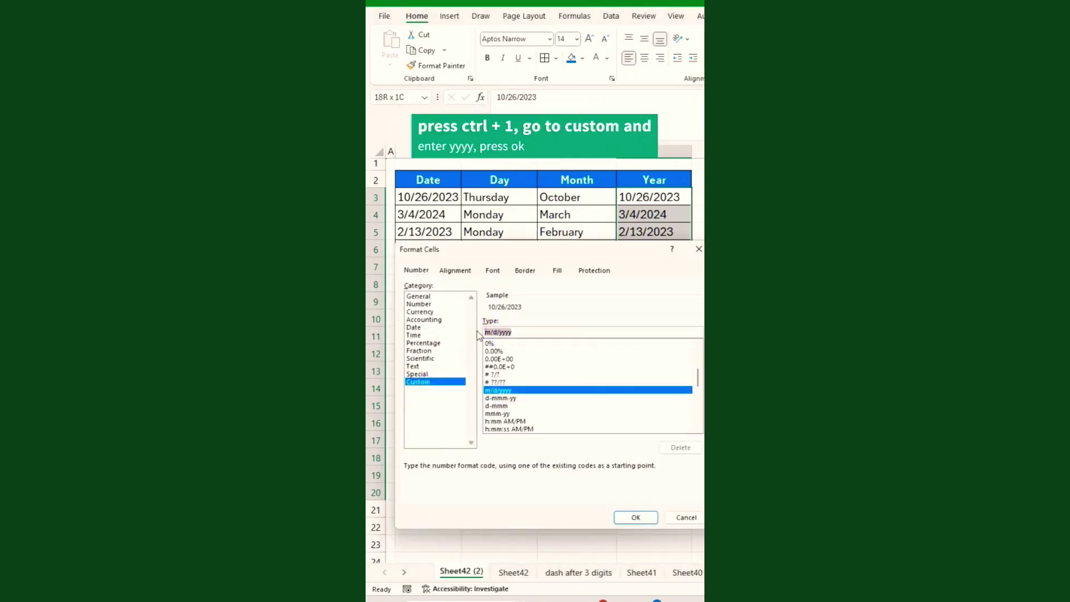
type("y")
left_click(633, 517)
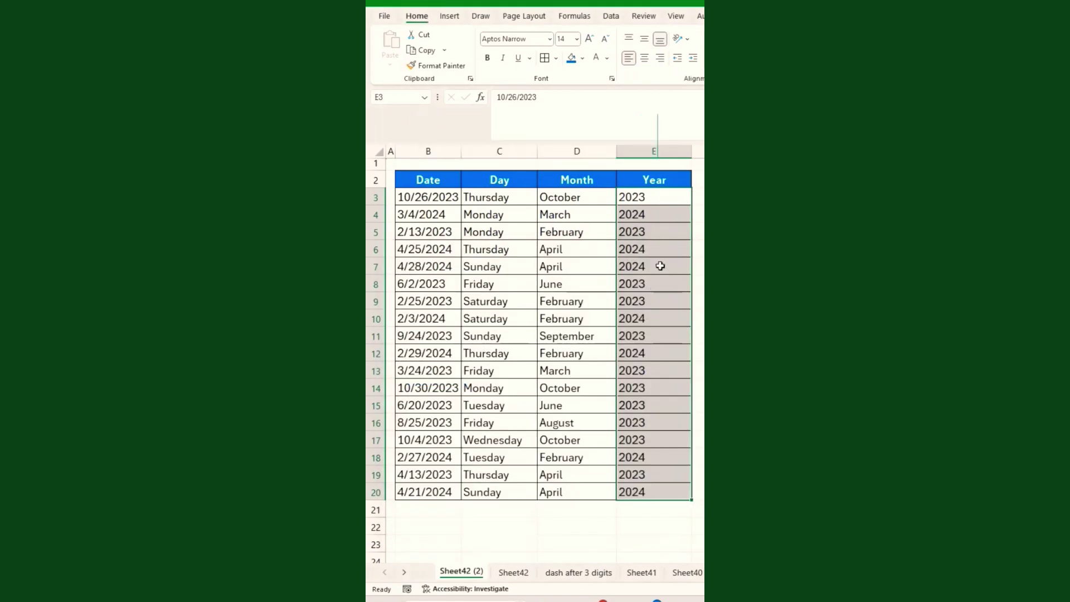
key("Down")
left_click_drag(687, 153, 602, 158)
Narrow the Day column, then type two dashes into the first Emp. ID by hand.
left_click_drag(536, 158, 525, 159)
left_click(424, 508)
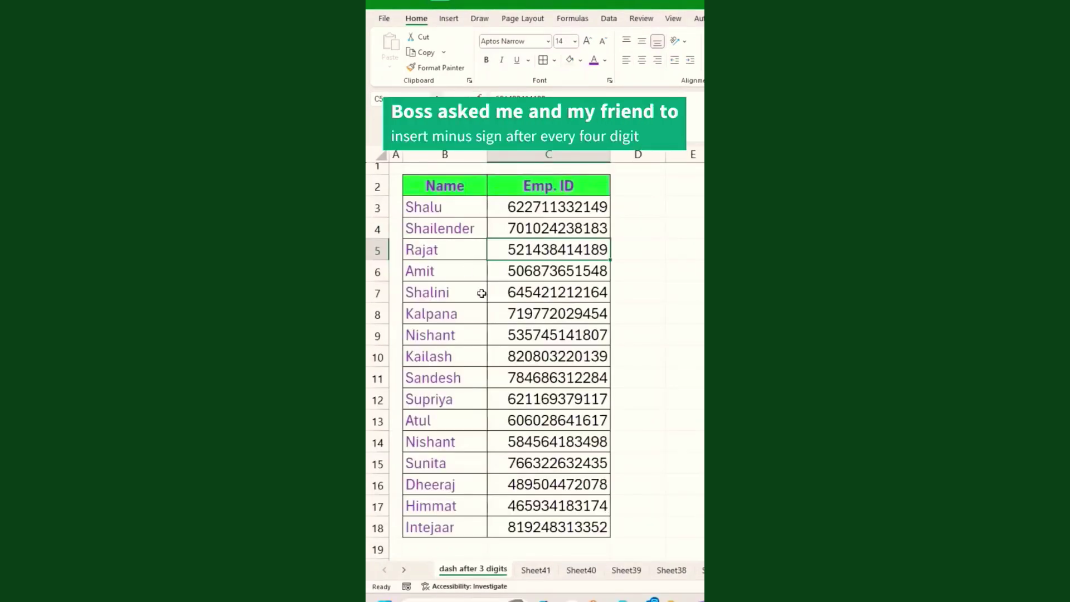
left_click_drag(513, 207, 533, 527)
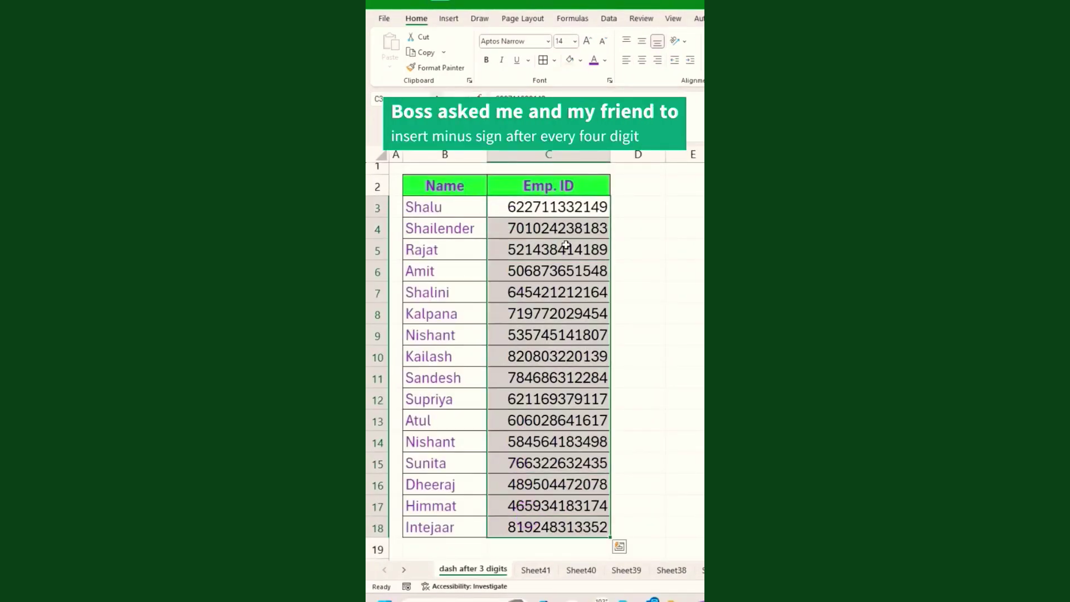
left_click(559, 208)
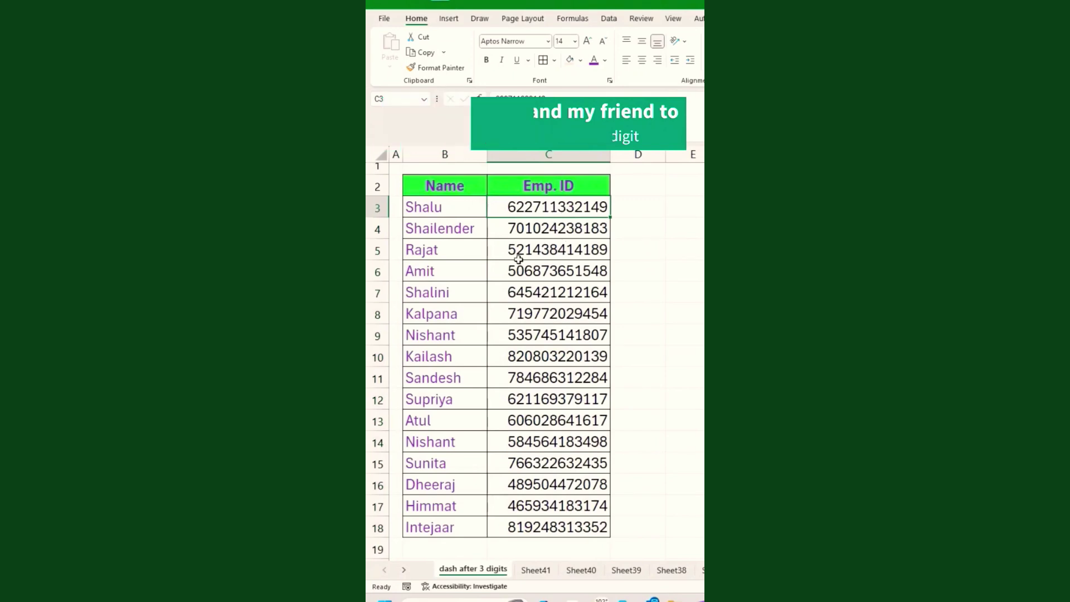
double_click(542, 211)
left_click(523, 209)
type("-")
left_click(559, 207)
type("-")
key("Return")
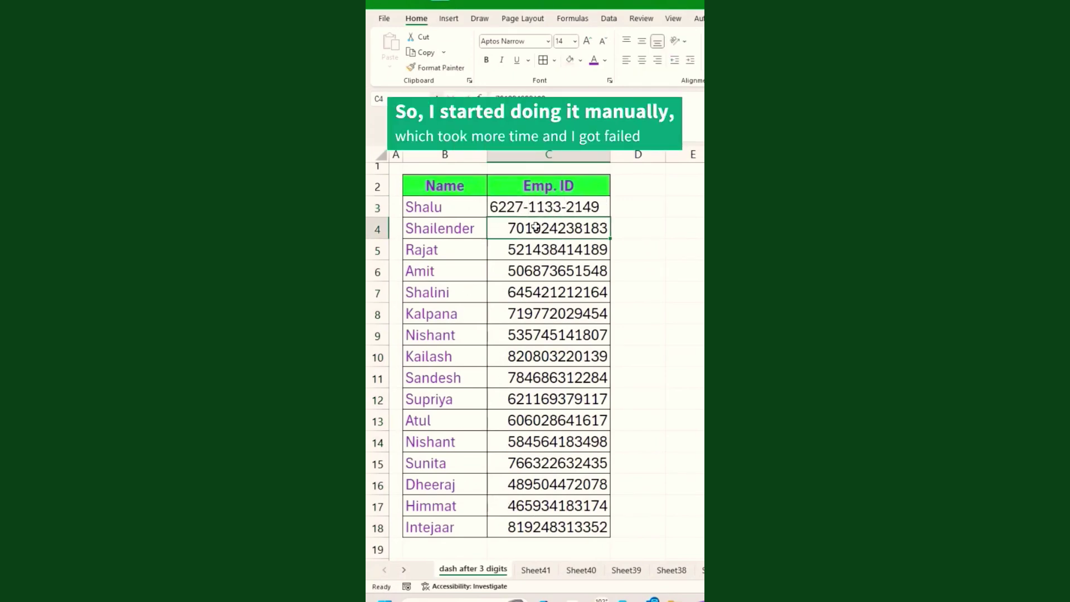
Type dashes into the second Emp. ID by hand the same way.
double_click(551, 233)
left_click(526, 228)
type("-")
left_click(563, 229)
type("-")
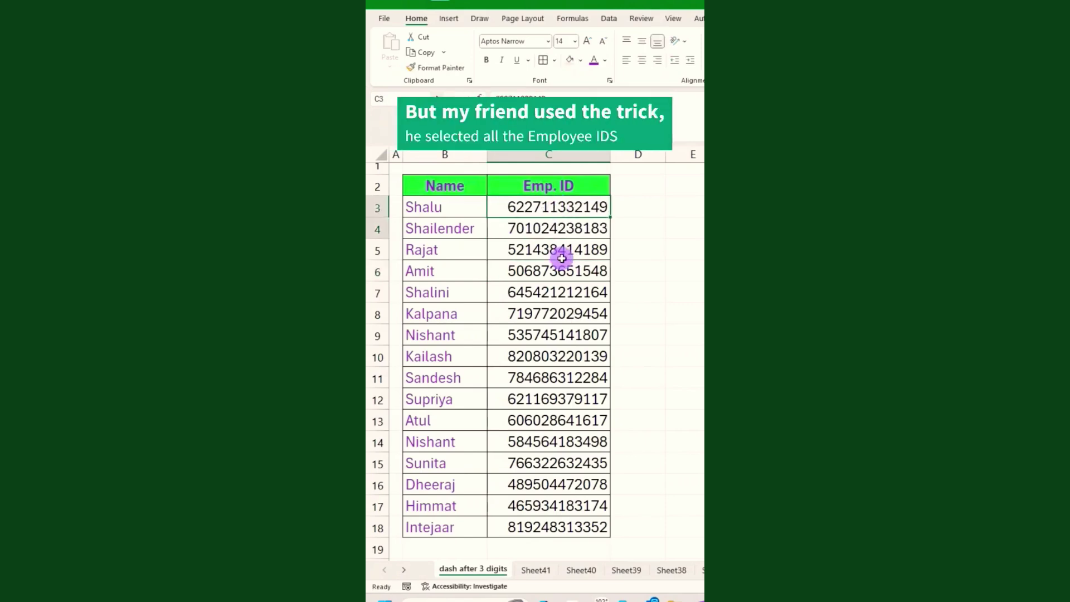
left_click_drag(562, 258, 561, 513)
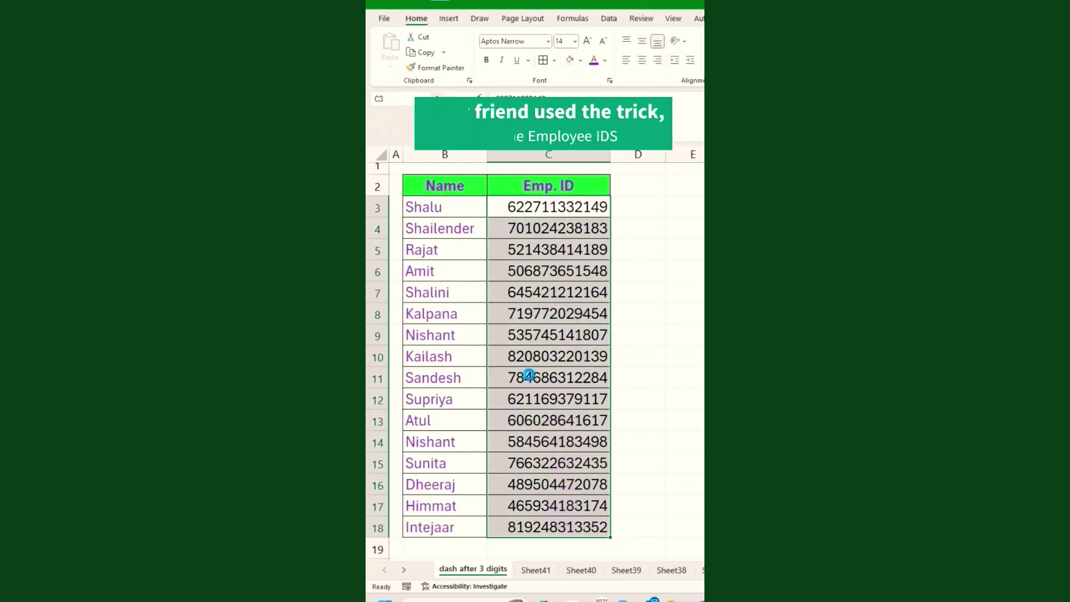
key("ctrl+1")
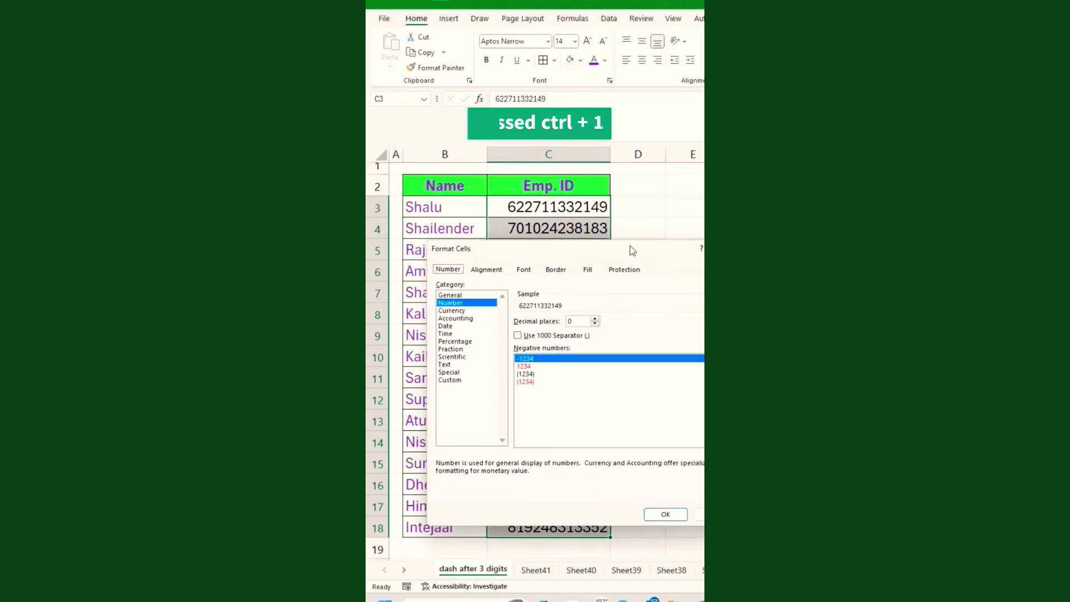
left_click(417, 381)
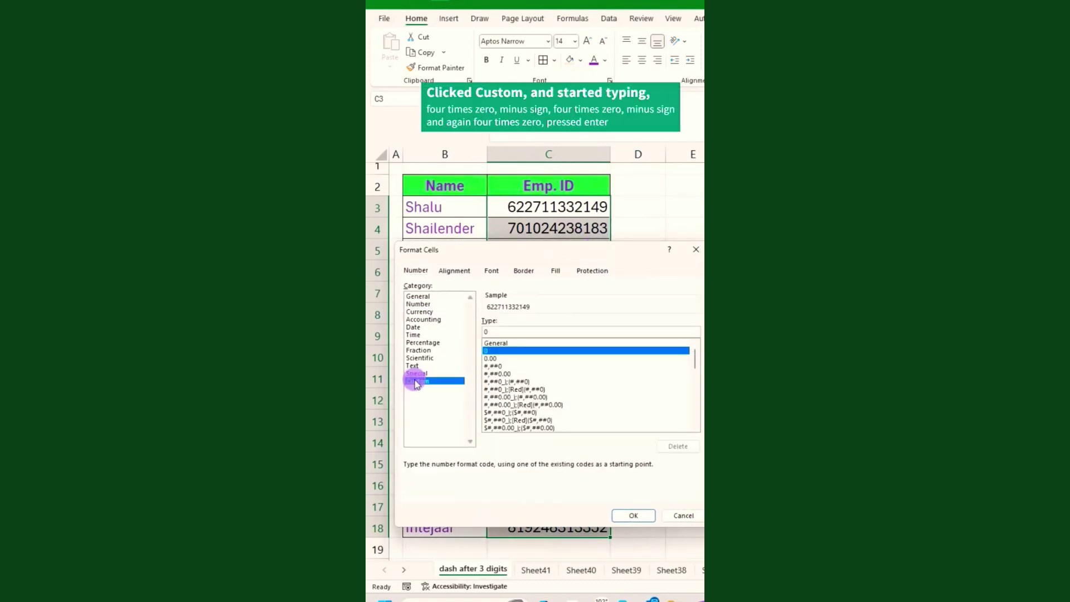
double_click(512, 331)
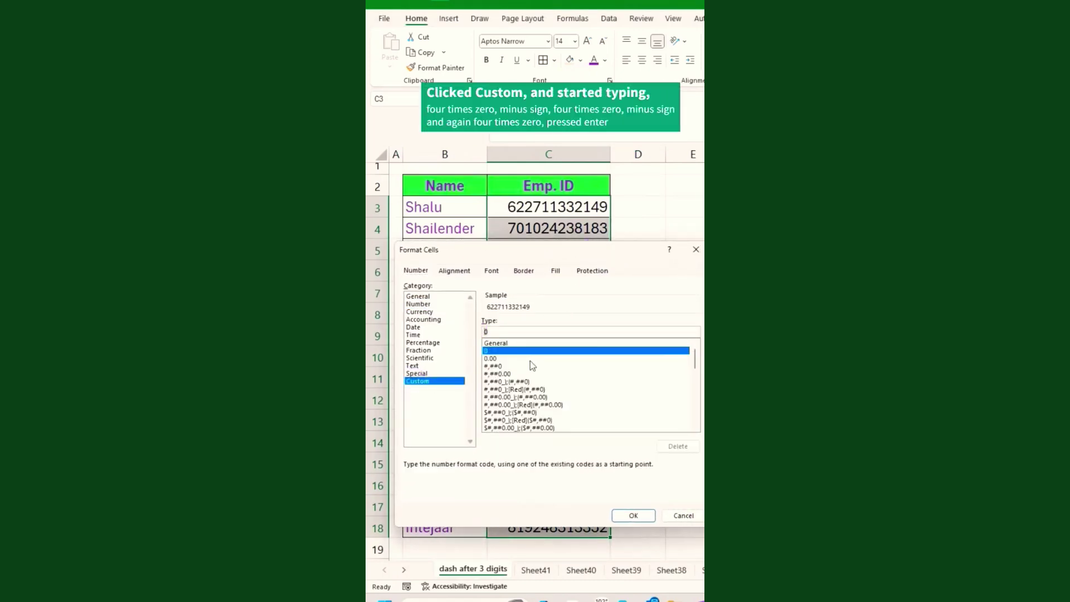
key("BackSpace")
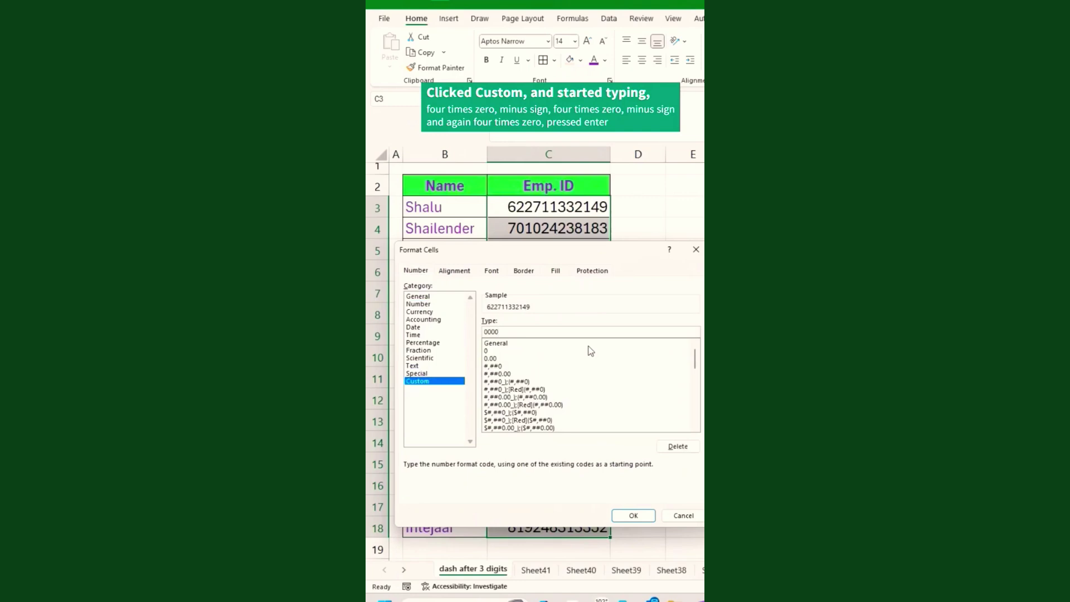
type("0000-0000-0000")
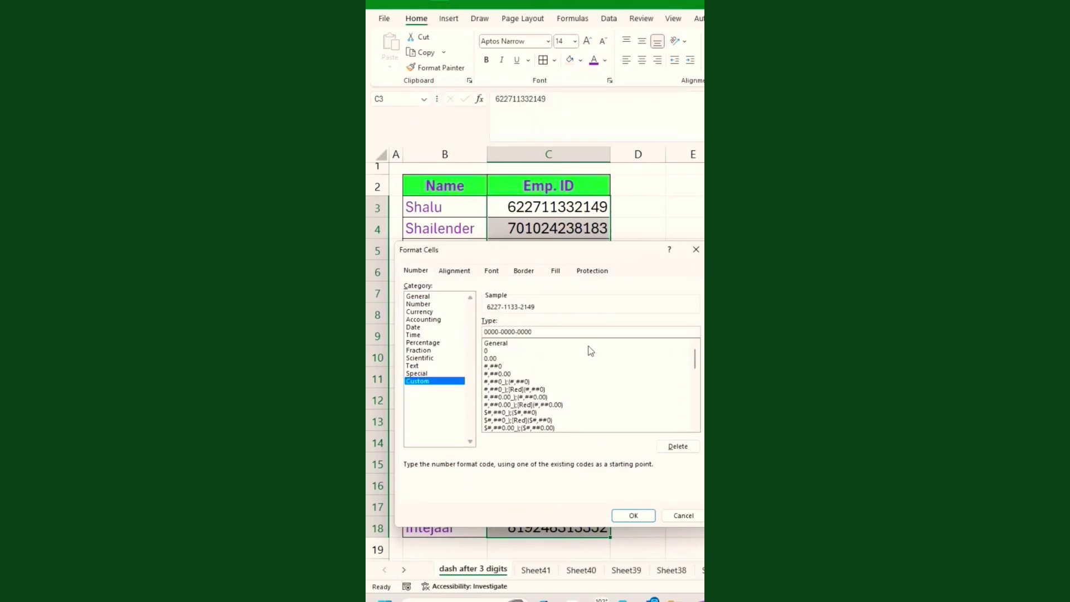
left_click(633, 515)
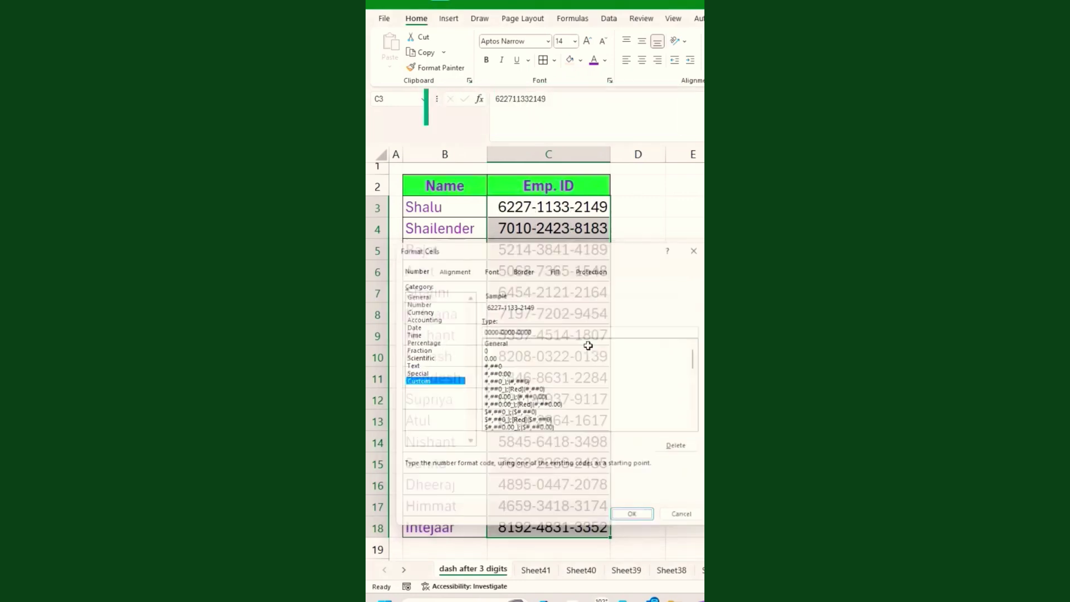
left_click(546, 337)
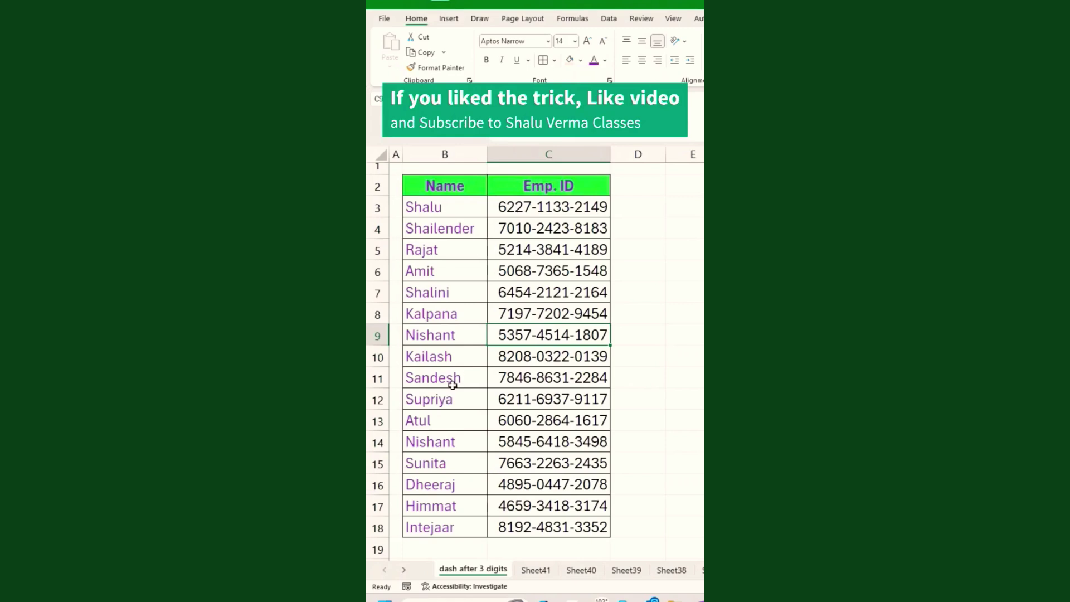
scroll(473, 376, "down", 2)
scroll(473, 376, "up", 2)
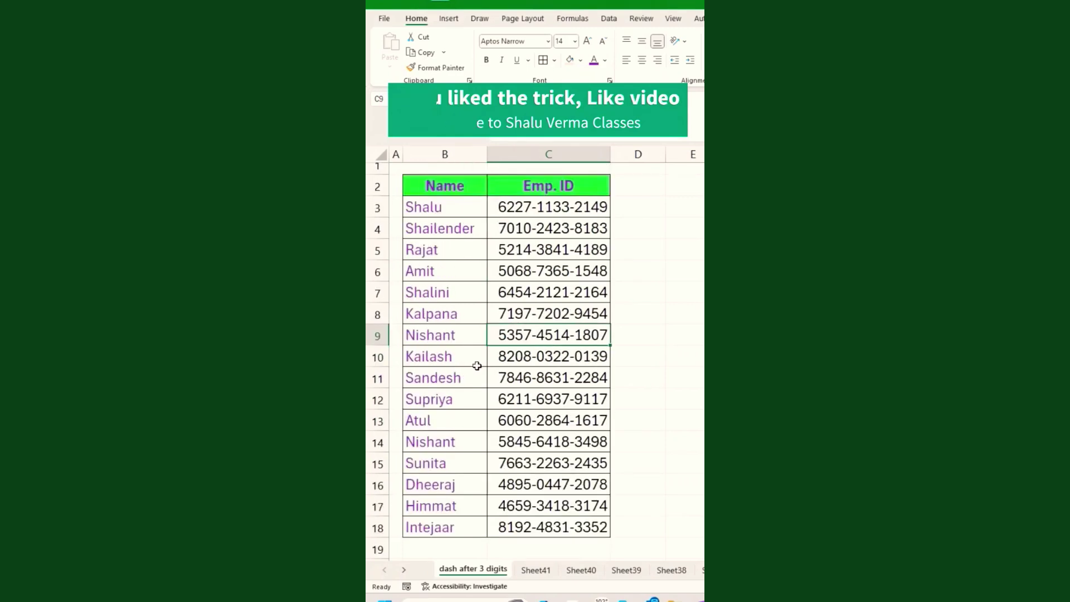
left_click(478, 165)
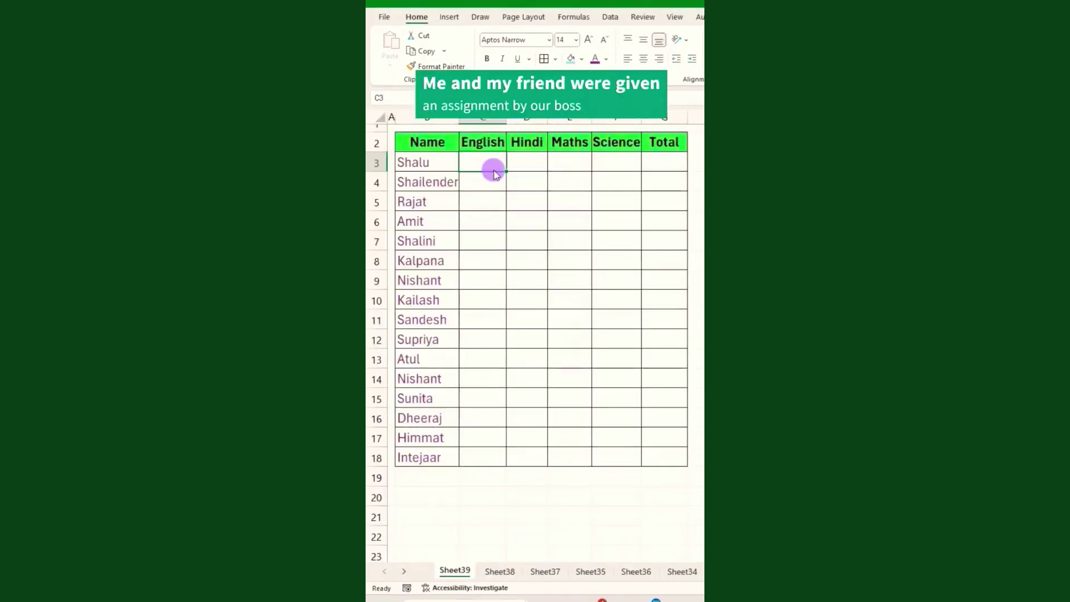
left_click_drag(494, 174, 523, 307)
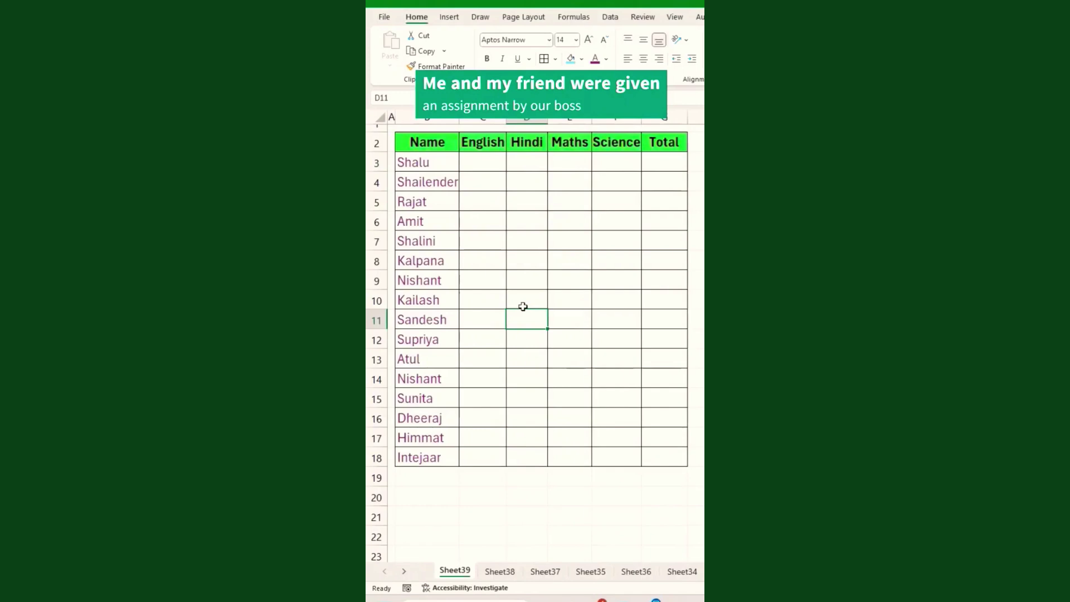
left_click(480, 165)
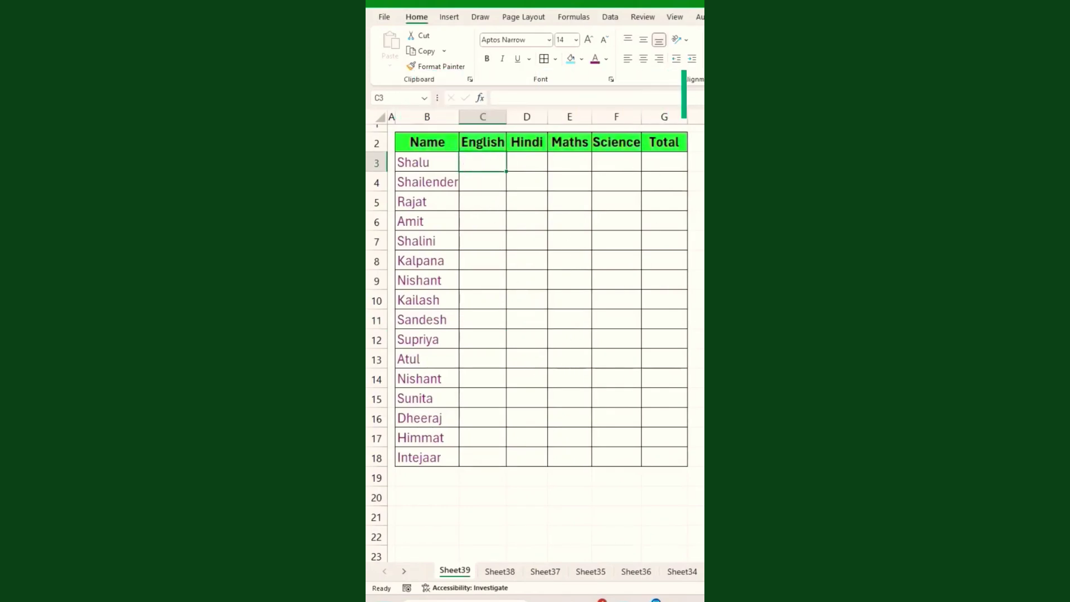
type("32")
key("Tab")
type("55")
key("Tab")
type("66")
key("Tab")
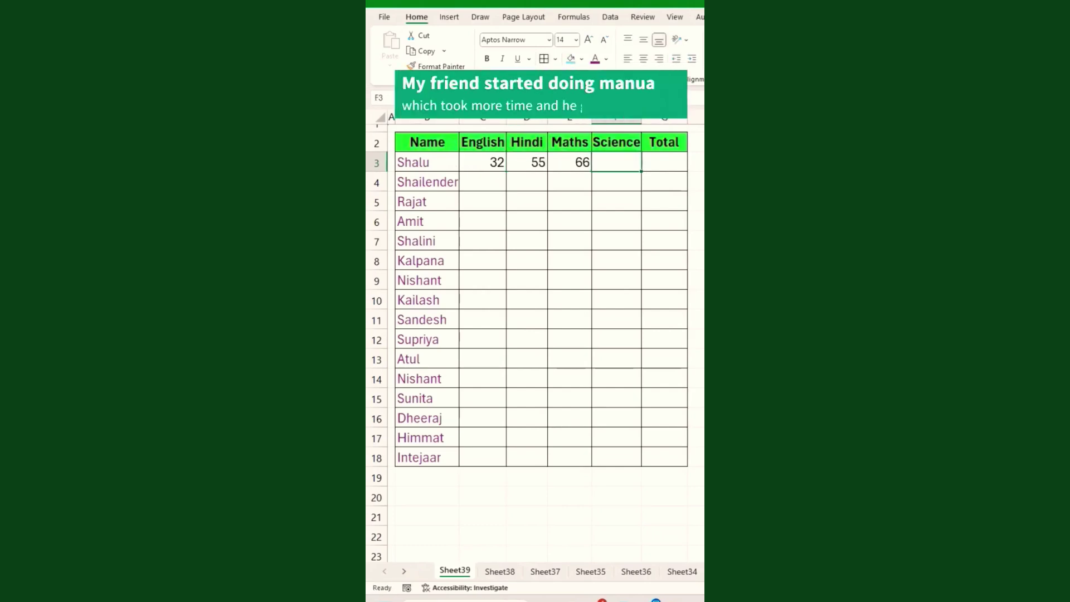
key("Return")
type("55")
key("Tab")
type("66")
key("Tab")
type("99")
key("Tab")
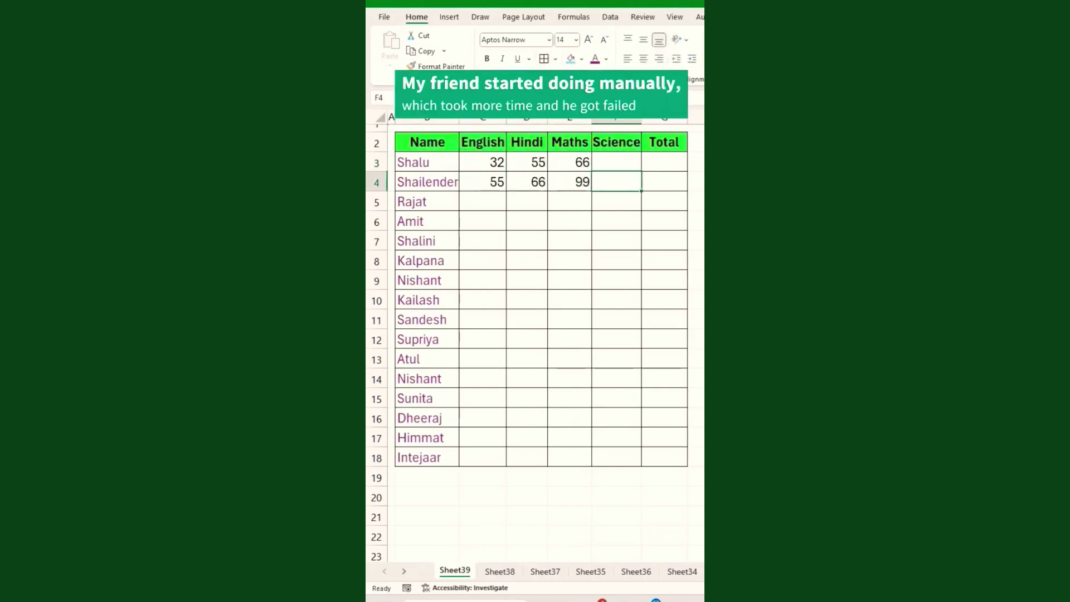
left_click(611, 160)
left_click_drag(484, 163, 619, 456)
key("Delete")
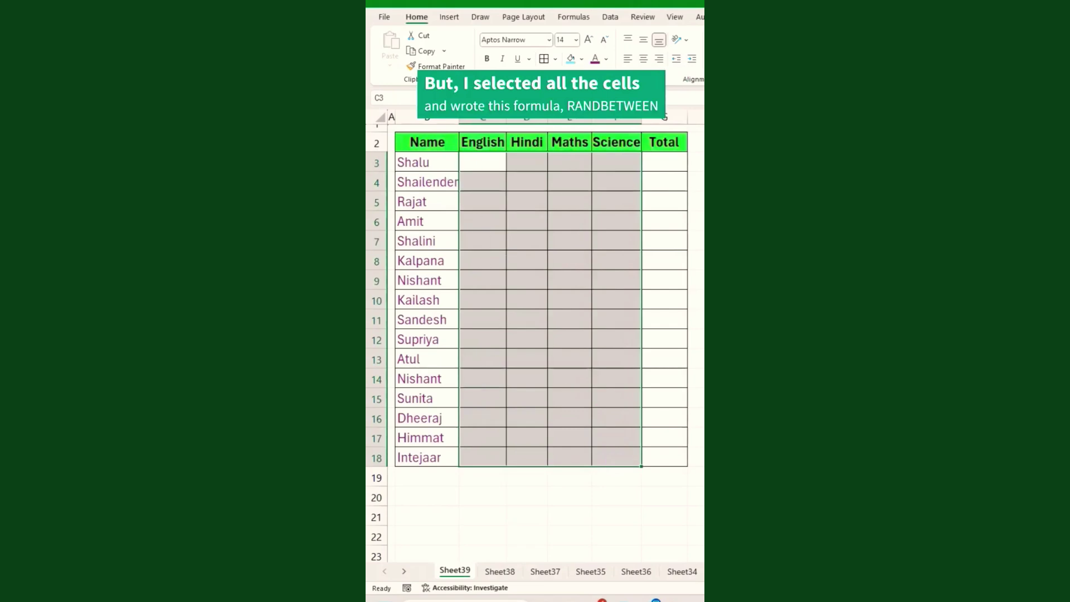
Fill the English, Hindi, Maths and Science marks with =RANDBETWEEN(40,95).
type("=randbe")
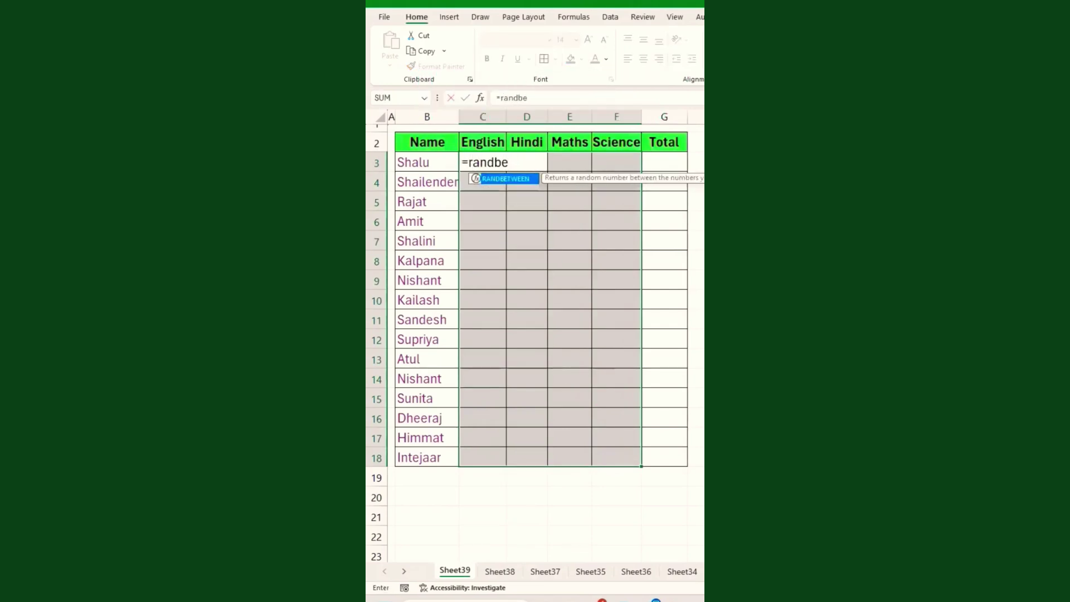
key("Tab")
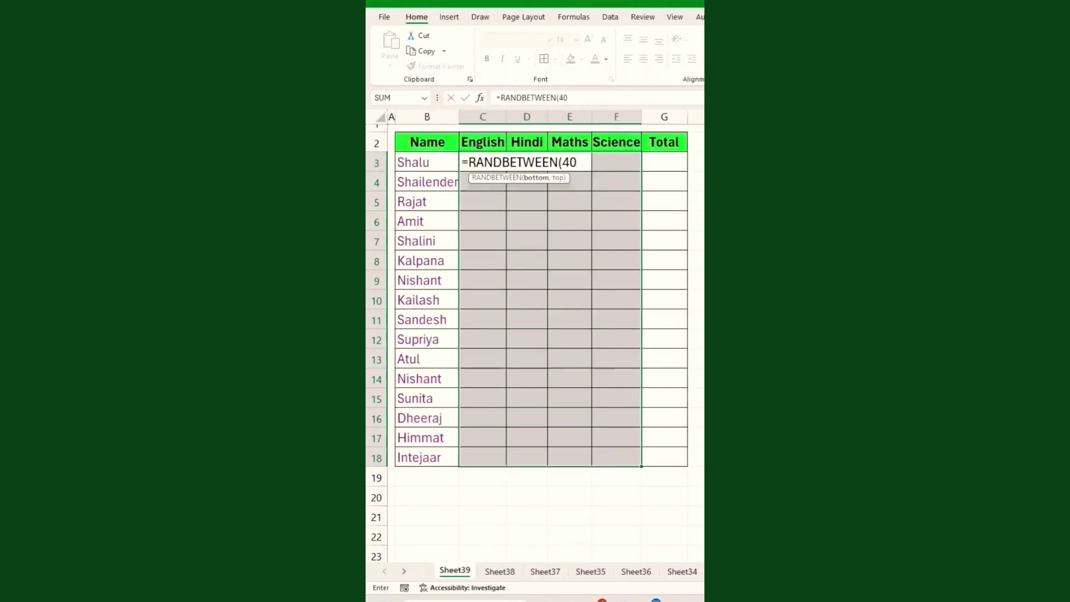
type("40,95)")
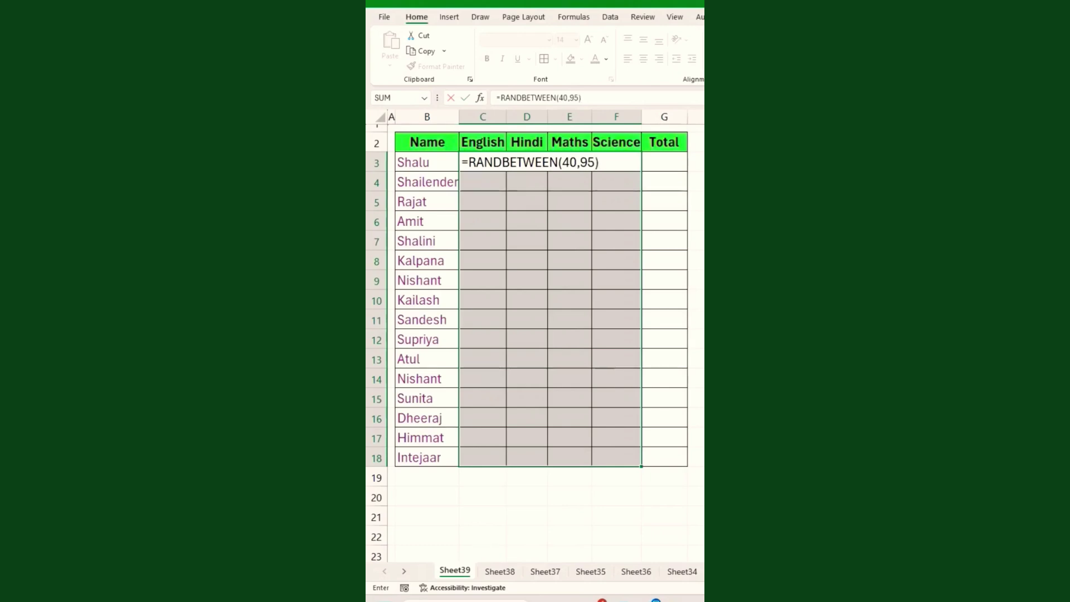
key("Return")
key("ctrl+d")
key("ctrl+d")
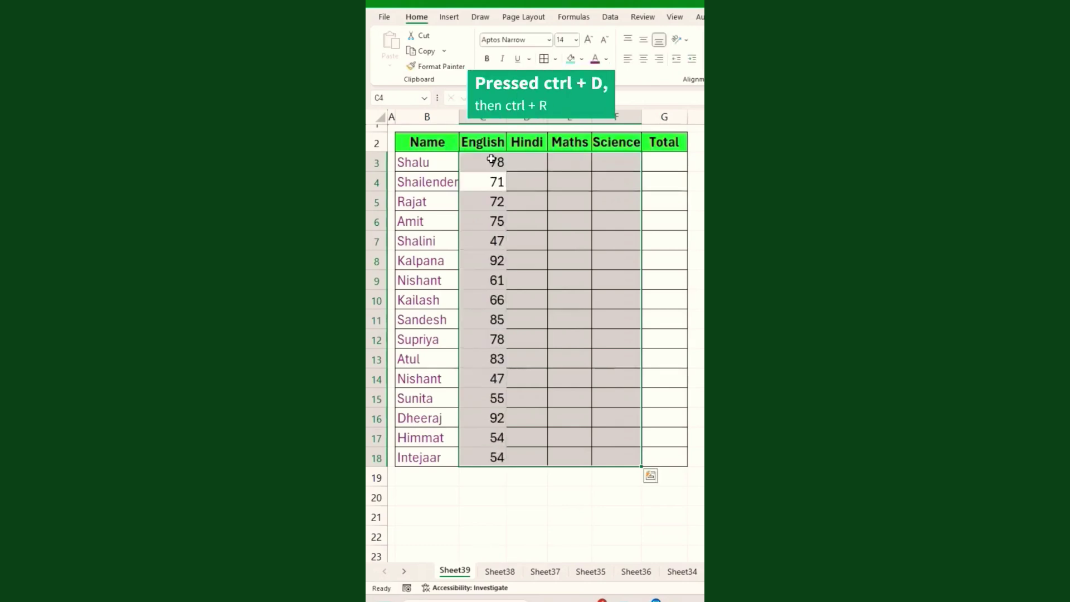
key("ctrl+r")
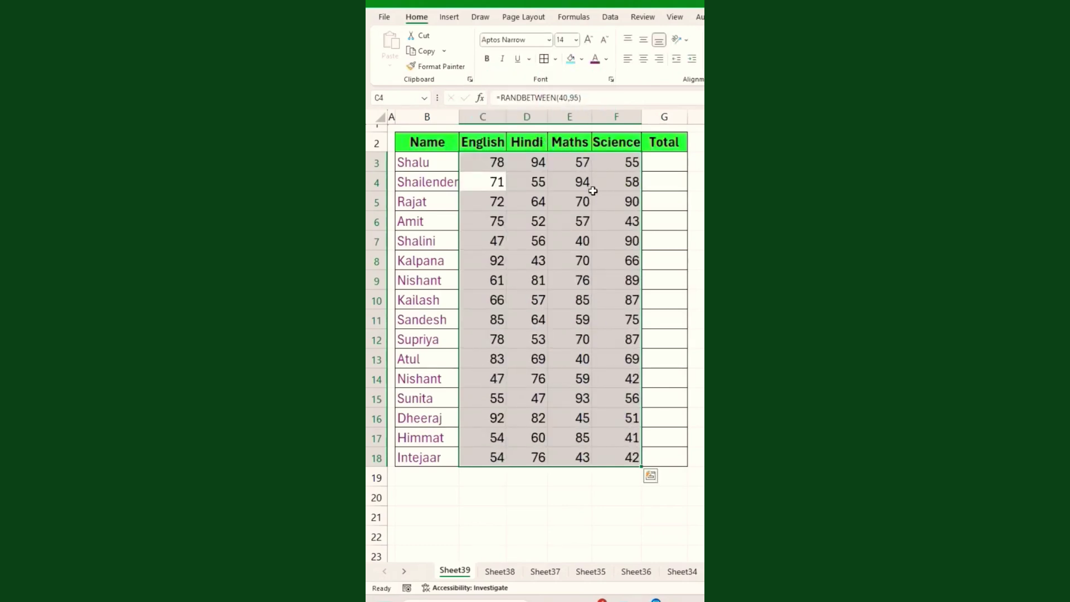
Copy the random marks and paste them back as values.
key("ctrl+c")
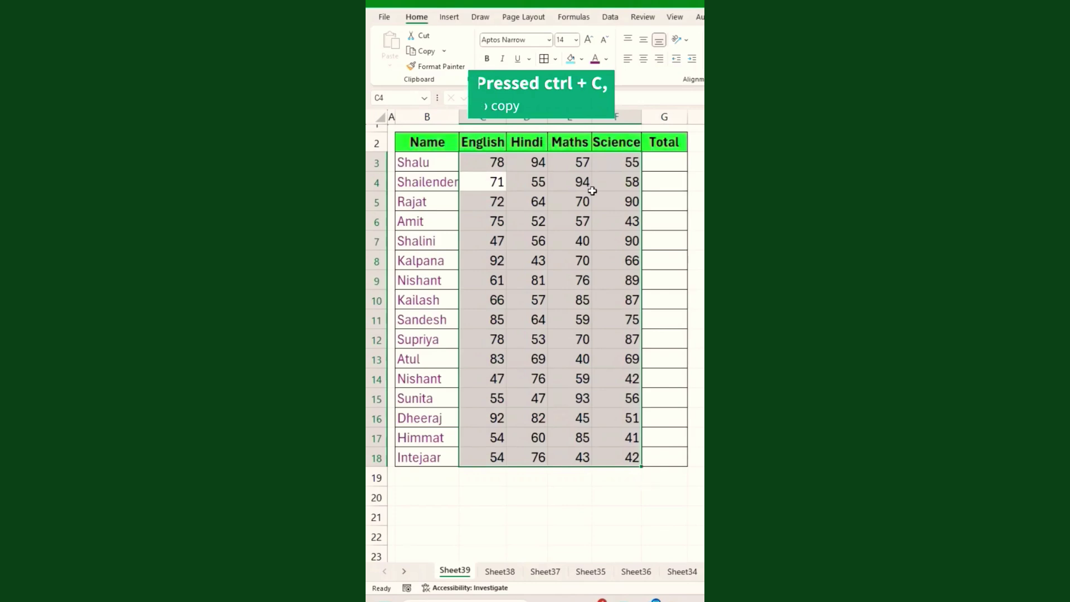
right_click(488, 163)
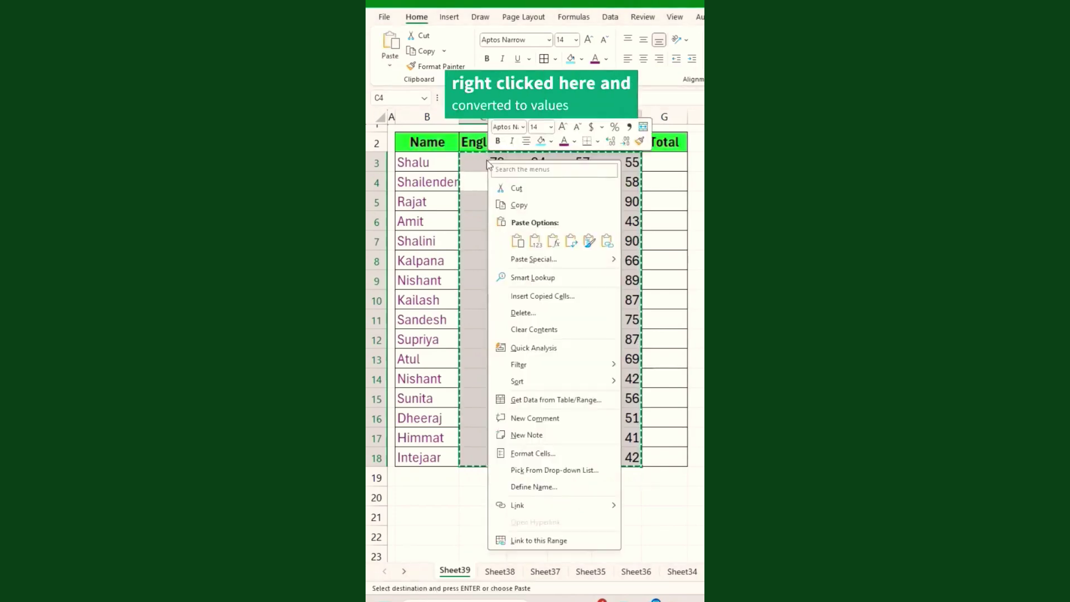
left_click(535, 241)
AutoSum the four marks in G3, copy it down the Total column, and narrow the column.
left_click(664, 162)
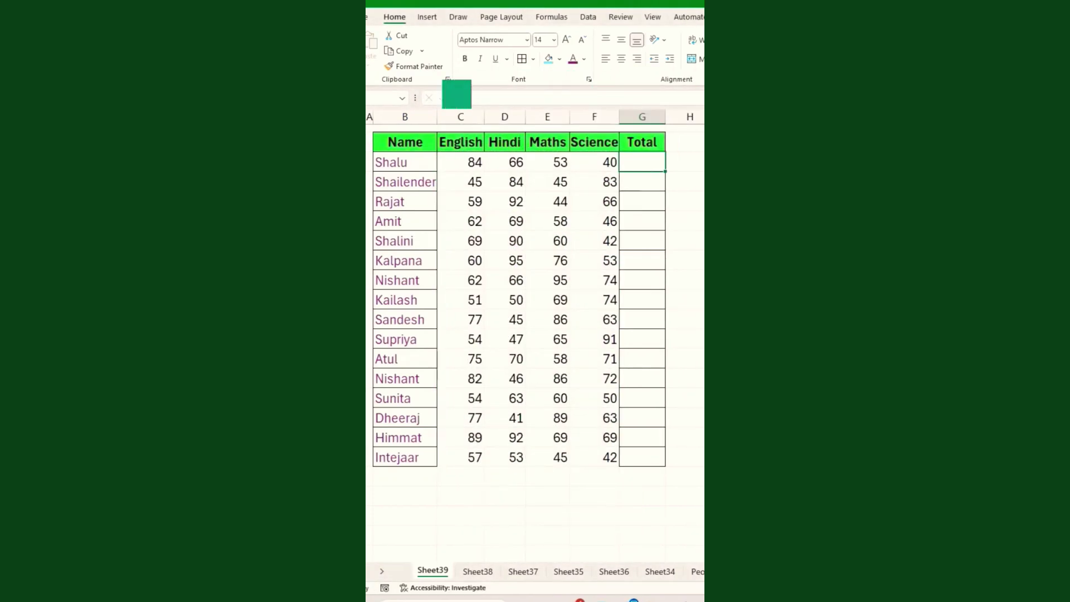
key("alt+equal")
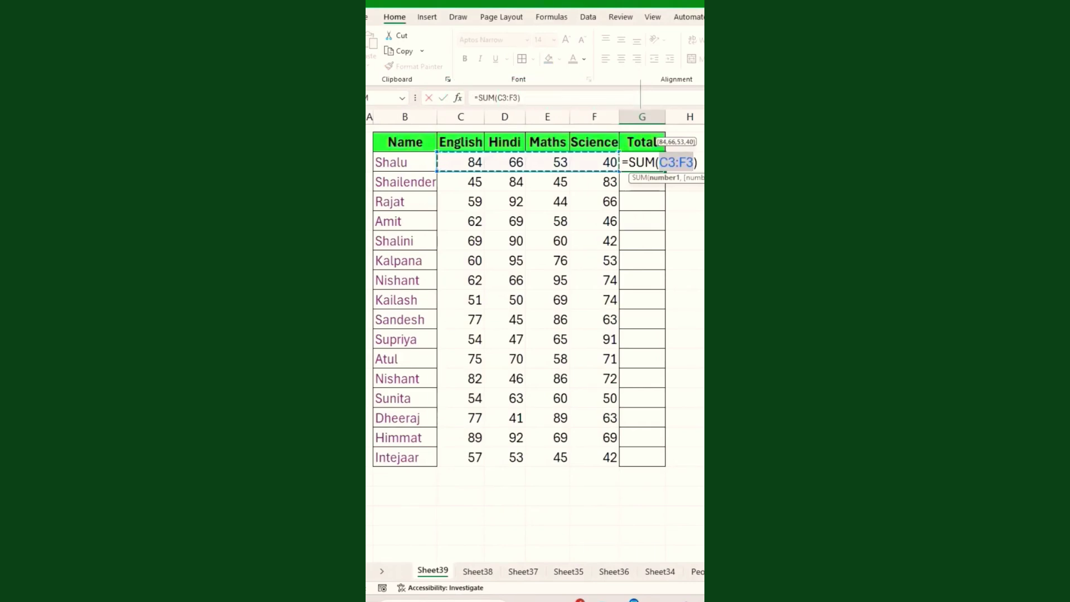
key("Return")
left_click(658, 162)
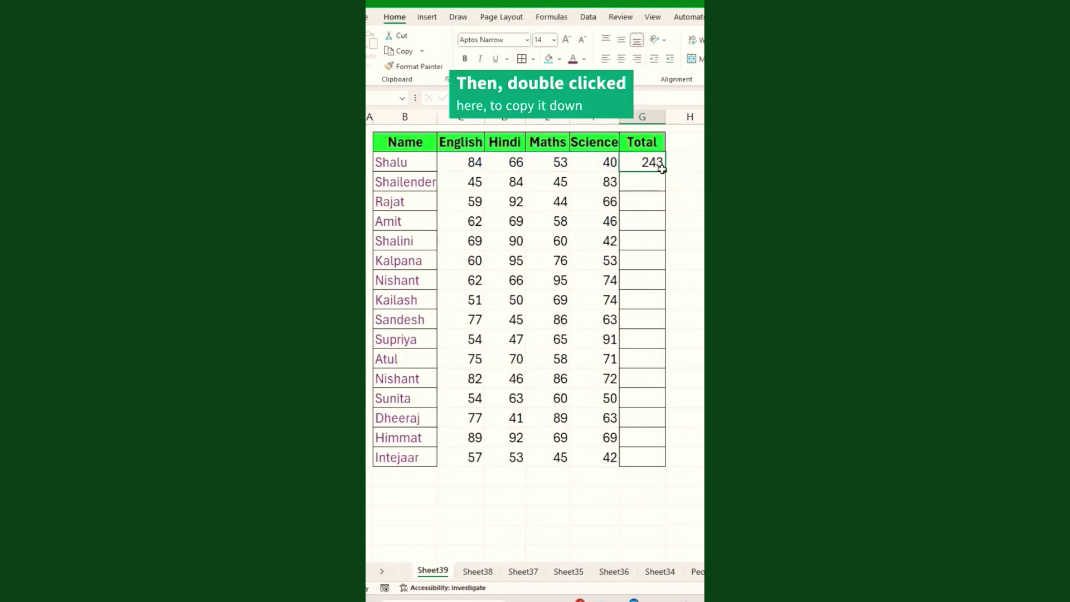
double_click(665, 172)
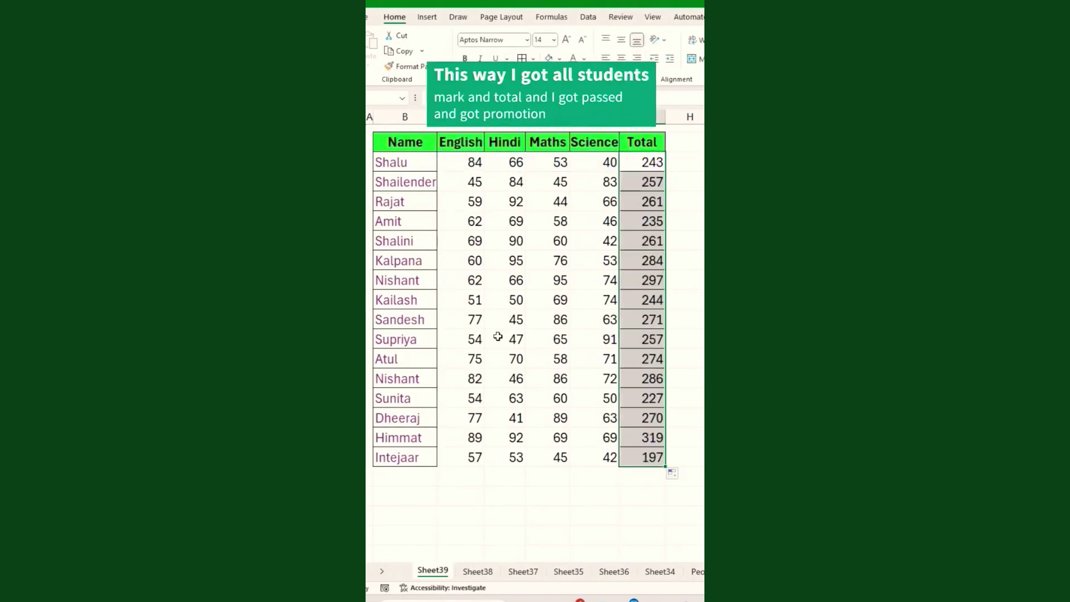
left_click_drag(452, 162, 611, 449)
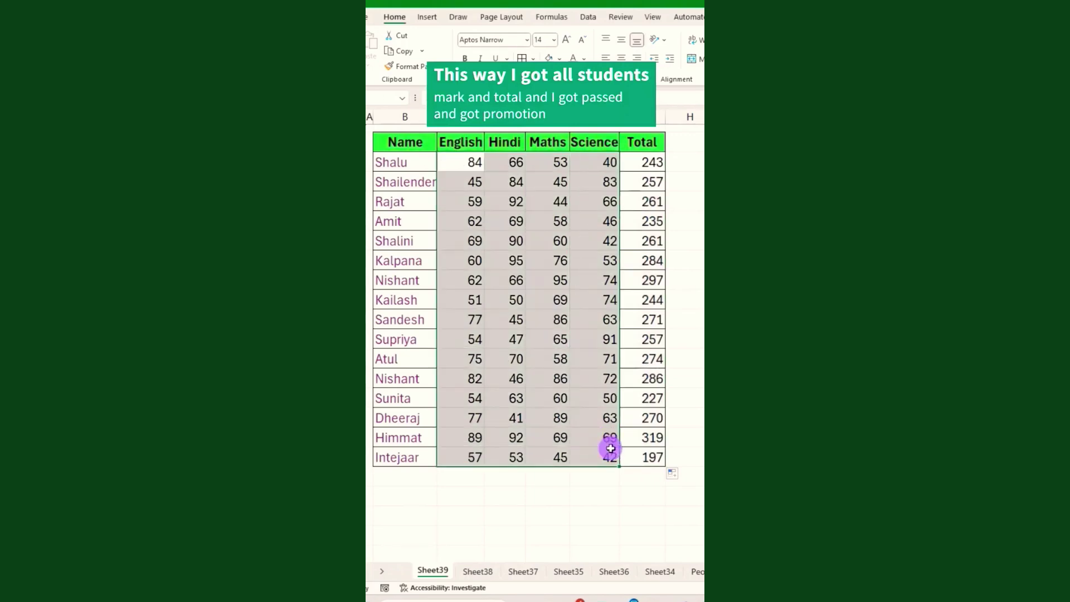
left_click(591, 339)
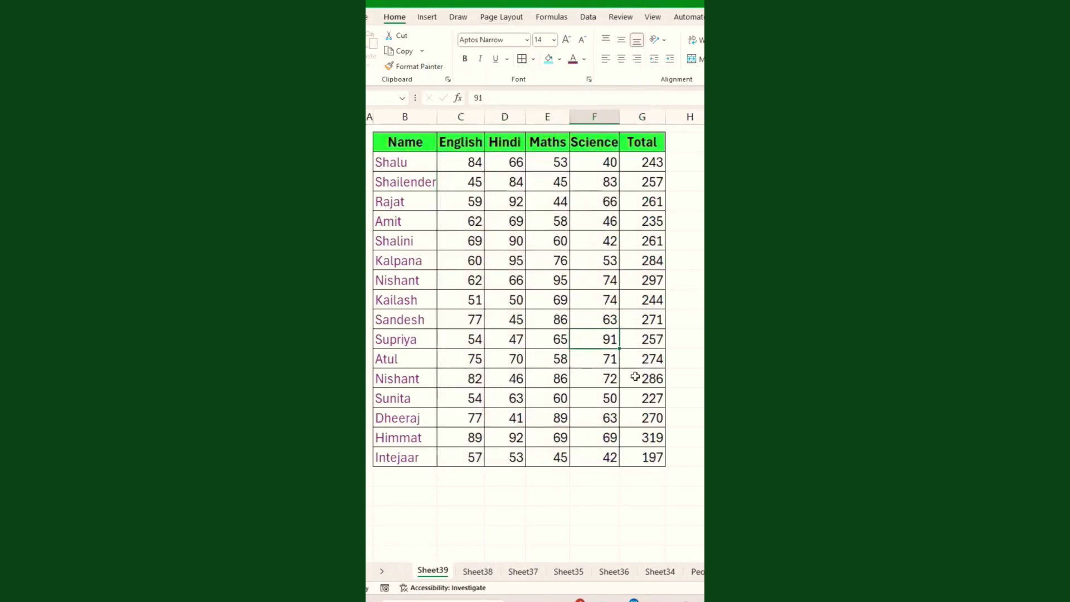
left_click_drag(664, 117, 657, 118)
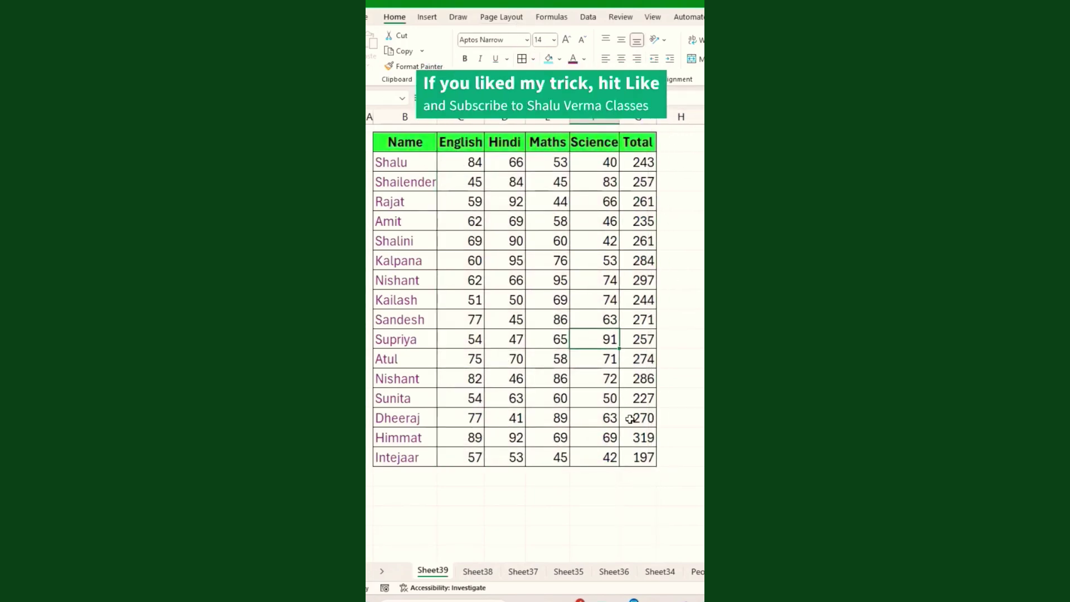
Test the totals by changing C3 to 25, then undo it back to 84.
left_click(468, 165)
type("25")
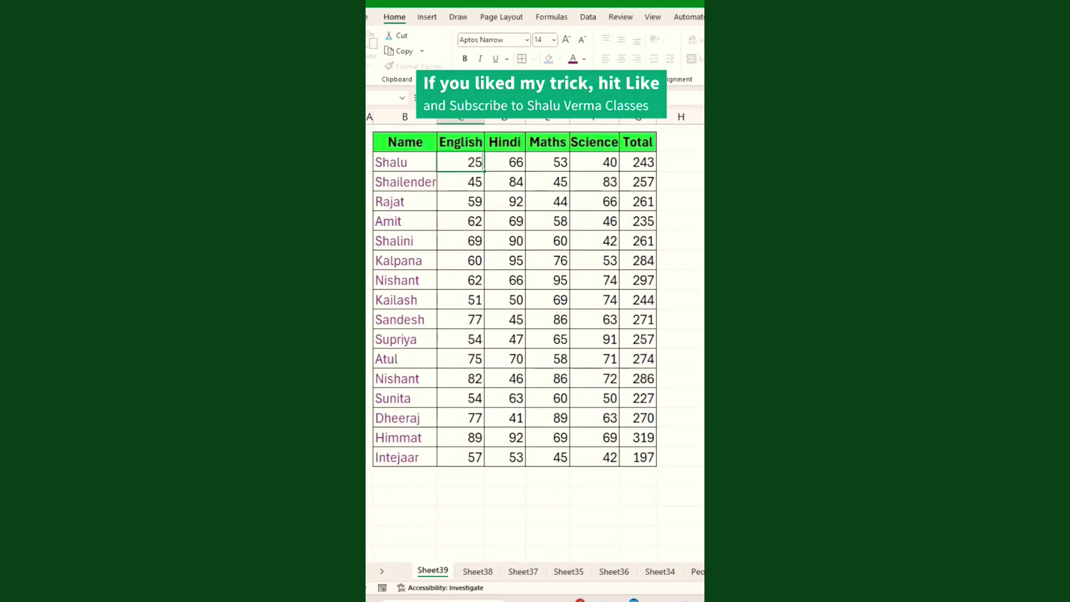
key("Return")
key("ctrl+z")
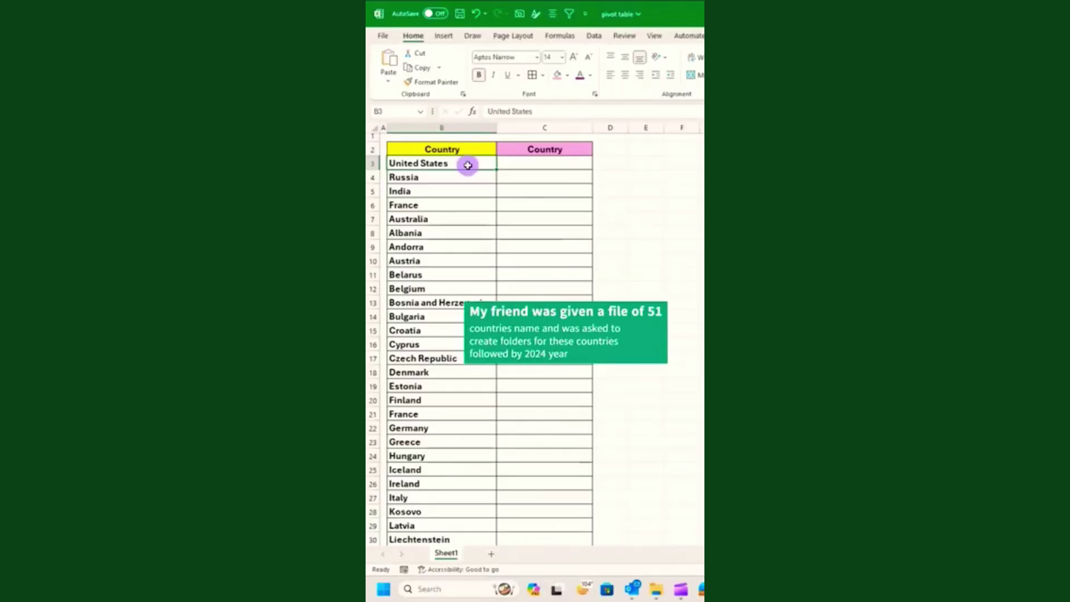
double_click(468, 165)
Add a new sheet named United States_2024 using the name copied from B3.
left_click_drag(468, 165, 391, 174)
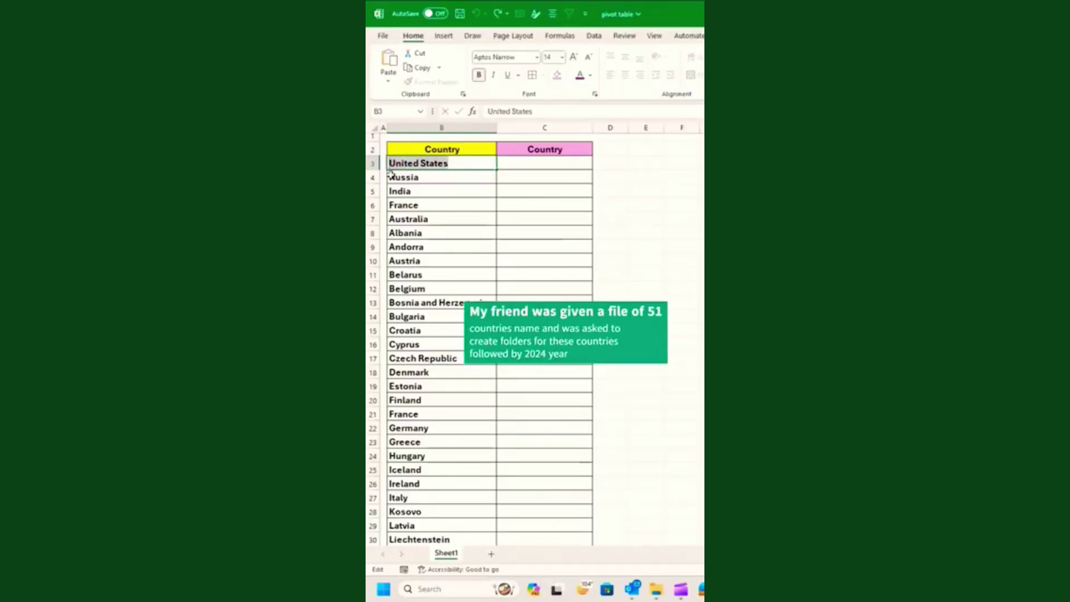
key("ctrl+c")
key("Escape")
left_click(491, 553)
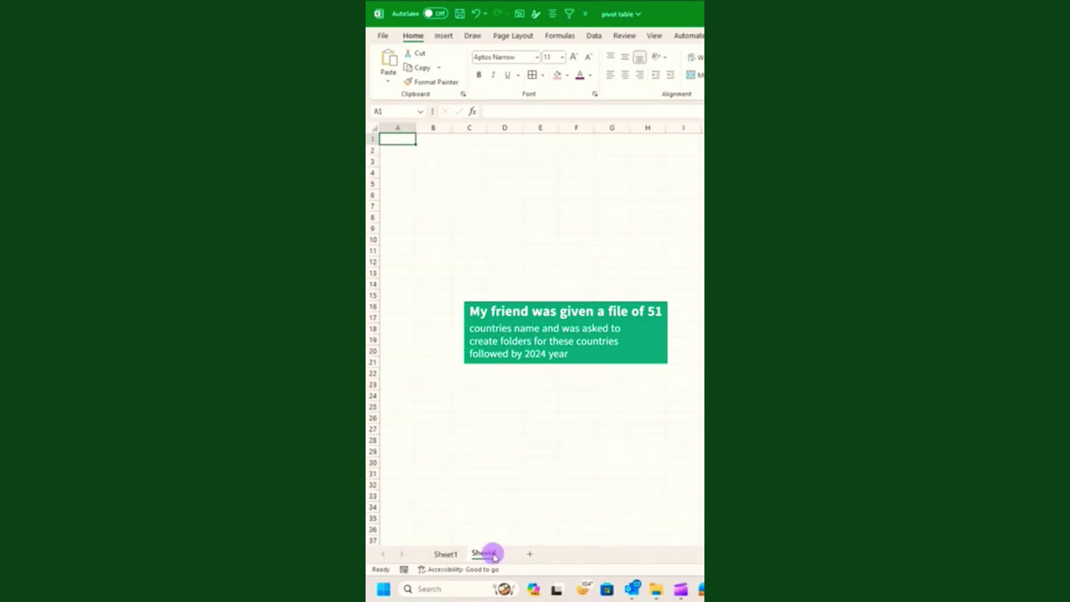
double_click(490, 554)
key("ctrl+v")
type("_2024")
key("Return")
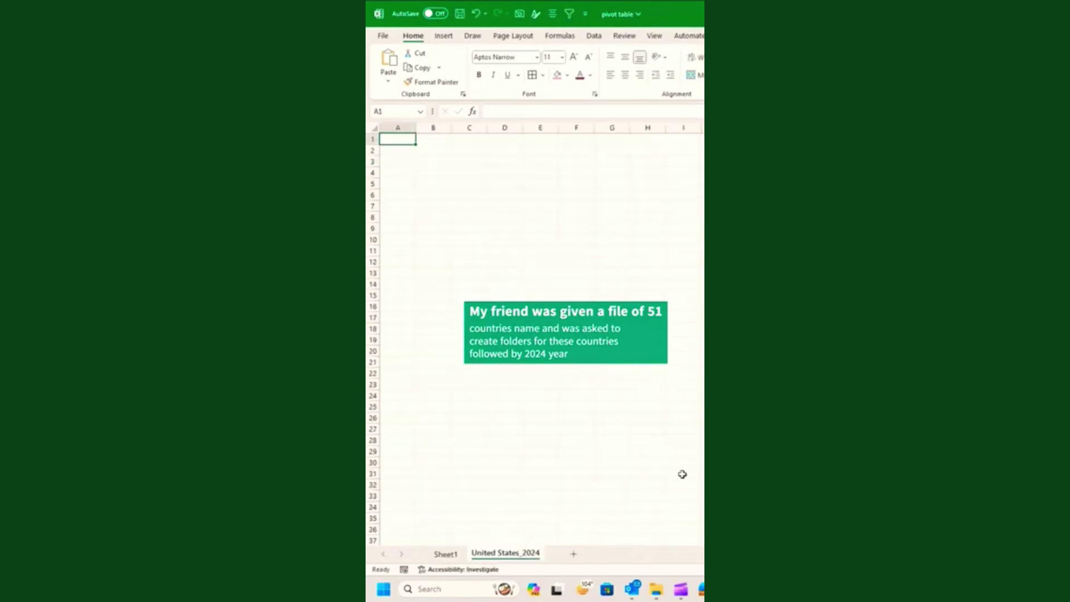
Add another sheet named Russia_2024 using the name copied from B4.
left_click(446, 551)
double_click(426, 176)
left_click_drag(450, 180, 374, 177)
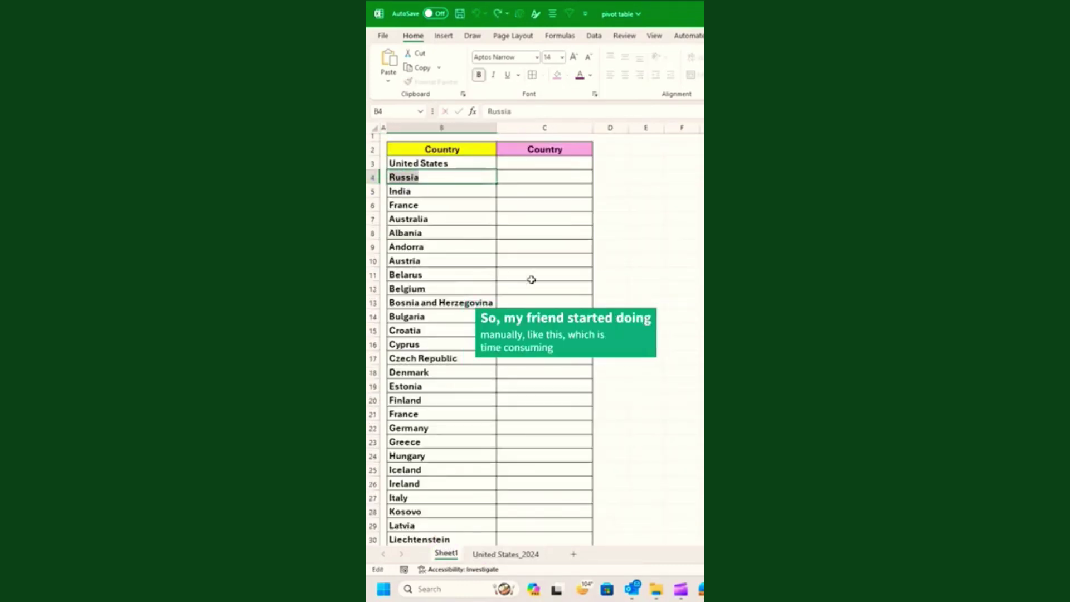
key("Escape")
left_click(575, 555)
double_click(482, 553)
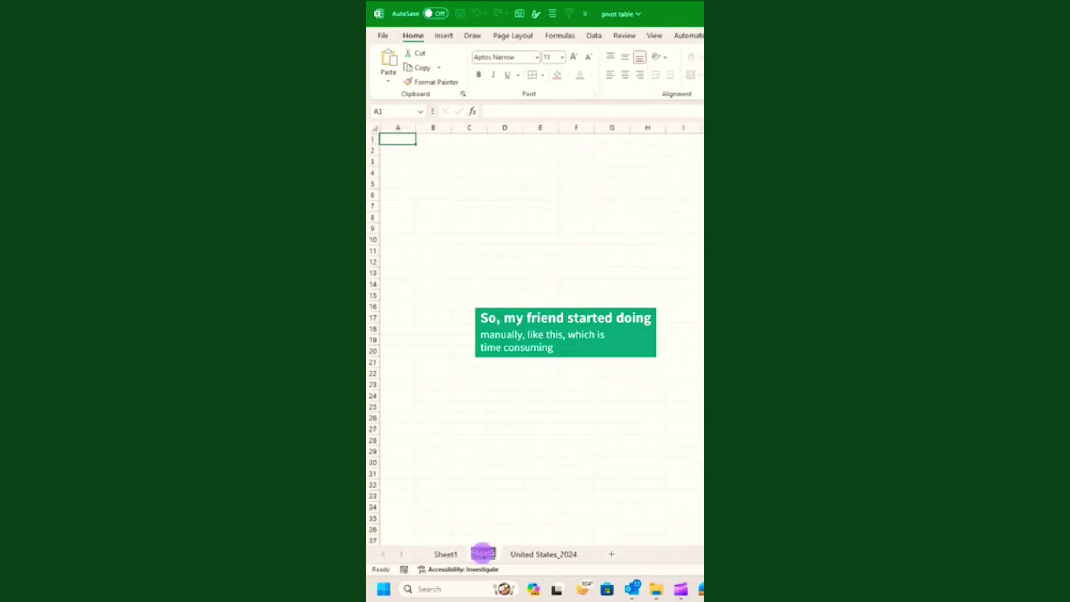
key("ctrl+v")
key("Return")
type("_2024")
key("Return")
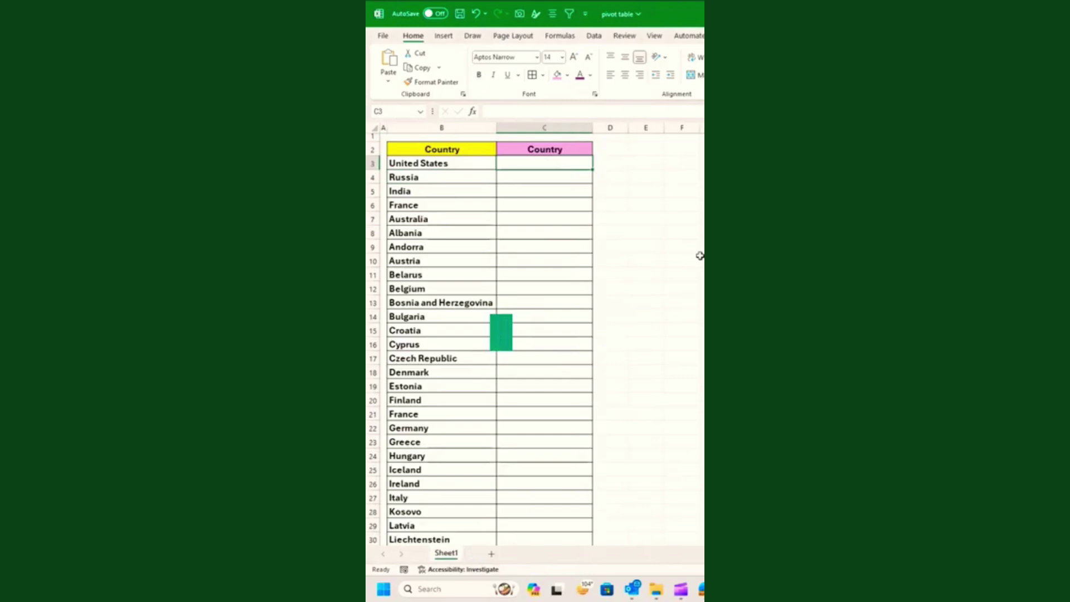
Enter =B3:B53&"_"&2024 in C3 to list every country name with _2024 appended.
type("=")
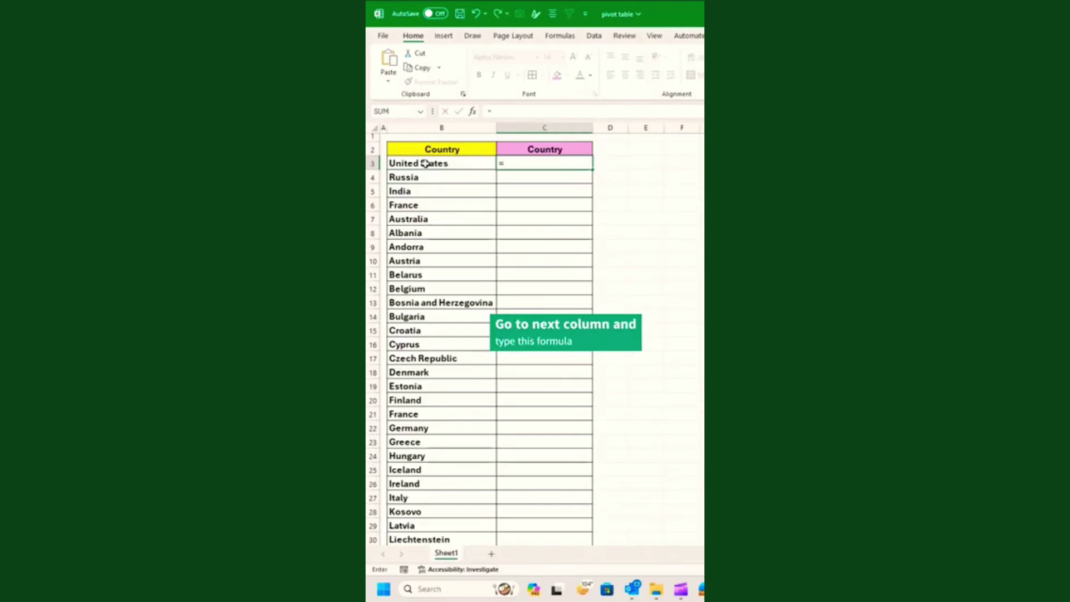
left_click_drag(425, 162, 509, 411)
type("&")
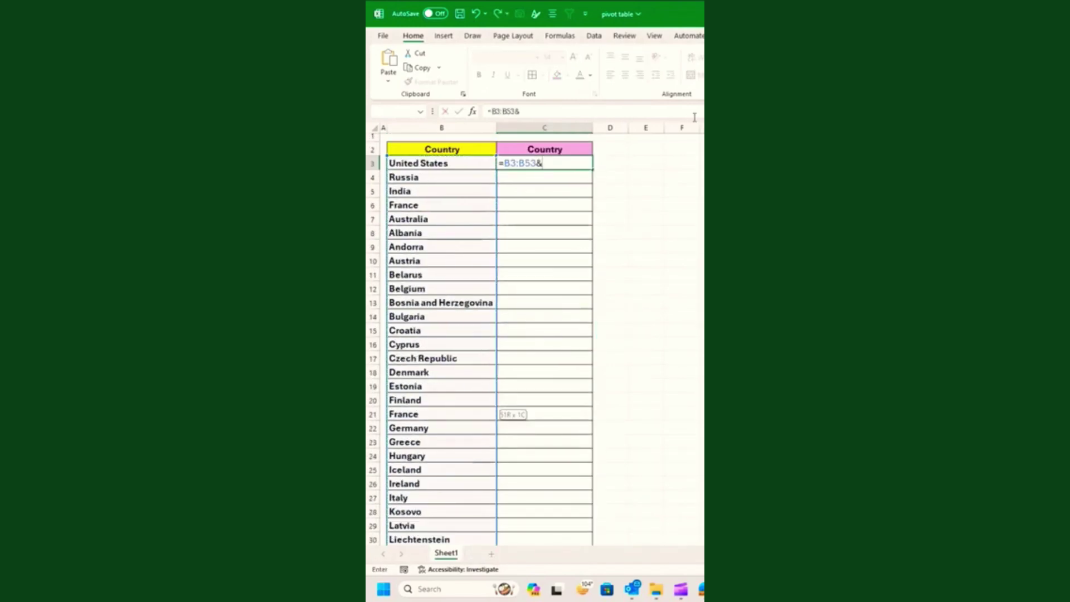
type("\"_\"&20")
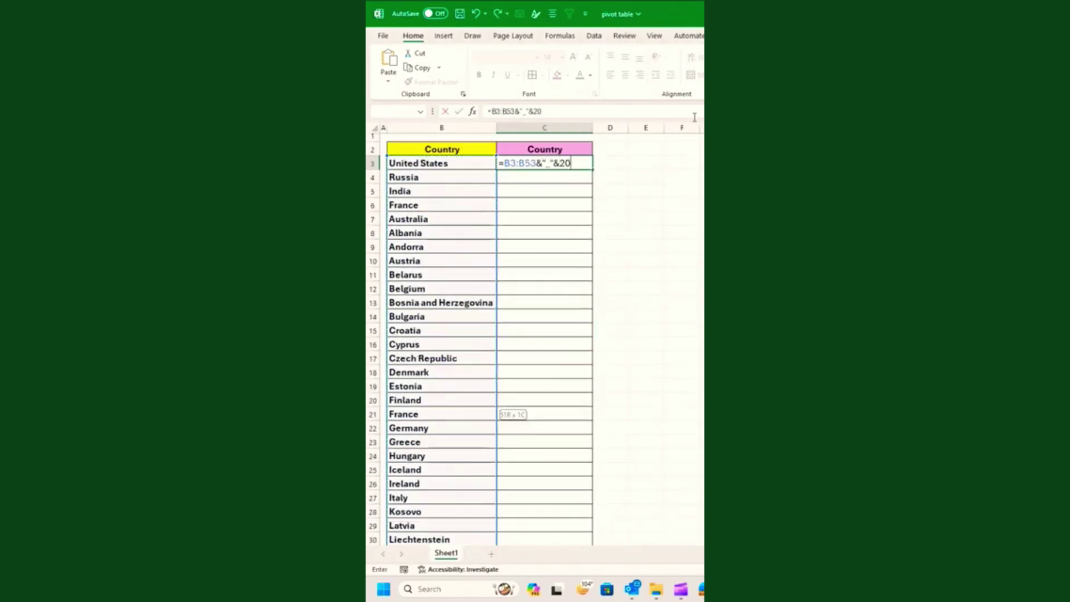
type("24")
key("Return")
Paste the generated names as values over the Country column starting at B3.
mouse_move(545, 163)
left_mouse_down()
mouse_move(549, 344)
mouse_move(573, 375)
mouse_move(549, 483)
left_mouse_up()
key("ctrl+c")
scroll(578, 310, "up", 9)
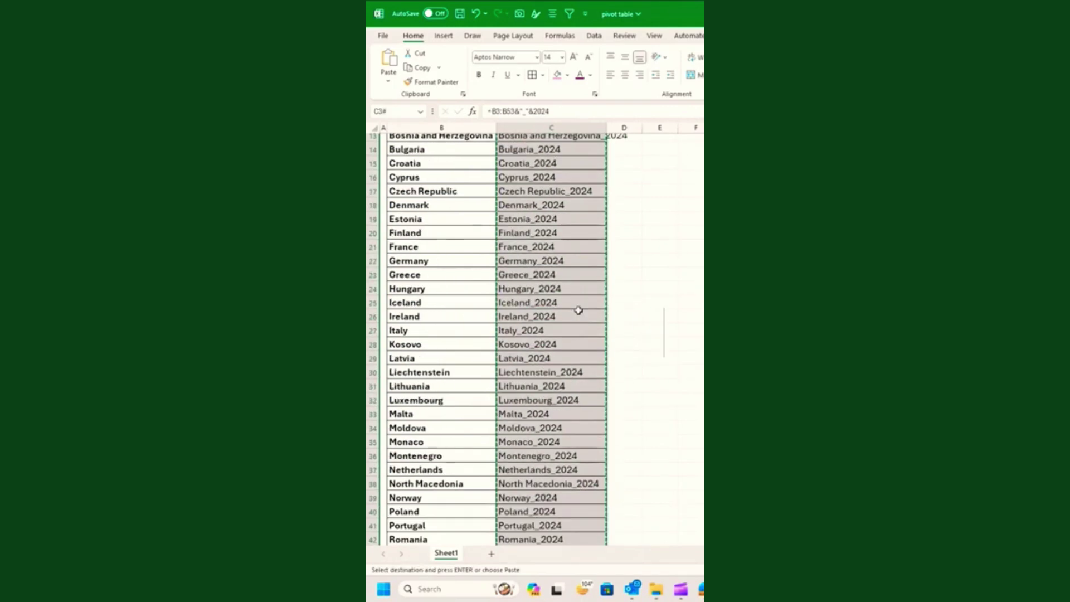
key("Left")
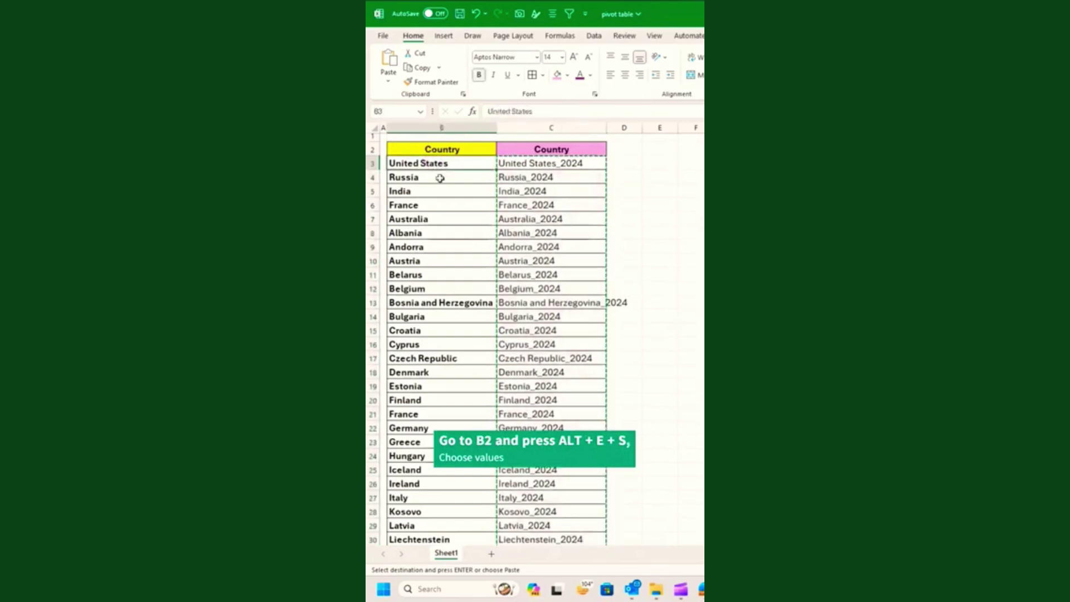
key("alt+e")
key("s")
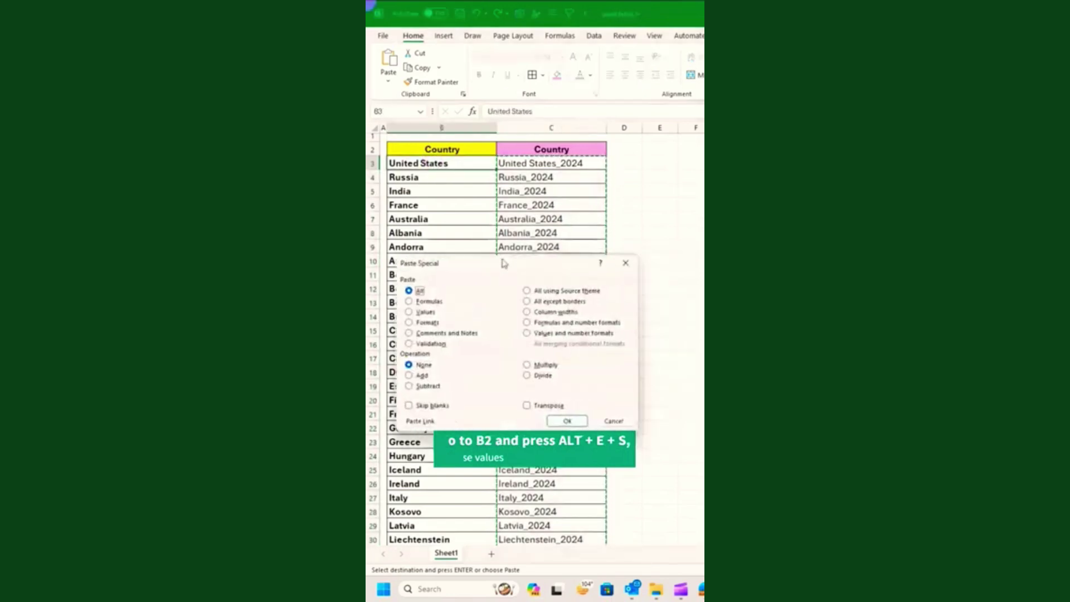
left_click(407, 311)
left_click(561, 422)
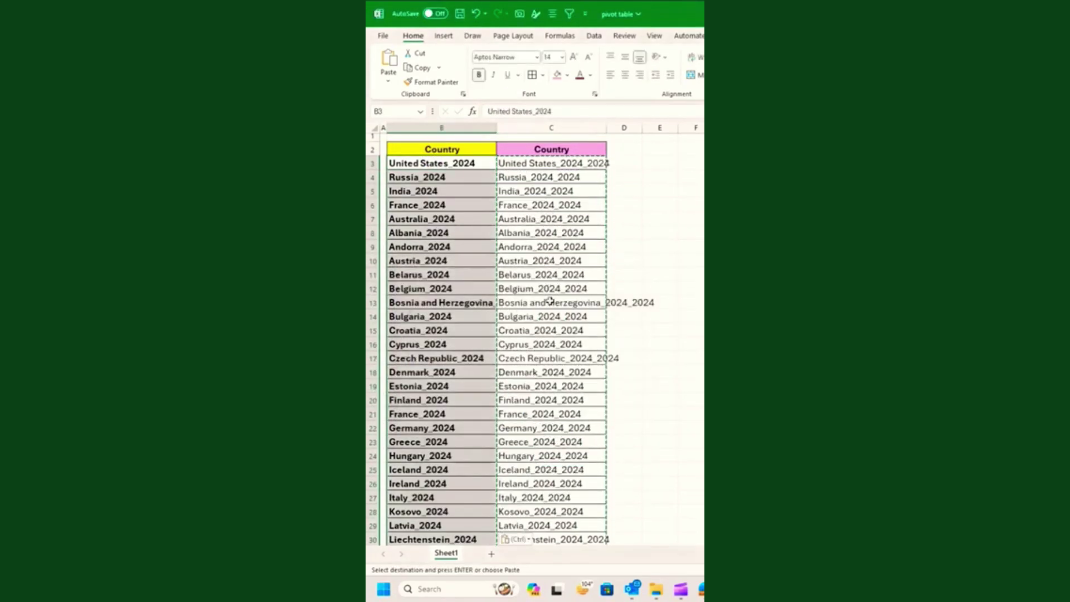
Delete helper column C and widen column B to fit the longer names.
key("Escape")
left_click(552, 128)
key("ctrl+minus")
left_click_drag(497, 129, 527, 131)
left_click(652, 386)
Select the Country list B2:B53 and start a PivotTable From Table/Range.
left_click(457, 149)
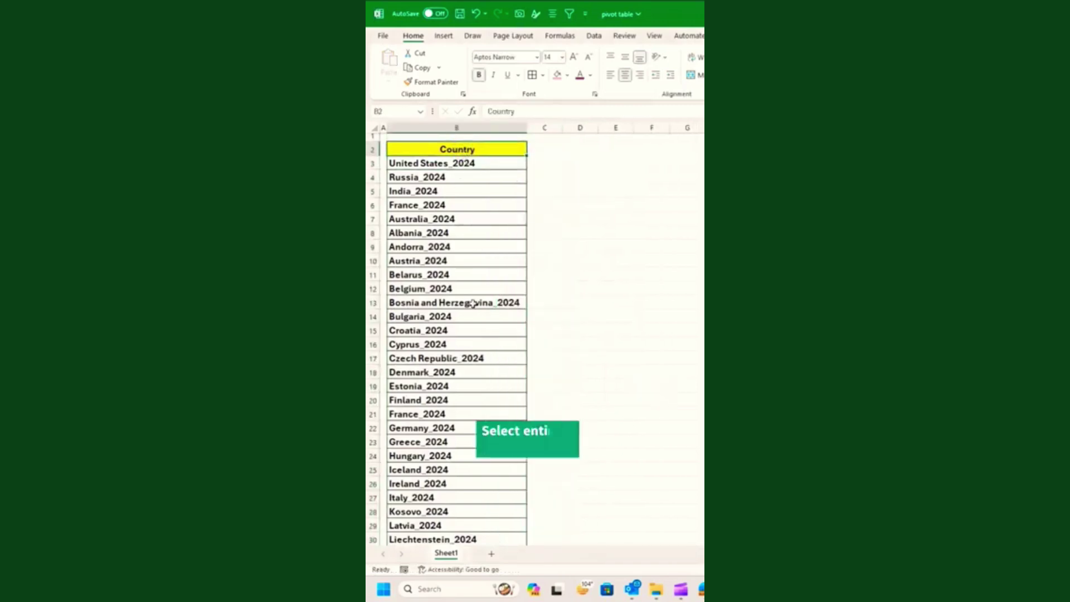
scroll(463, 335, "down", 8)
left_click(466, 519, "shift")
scroll(449, 272, "up", 2)
scroll(449, 272, "up", 6)
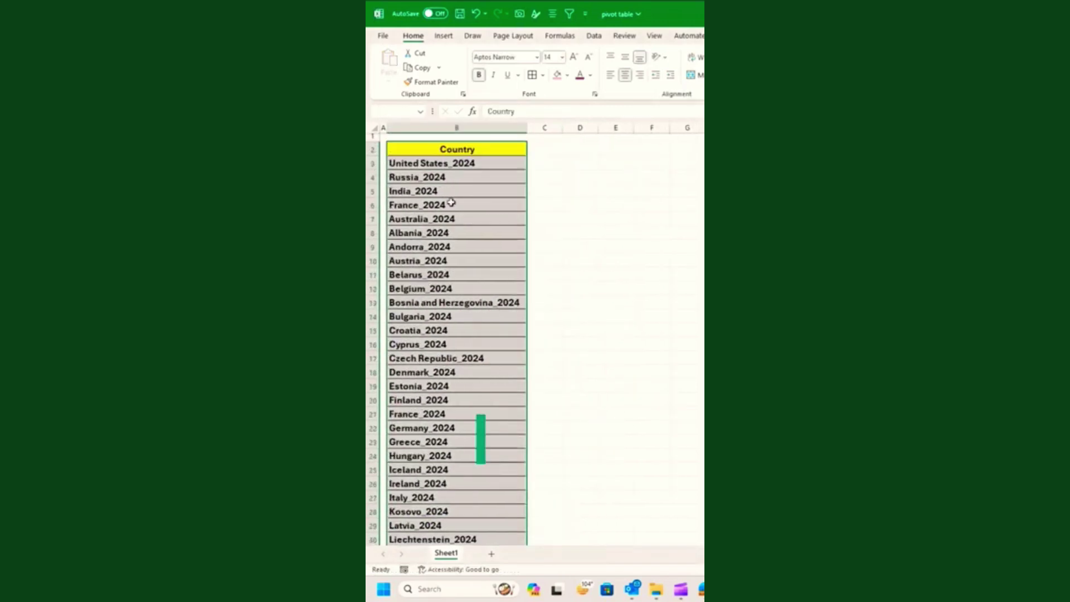
left_click(444, 35)
left_click(393, 58)
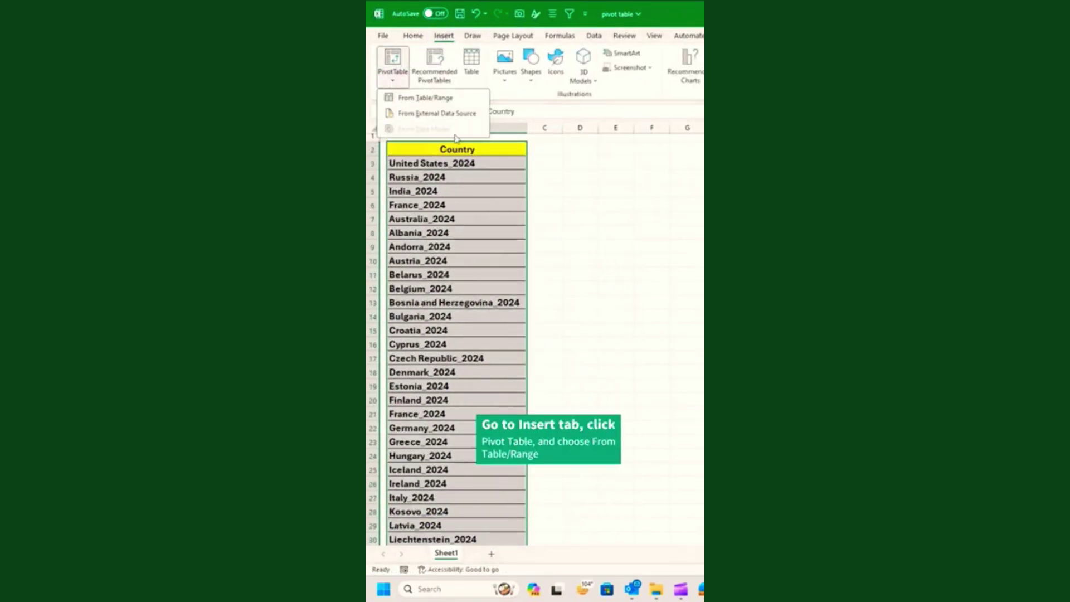
Create the PivotTable on a new worksheet with Country as its report filter.
left_click(444, 99)
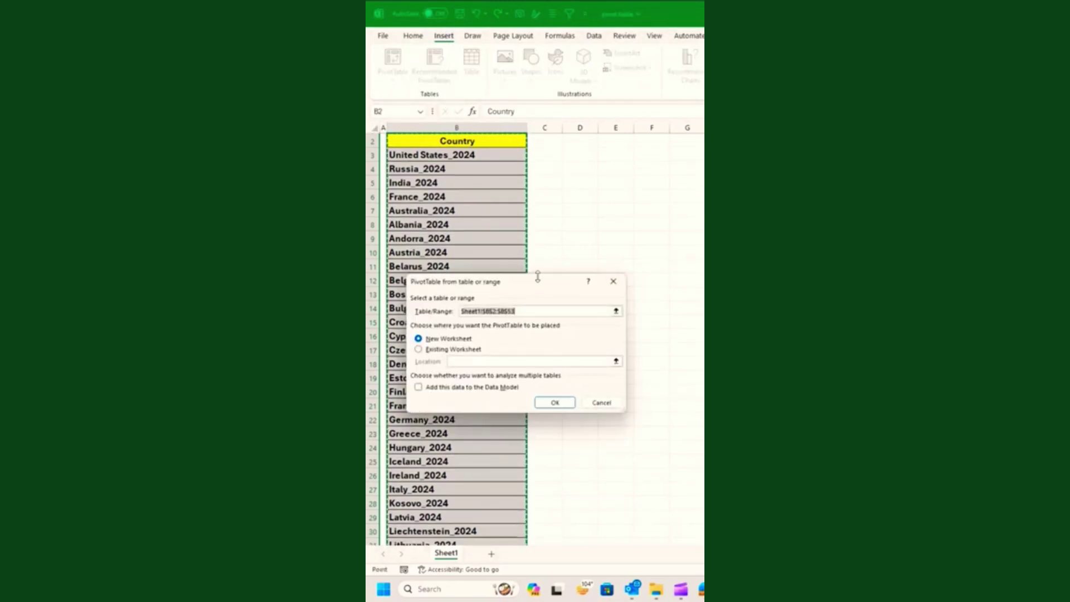
left_click(555, 402)
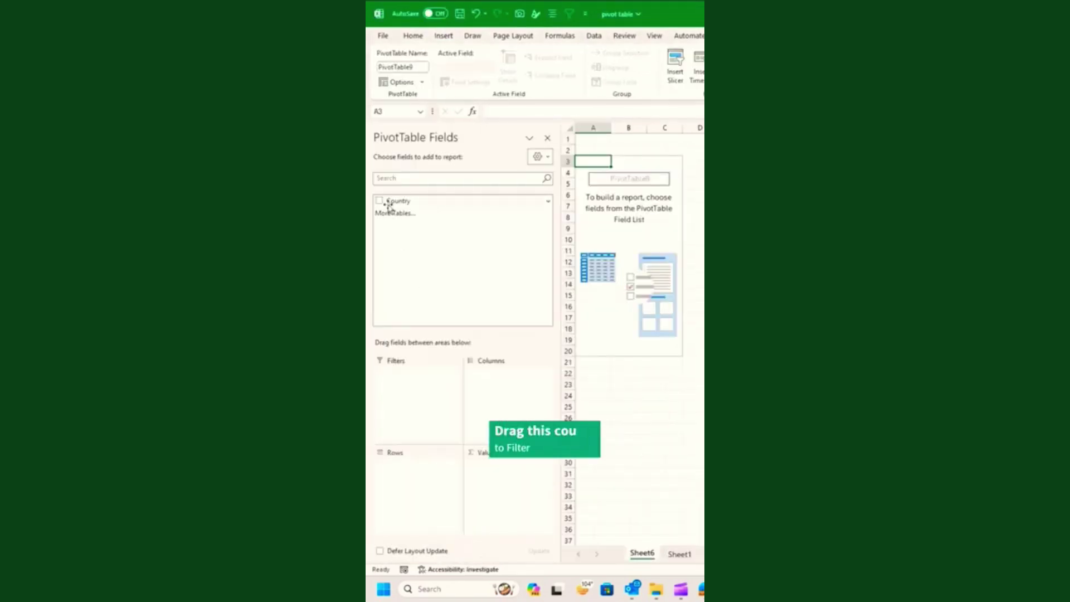
left_click_drag(394, 201, 401, 379)
Generate a separate sheet per country with Show Report Filter Pages.
left_click(422, 81)
left_click(433, 113)
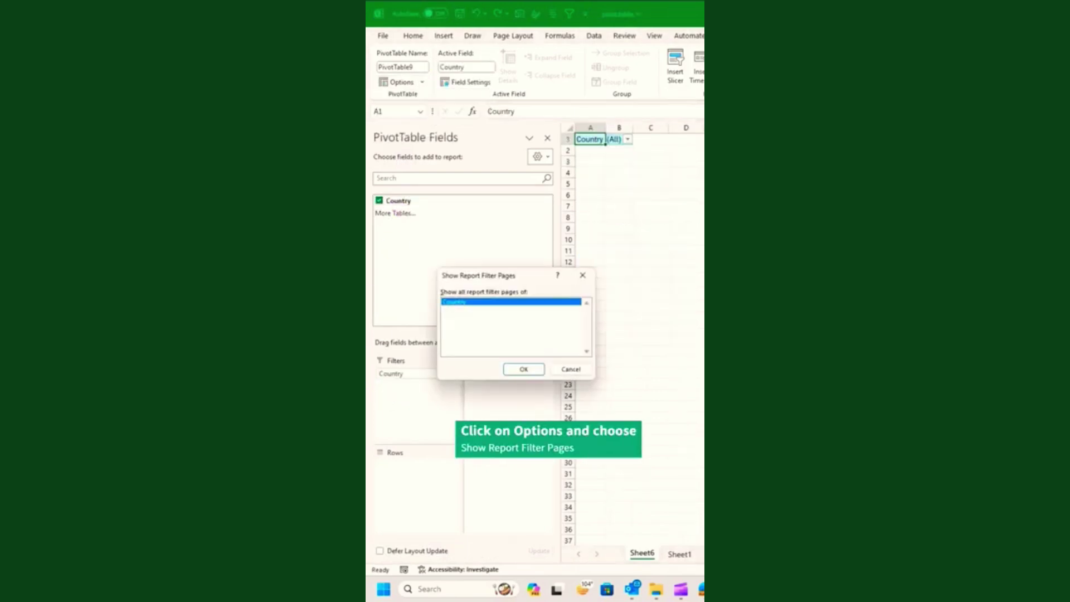
left_click_drag(506, 271, 621, 274)
left_click(637, 368)
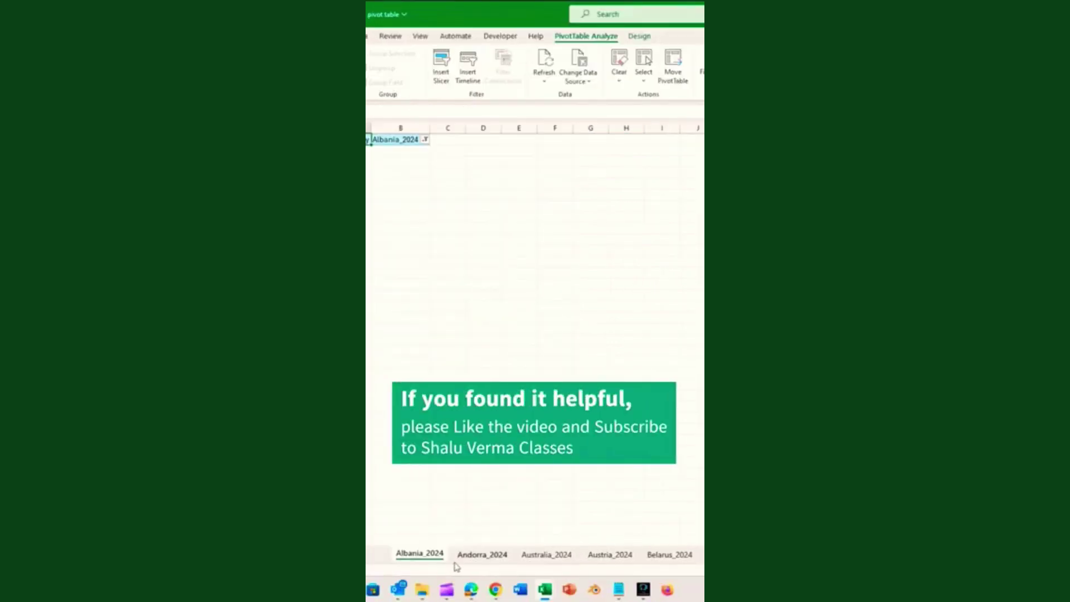
Browse the new country sheets such as Albania_2024, then return to the first ones.
left_click(367, 556)
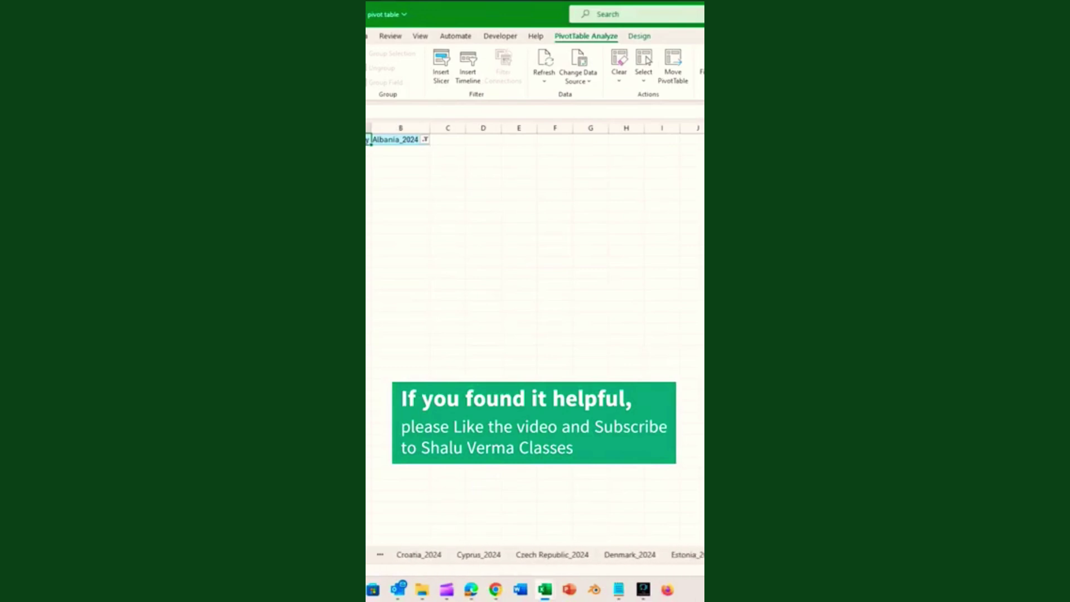
left_click(366, 556)
left_click(366, 555)
left_click(366, 556)
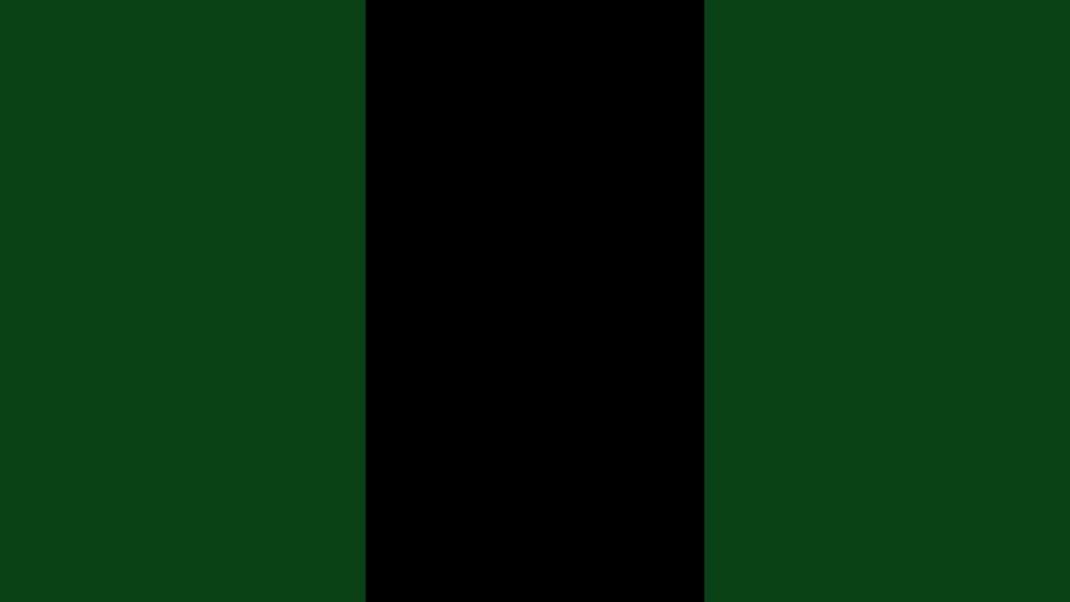
Type Washington DC, New Delhi and Tokyo as trial capitals, then clear them.
type("DC")
key("Return")
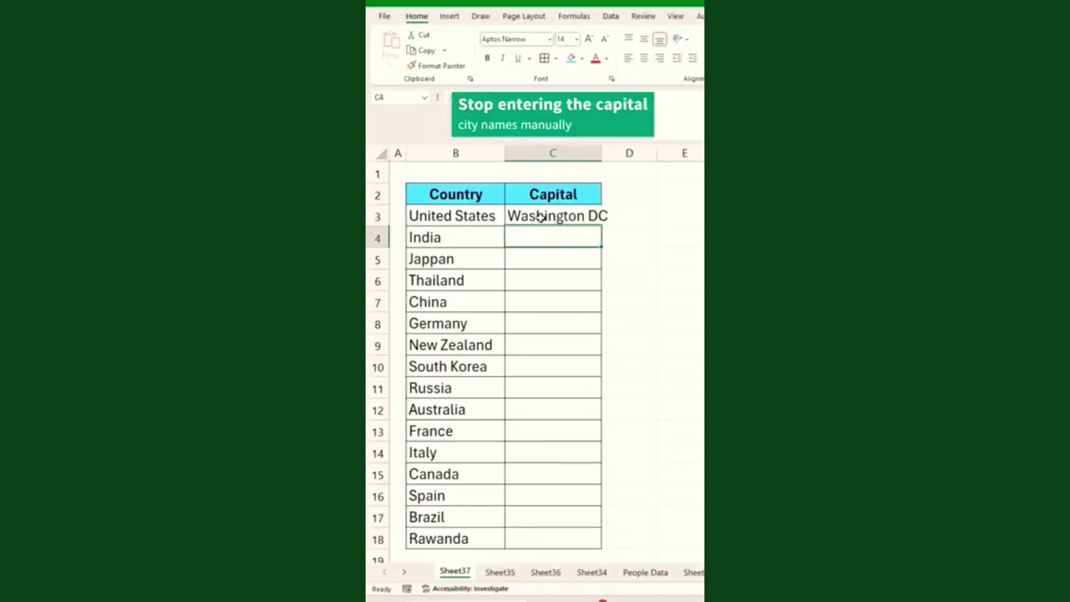
type("New Delhi")
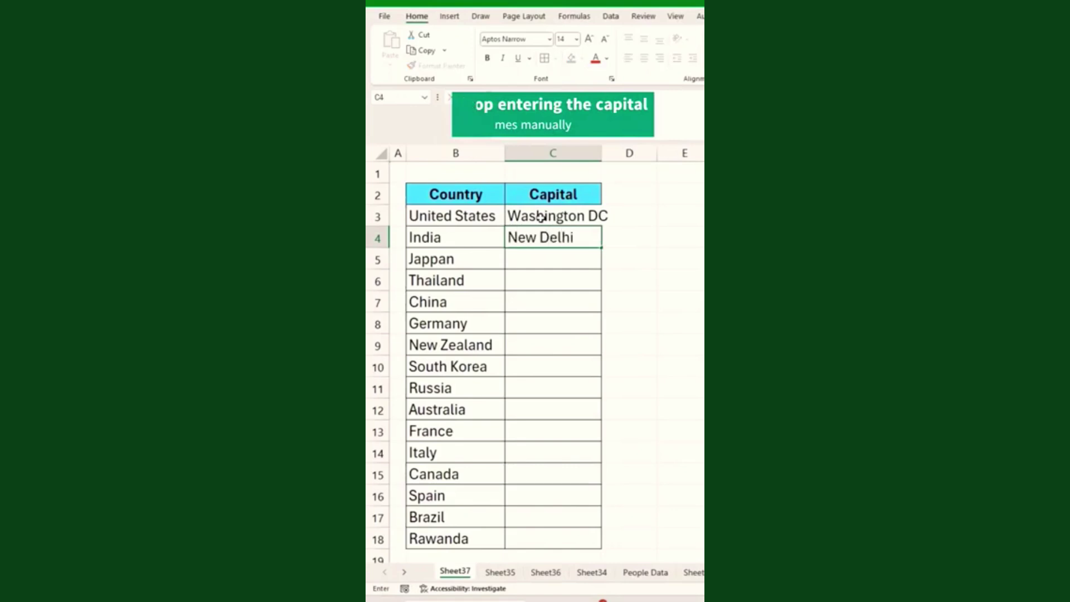
key("Return")
type("Tokyo")
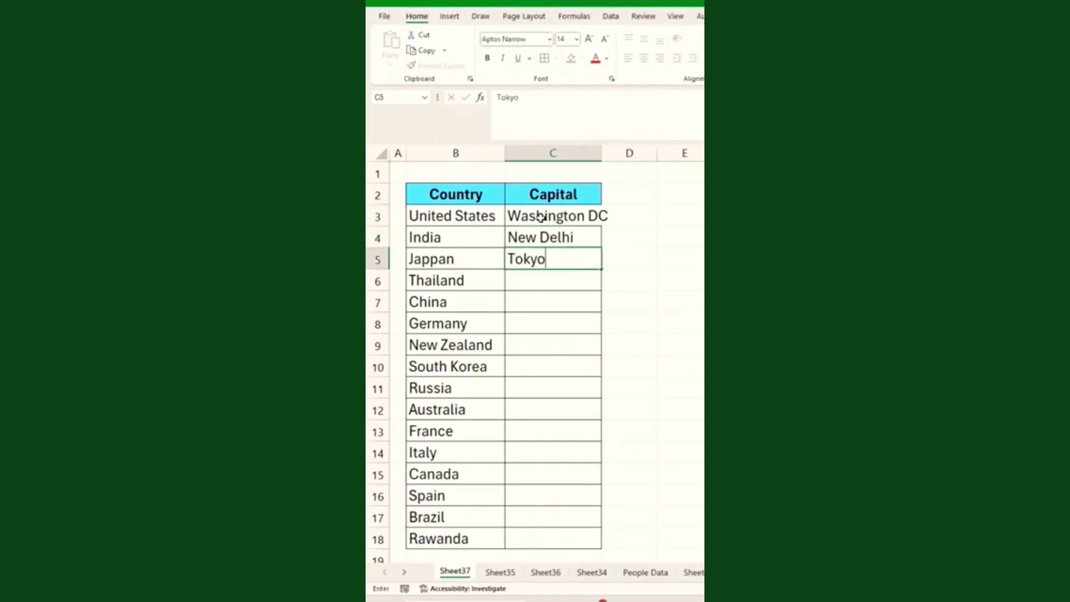
key("Return")
double_click(600, 158)
left_click_drag(561, 216, 568, 261)
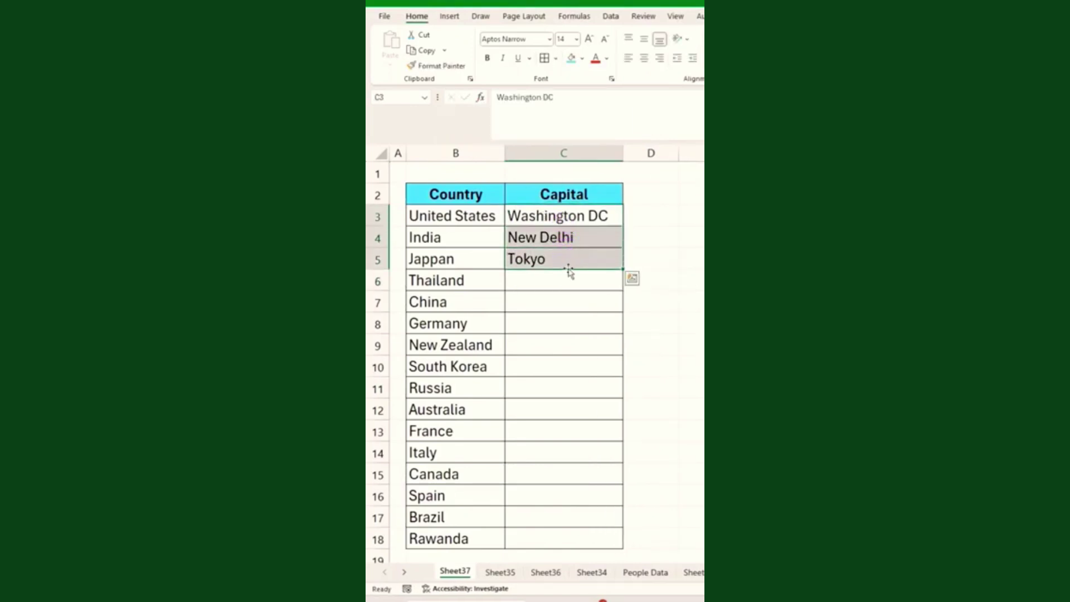
key("Delete")
left_click(552, 218)
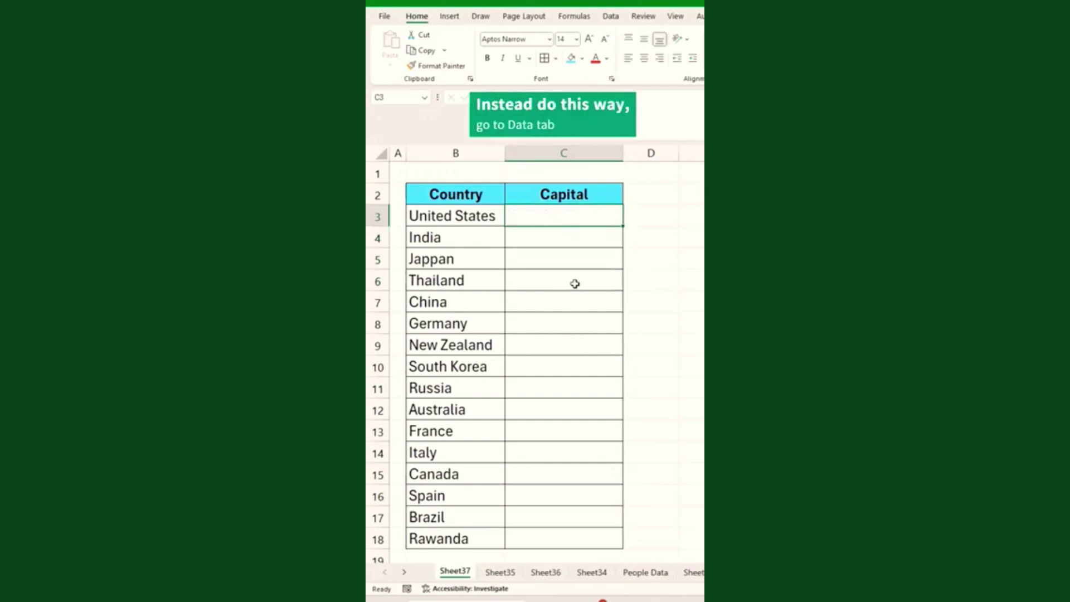
Convert the country names in column B to the Geography data type.
left_click(613, 17)
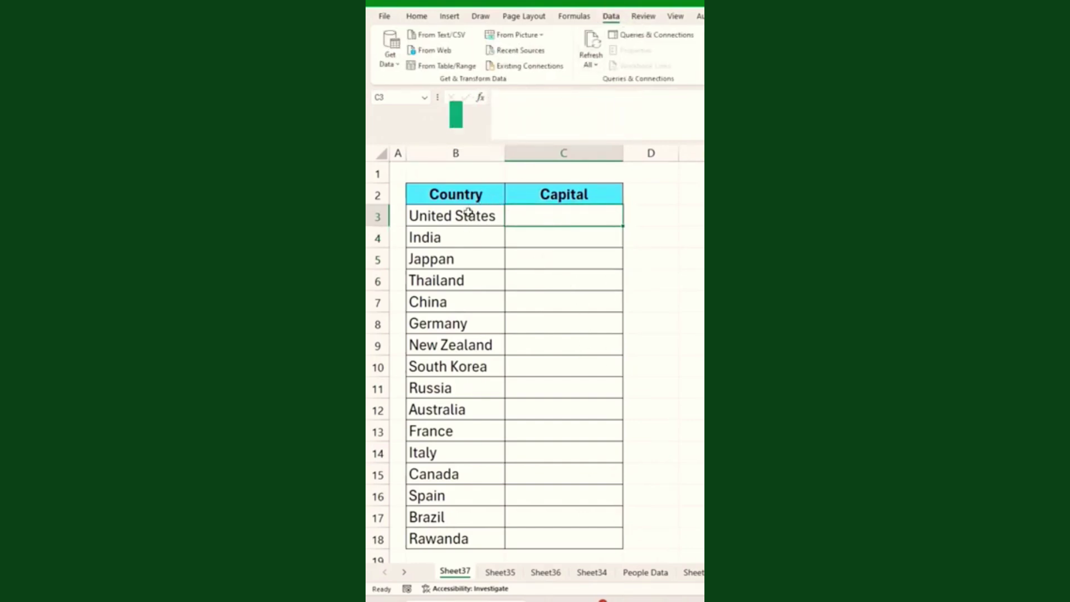
left_click_drag(460, 215, 440, 534)
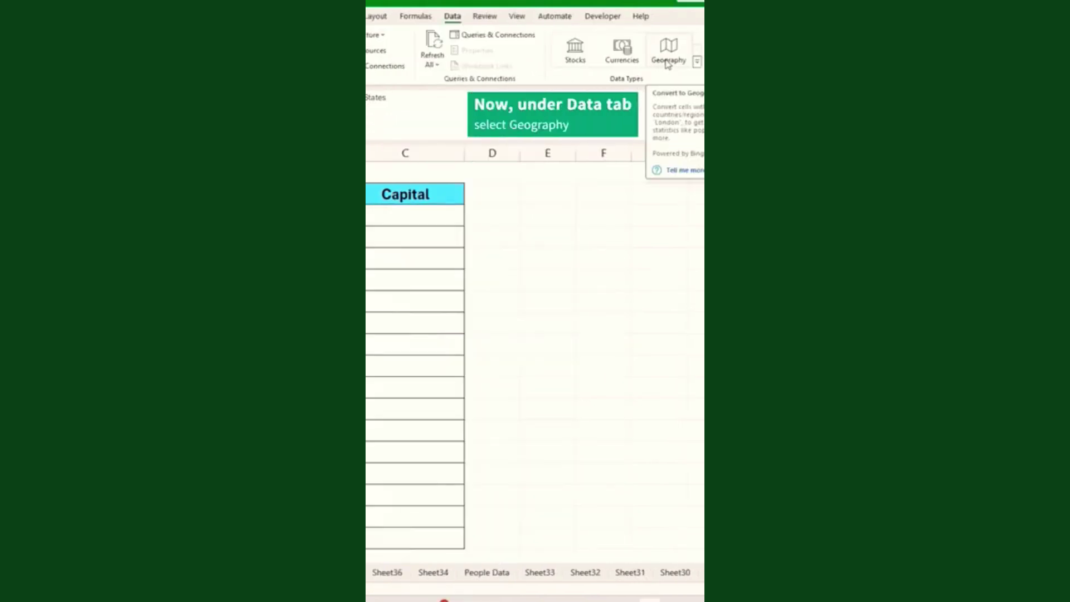
left_click(664, 58)
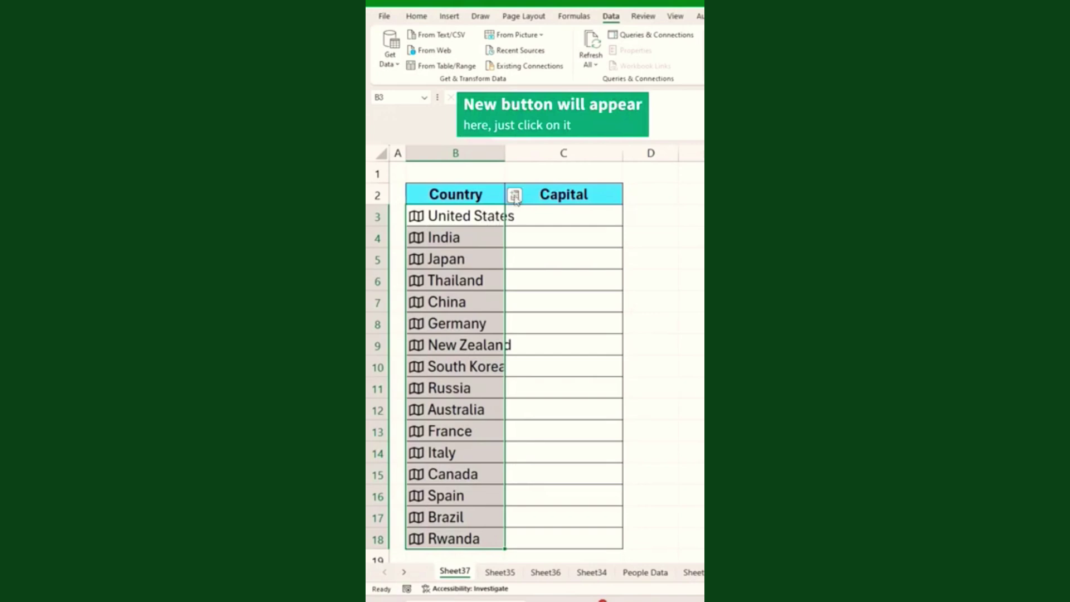
Insert the Capital/Major City field into column C and widen it to fit.
left_click(515, 197)
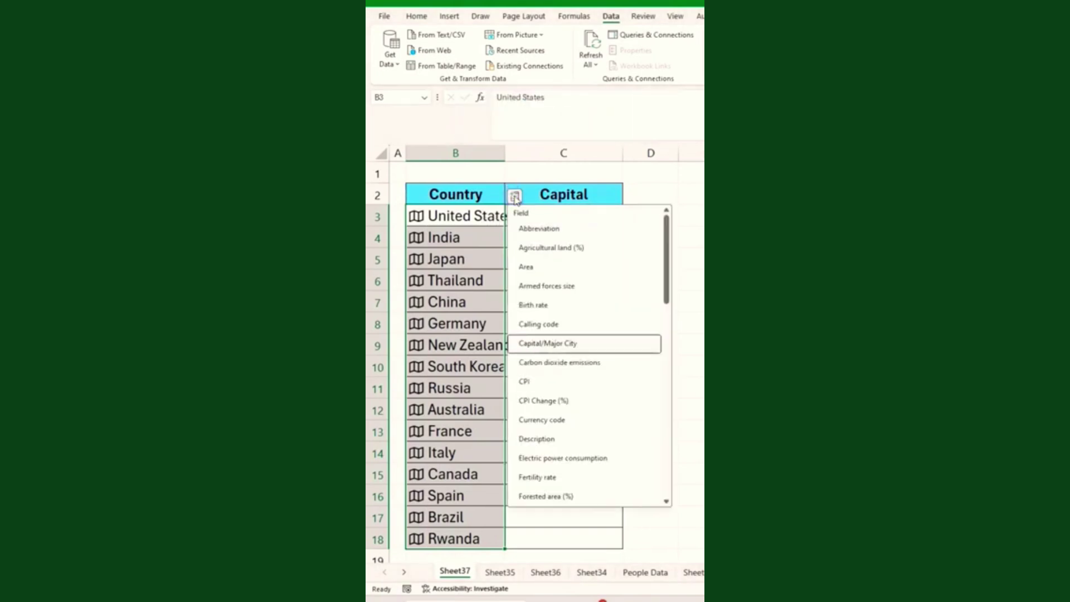
left_click(573, 346)
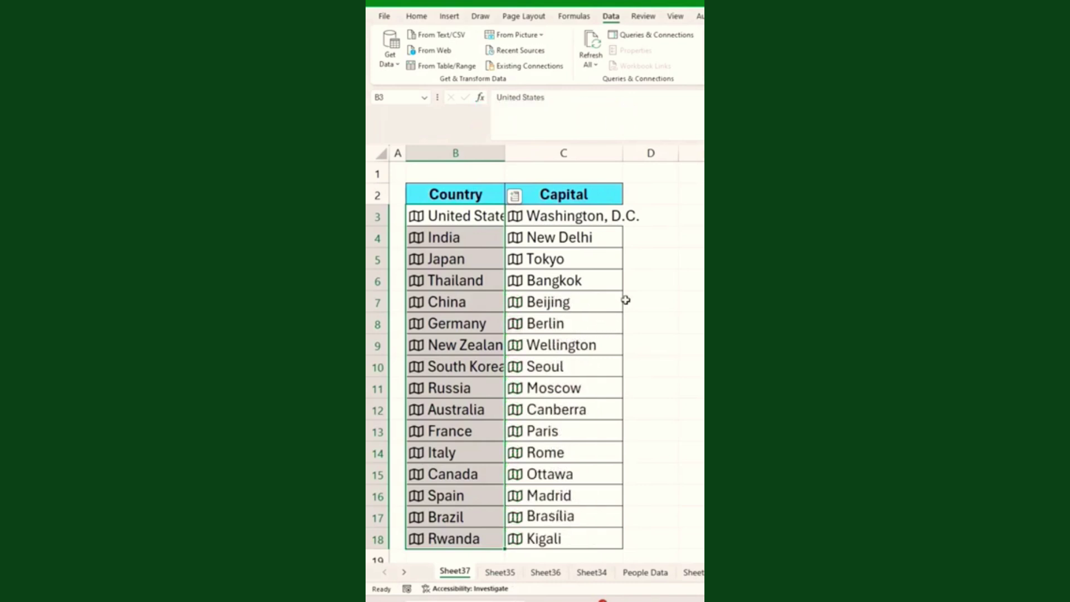
left_click_drag(627, 162, 644, 153)
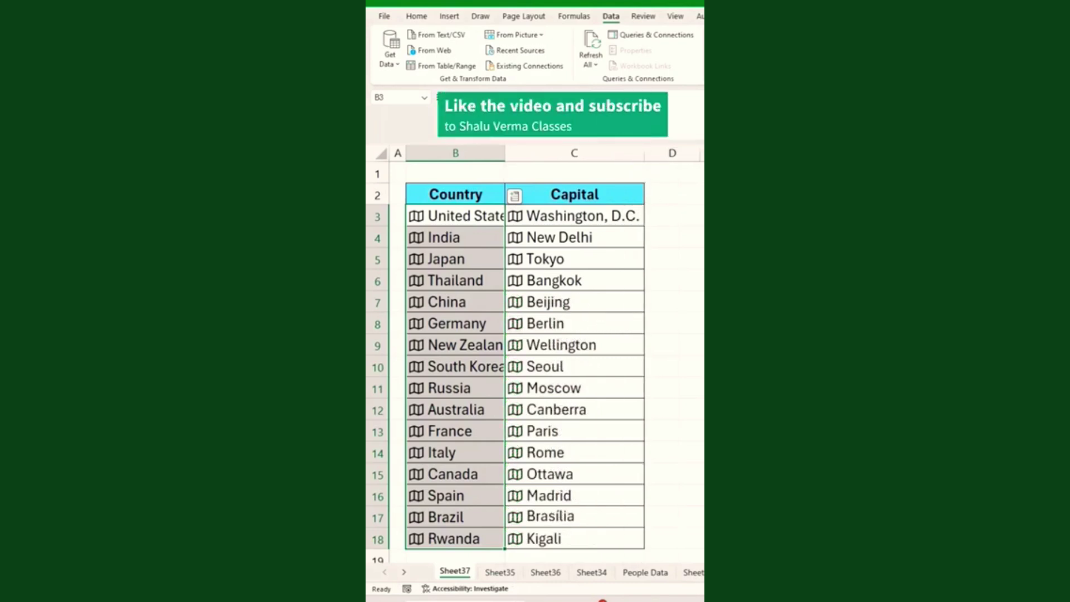
scroll(524, 357, "down", 2)
scroll(524, 357, "up", 2)
left_click(658, 329)
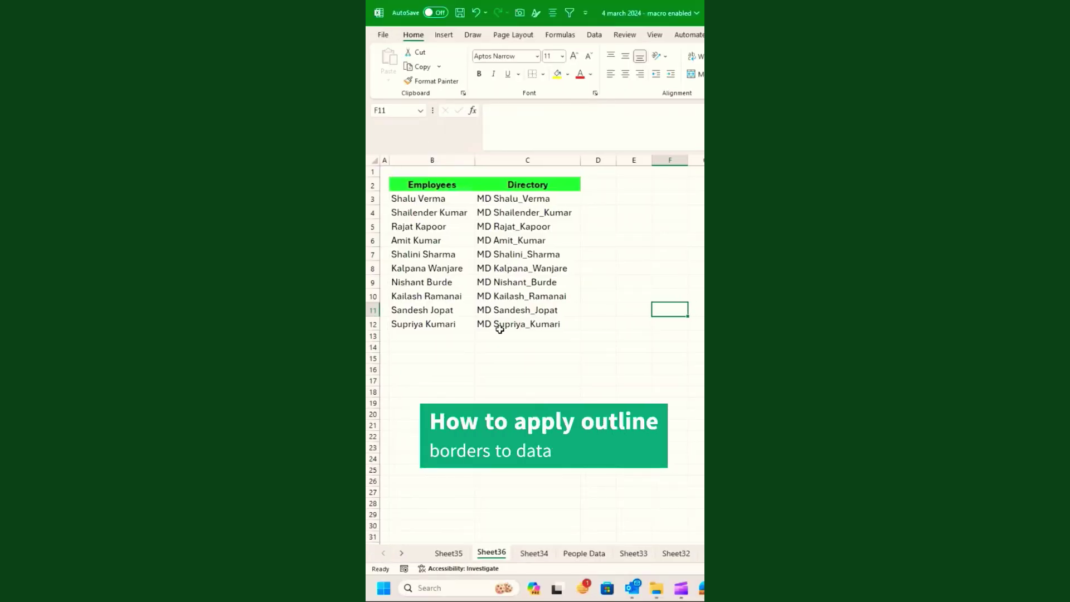
scroll(567, 324, "up", 1)
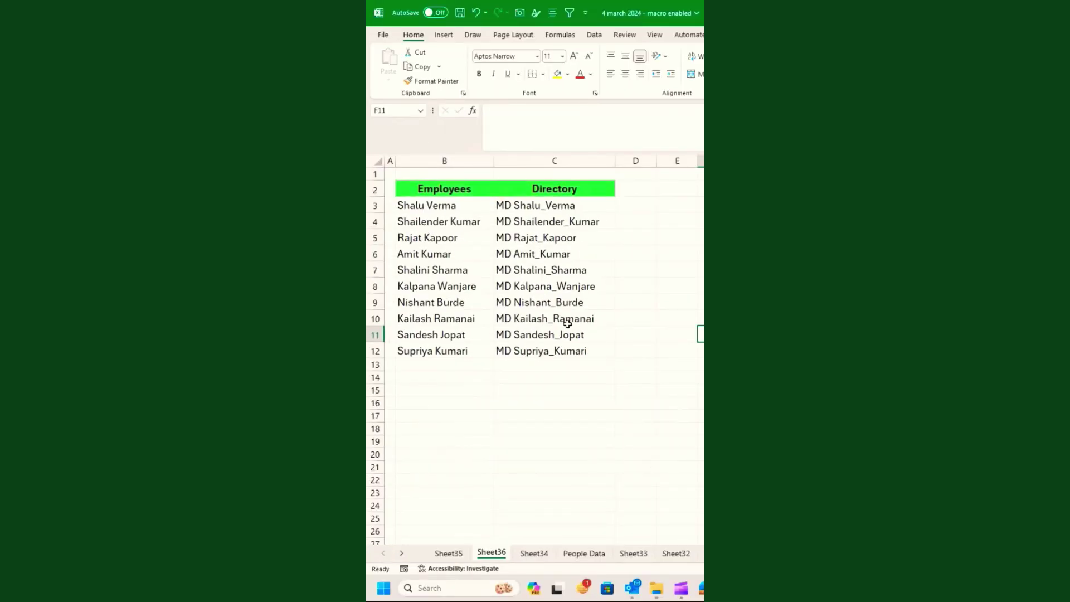
scroll(568, 324, "up", 1)
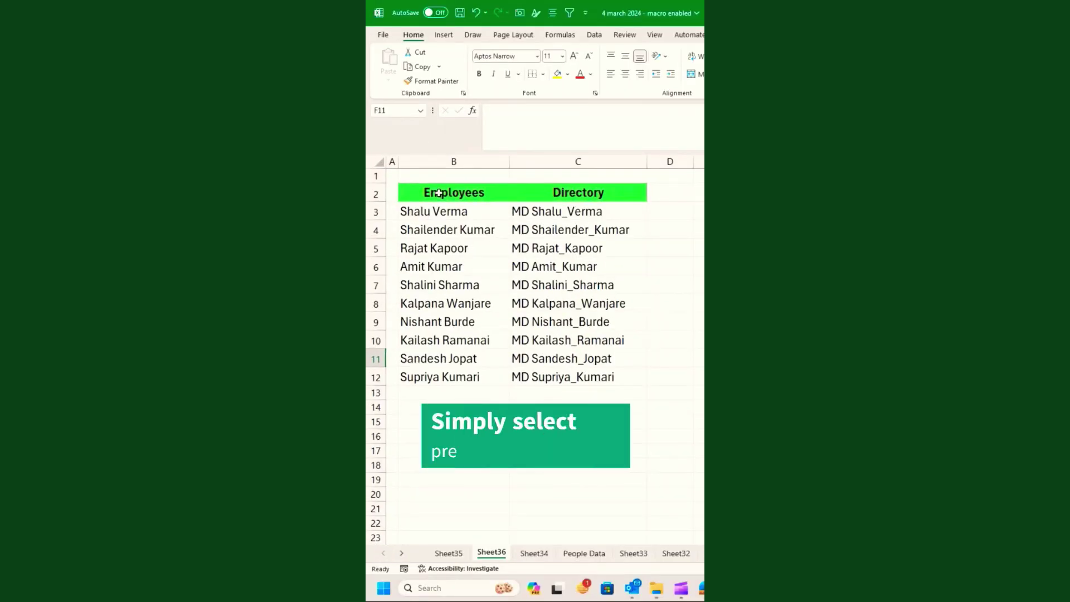
left_click_drag(450, 195, 567, 375)
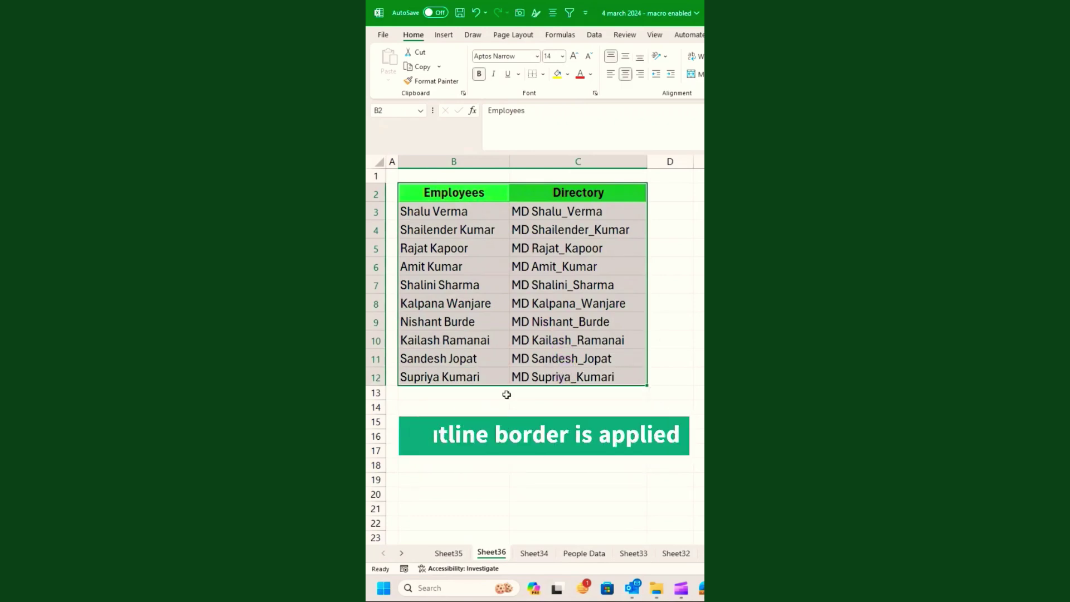
left_click(424, 407)
left_click_drag(443, 196, 545, 375)
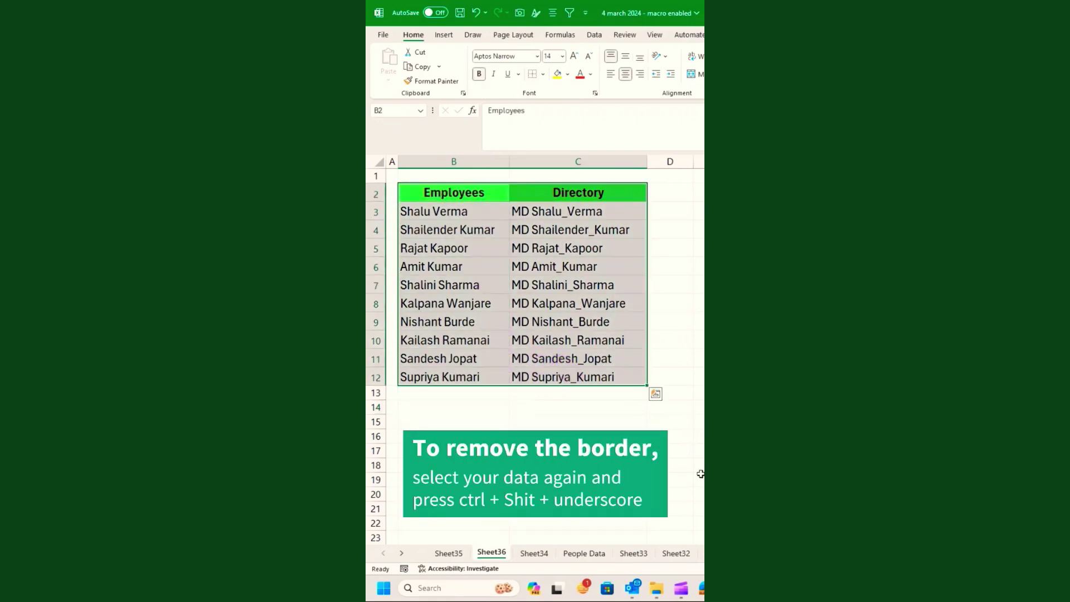
left_click(474, 424)
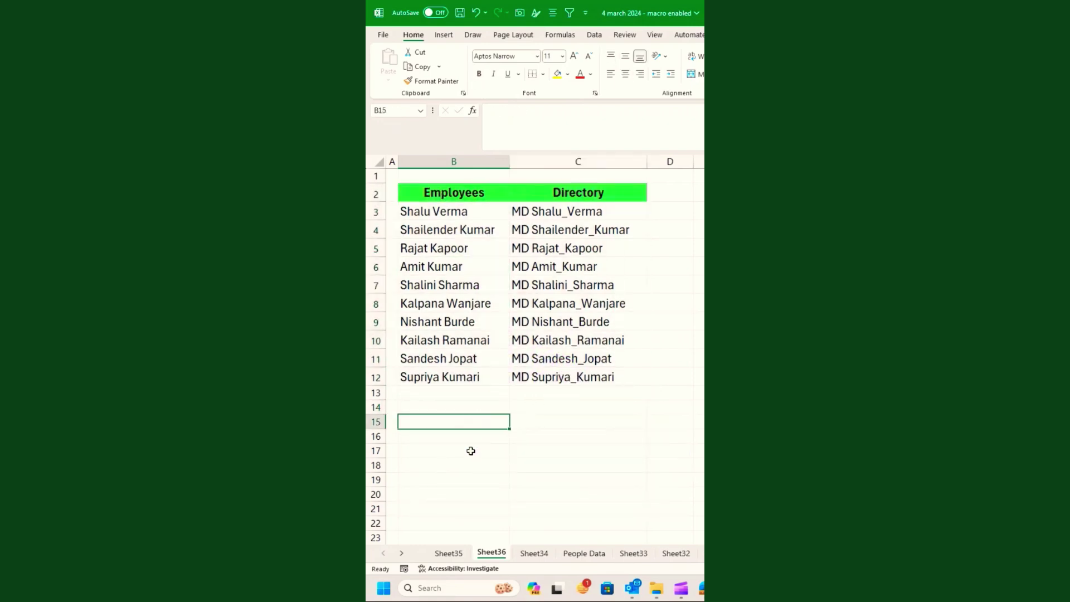
left_click(549, 451)
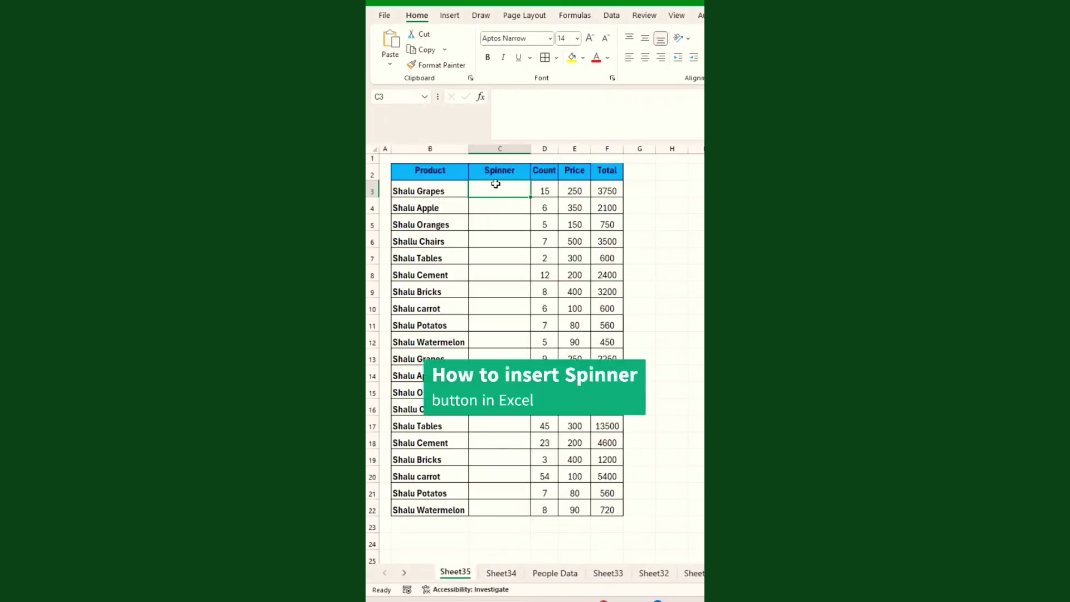
Draw a form-control spin button inside cell C3.
left_click(759, 15)
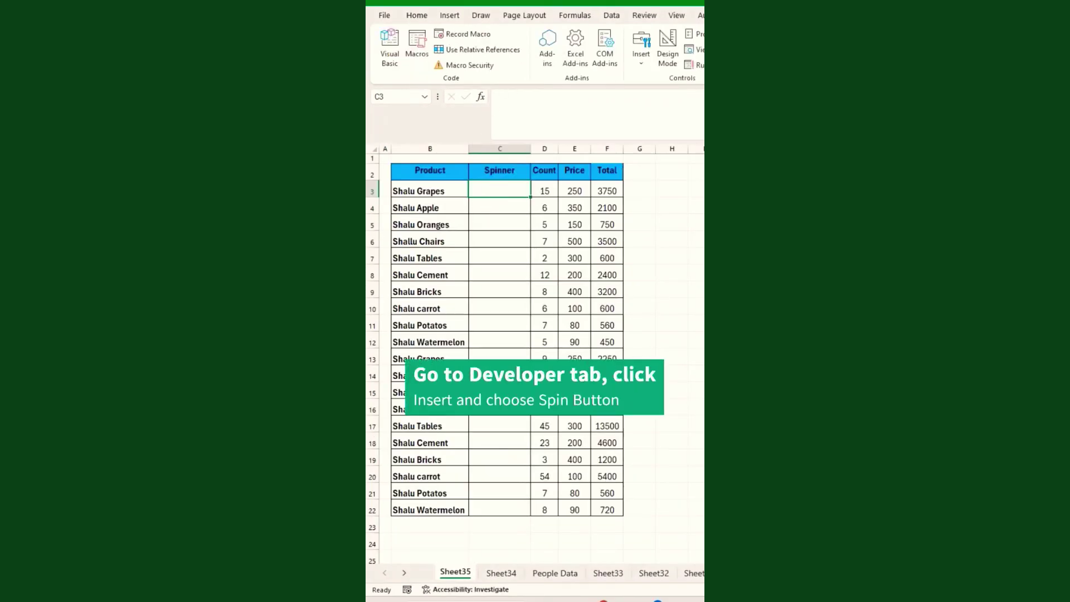
left_click(642, 60)
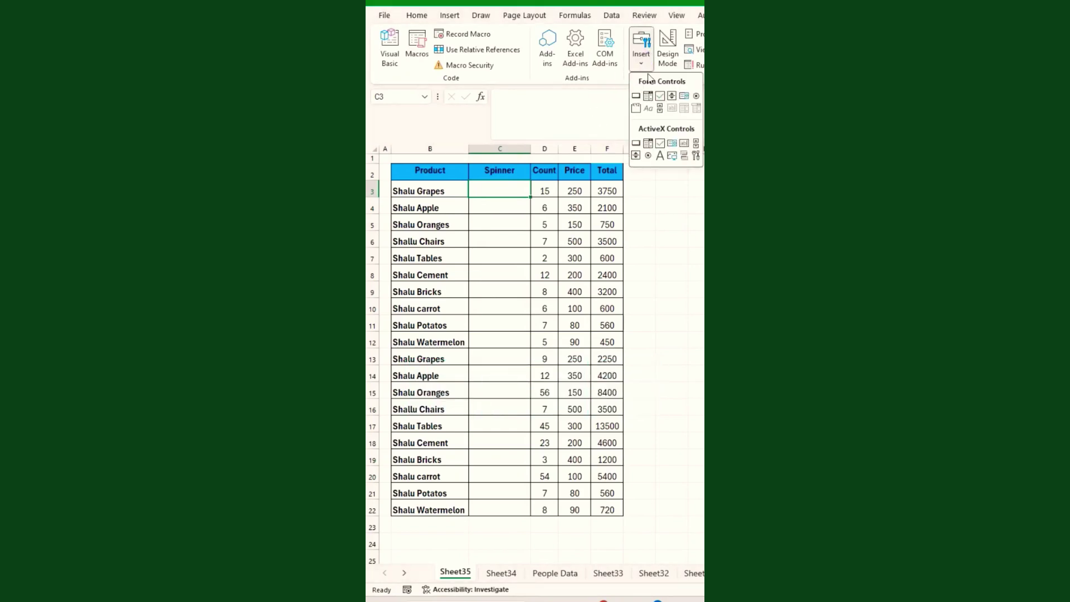
left_click(671, 97)
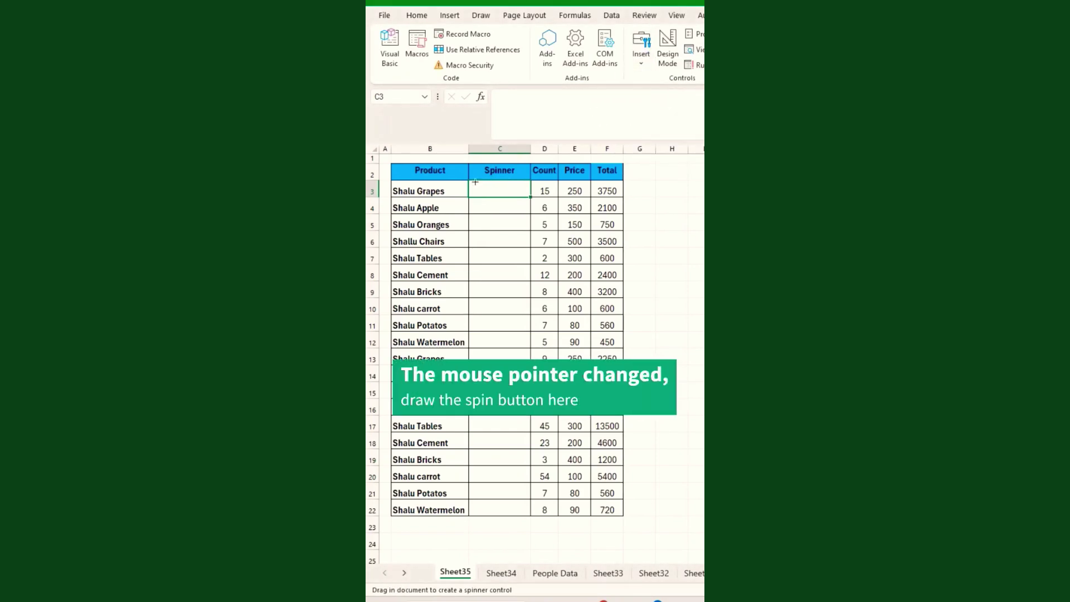
left_click_drag(475, 182, 522, 197)
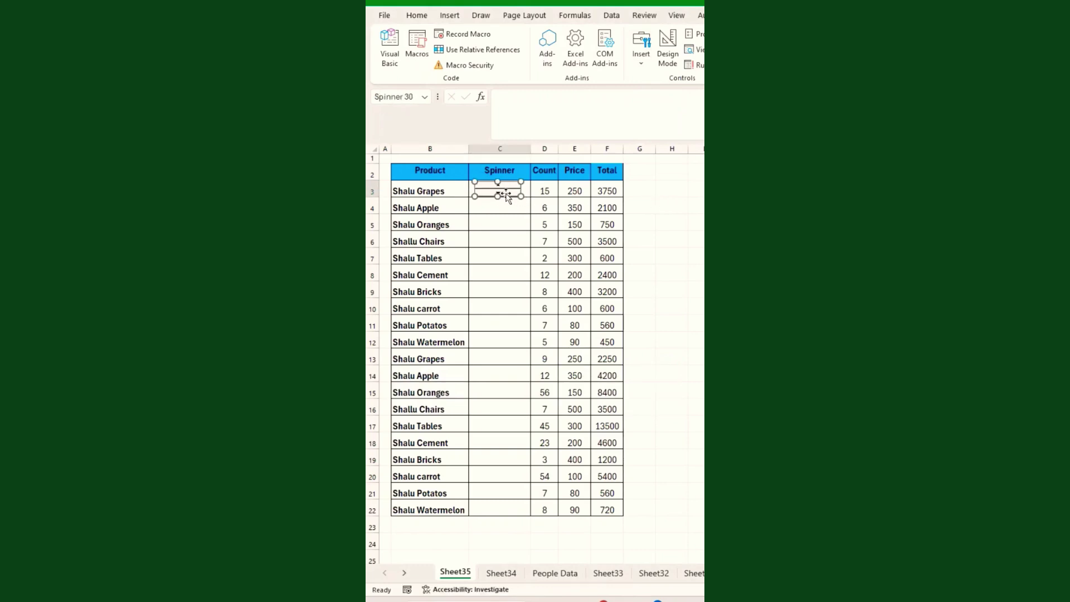
Link the spinner to $D$3 with incremental change 1 and maximum 30000.
right_click(509, 191)
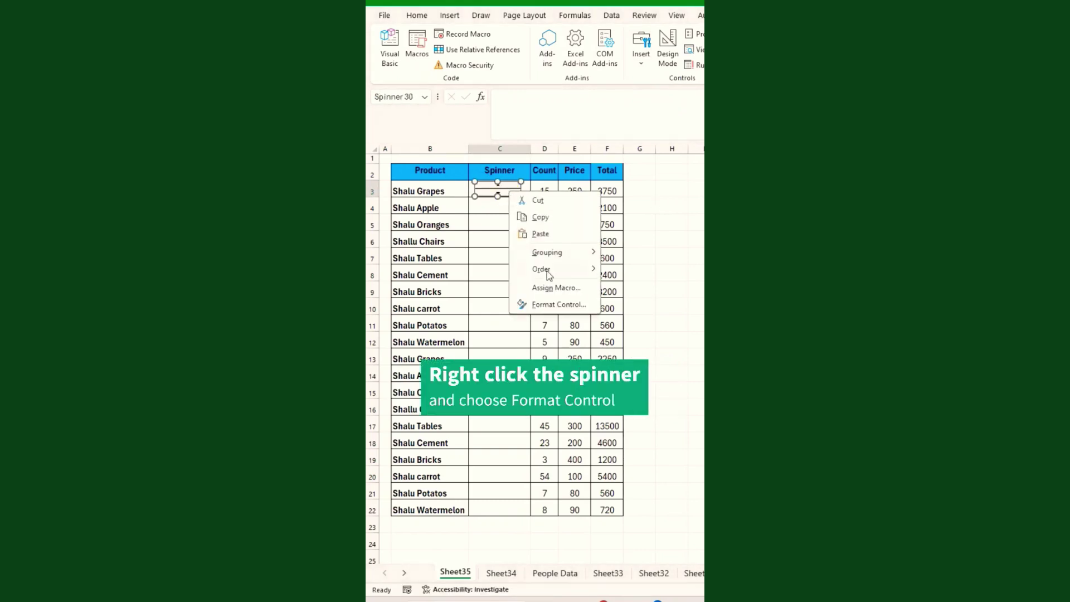
left_click(569, 304)
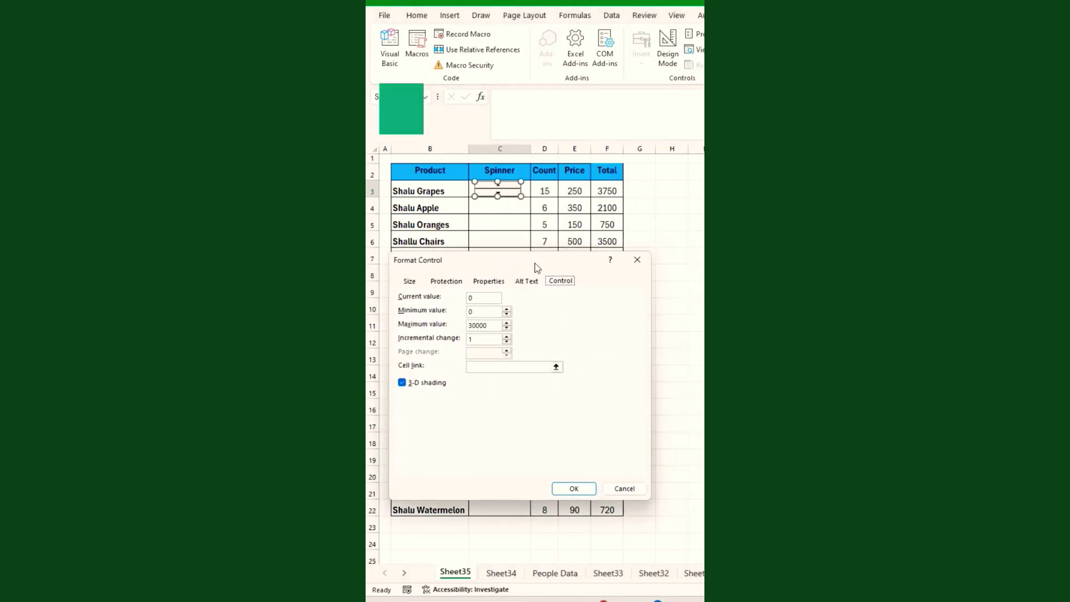
left_click_drag(536, 268, 536, 286)
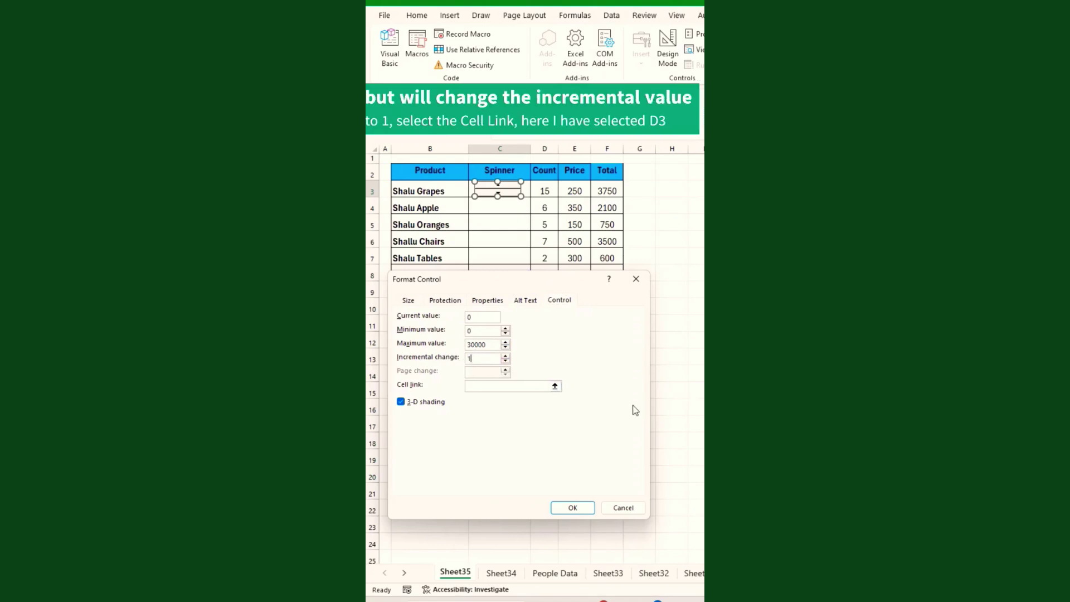
left_click(519, 386)
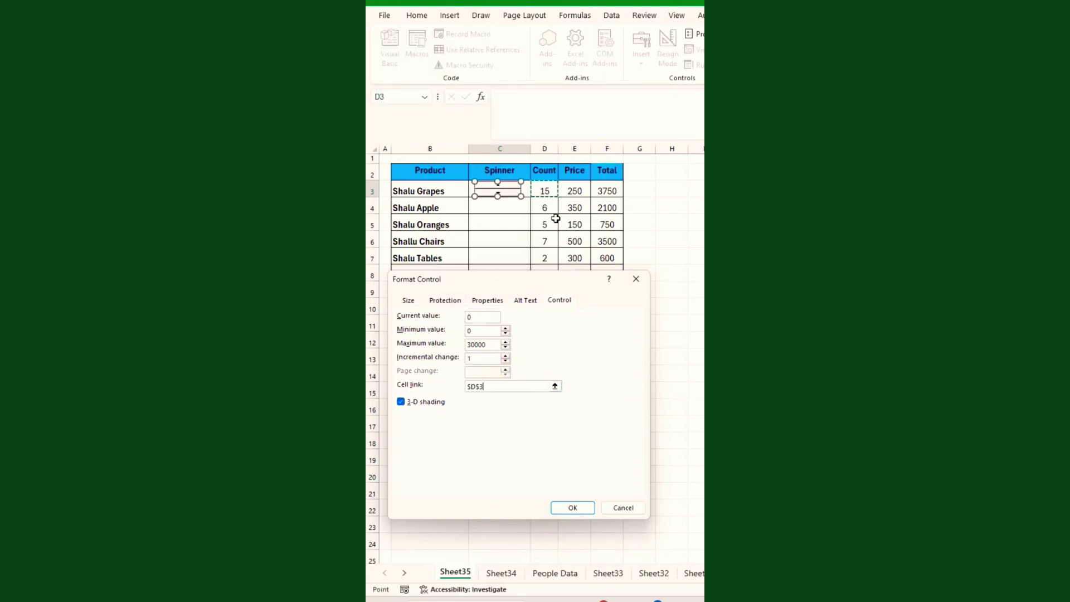
left_click(572, 507)
Raise the row 3 count to 9 using the spinner.
left_click(498, 209)
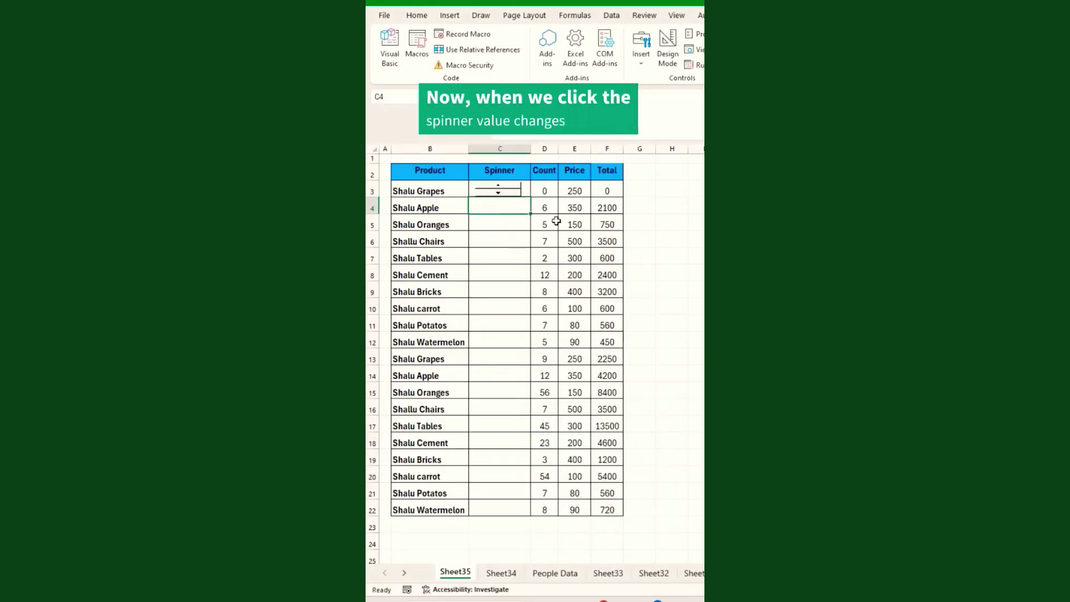
left_click(500, 185)
left_click(500, 186)
Nudge the row 3 count up once and down three times with its spinner.
left_click(500, 187)
left_click(501, 186)
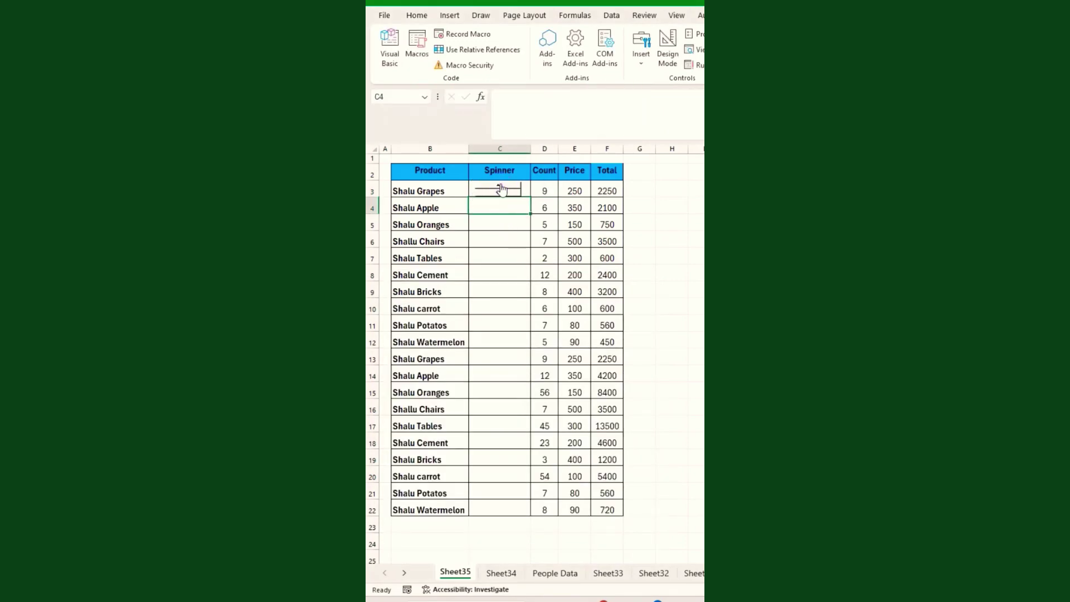
left_click(499, 194)
left_click(499, 193)
left_click(500, 195)
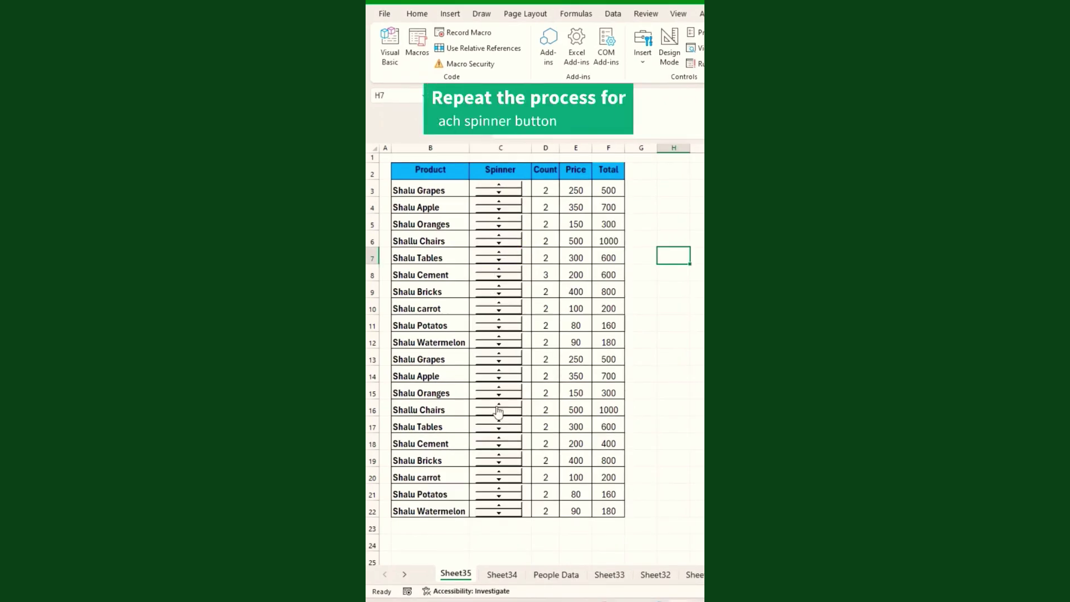
Use spinners to set row 7's count to 4, raise row 14 and lower row 12.
left_click(481, 524)
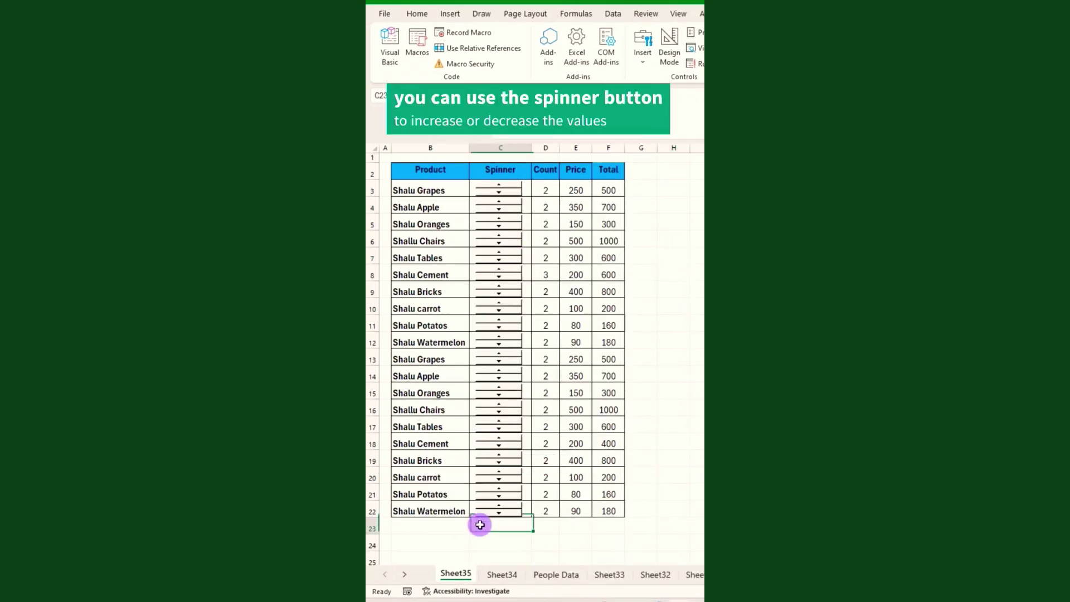
left_click(500, 254)
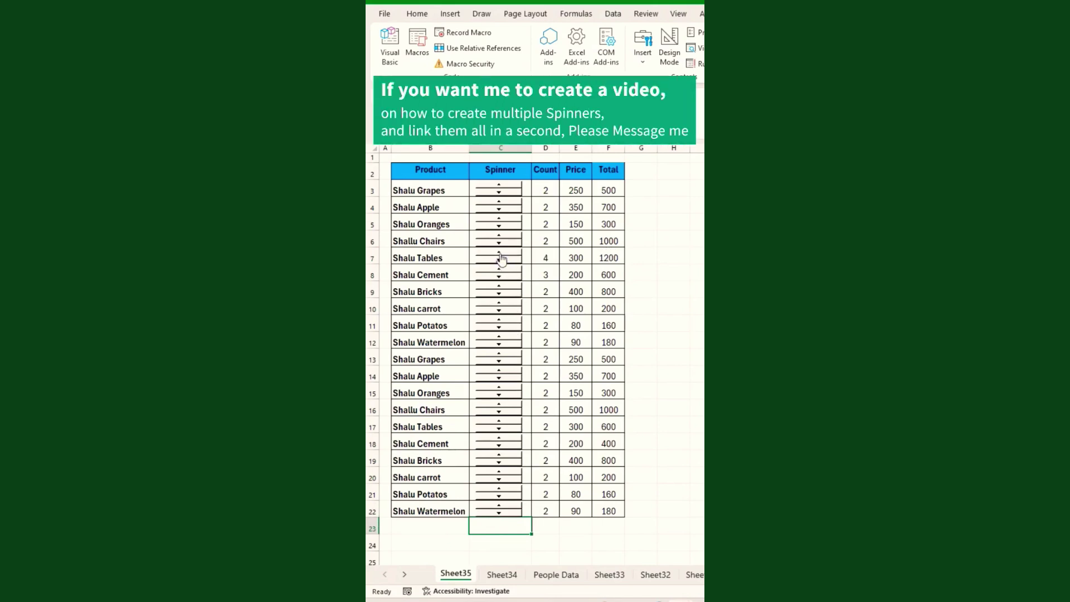
left_click(501, 371)
left_click(500, 370)
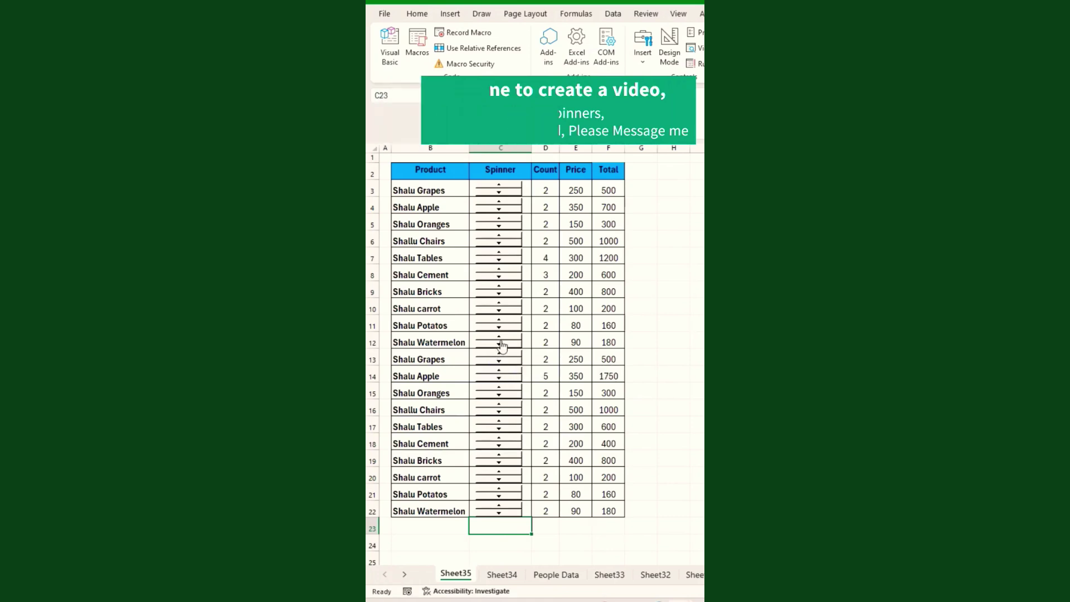
left_click(501, 345)
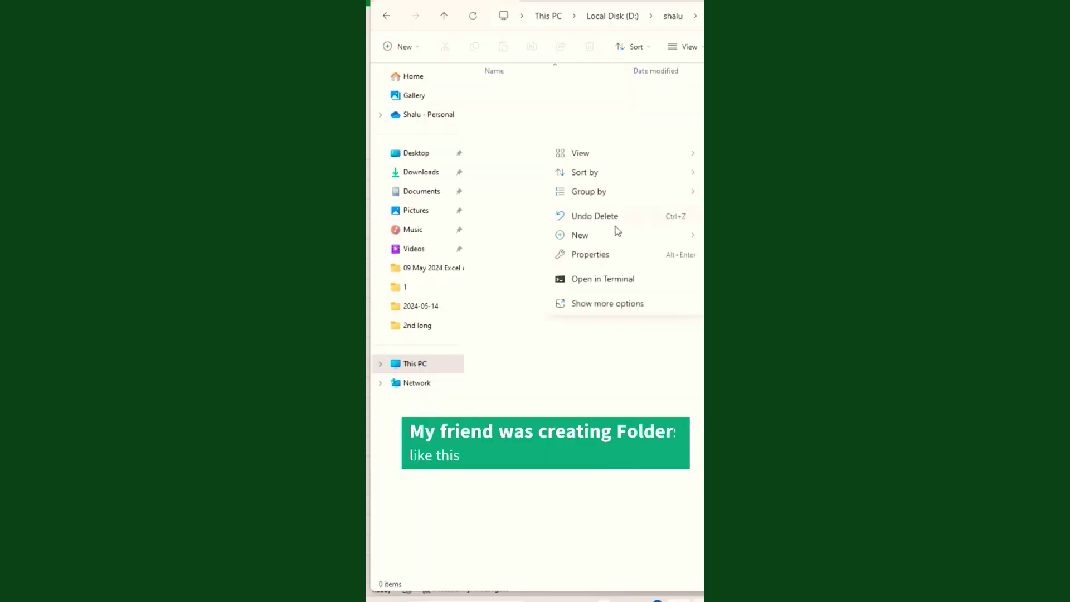
Create two new folders each named after an employee, then delete both.
key("ctrl+shift+n")
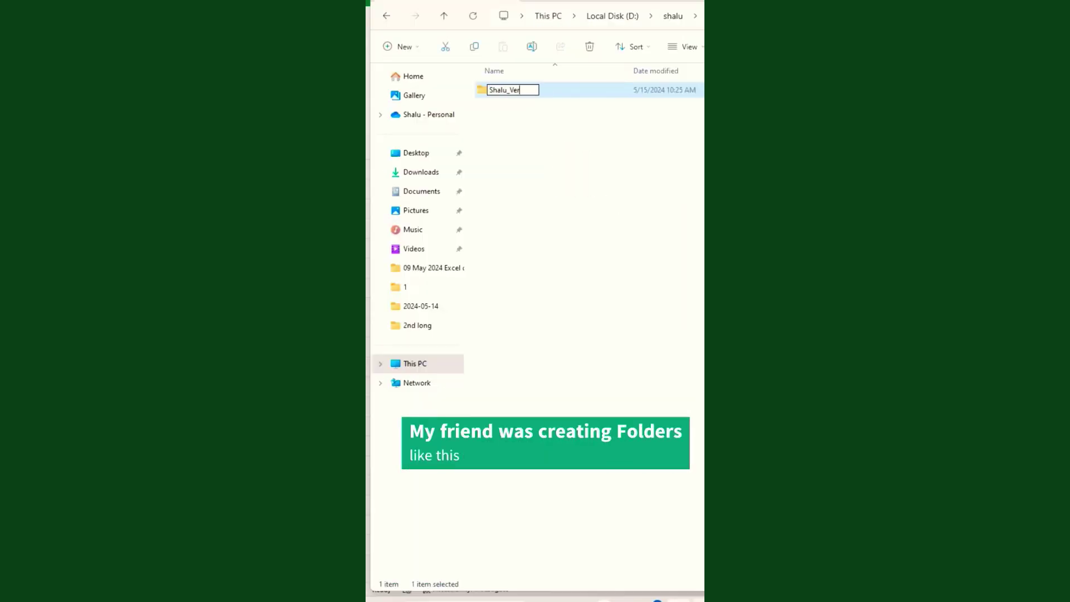
key("Return")
right_click(592, 188)
key("ctrl+shift+n")
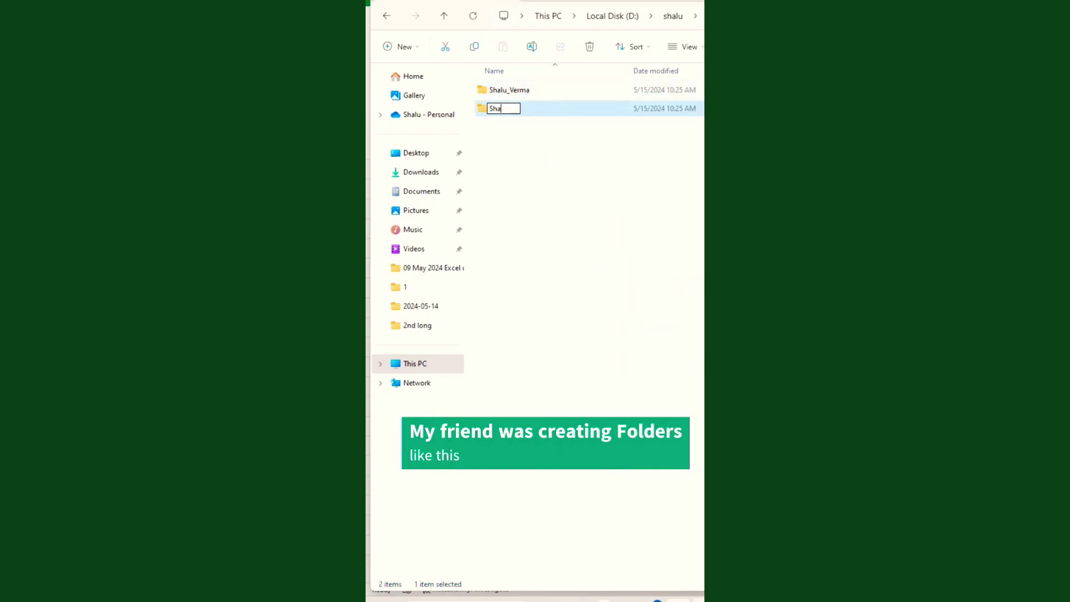
key("Return")
left_click_drag(640, 243, 528, 95)
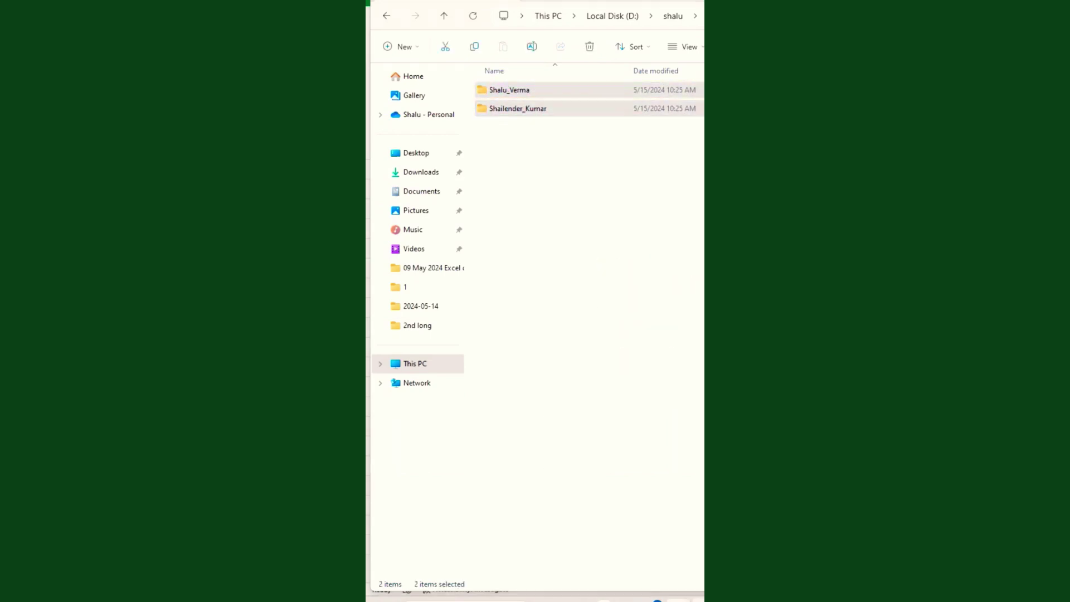
key("Delete")
Enter an MD command with the first employee's name in C3 and Flash Fill the rest.
key("alt+Tab")
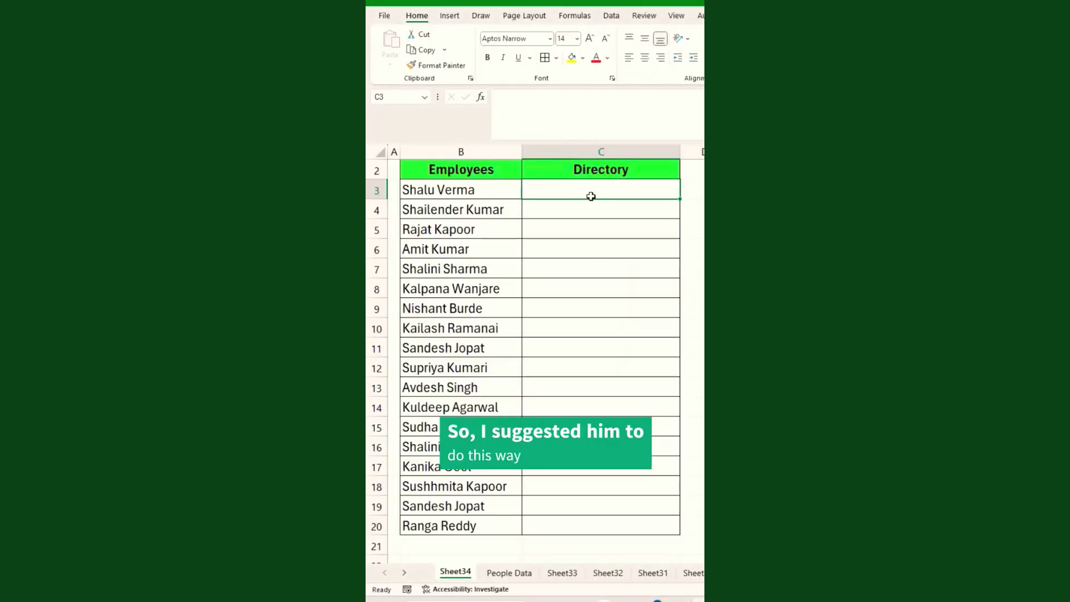
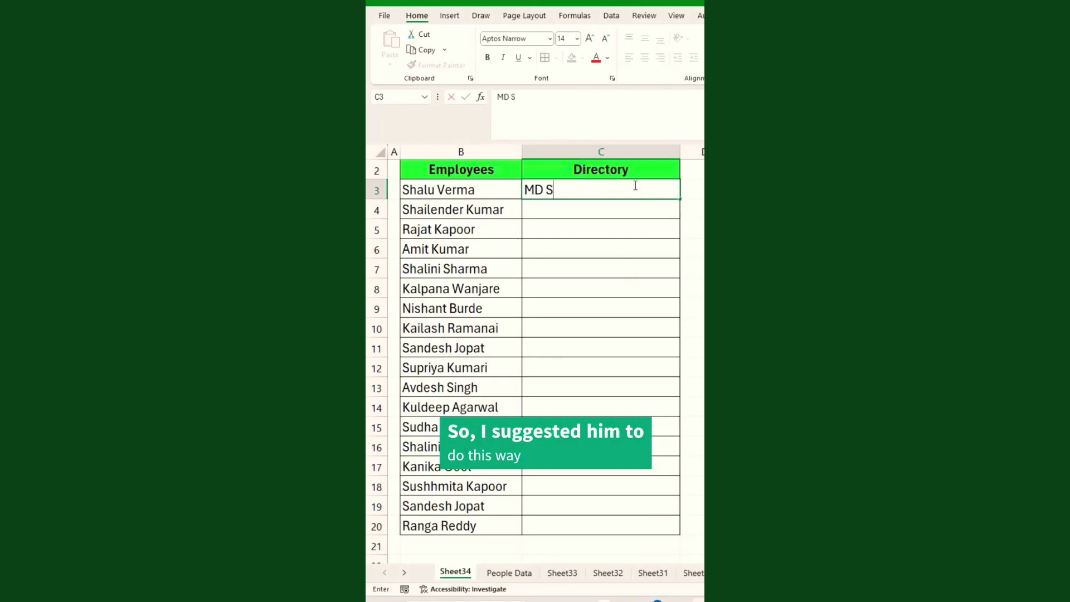
key("ctrl+Return")
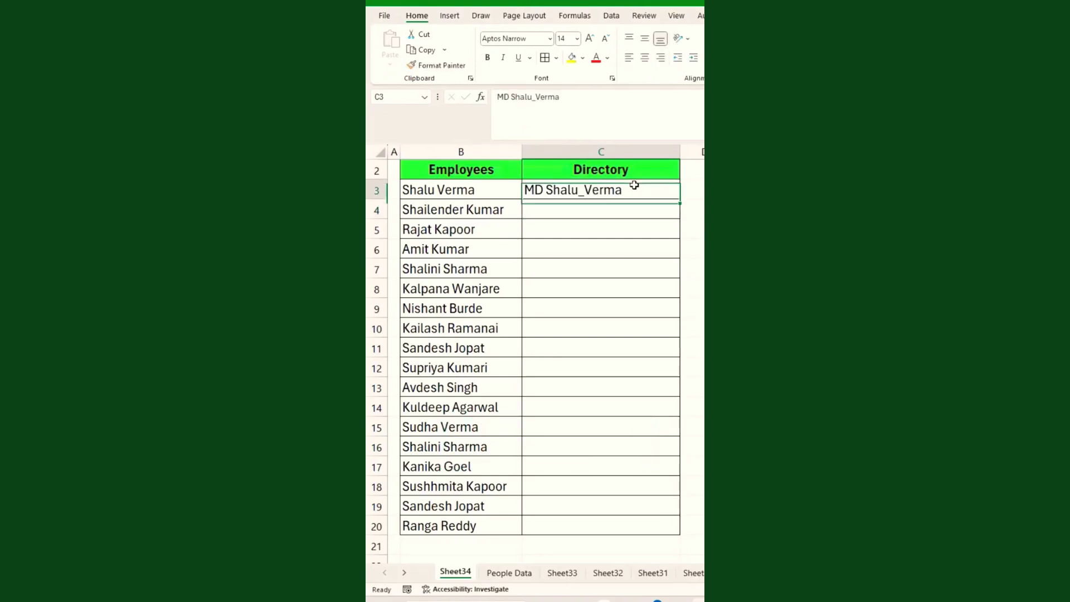
key("ctrl+e")
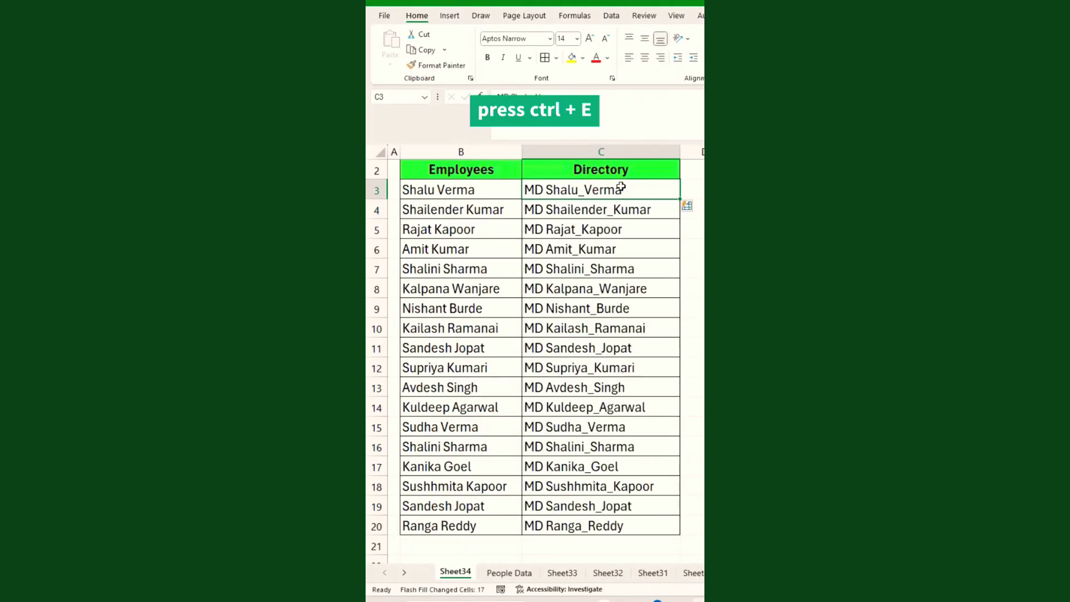
Copy the MD commands in C3:C20.
scroll(635, 336, "down", 3)
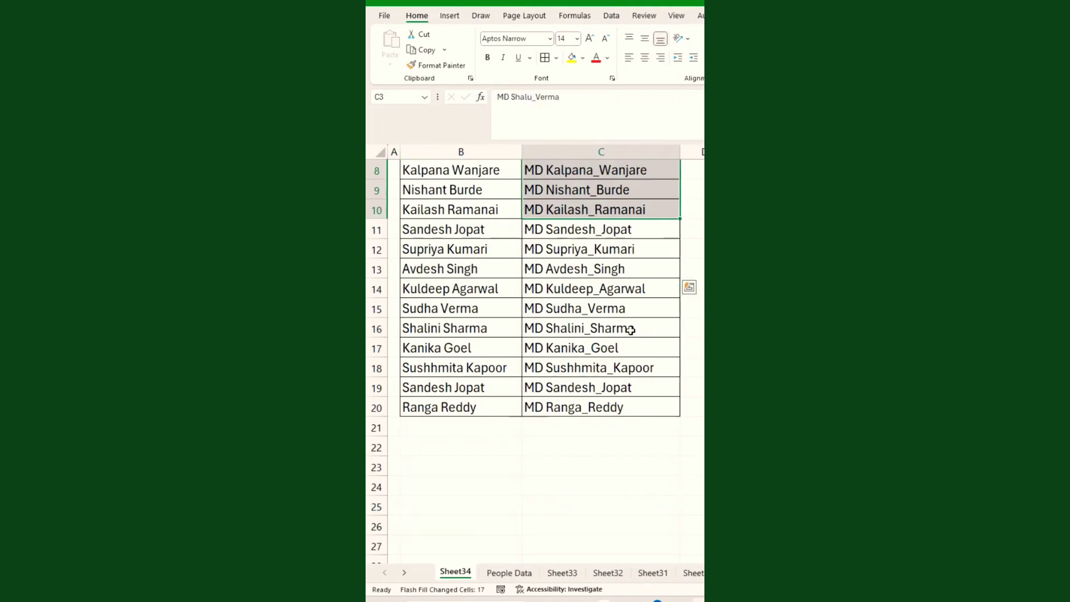
left_click(624, 347, "shift")
scroll(635, 326, "up", 3)
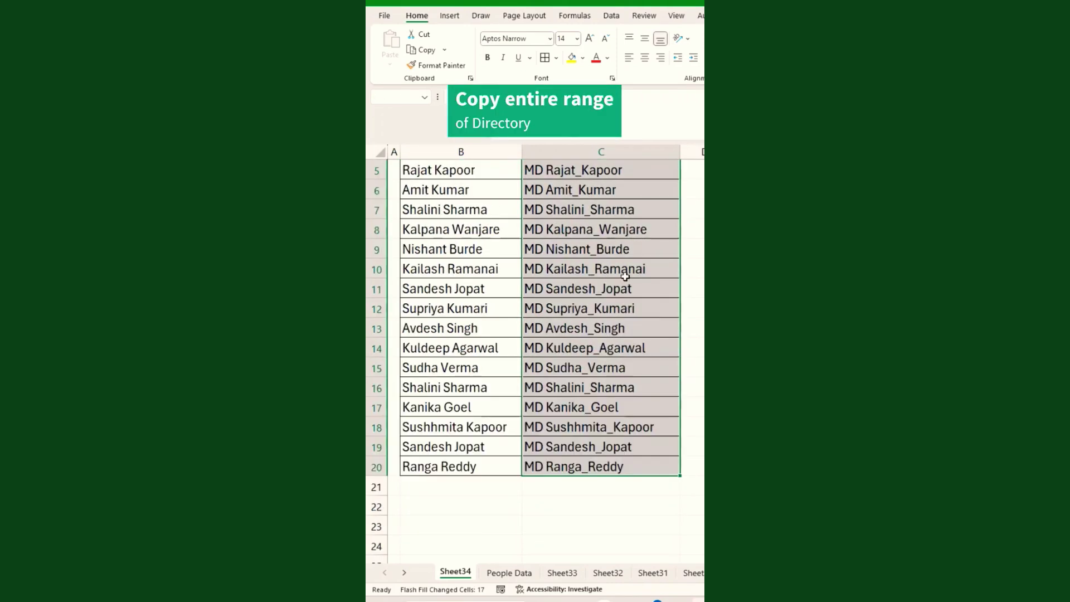
key("ctrl+c")
Paste the MD commands into Notepad and save them as Make Directory.bat with All Files type.
key("alt+Tab")
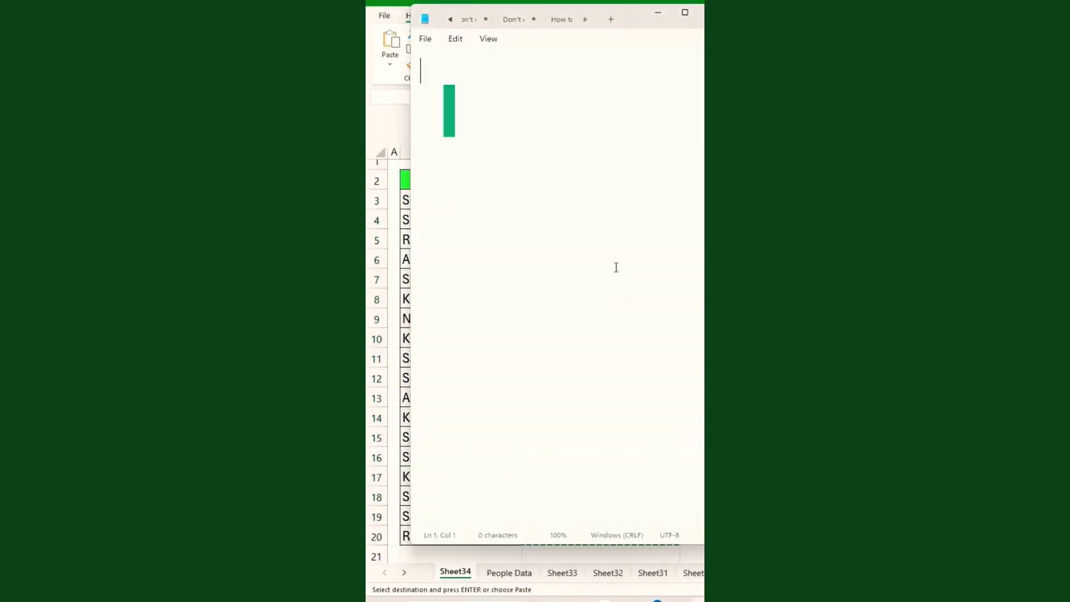
key("ctrl+v")
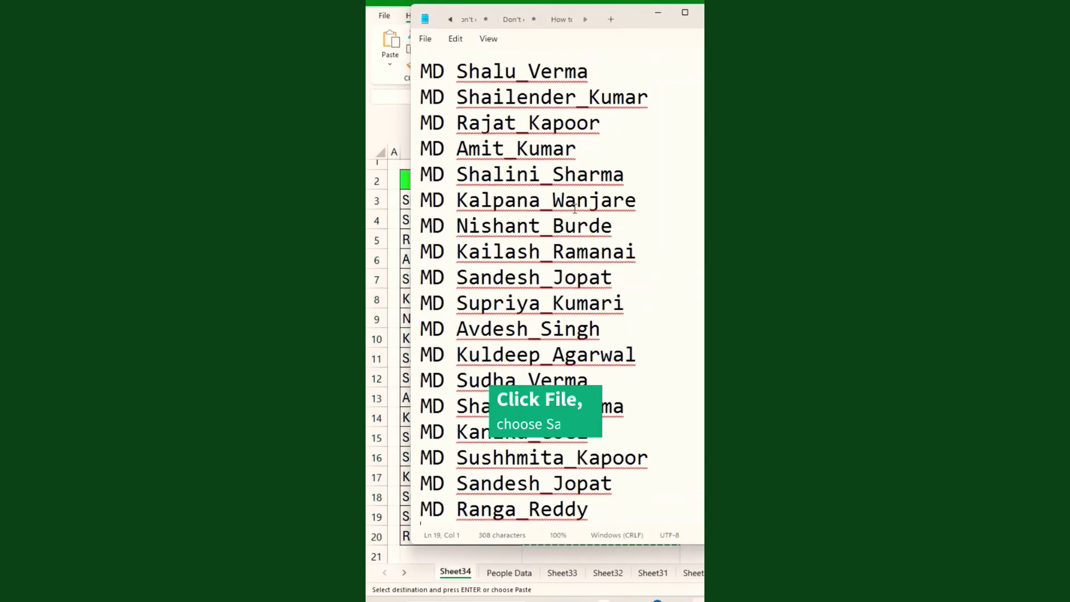
left_click(426, 39)
left_click(450, 143)
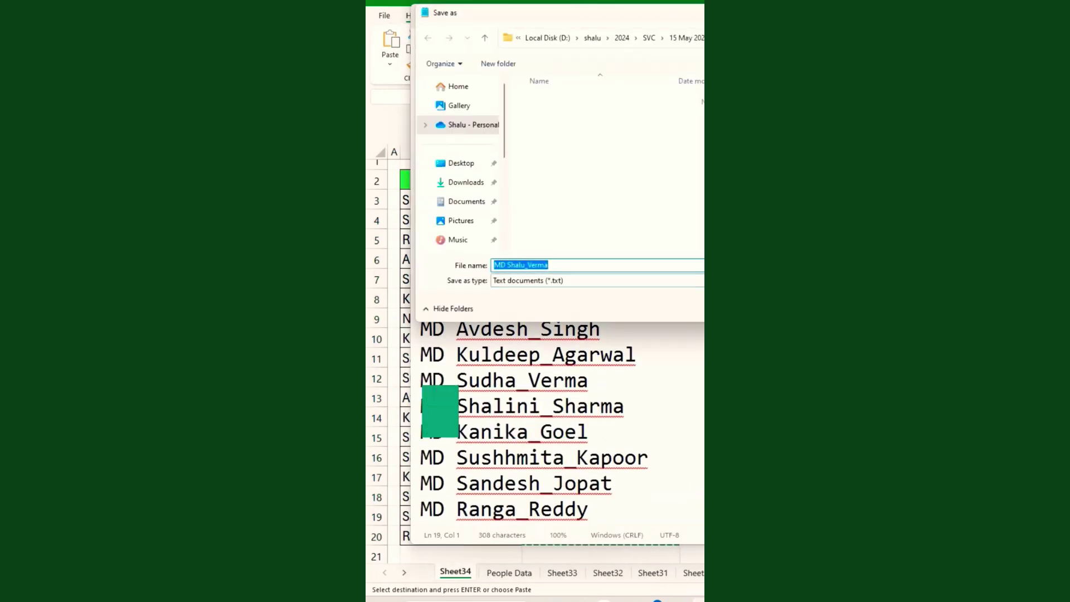
type("Make Directory.bat")
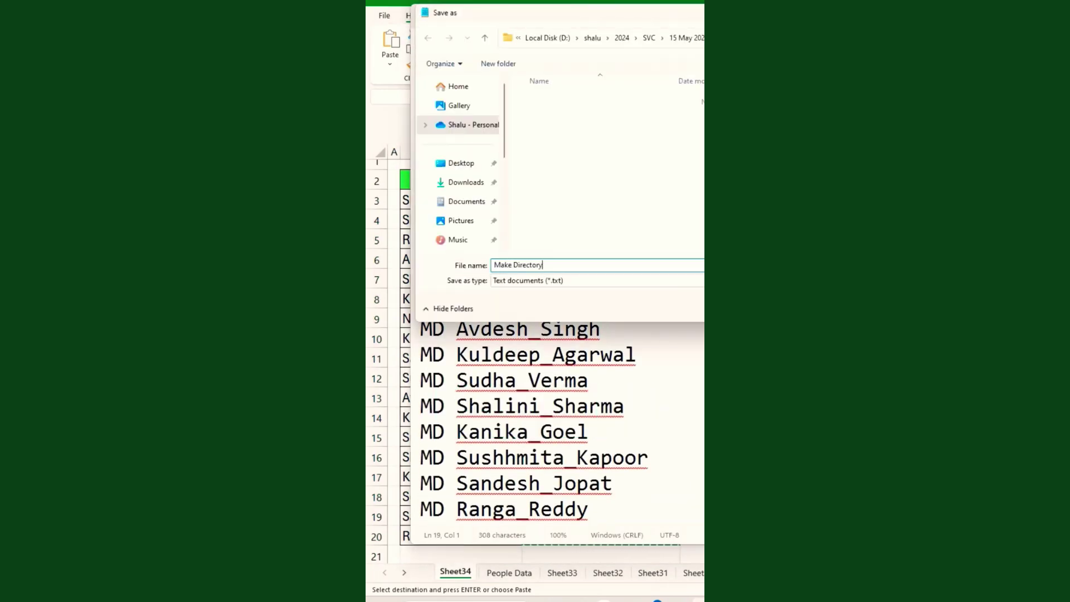
left_click(587, 280)
left_click(587, 304)
left_click(669, 311)
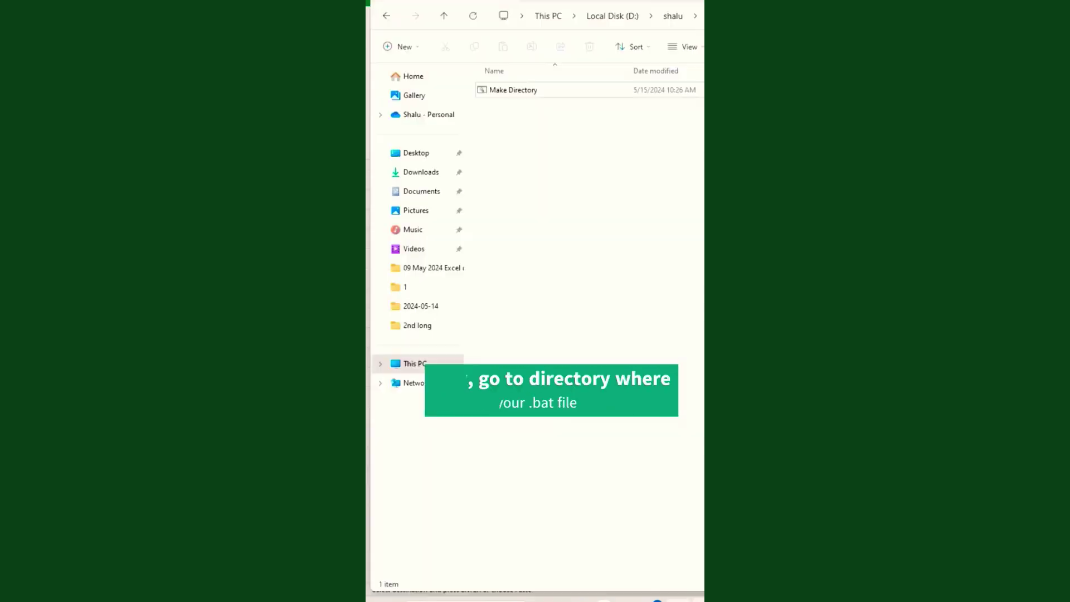
left_click(635, 189)
left_click(513, 92)
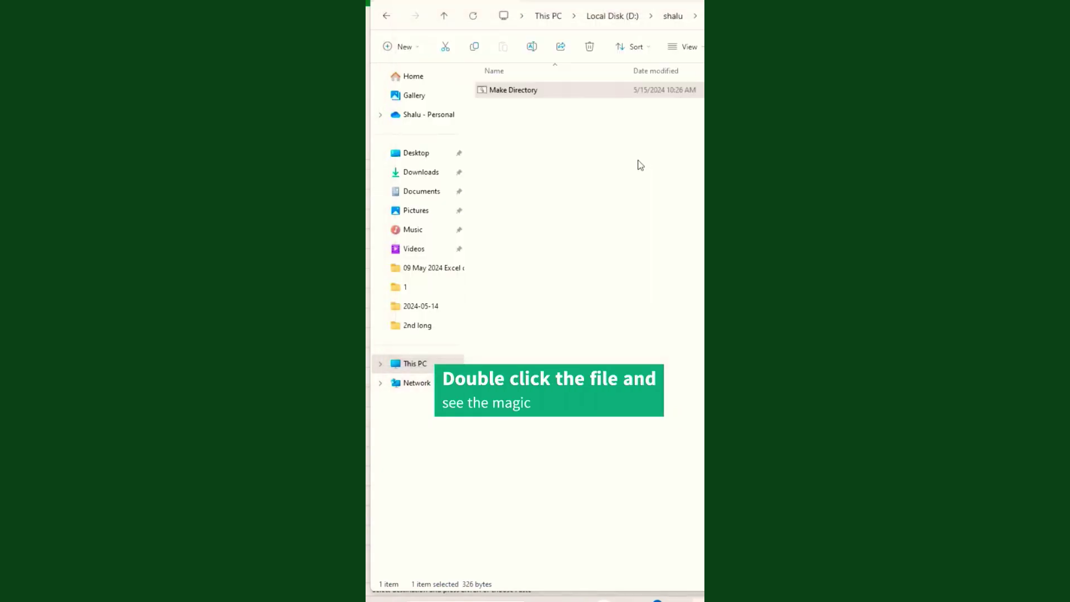
Run Make Directory.bat to create a folder for each listed employee.
left_click(691, 457)
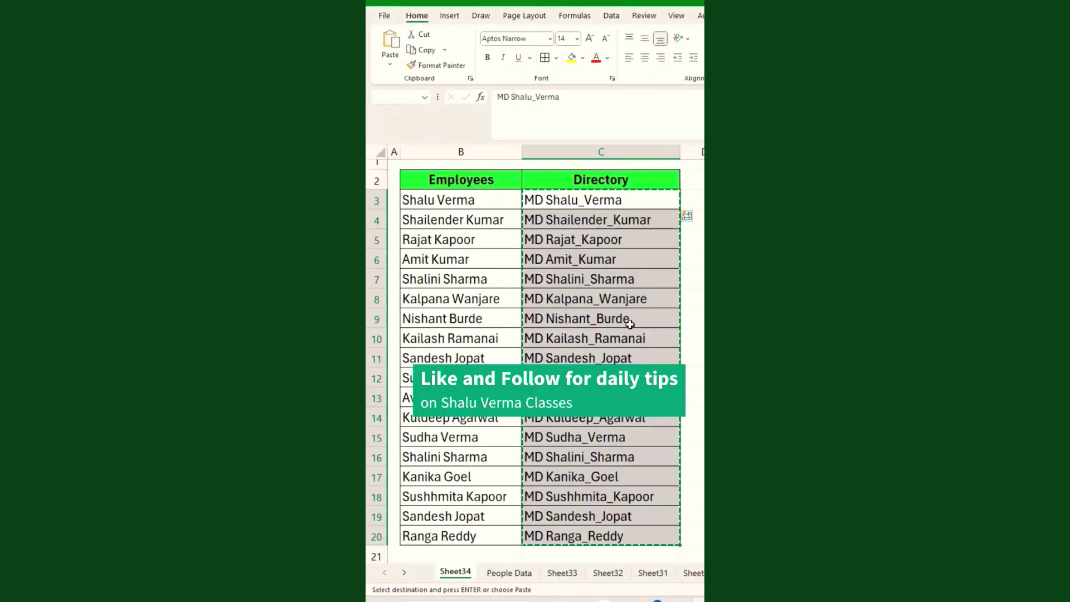
left_click(630, 325)
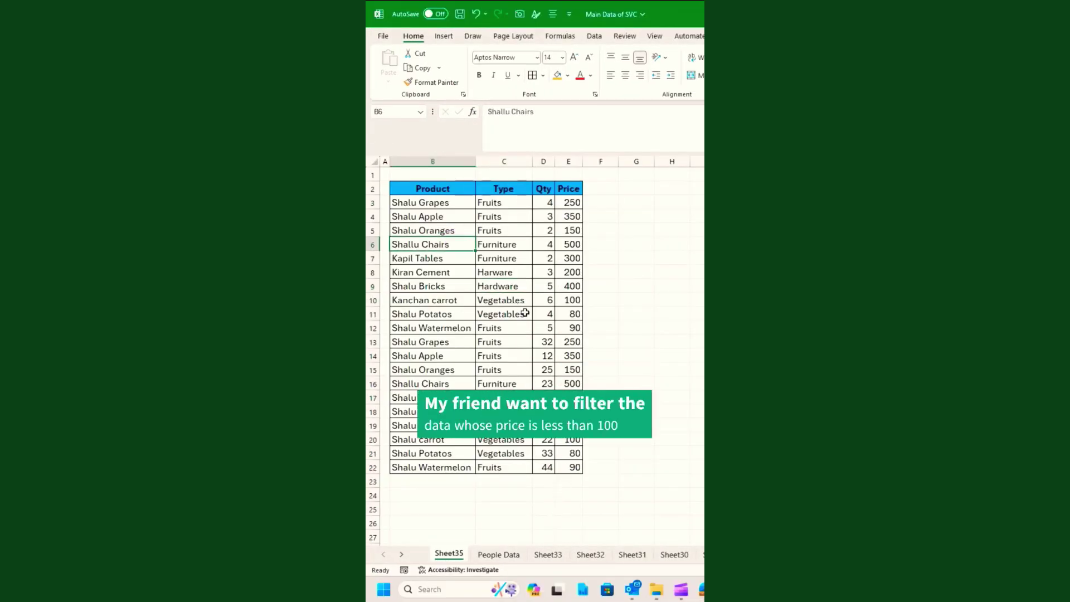
Filter the table's Price column to 100 and 150, then clear the filter.
left_click_drag(413, 189, 573, 190)
left_click(500, 81)
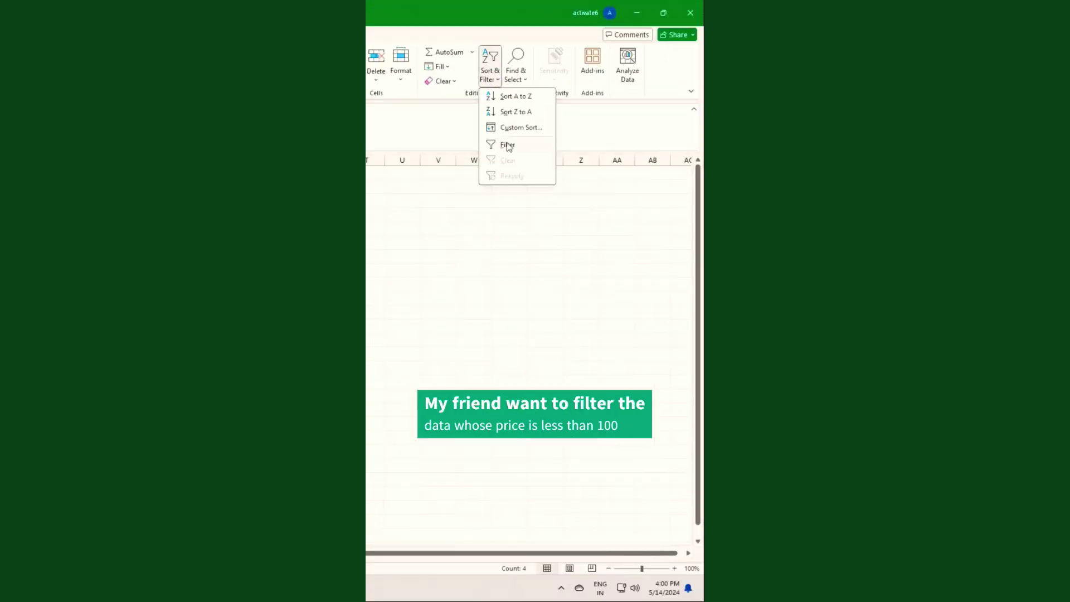
left_click(508, 146)
left_click(578, 189)
scroll(493, 399, "down", 2)
scroll(492, 399, "up", 2)
left_click(467, 336)
left_click(467, 365)
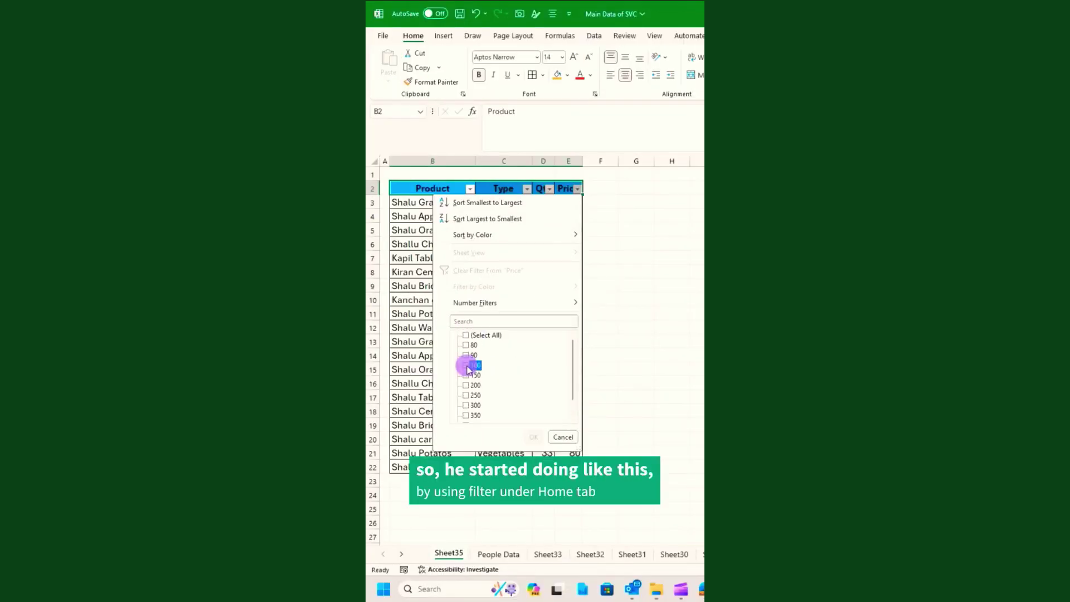
left_click(467, 375)
left_click(534, 438)
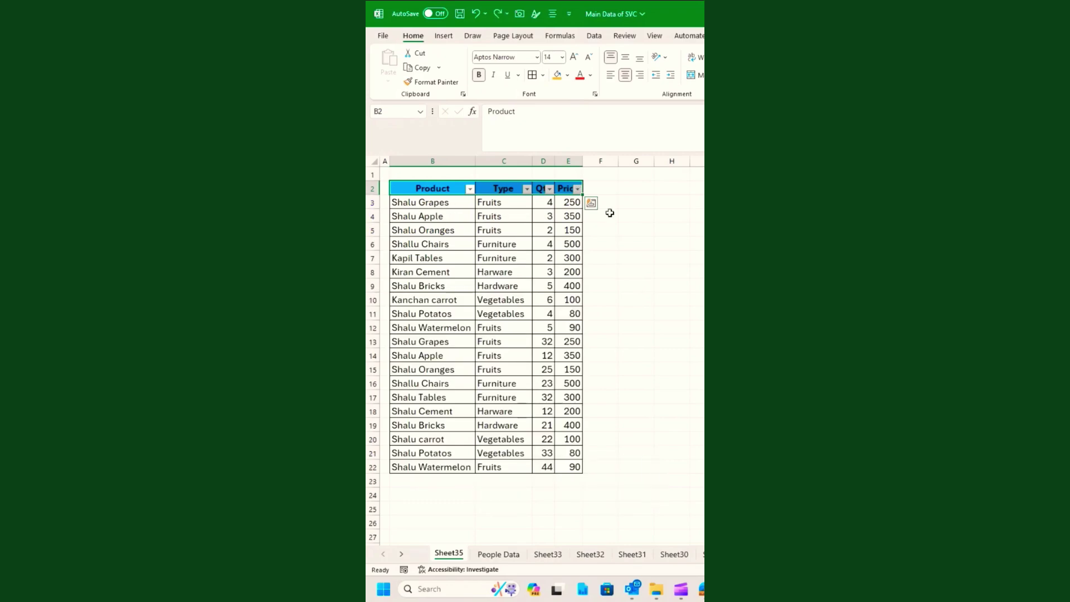
left_click(548, 218)
Enter the criterion <100 in cell E23 below the Price column.
left_click(569, 481)
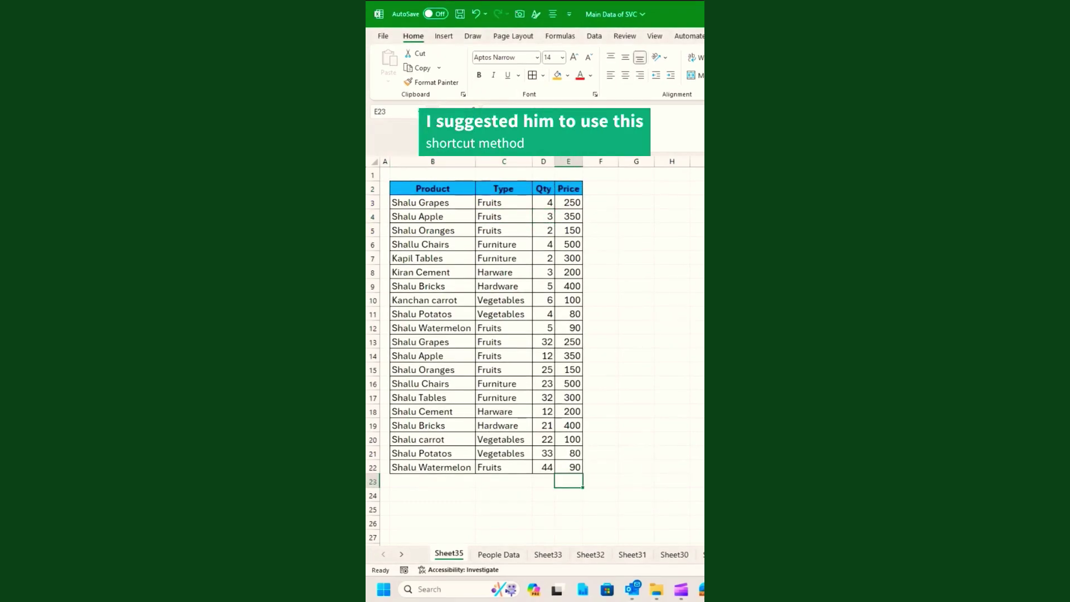
type("<100")
key("Return")
left_click(569, 481)
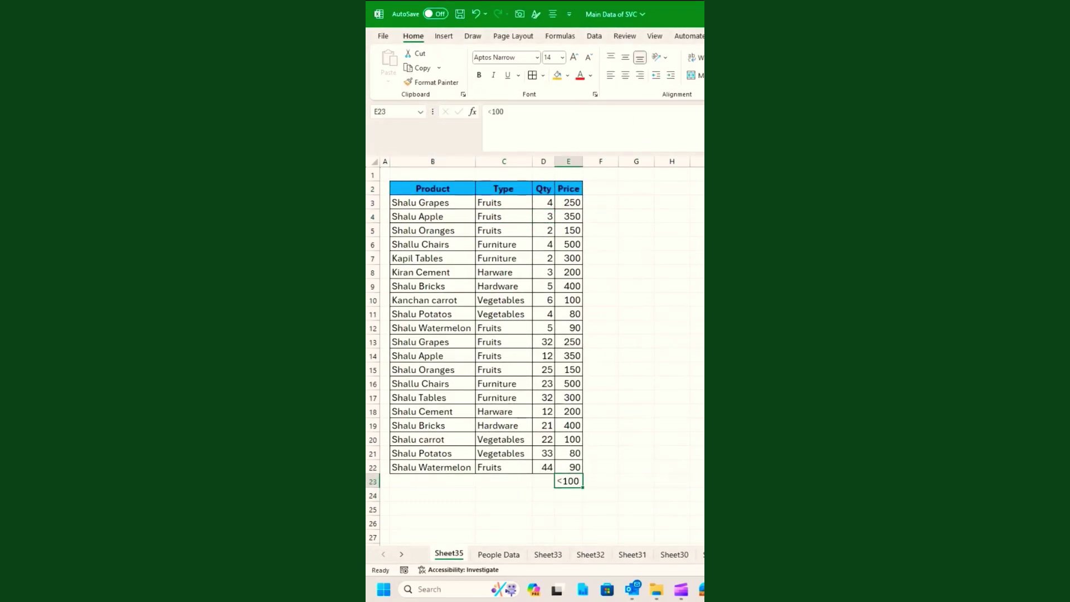
Open Excel Options at the Quick Access Toolbar customization page.
left_click(383, 36)
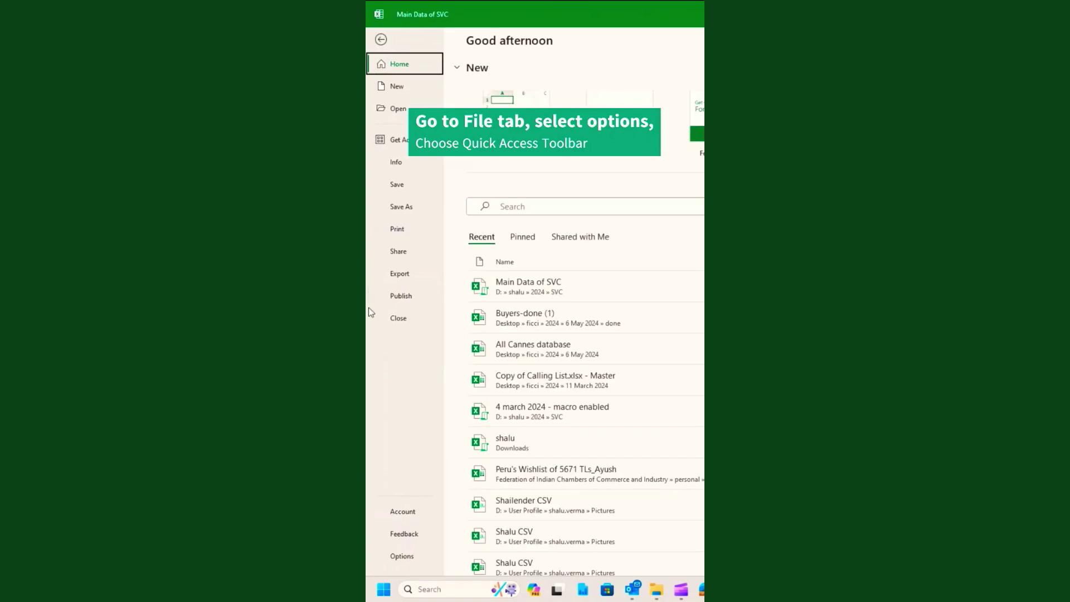
left_click(407, 556)
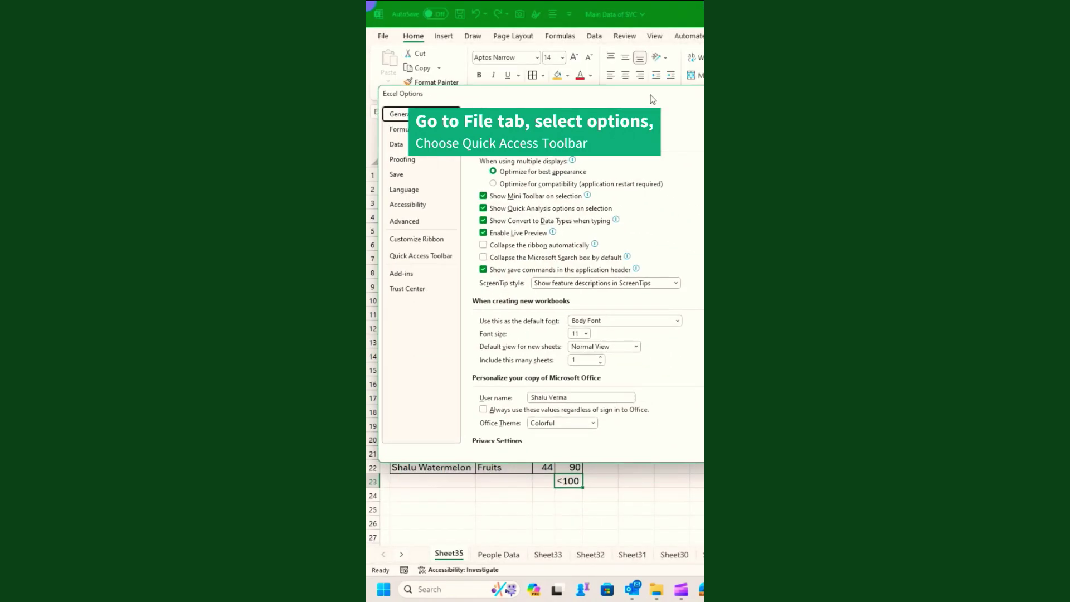
left_click(414, 255)
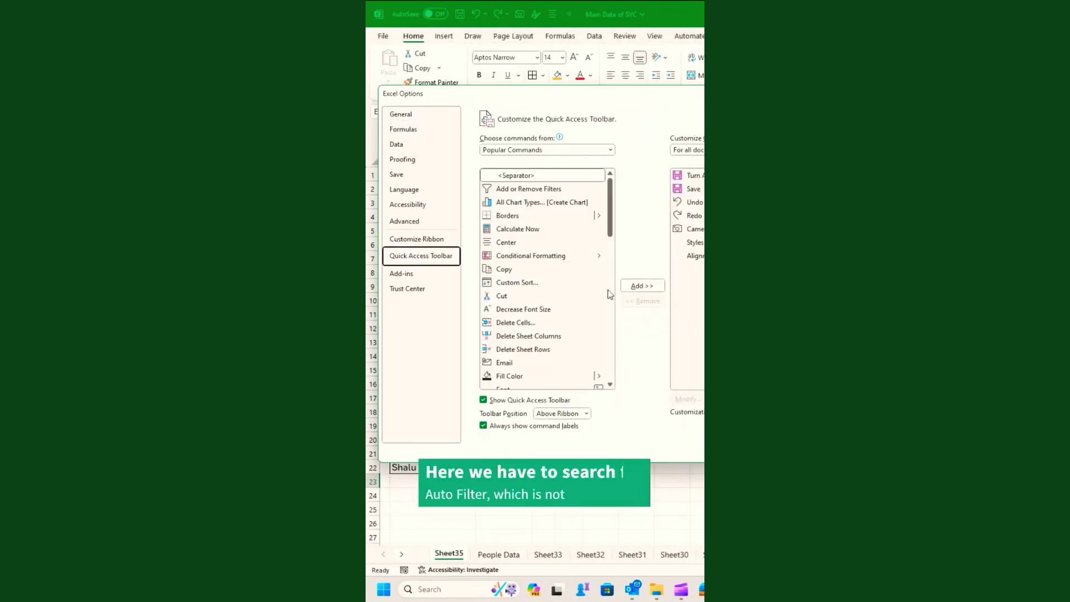
scroll(538, 300, "down", 4)
scroll(539, 299, "up", 4)
scroll(550, 290, "down", 5)
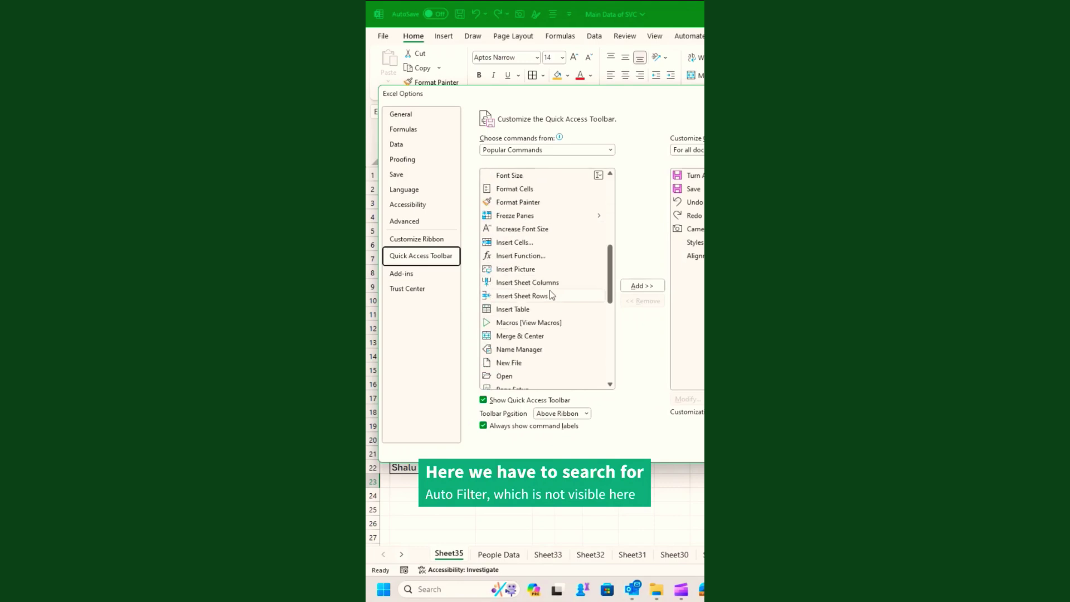
scroll(541, 239, "up", 5)
Add the AutoFilter command from All Commands to the Quick Access Toolbar and confirm.
left_click(547, 148)
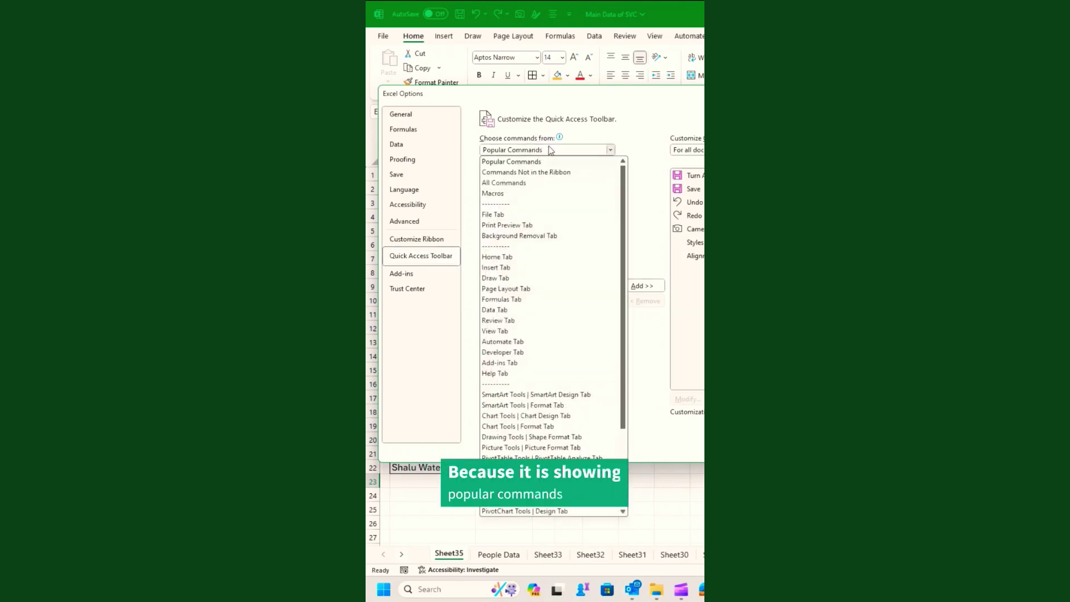
left_click(539, 183)
scroll(557, 279, "down", 10)
left_click(517, 241)
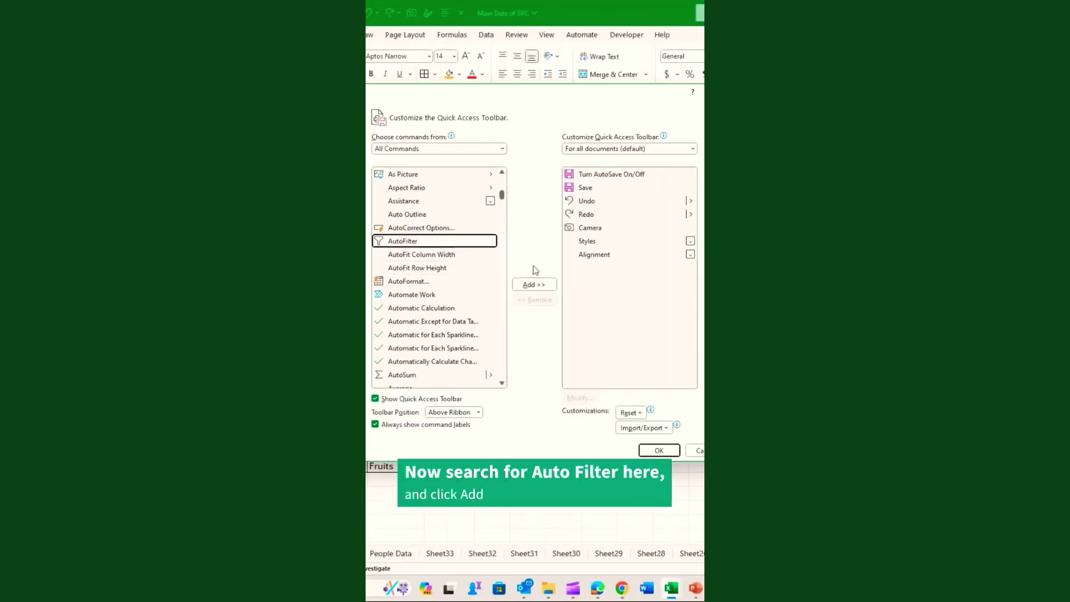
left_click(531, 285)
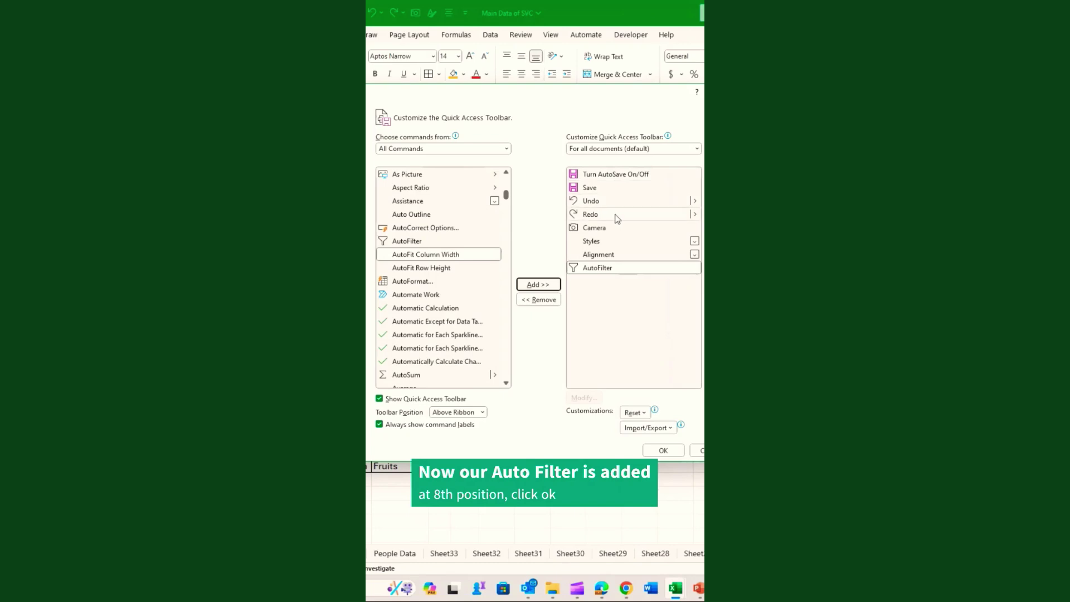
left_click(674, 450)
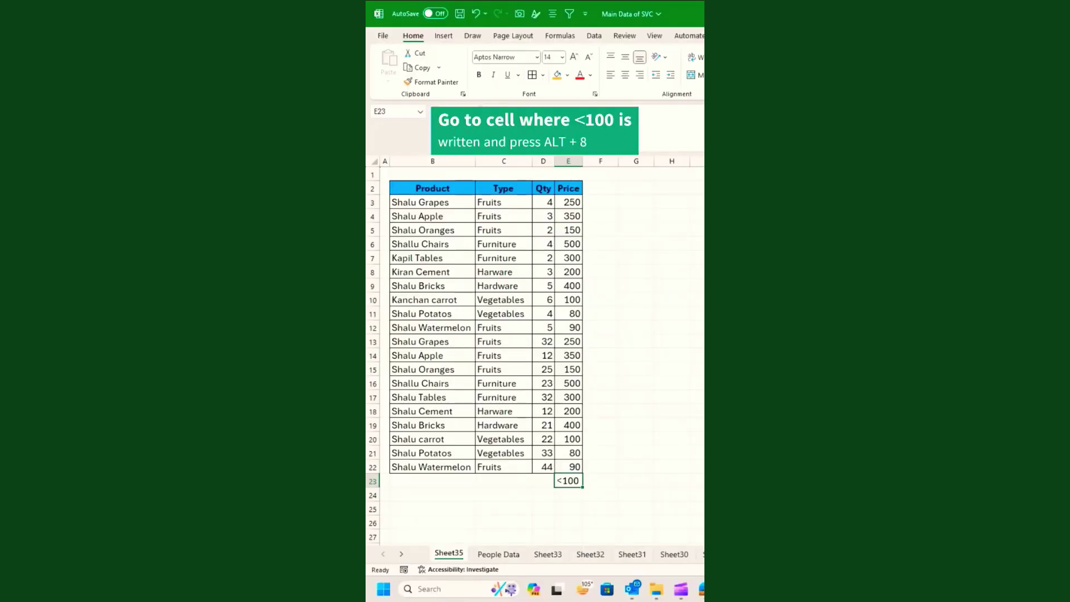
Filter the table with Alt+8, clear the filter, and enter a >200 price criterion.
key("alt+8")
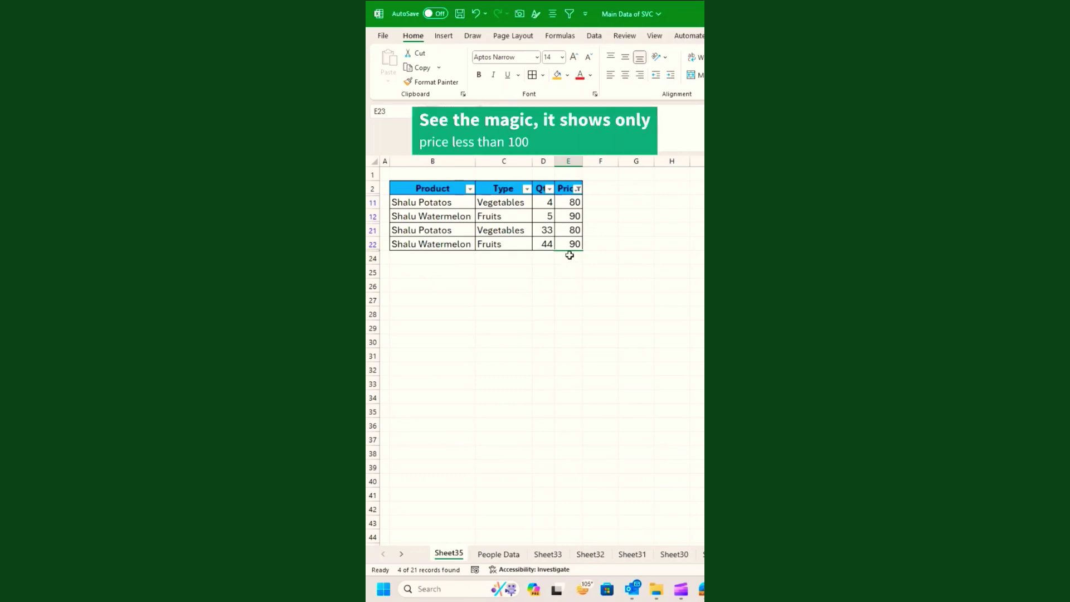
key("ctrl+shift+l")
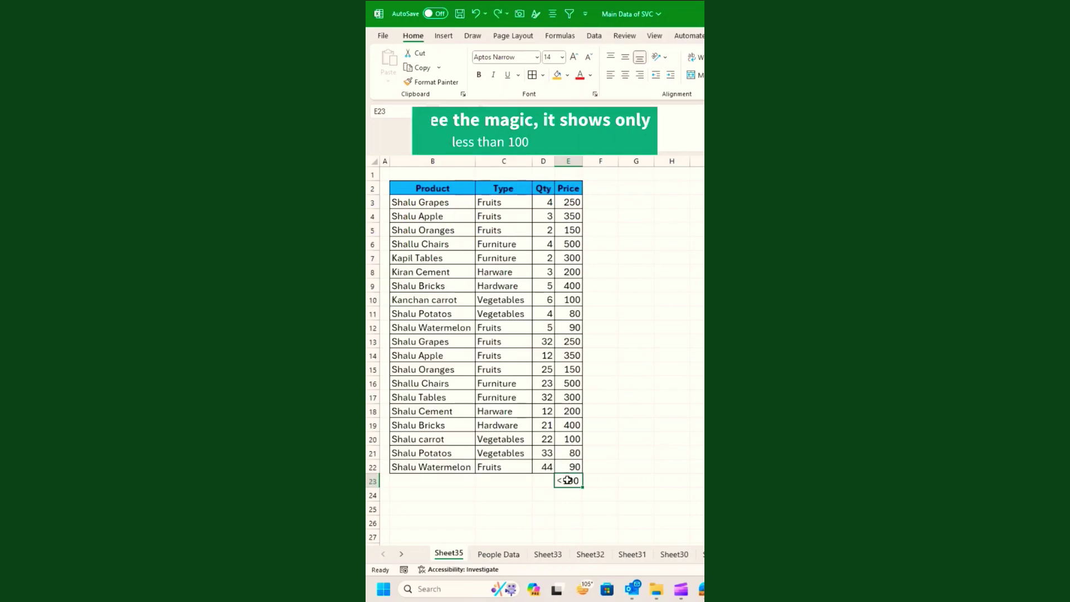
type(">200")
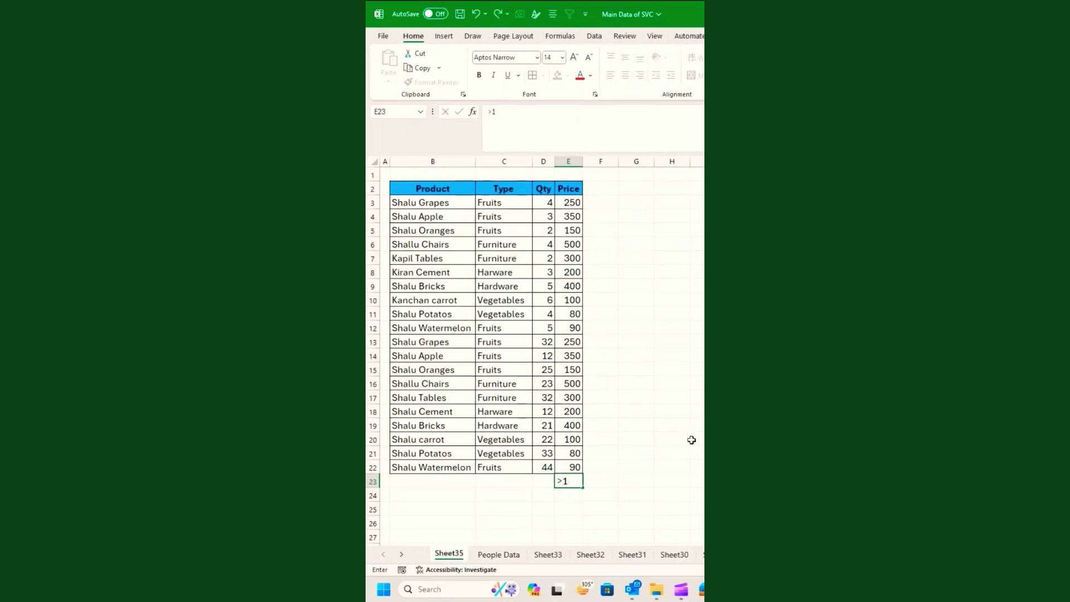
key("Return")
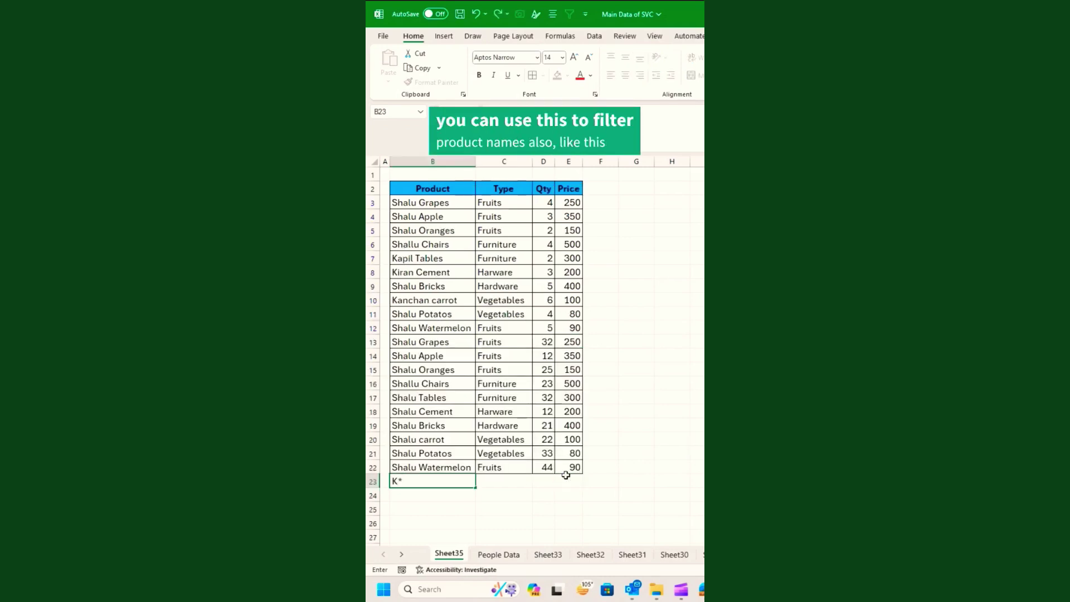
Filter product names by the s* criterion, then enter 1 as the first Employee ID.
key("ctrl+Return")
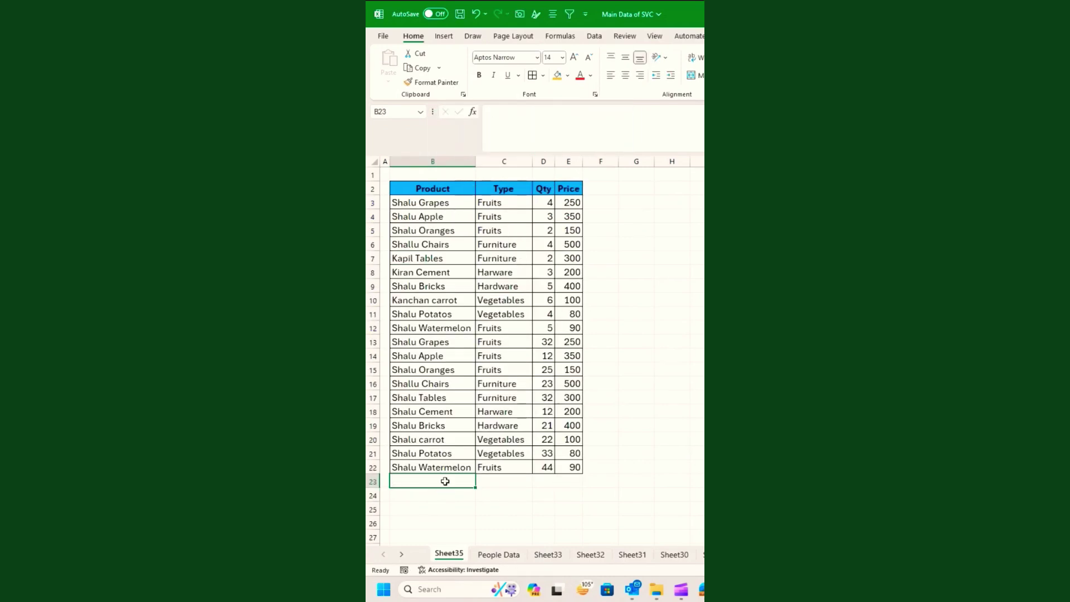
type("s*")
key("ctrl+Return")
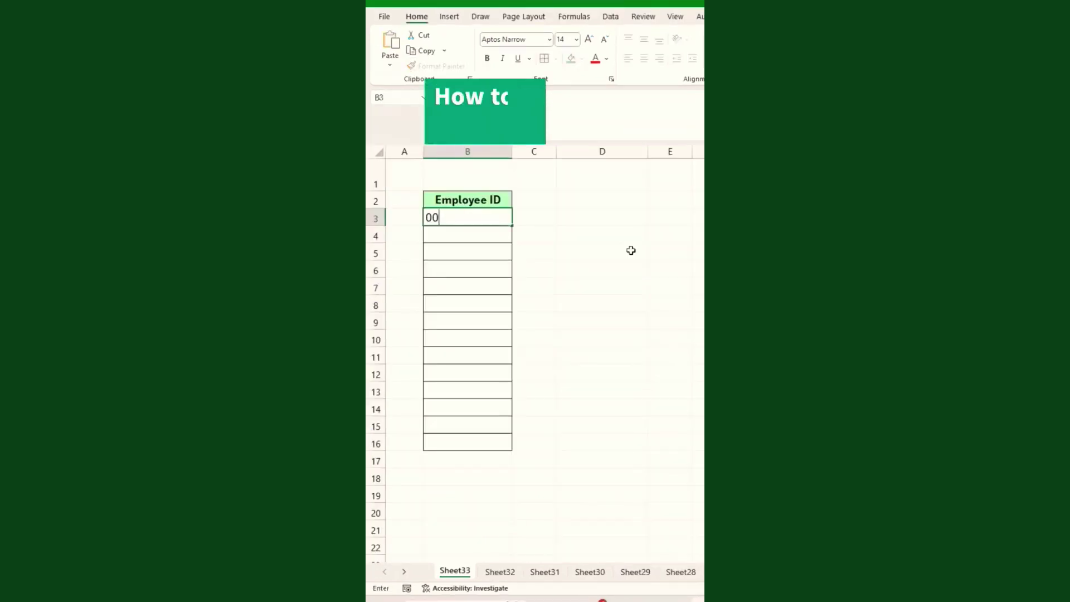
type("1")
key("Return")
Enter Employee IDs 0002, 0003 and 0004, then clear B3:B6 and reselect B3.
type("0002")
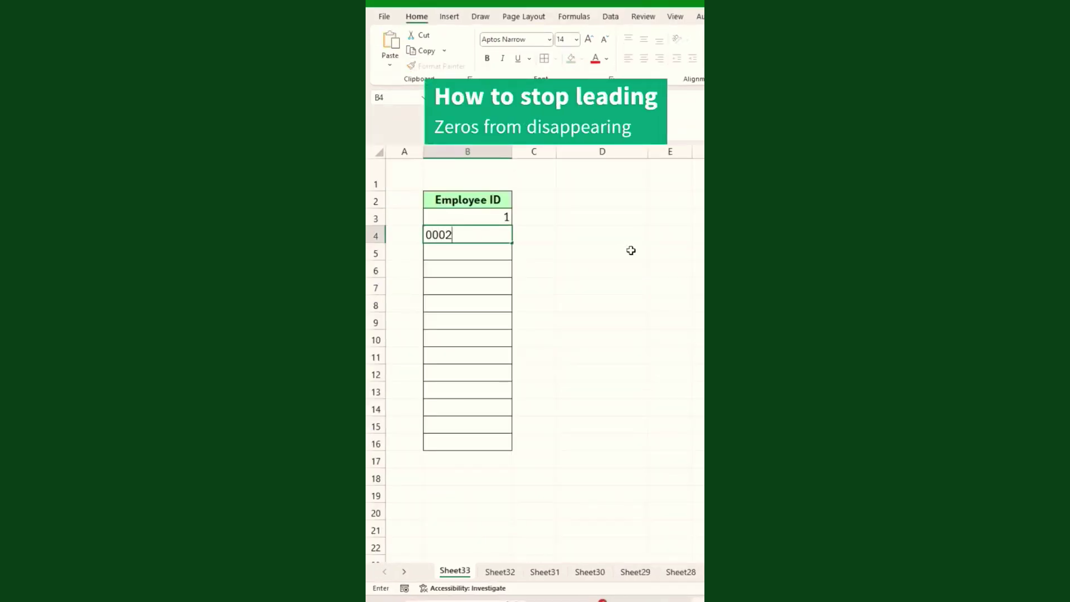
key("Return")
type("0003")
key("Return")
type("0004")
key("Return")
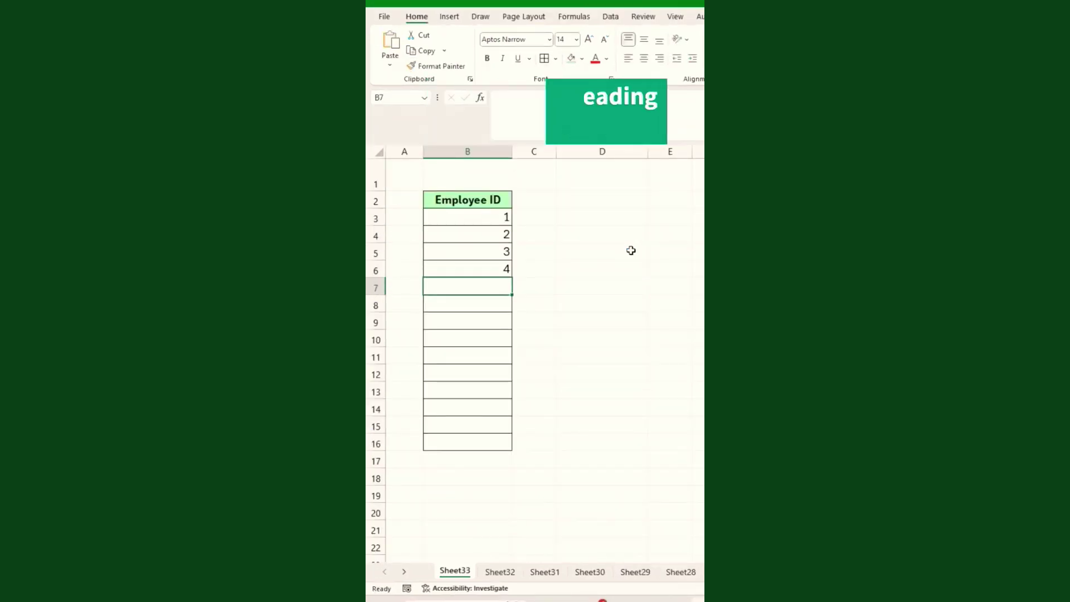
left_click_drag(490, 218, 490, 277)
key("Delete")
left_click(478, 219)
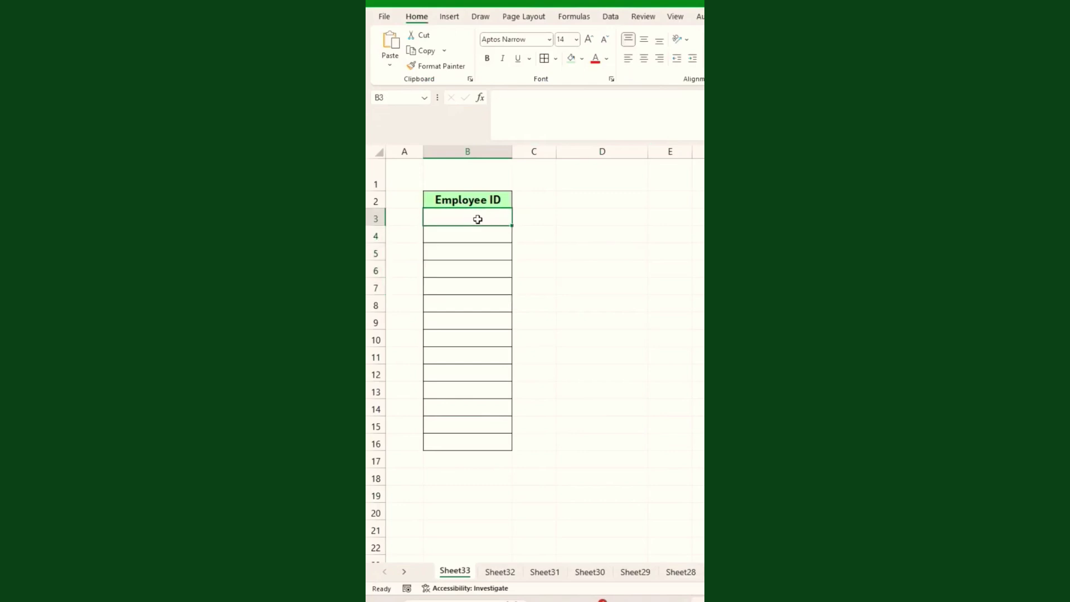
Turn off 'Remove leading zeros and convert to a number' in Excel Options > Data.
left_click(385, 17)
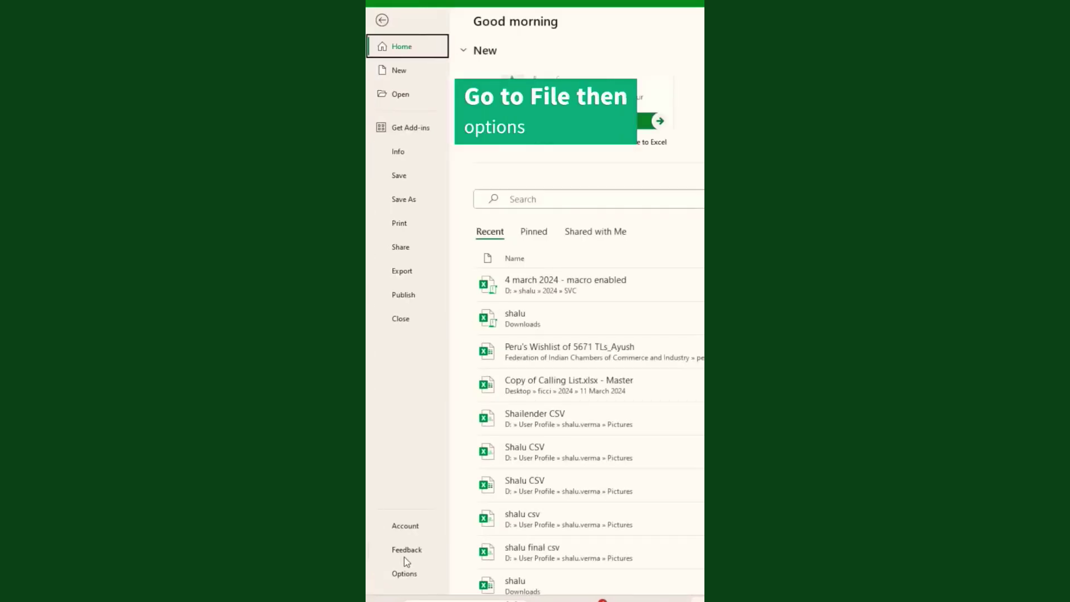
left_click(405, 571)
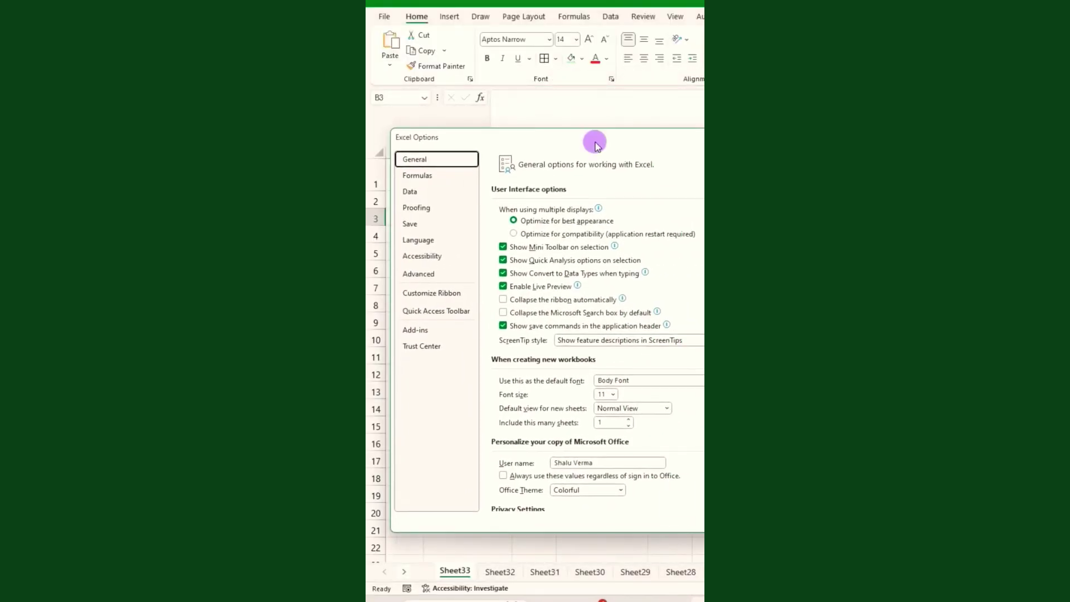
left_click(411, 191)
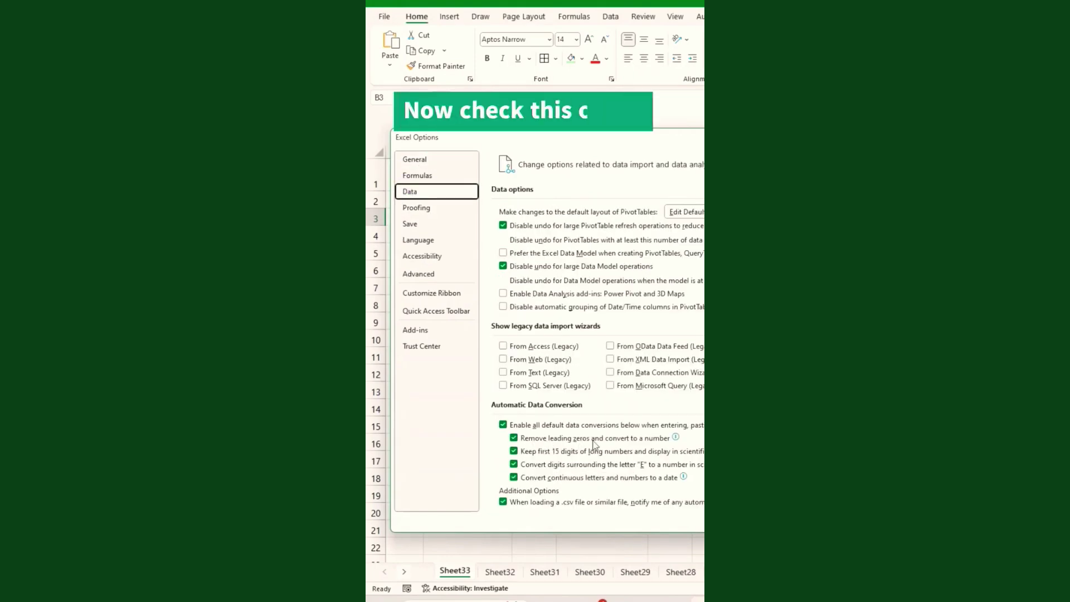
left_click(514, 440)
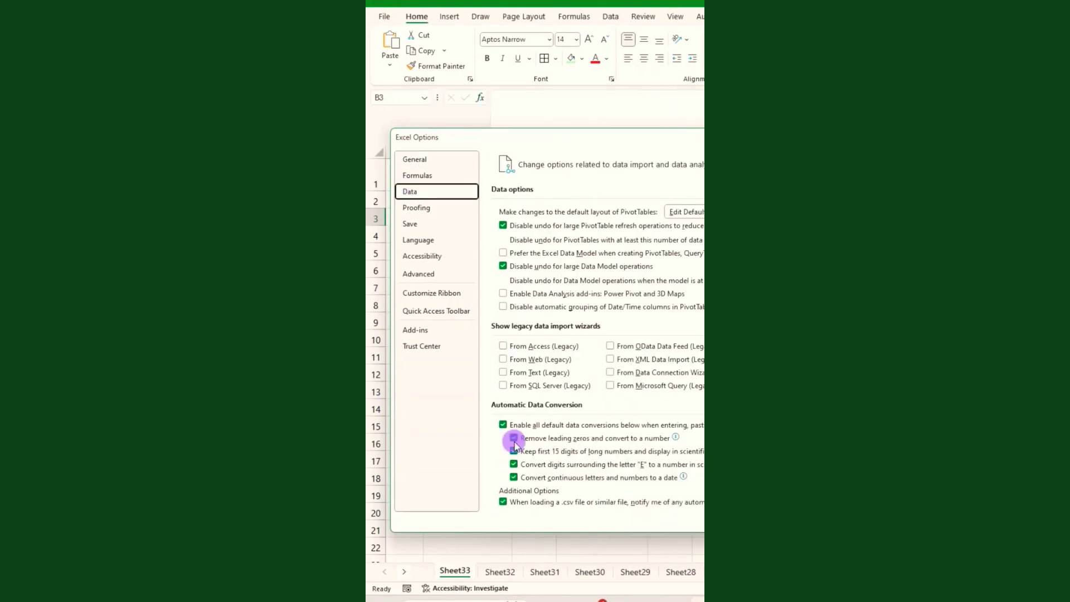
key("Return")
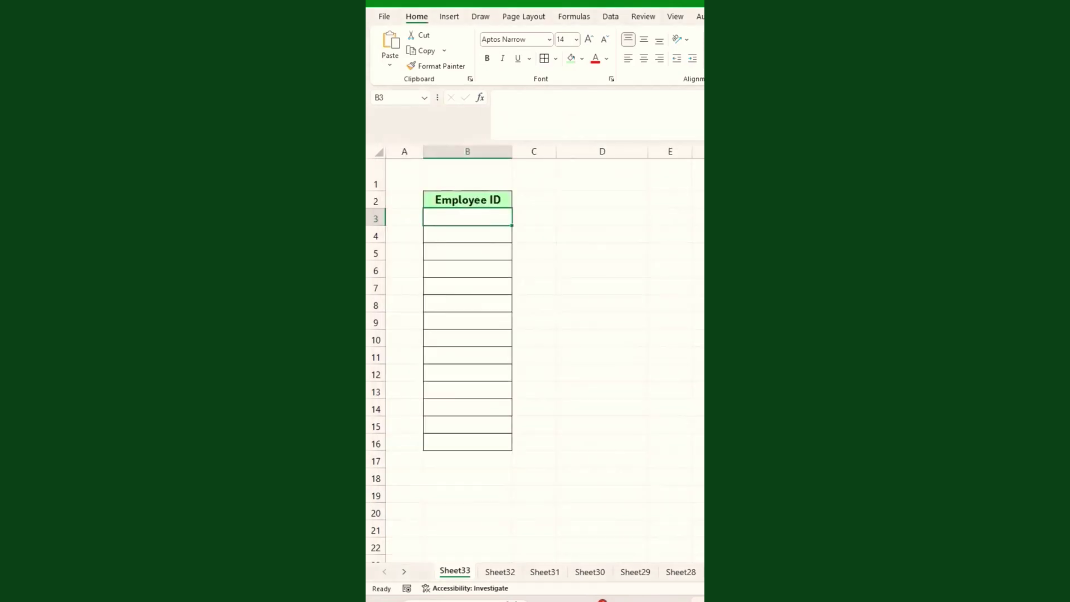
Enter Employee IDs 001, 002, 003 and 004 in B3:B6 with leading zeros kept.
type("001")
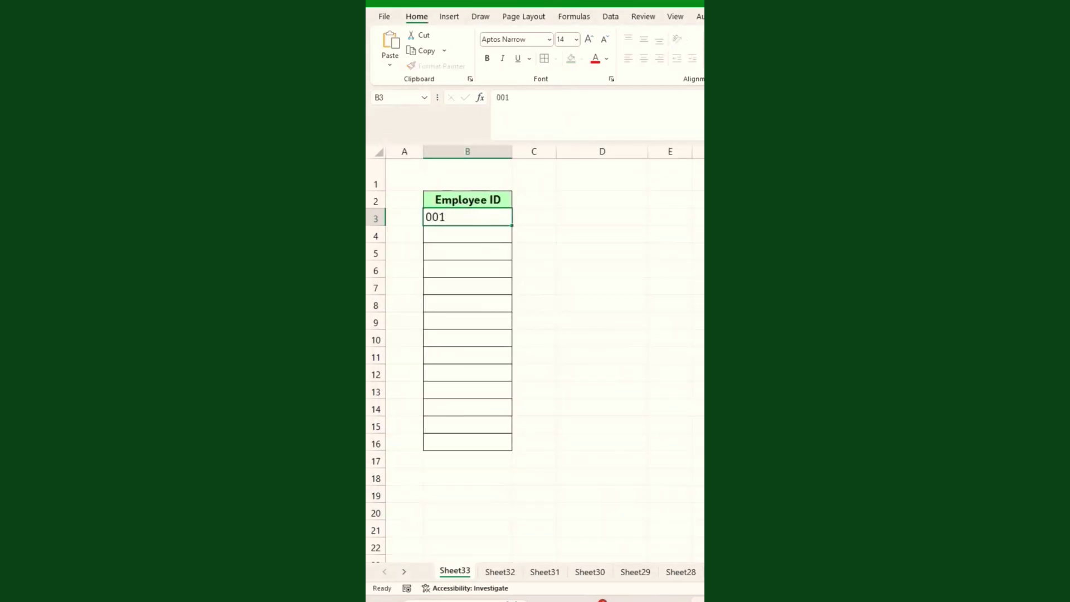
key("Return")
type("002")
key("Return")
type("00")
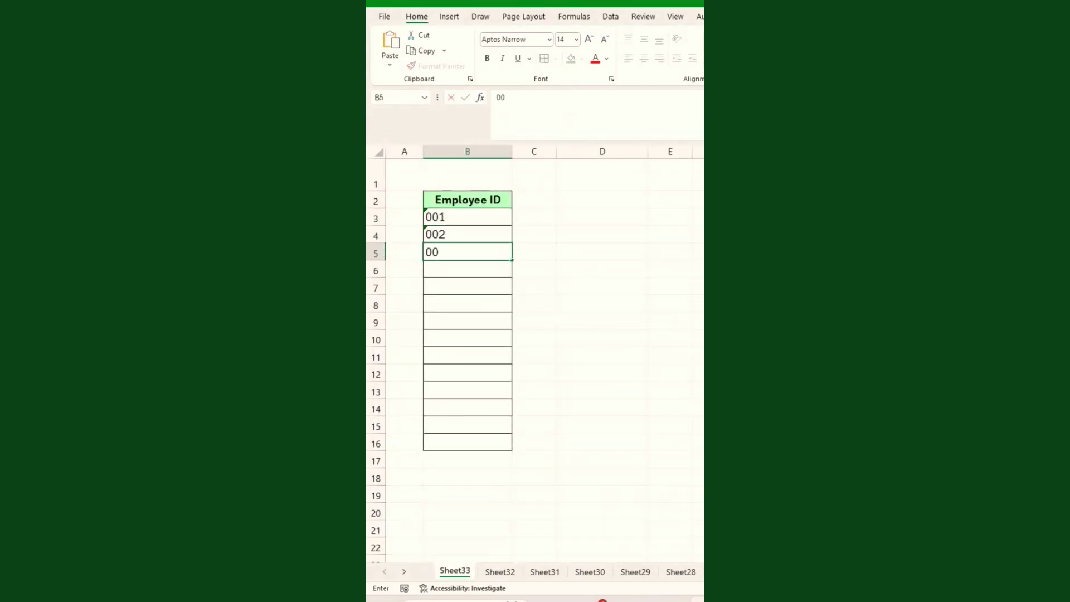
type("3")
key("Return")
type("004")
key("Return")
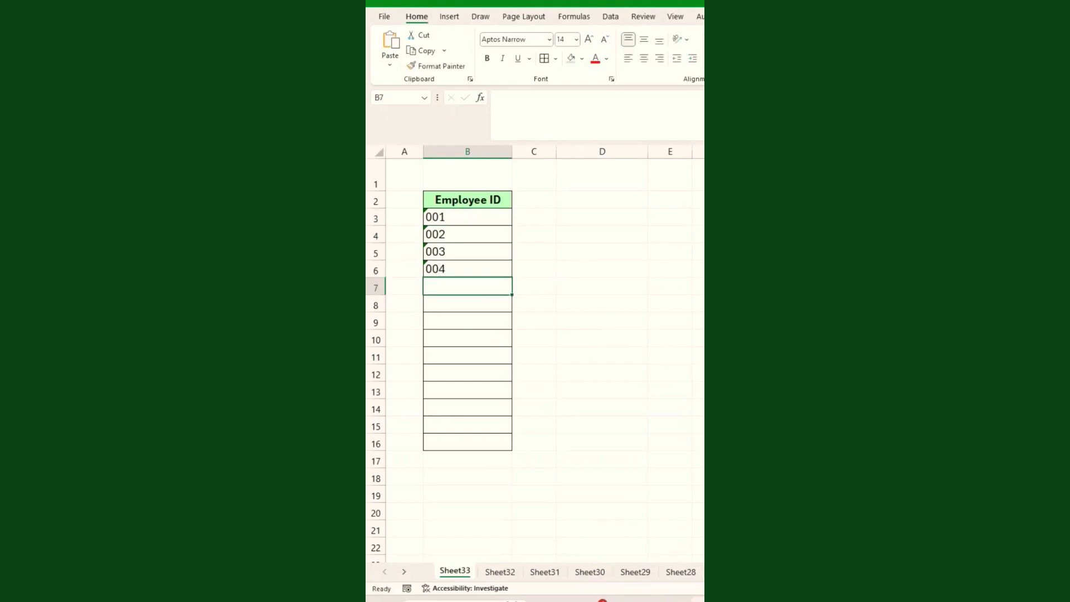
Enter 00005 in B7 as a test, then undo it.
type("00005")
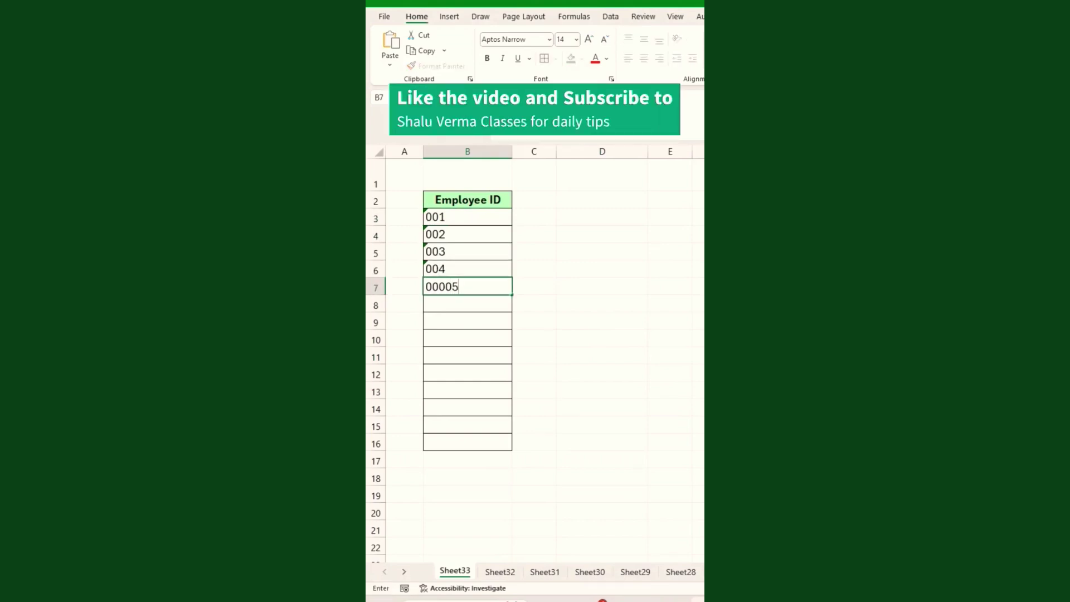
key("Return")
key("ctrl+z")
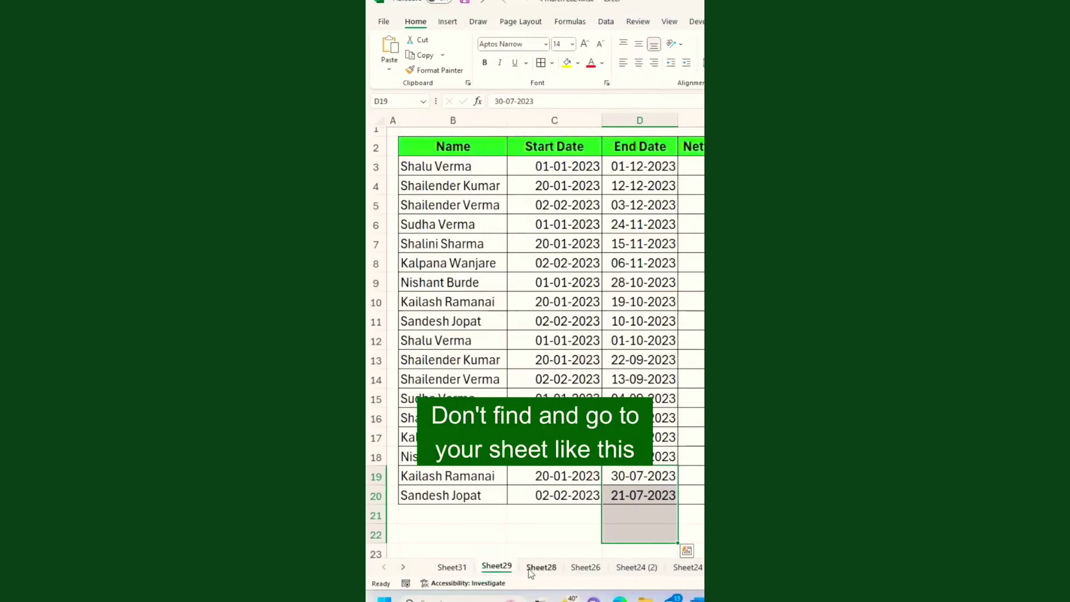
Switch between Sheet26, Sheet24 (2), Sheet24 and Sheet29 using their tabs.
left_click(591, 568)
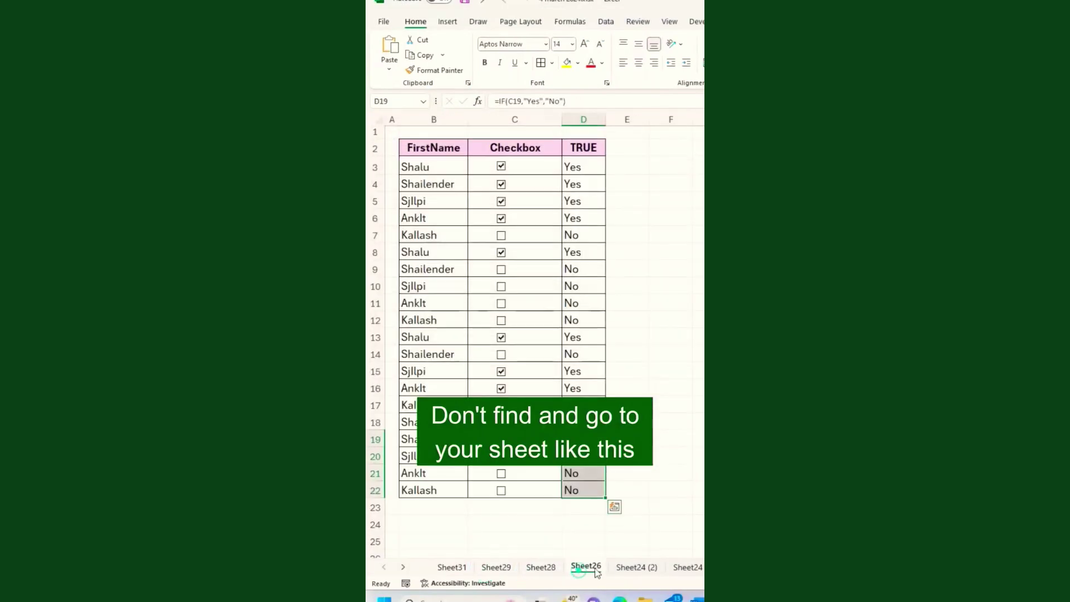
left_click(636, 567)
left_click(687, 568)
left_click(494, 567)
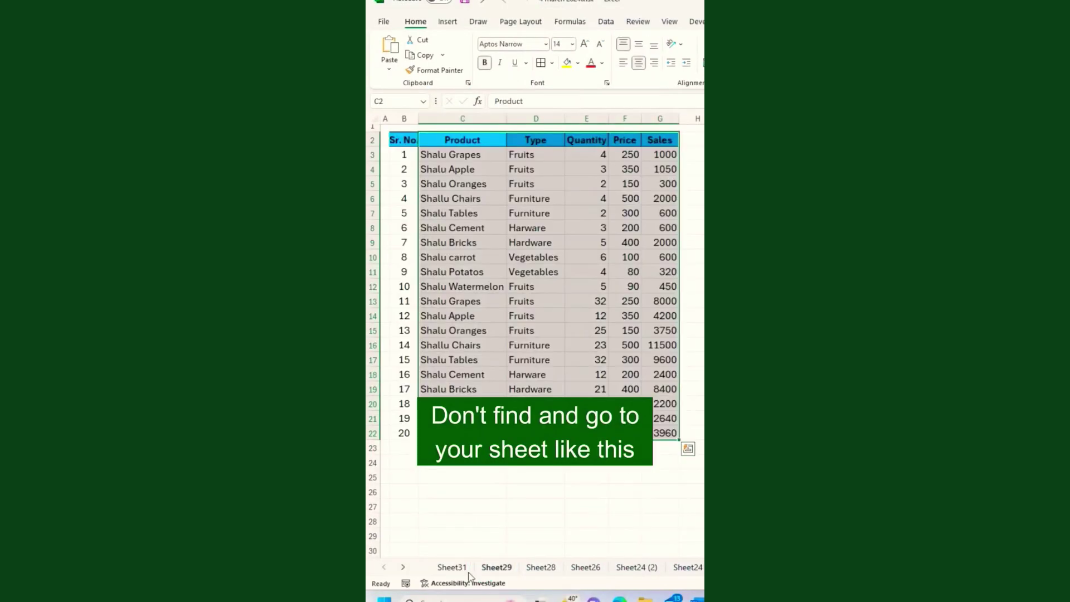
Scroll the tab row to open Sheet11 (2), then scroll back and return to Sheet31.
left_click(403, 567)
left_click(403, 568)
left_click(403, 567)
left_click(543, 567)
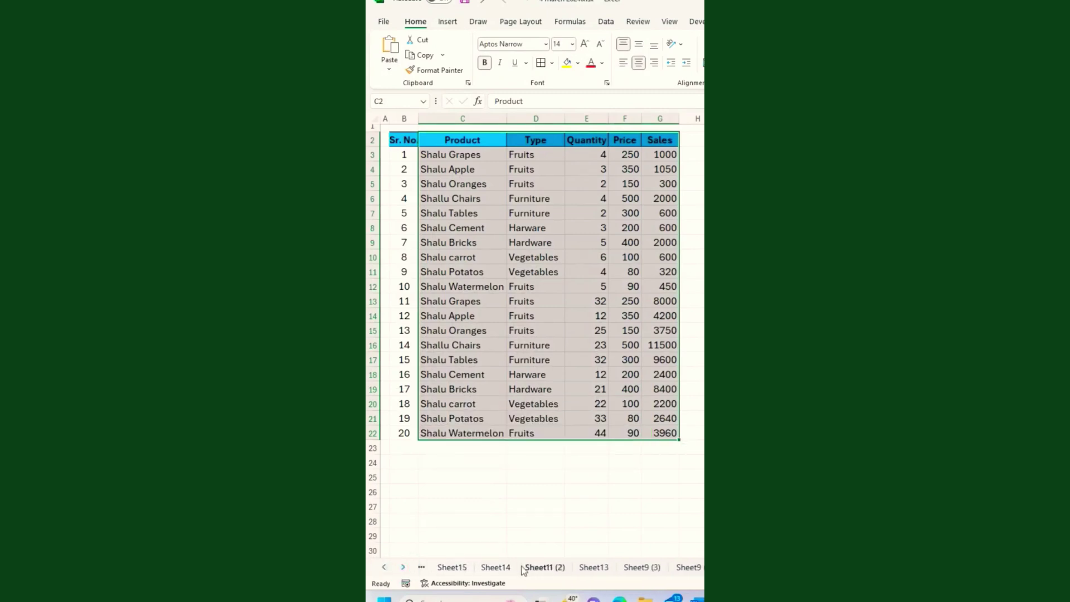
left_click(384, 569)
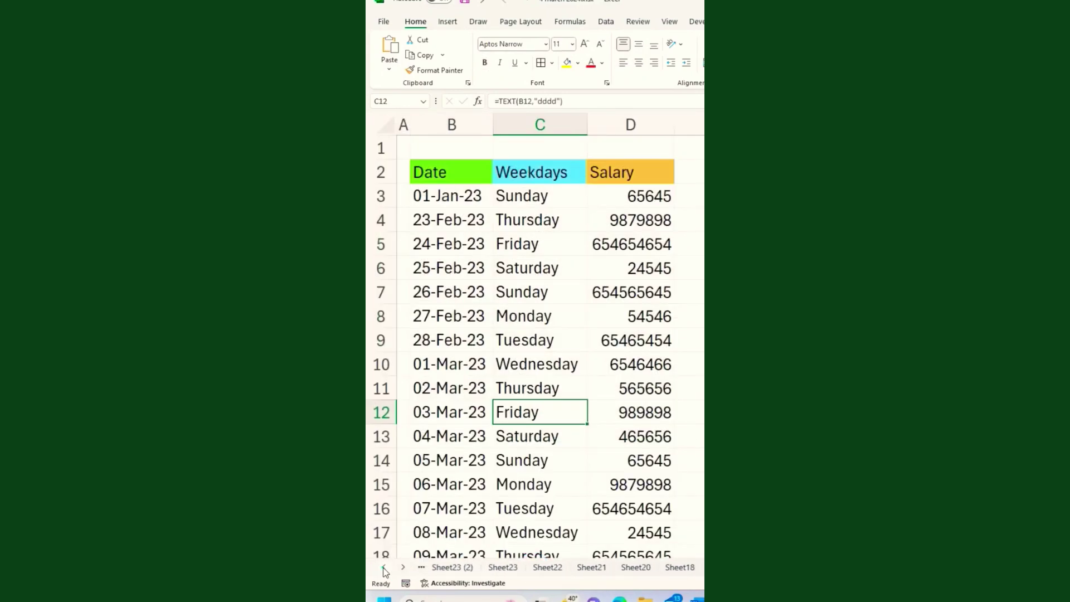
left_click(384, 567)
left_click(384, 568)
left_click(452, 568)
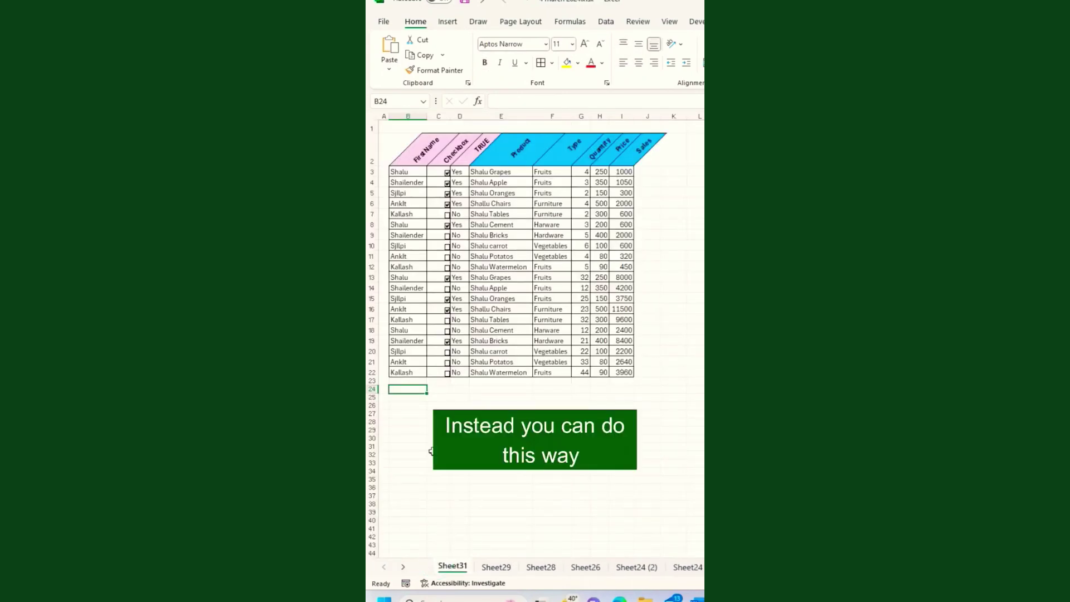
Step through sheets with Ctrl+Page Down and Ctrl+Page Up, ending on Sheet31.
left_click(408, 392)
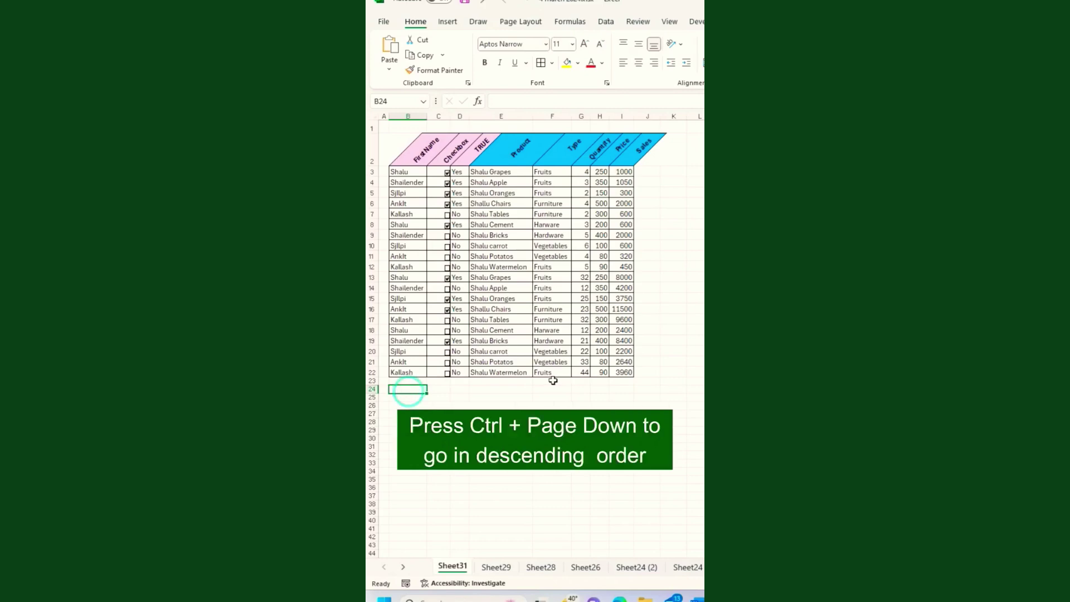
key("ctrl+Page_Down")
key("ctrl+Page_Down")
key("ctrl+Page_Down")
key("ctrl+Page_Down")
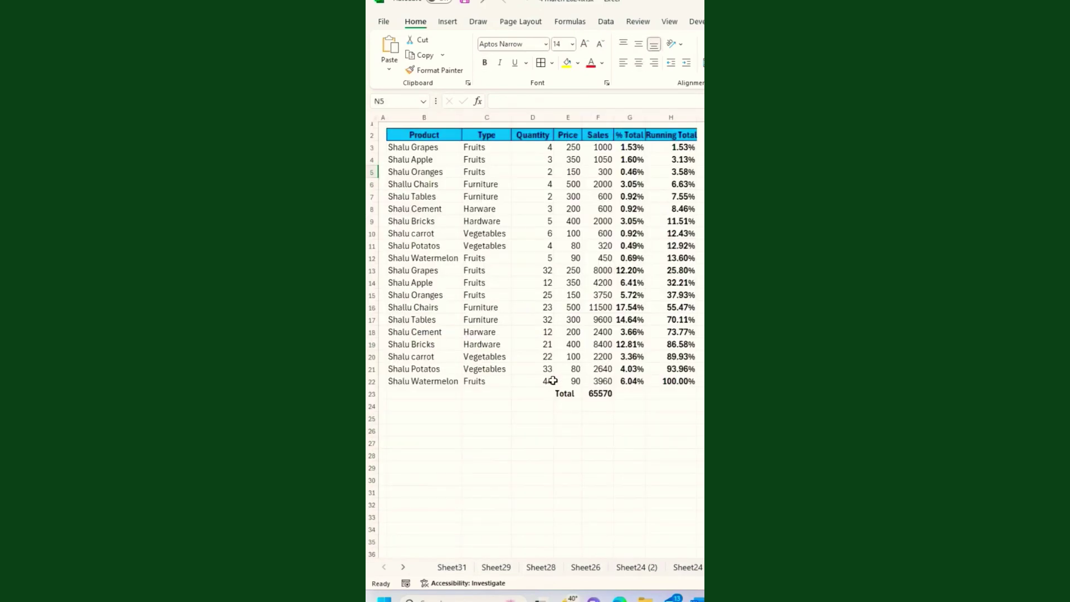
key("ctrl+Page_Up")
key("ctrl+Page_Up")
key("ctrl+Page_Up")
key("ctrl+Page_Up")
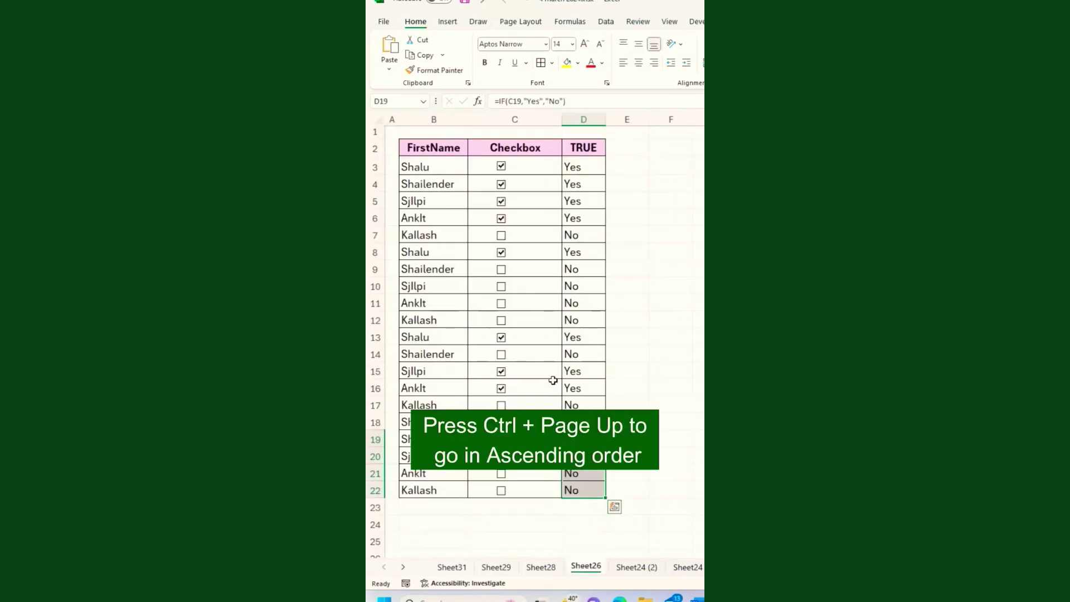
key("ctrl+Page_Up")
key("ctrl+Page_Up")
key("ctrl+Page_Up")
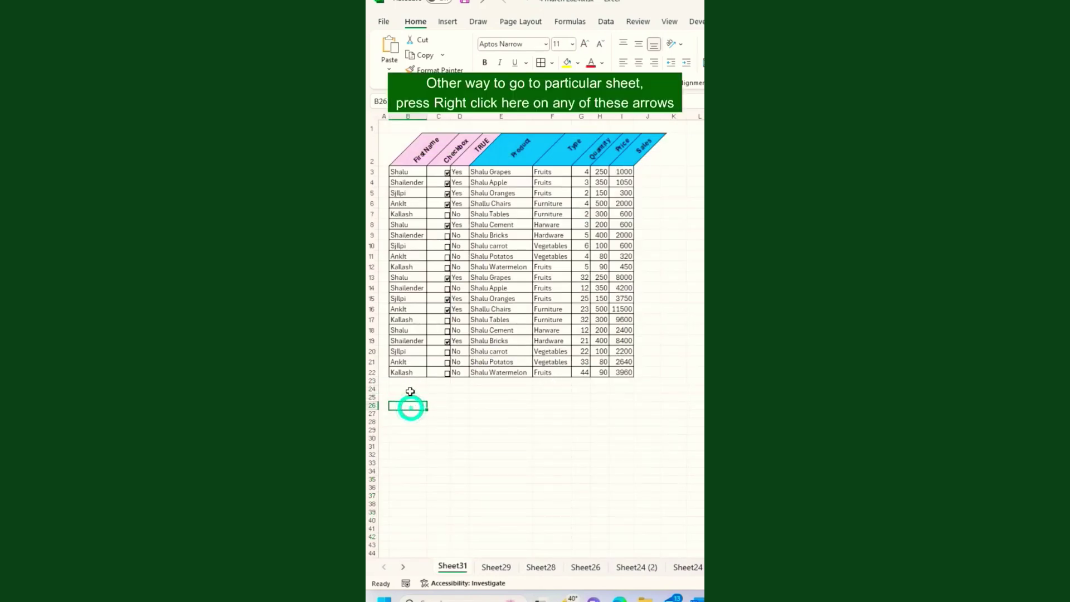
Jump to Sheet24 (2) from the sheet list on the navigation arrow's right-click.
right_click(386, 568)
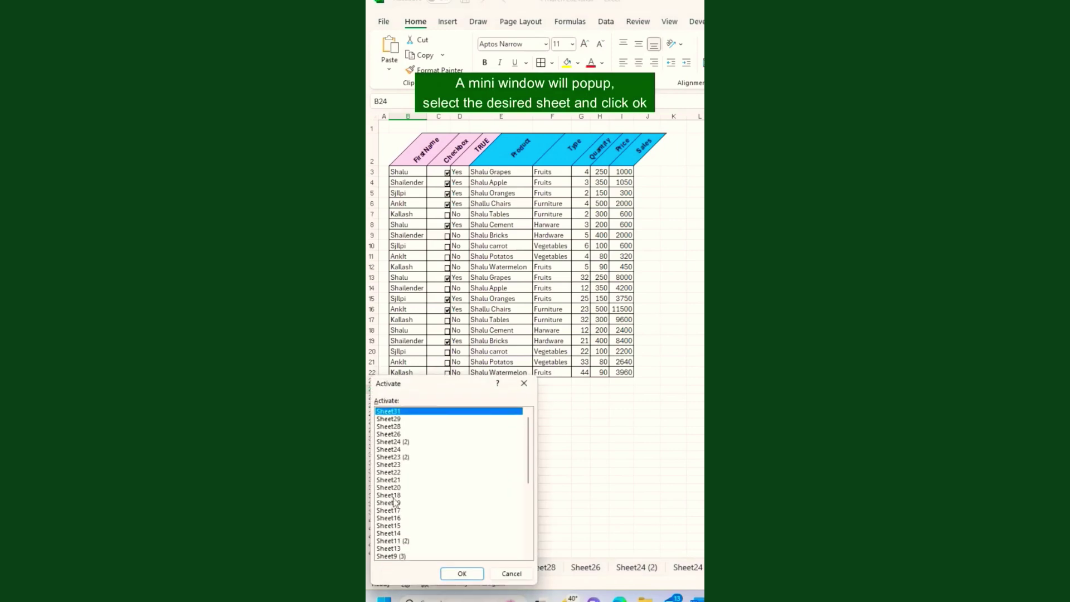
scroll(398, 426, "down", 1)
scroll(398, 426, "down", 2)
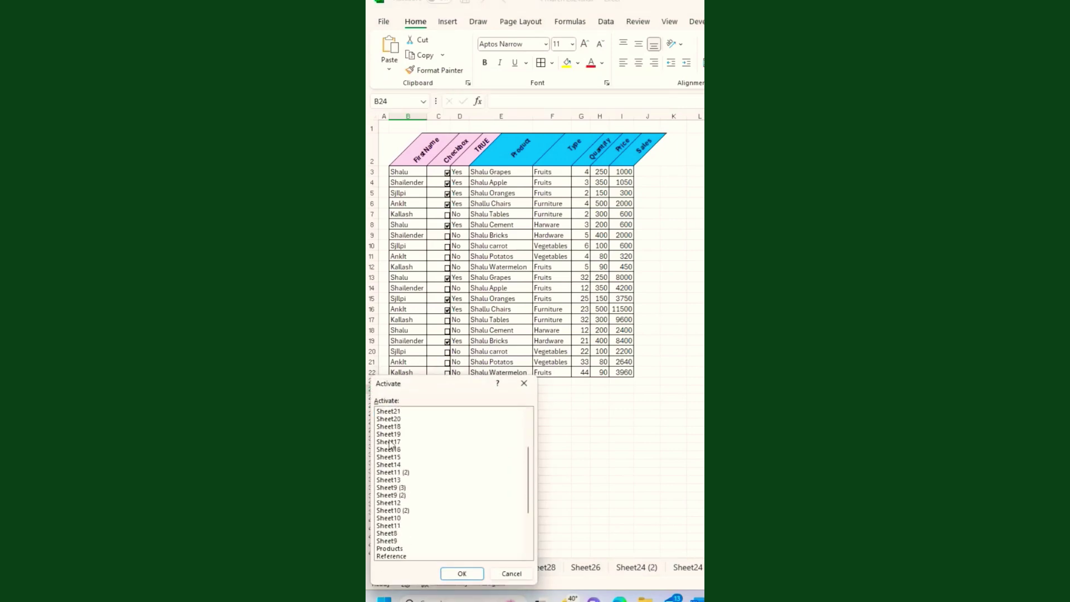
left_click(390, 519)
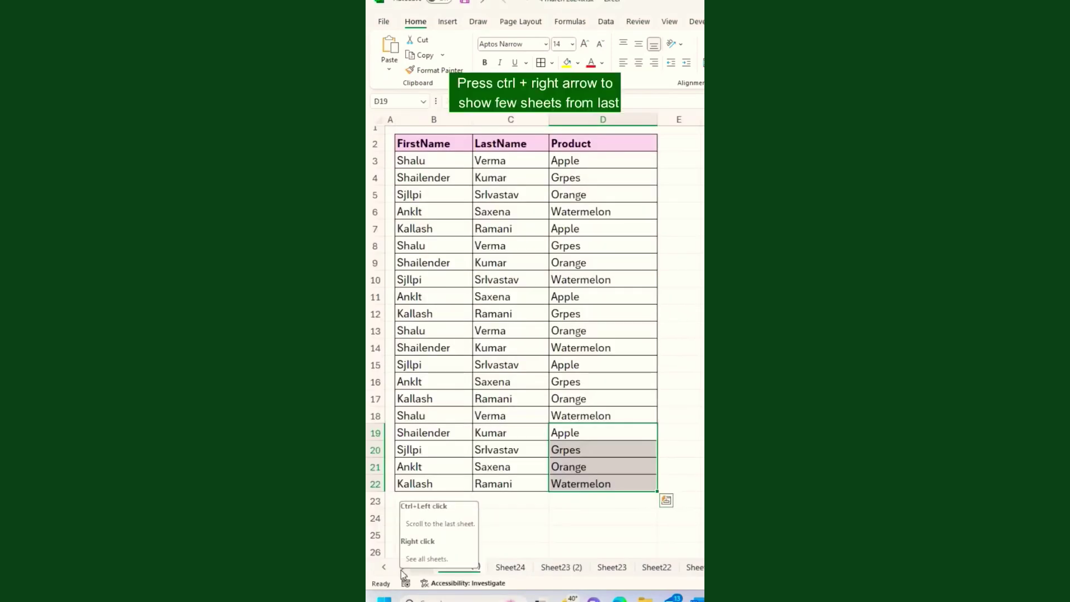
Show the last and first sheet tabs, then clear the selection in column D.
left_click(401, 570, "ctrl")
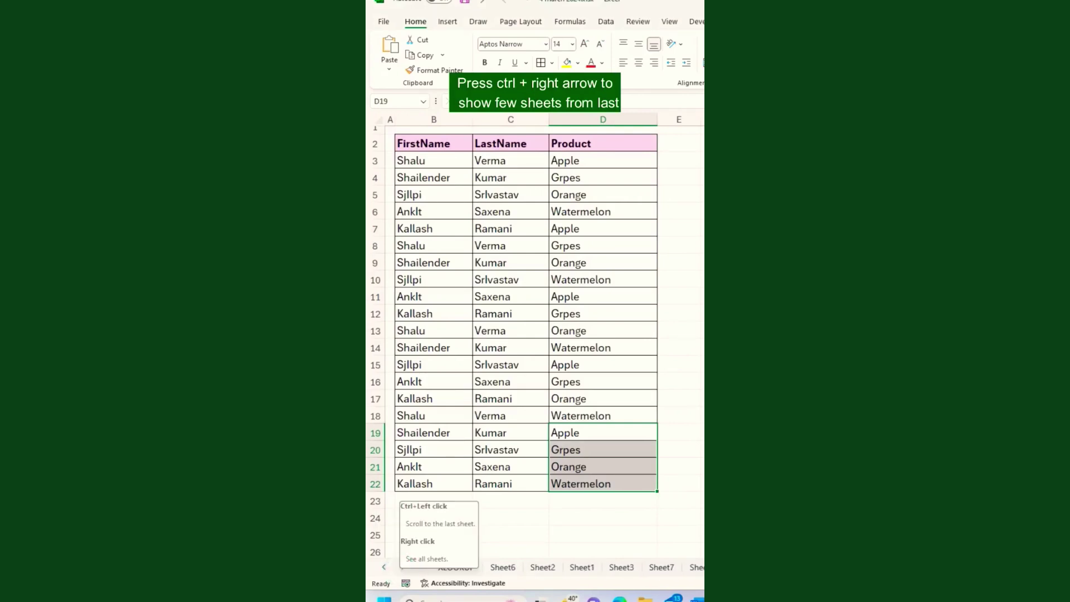
left_click(384, 568, "ctrl")
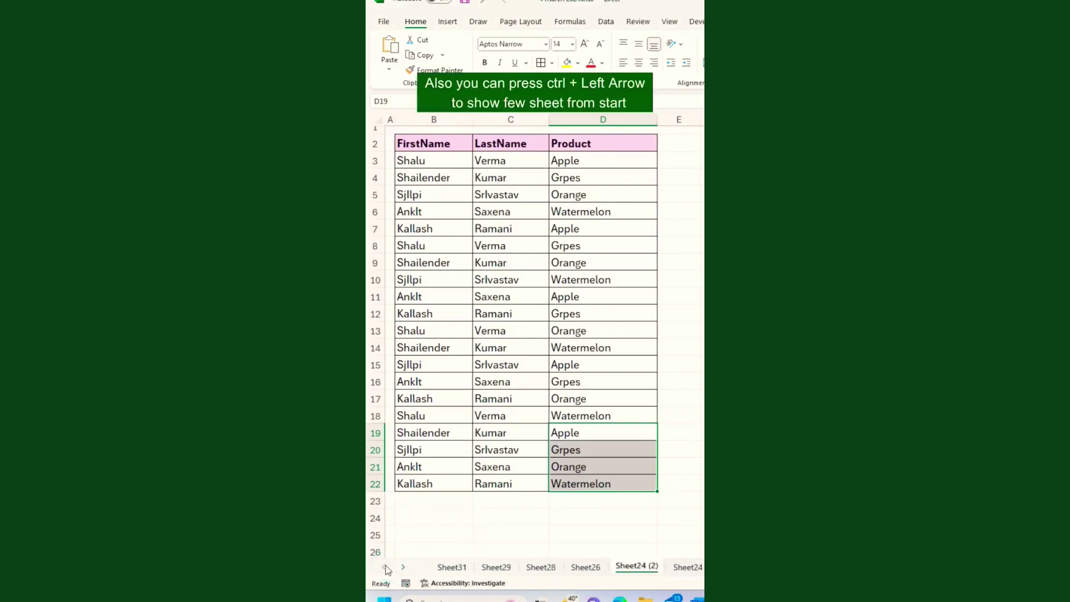
left_click(458, 502)
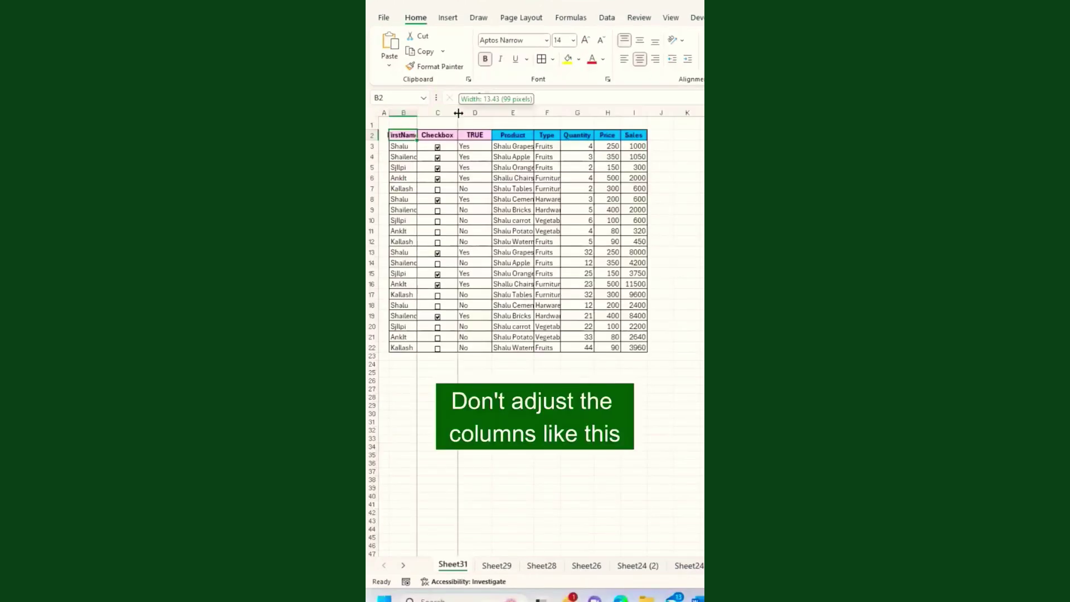
Undo a trial column narrowing, then angle the B2:I2 header text counterclockwise.
left_click_drag(453, 113, 476, 114)
key("ctrl+z")
key("ctrl+z")
key("ctrl+z")
key("ctrl+z")
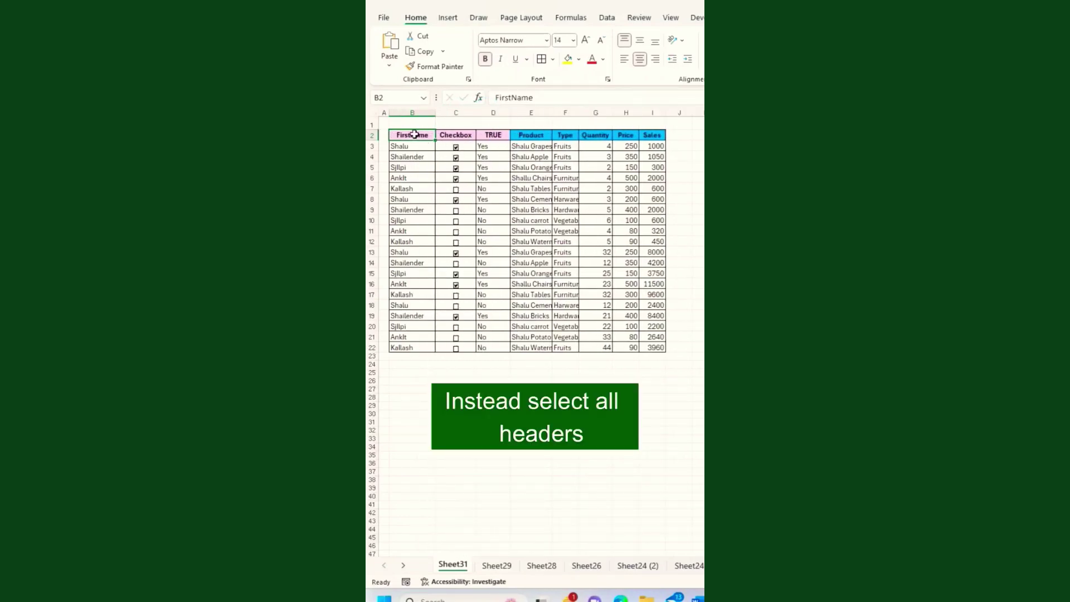
left_click_drag(414, 135, 651, 136)
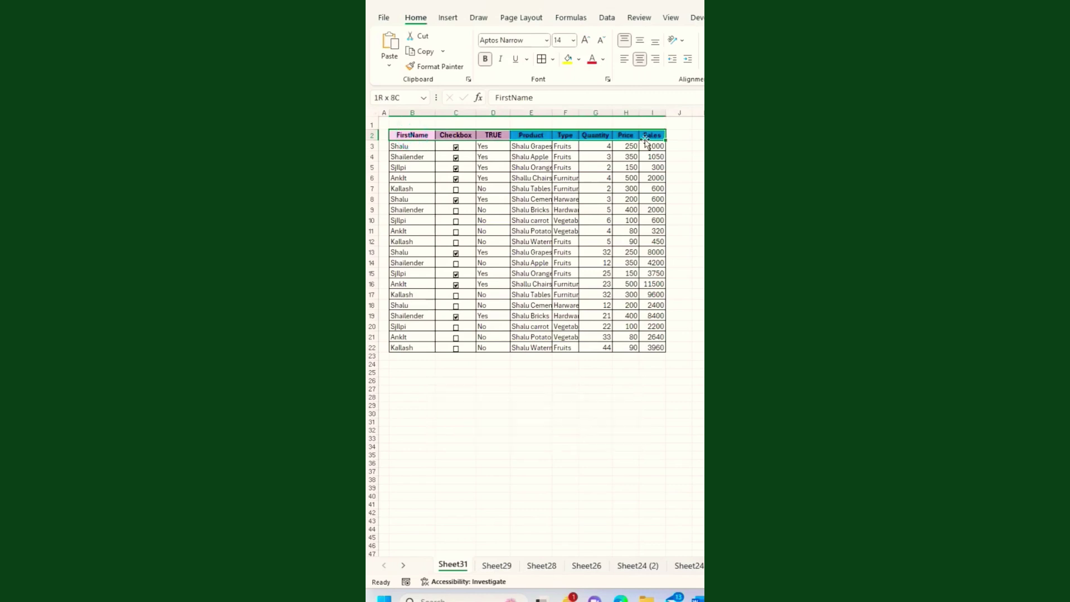
left_click(685, 44)
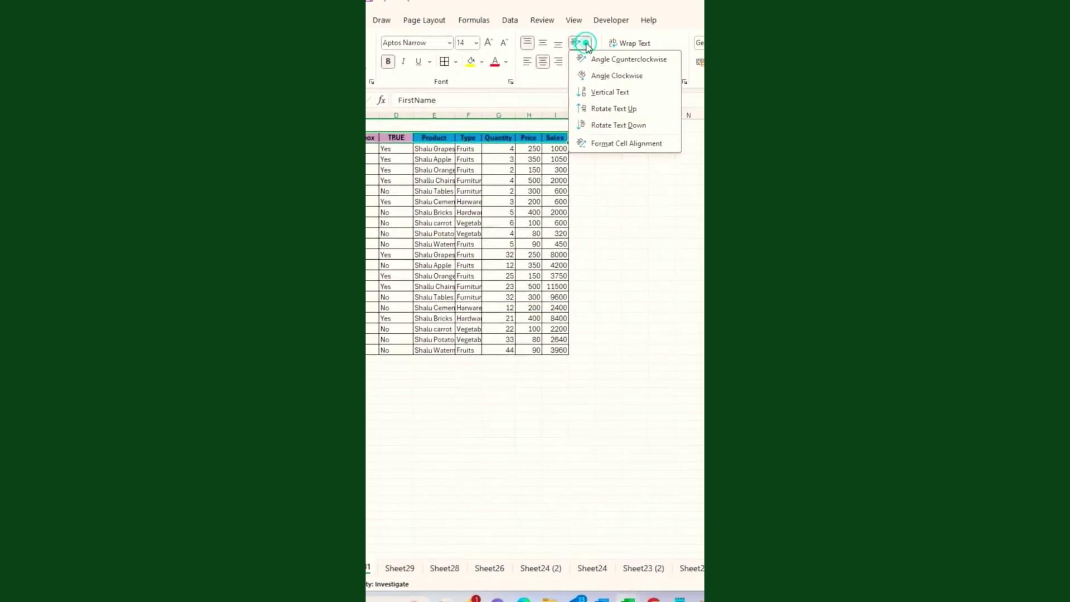
left_click(602, 60)
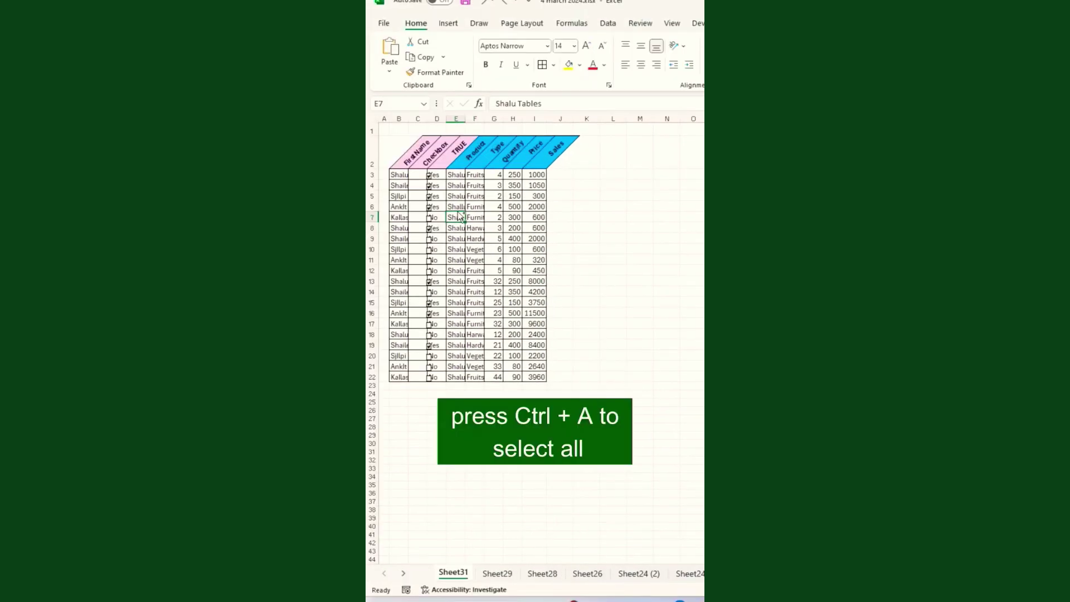
Select the whole table and autofit its column widths with Alt+H, O, I.
key("ctrl+a")
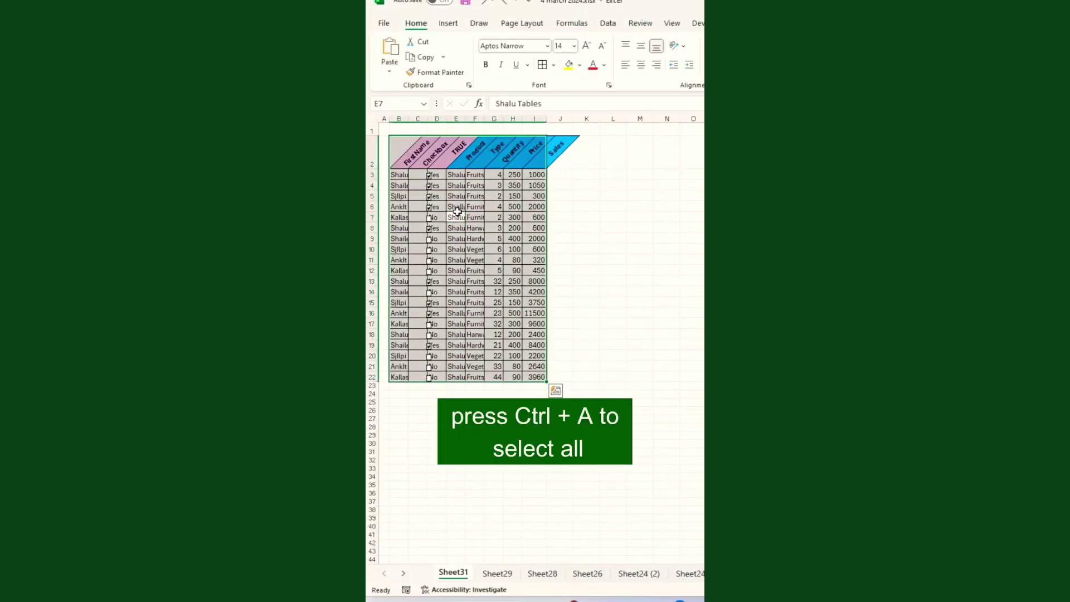
key("alt+h")
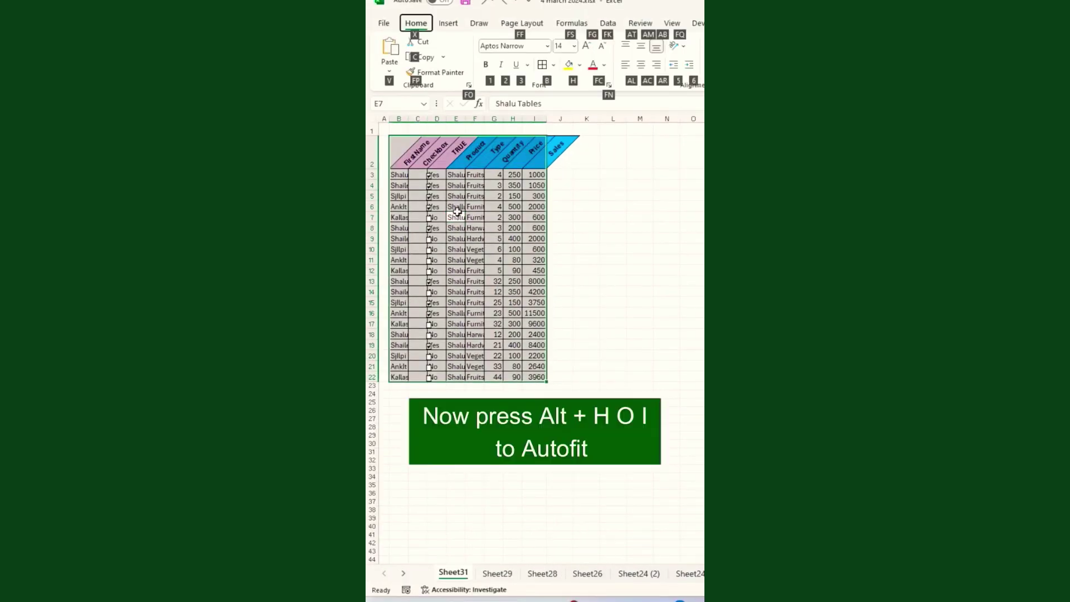
key("o")
key("i")
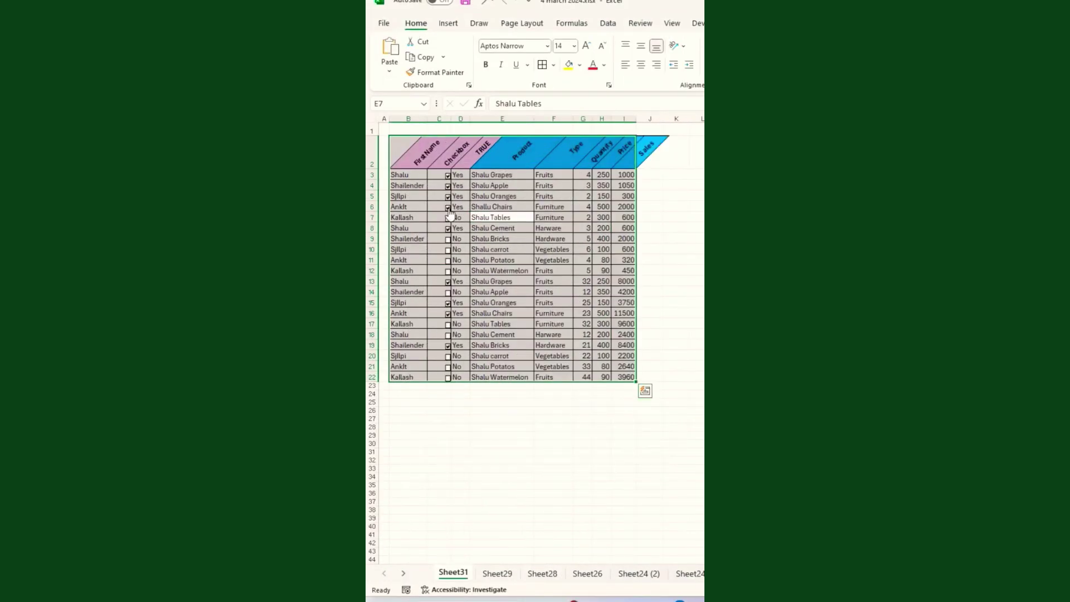
left_click(526, 241)
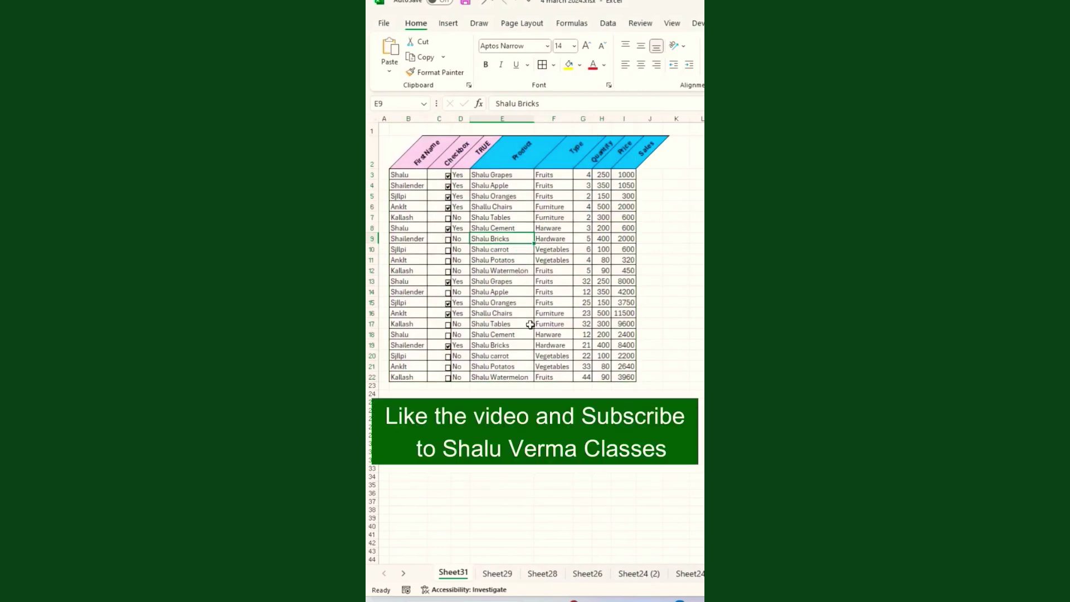